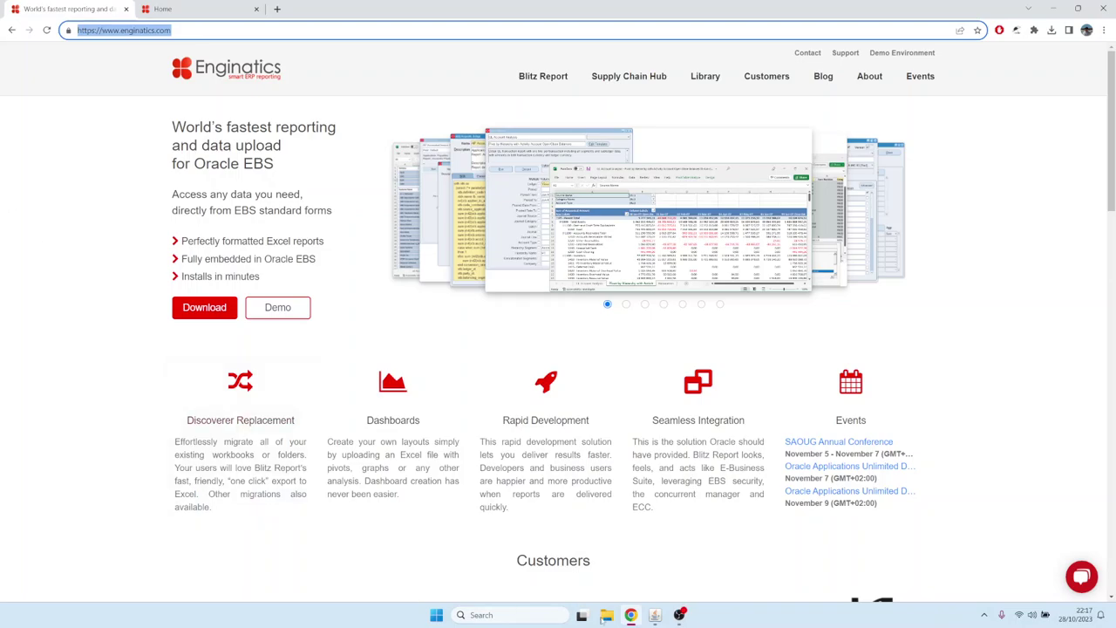
Switch to Oracle Applications and launch the Blitz Report form showing AR Past Due Invoice
click(653, 614)
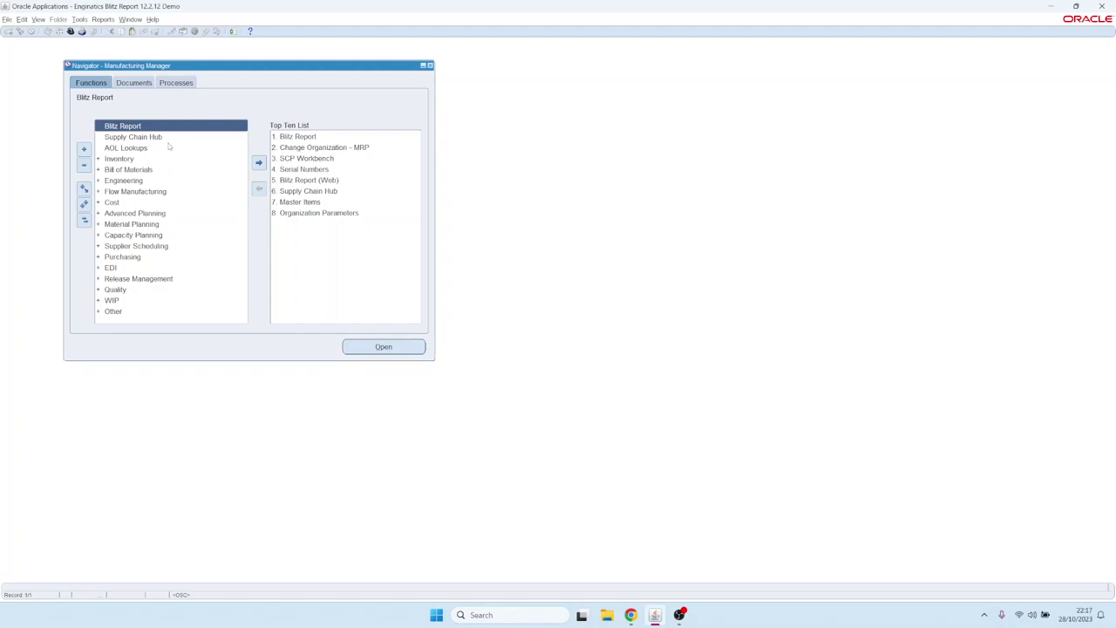
click(233, 32)
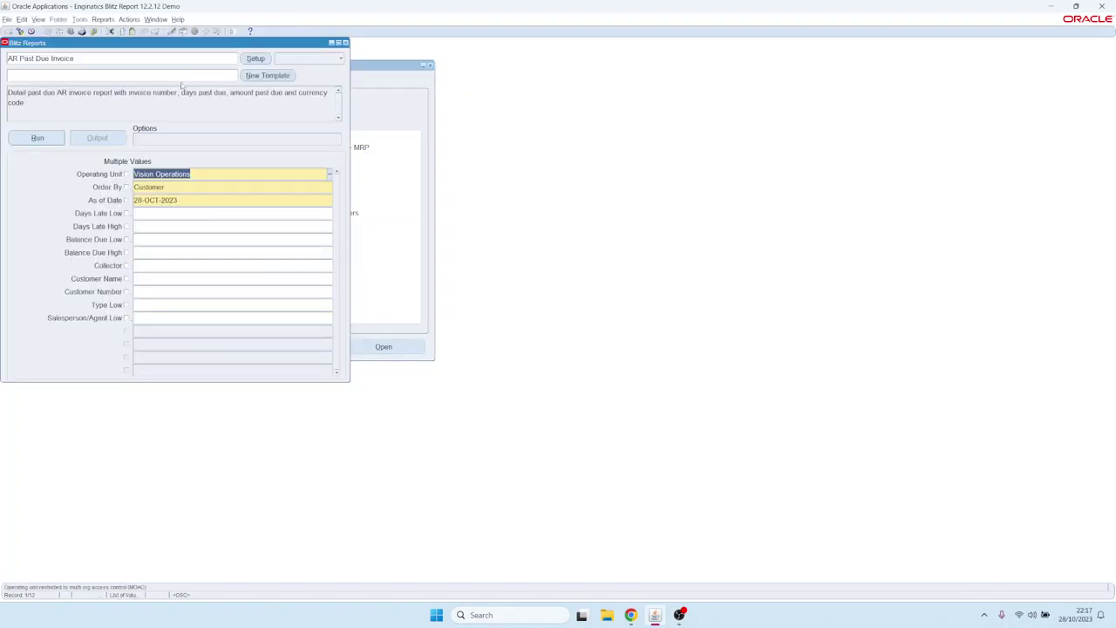
Run the AR Past Due Invoice report and check that its 177 KB Excel file downloaded in Chrome
drag(168, 47, 201, 56)
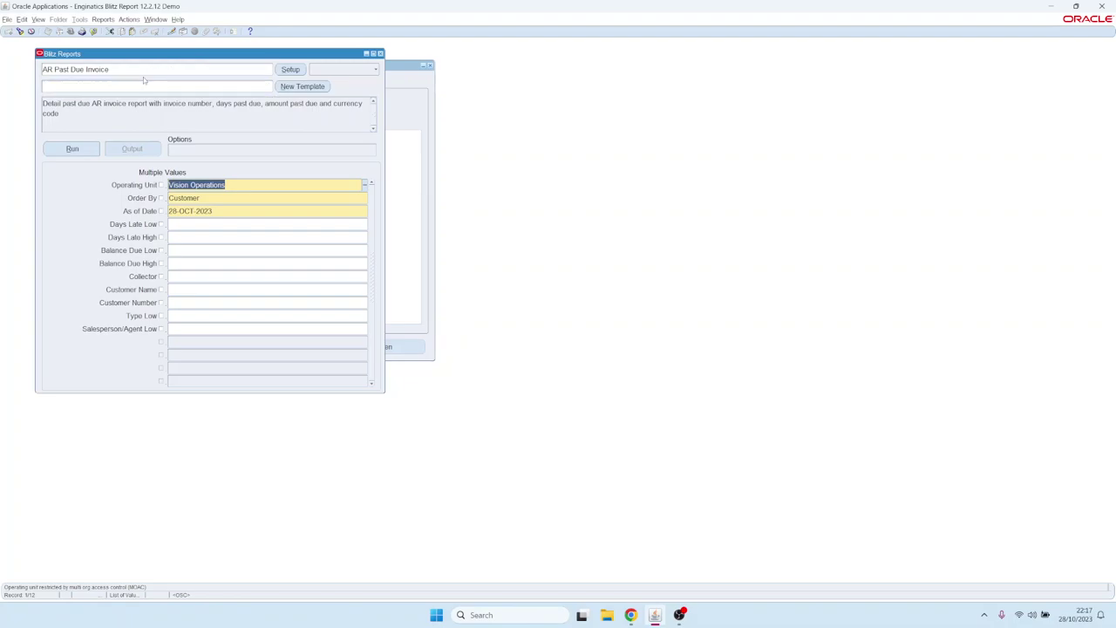
click(75, 150)
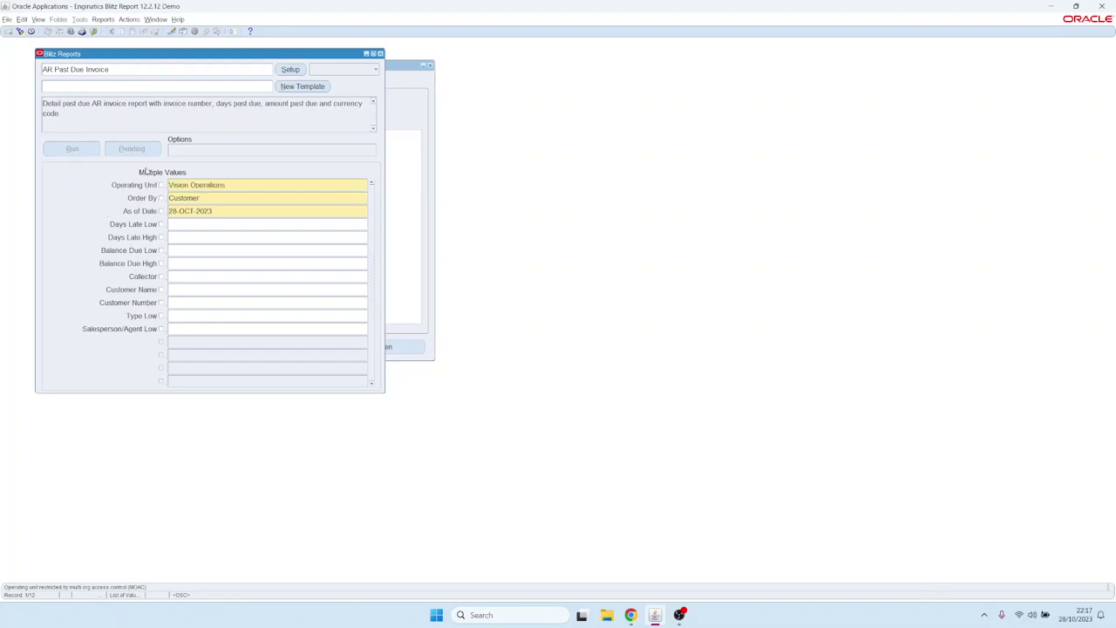
key(alt+Tab)
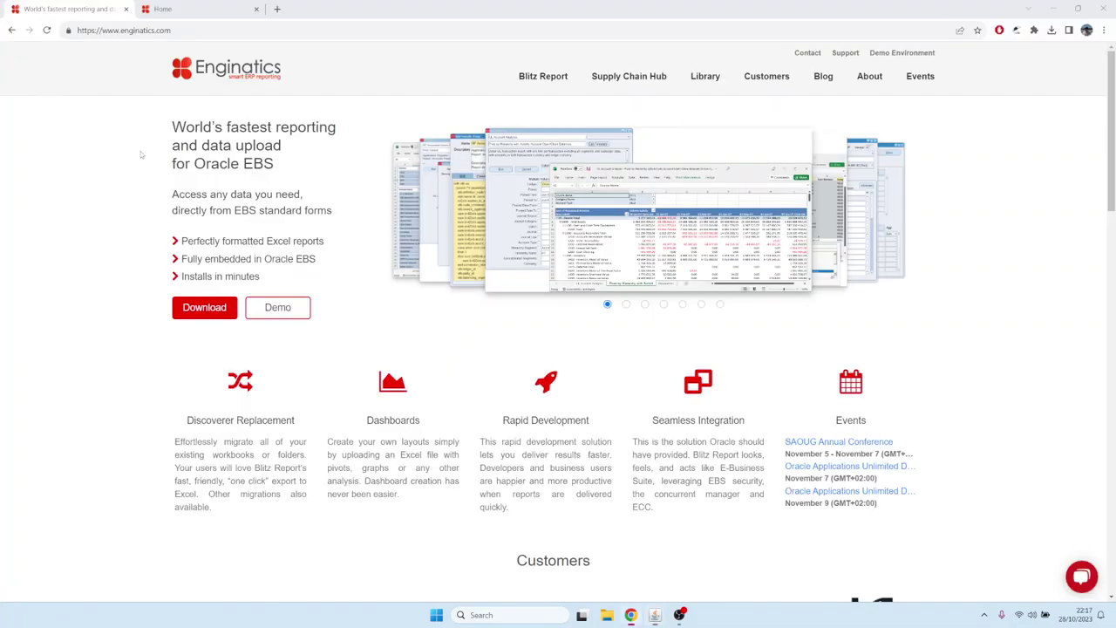
key(ctrl+Tab)
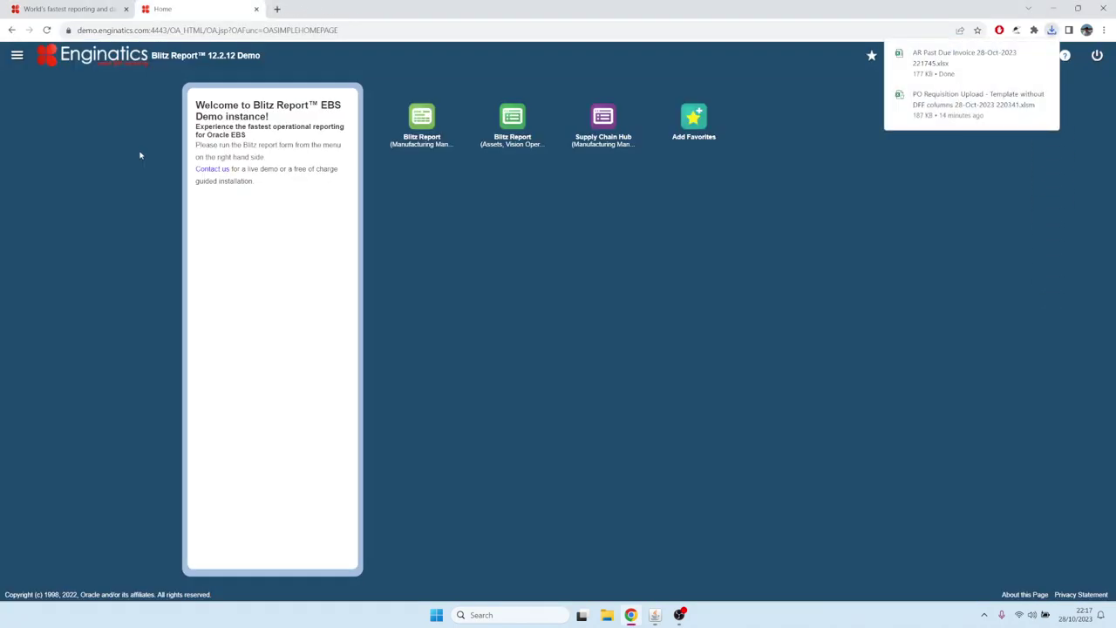
Open the downloaded AR Past Due Invoice workbook in Excel and look at the Currency filter
click(963, 61)
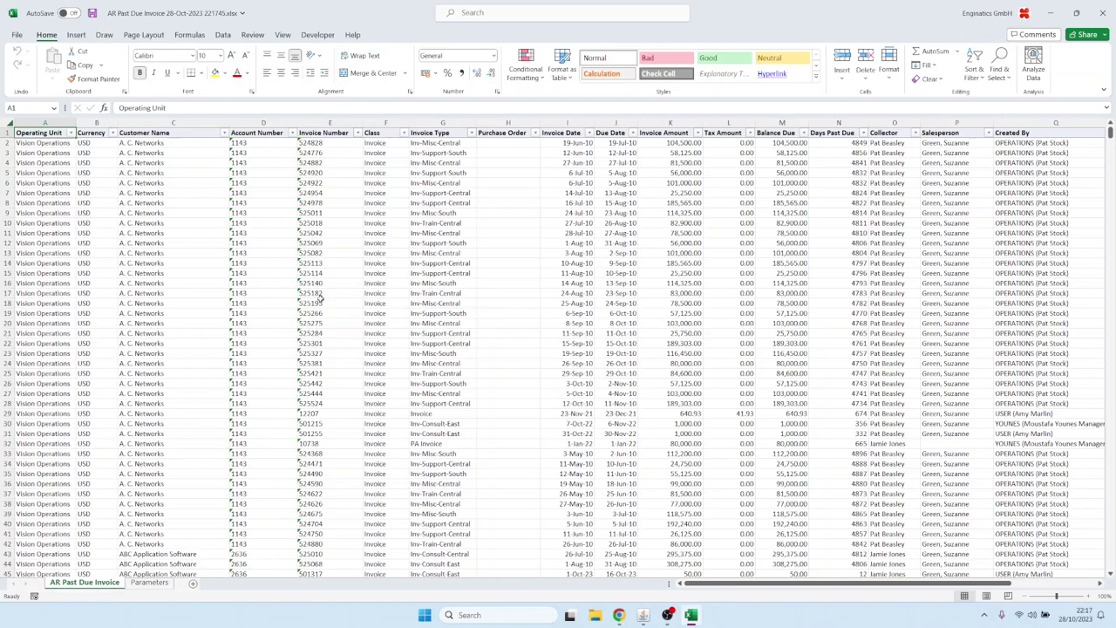
scroll(337, 289, down, 10)
scroll(343, 286, down, 20)
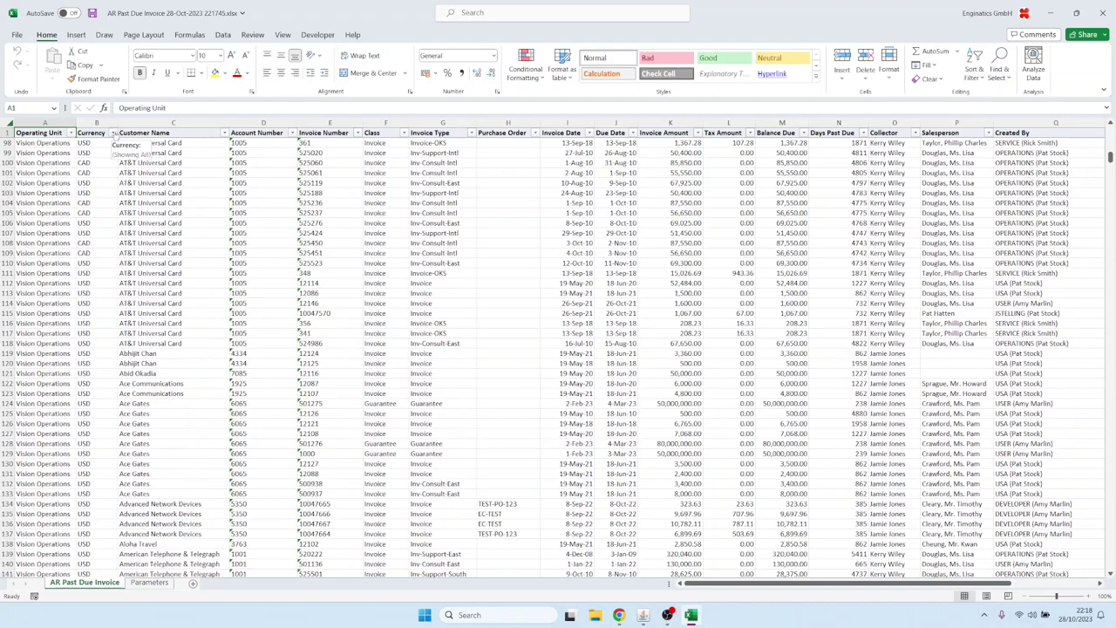
click(112, 133)
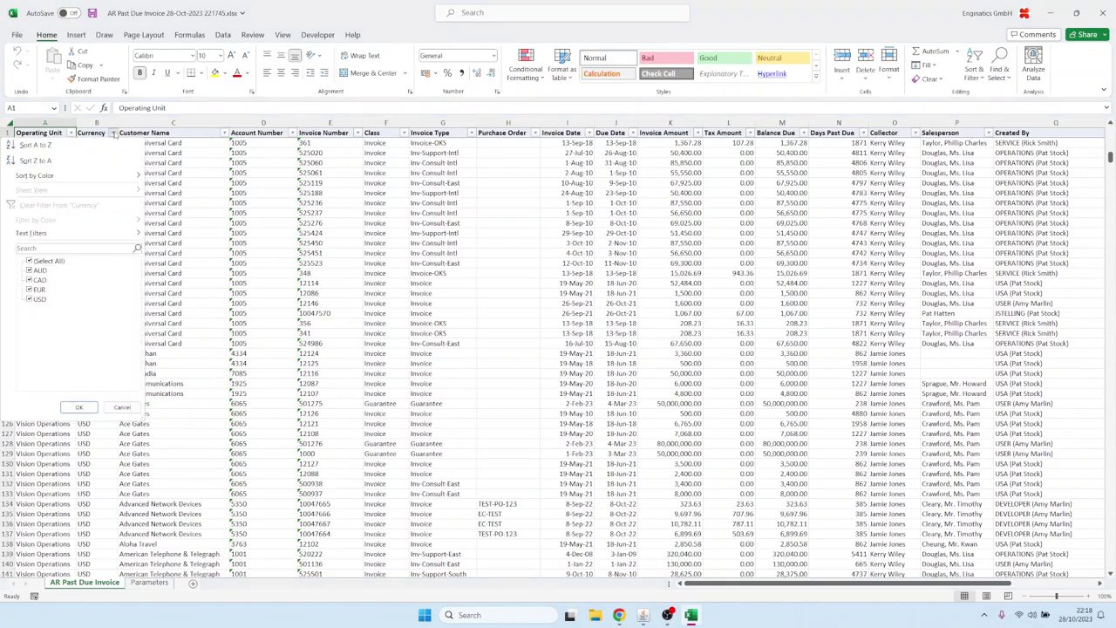
click(113, 135)
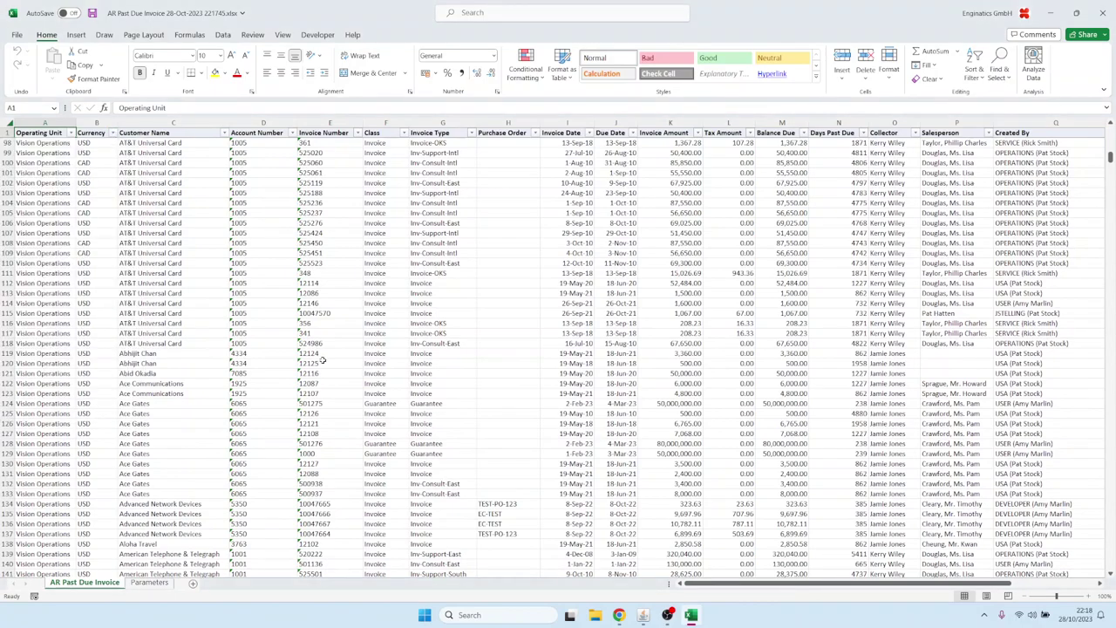
Browse the invoice rows, widen column A, and return to the Blitz Reports form
scroll(316, 340, down, 13)
scroll(312, 318, up, 15)
scroll(313, 316, up, 14)
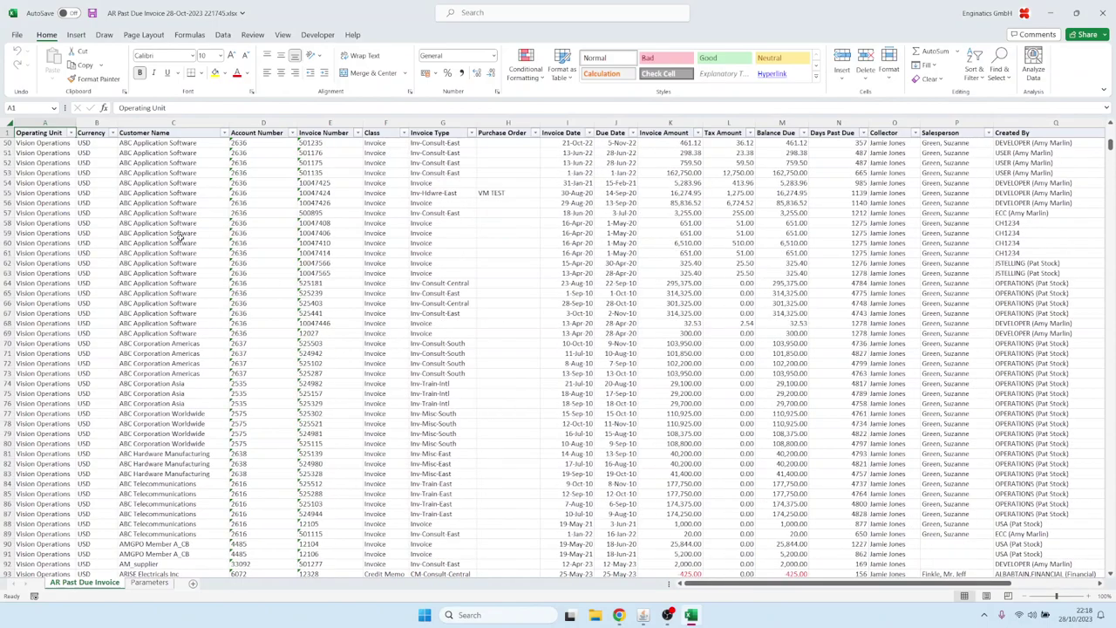
mouse_move(76, 123)
mouse_down()
mouse_move(135, 123)
mouse_move(74, 123)
mouse_up()
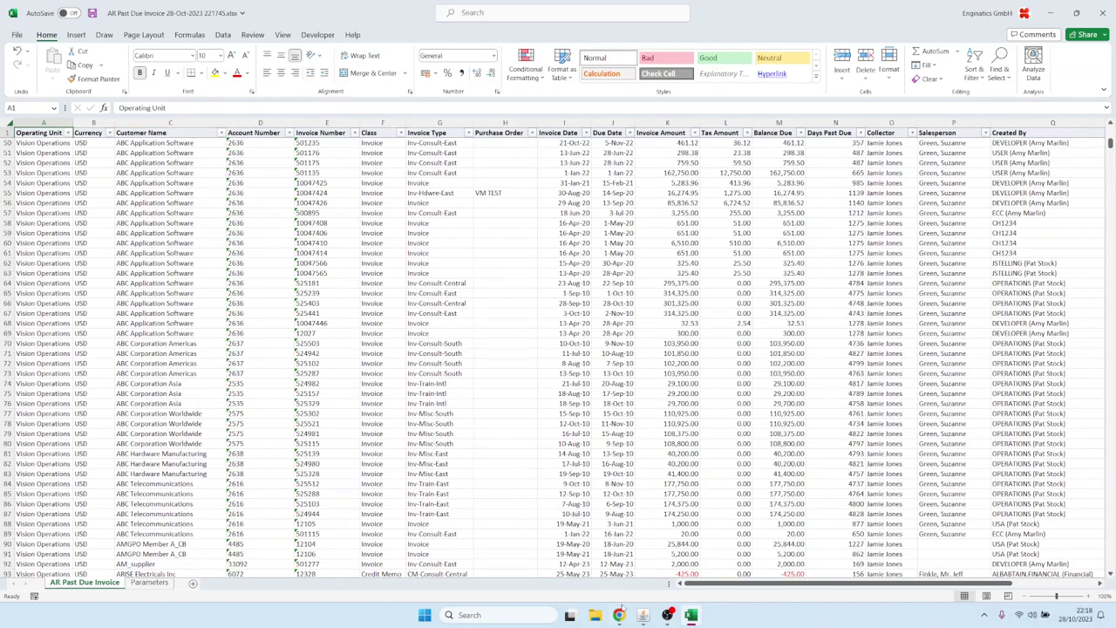
mouse_move(644, 614)
click(641, 549)
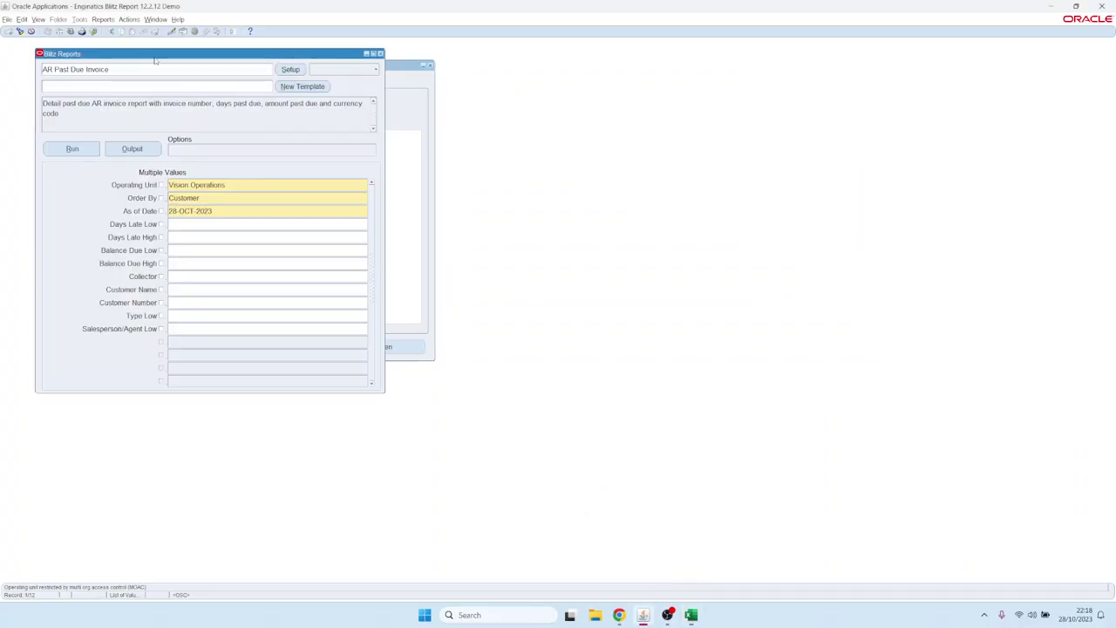
click(122, 70)
click(126, 87)
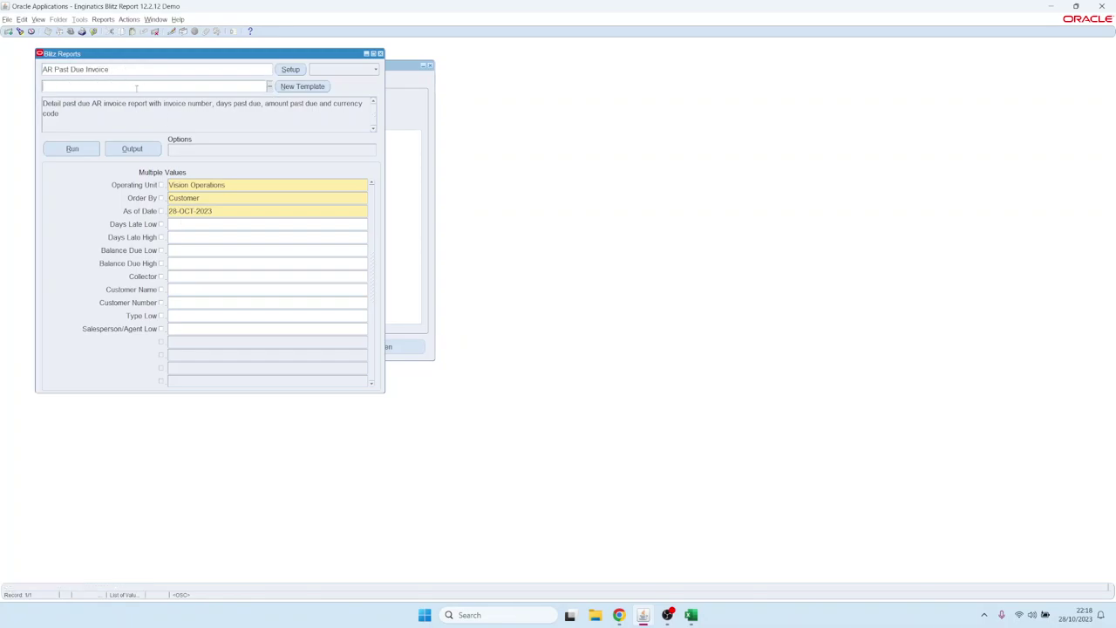
click(216, 237)
click(113, 70)
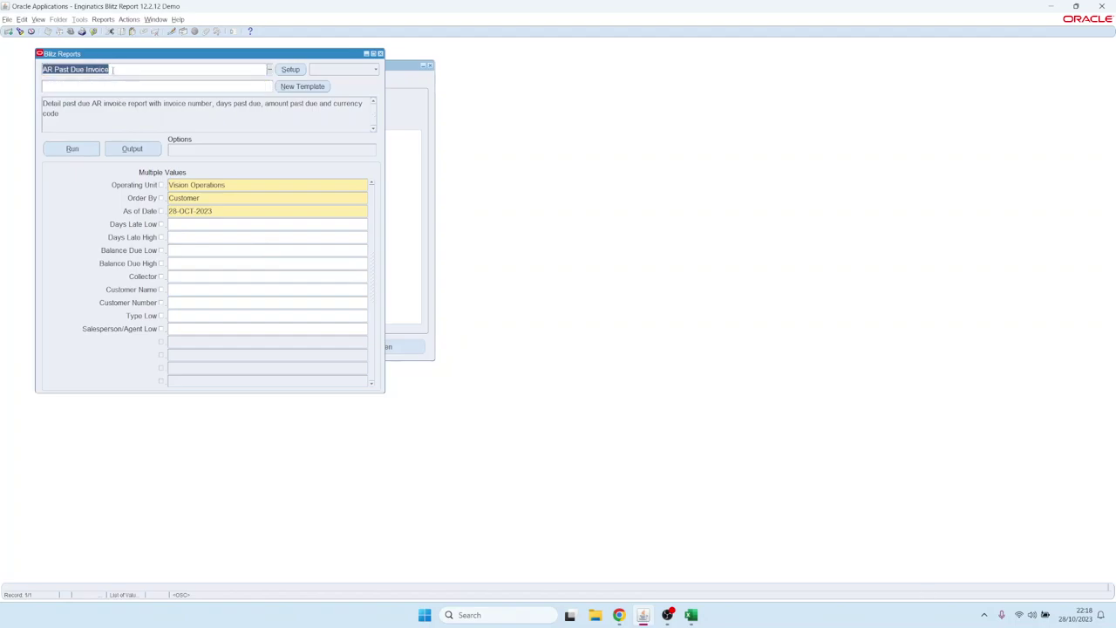
double_click(113, 70)
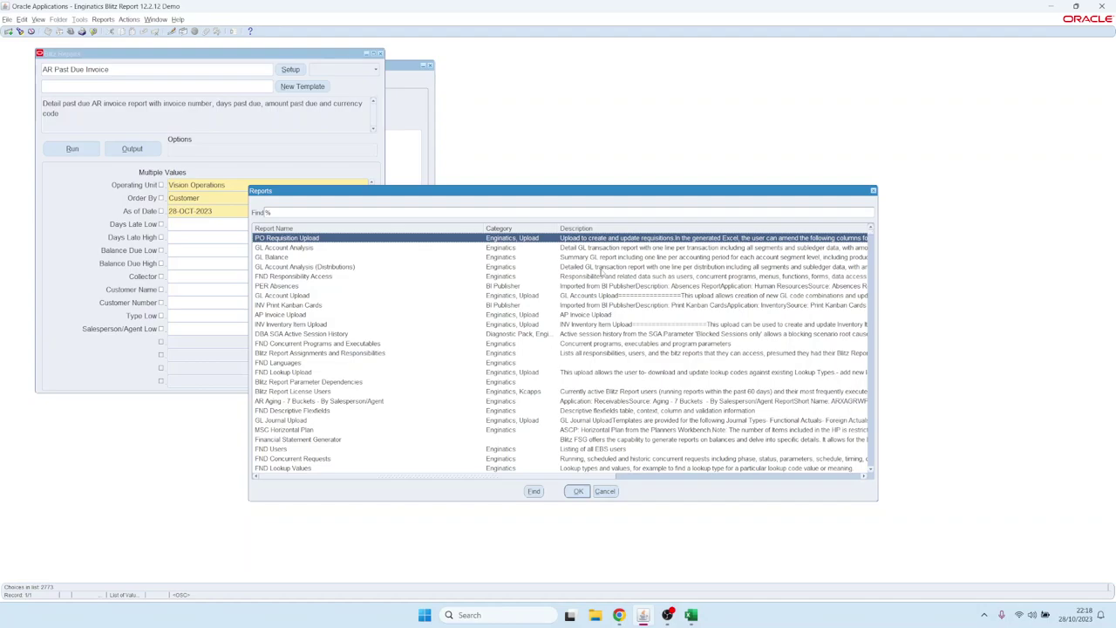
text(gl)
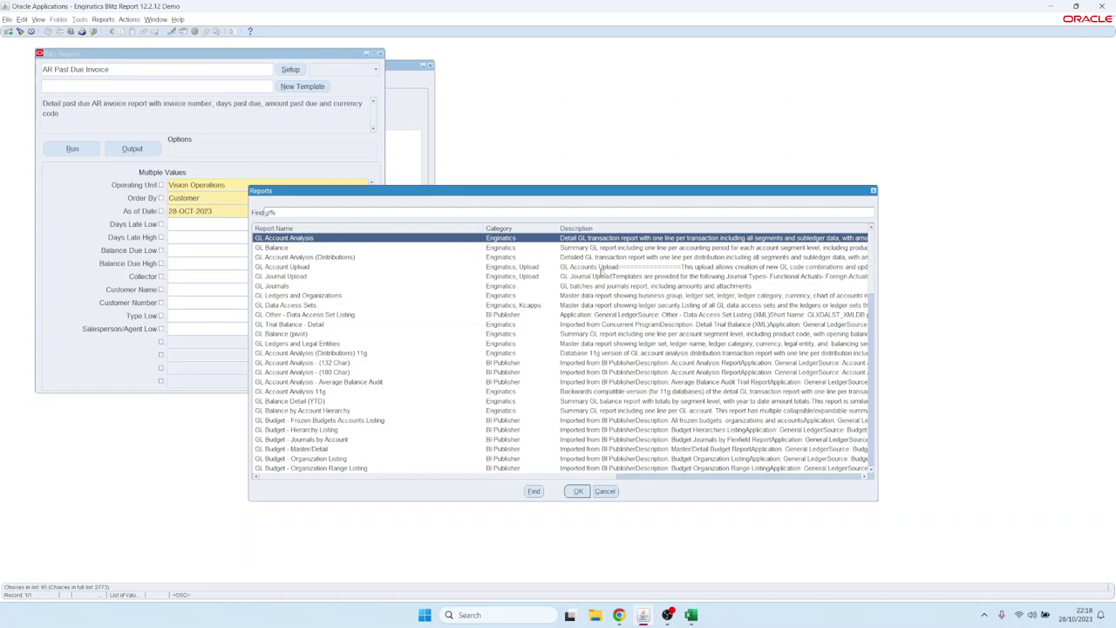
double_click(571, 237)
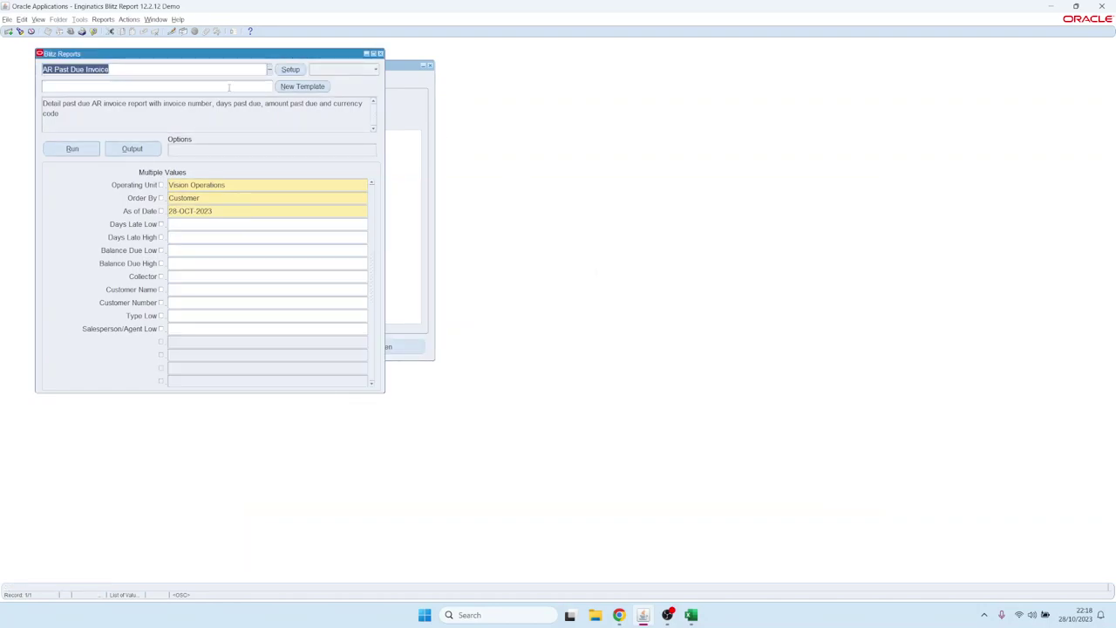
click(111, 84)
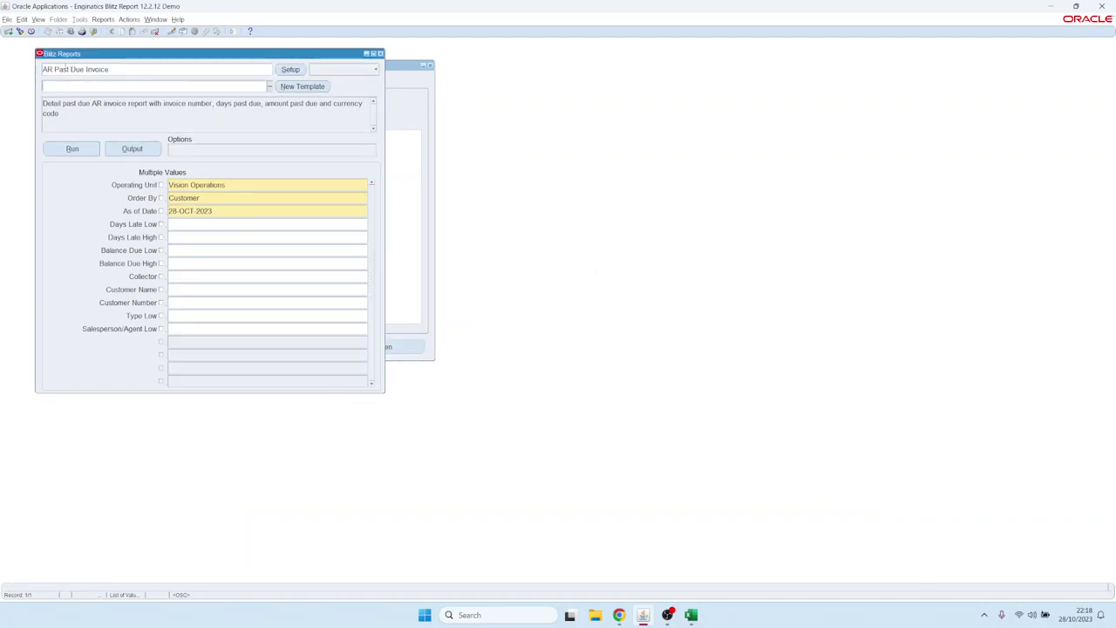
click(66, 68)
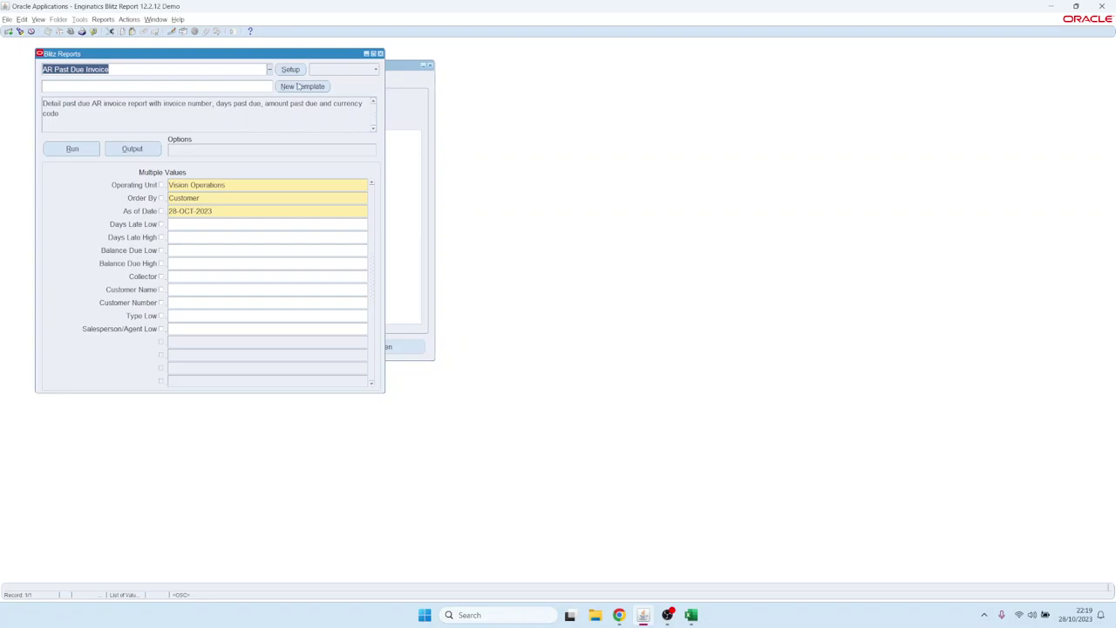
Create a new template for the AR Past Due Invoice report
click(302, 88)
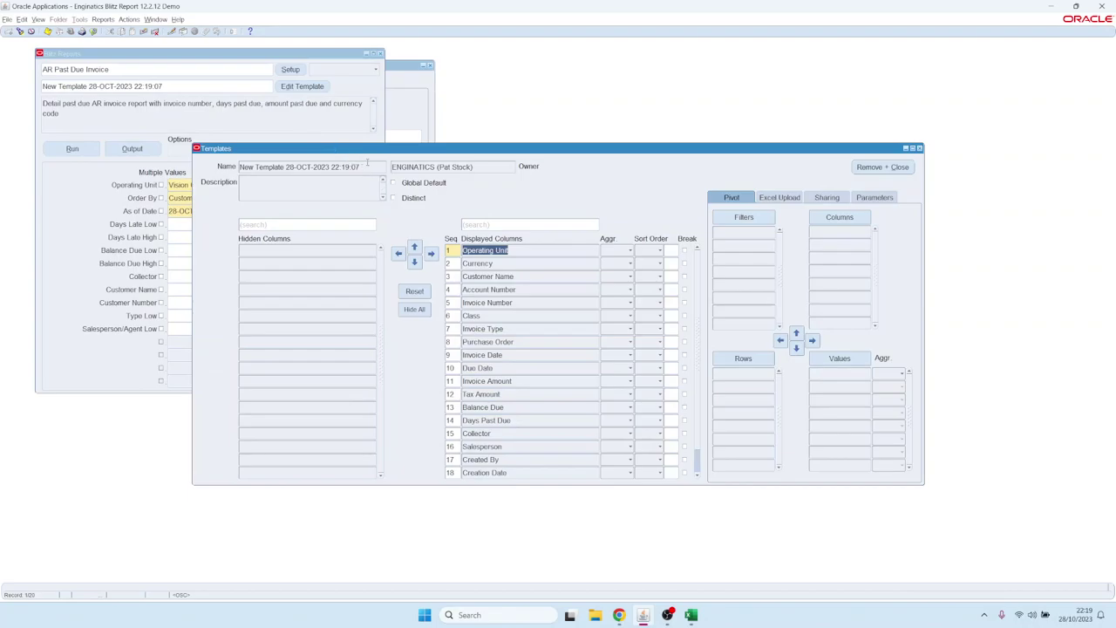
drag(370, 154, 408, 172)
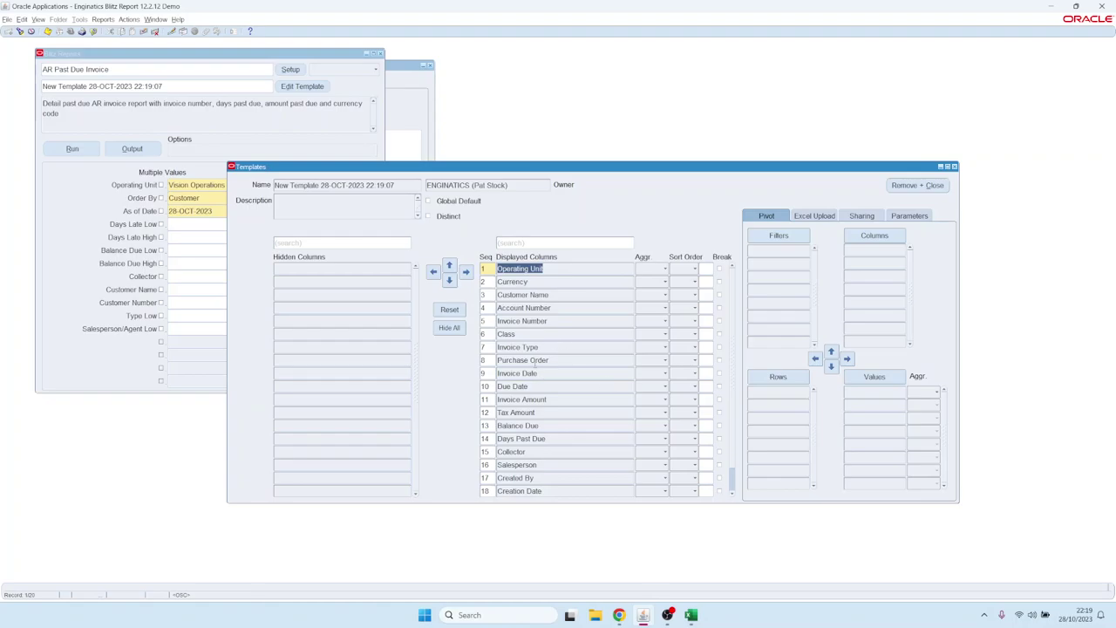
click(612, 555)
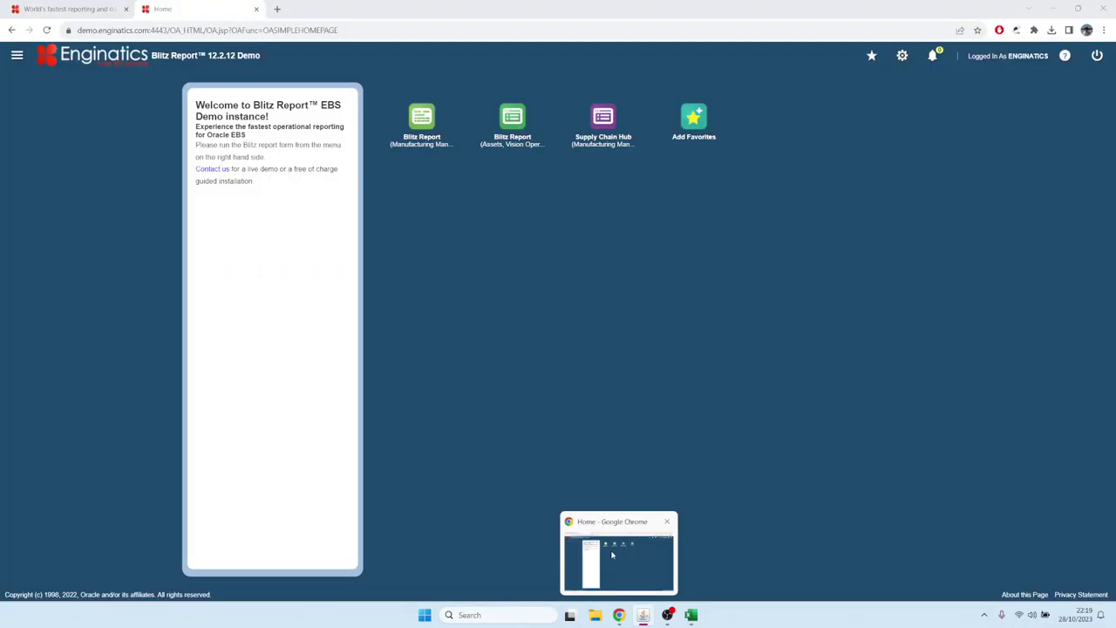
click(644, 613)
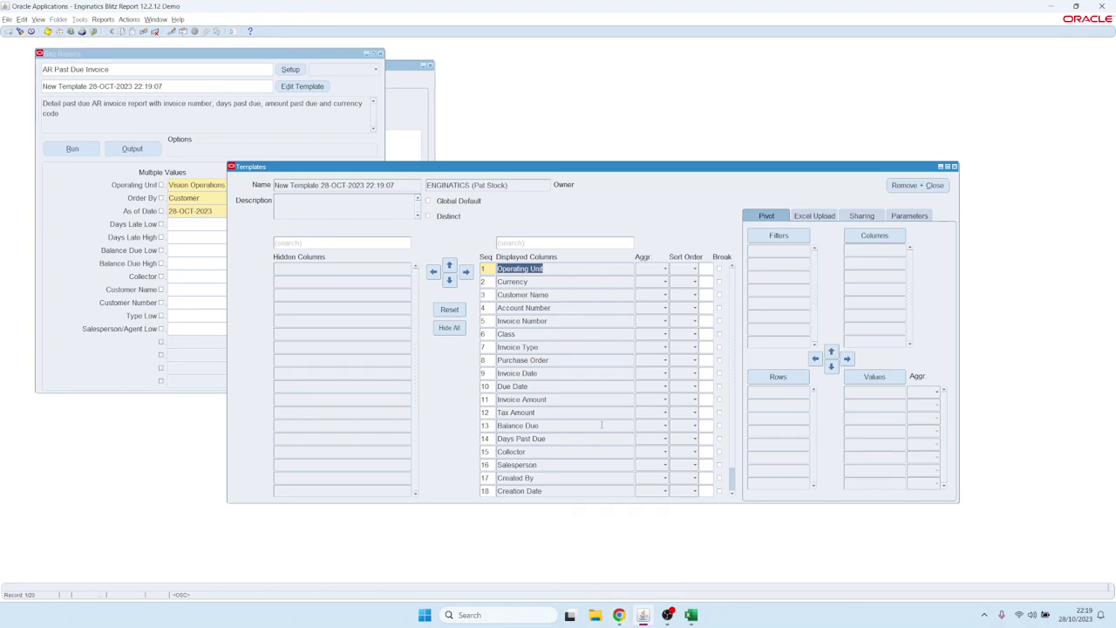
Hide all template columns, redisplay the chosen ones down to Invoice Date, and run the report
click(455, 327)
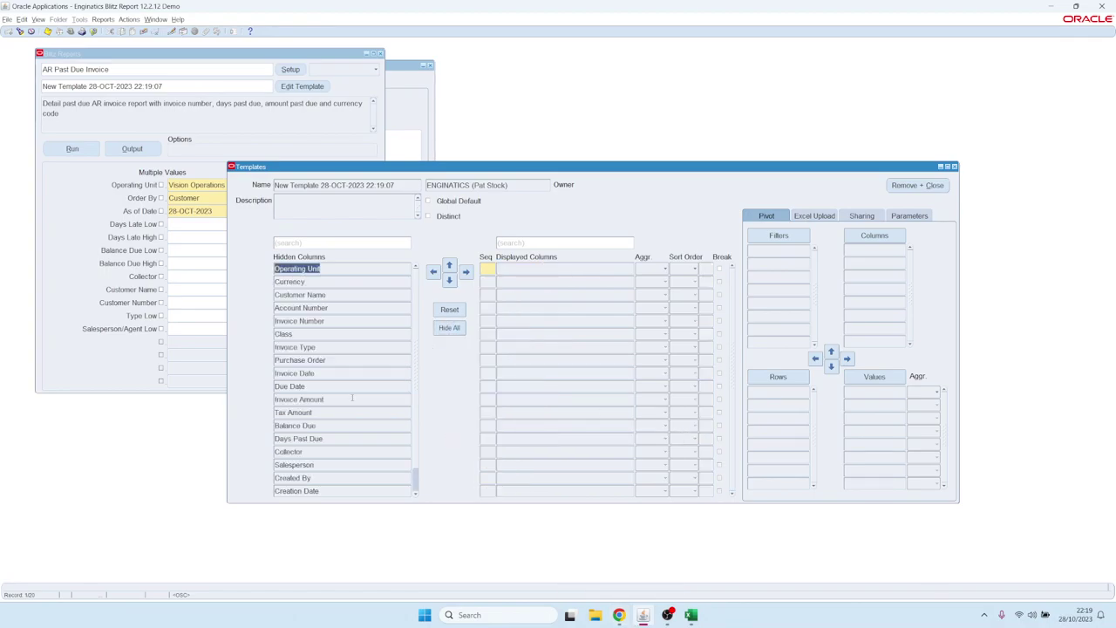
shift+click(299, 399)
click(465, 272)
click(516, 282)
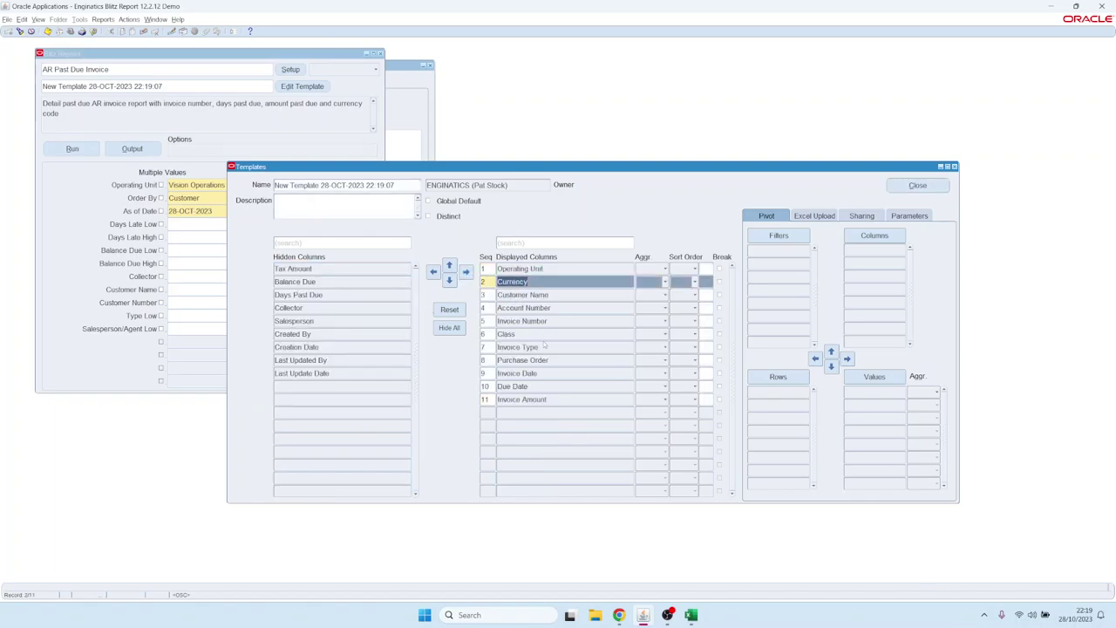
ctrl+click(523, 307)
ctrl+click(526, 322)
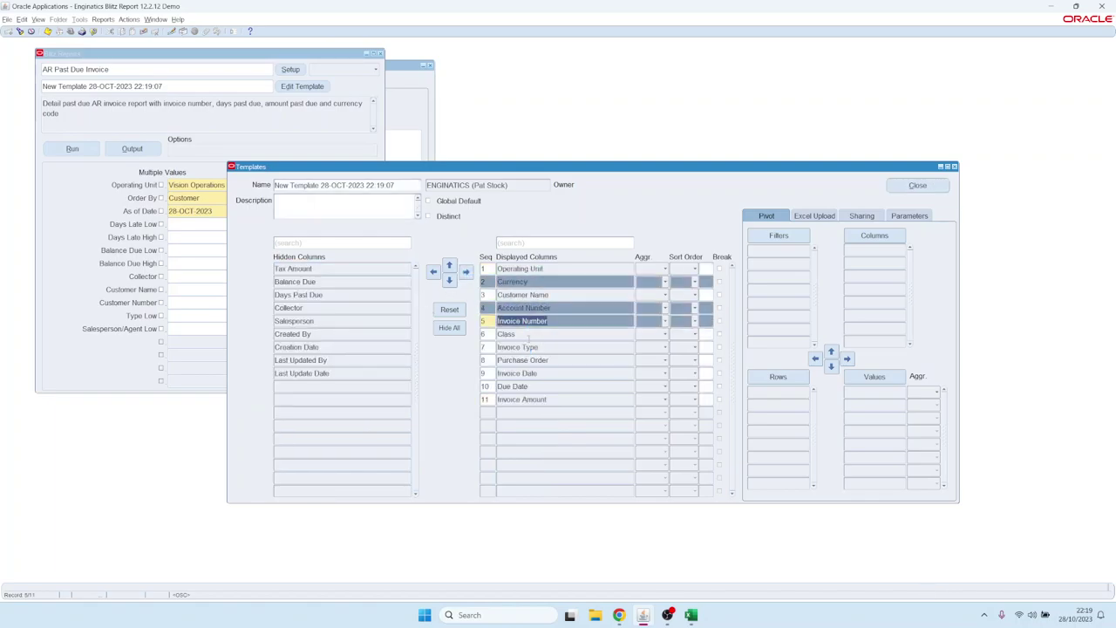
ctrl+click(524, 334)
ctrl+click(517, 348)
ctrl+click(517, 373)
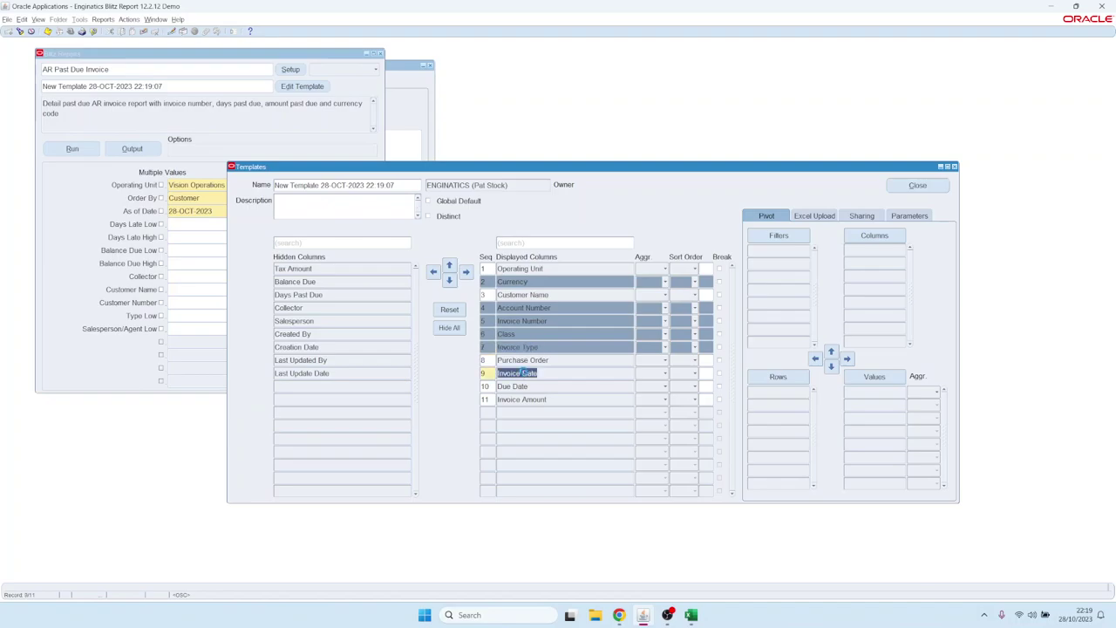
click(450, 279)
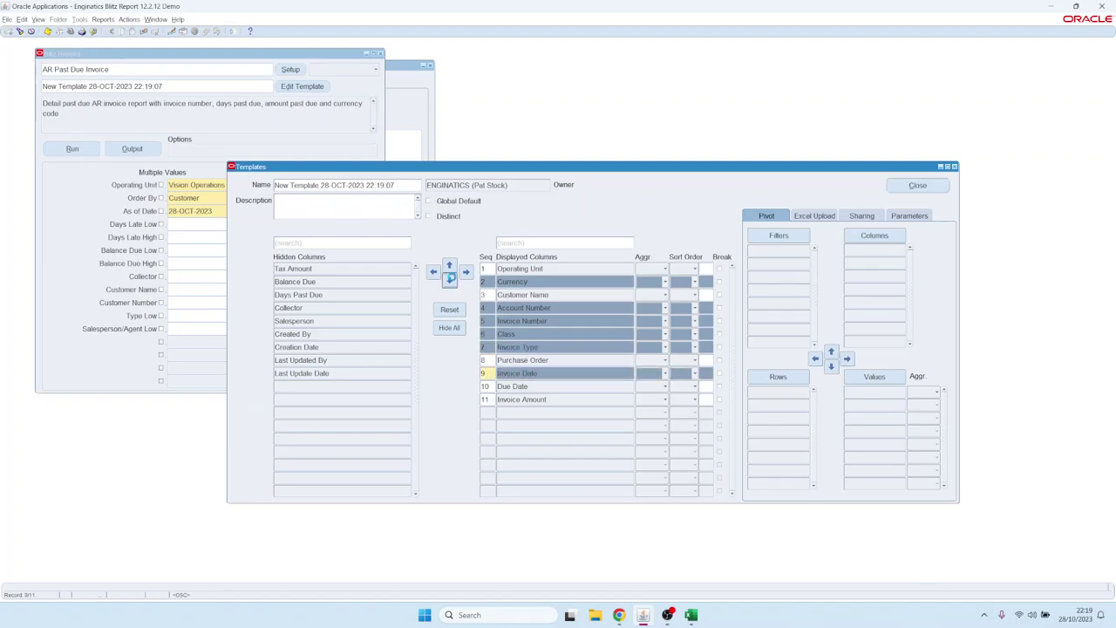
click(65, 152)
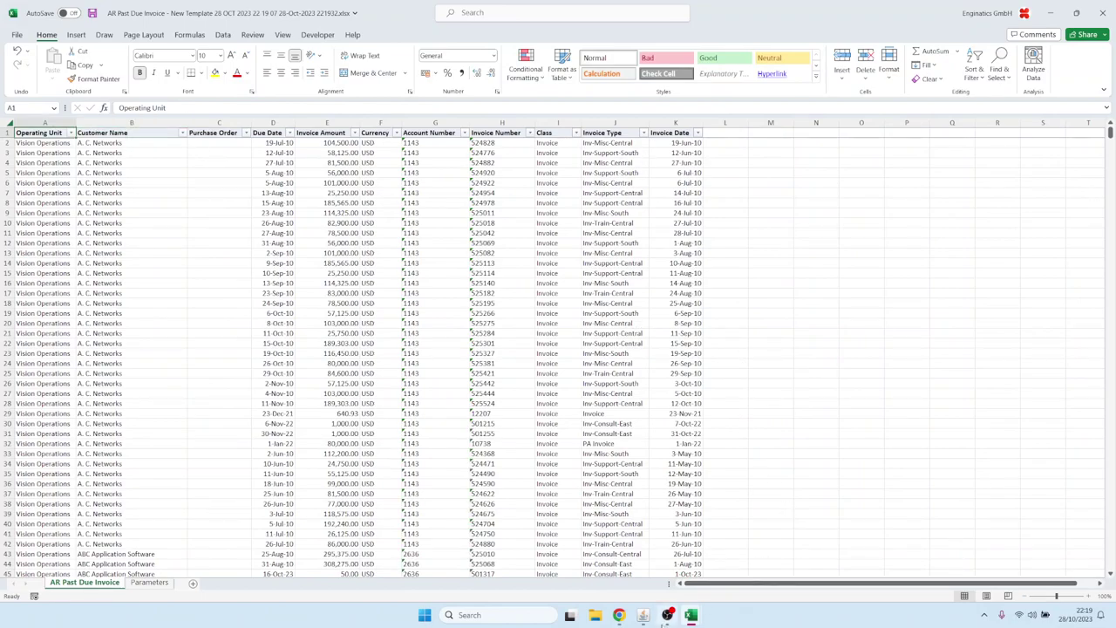
Return to the Blitz Report Templates window after reviewing the Excel output
click(643, 616)
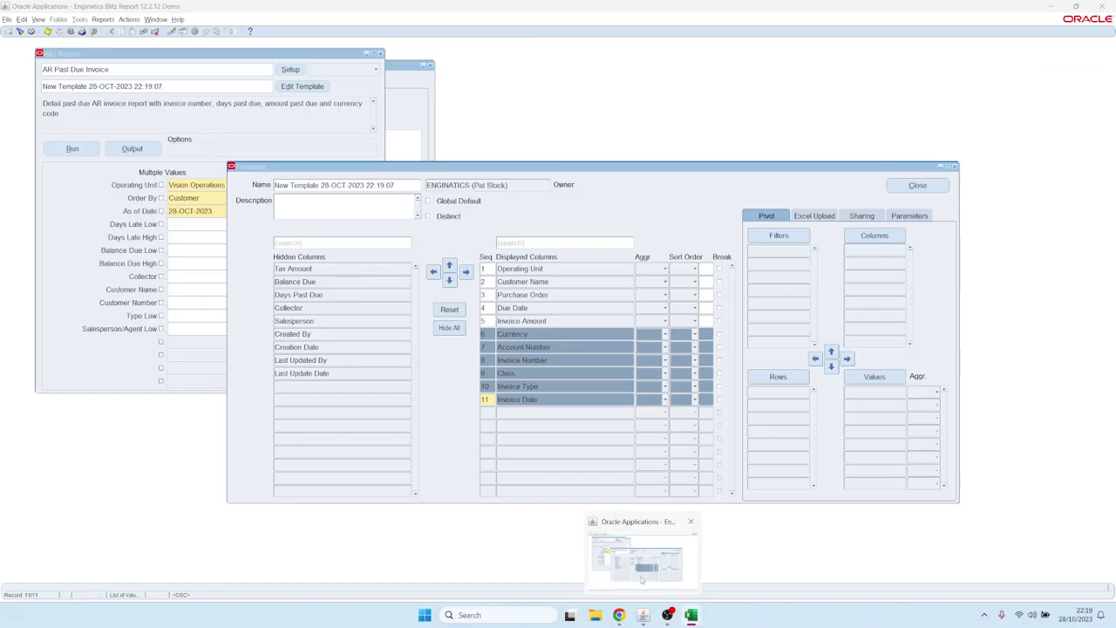
Reset to show all columns, add a sheet break on Class, and rerun the report
click(451, 311)
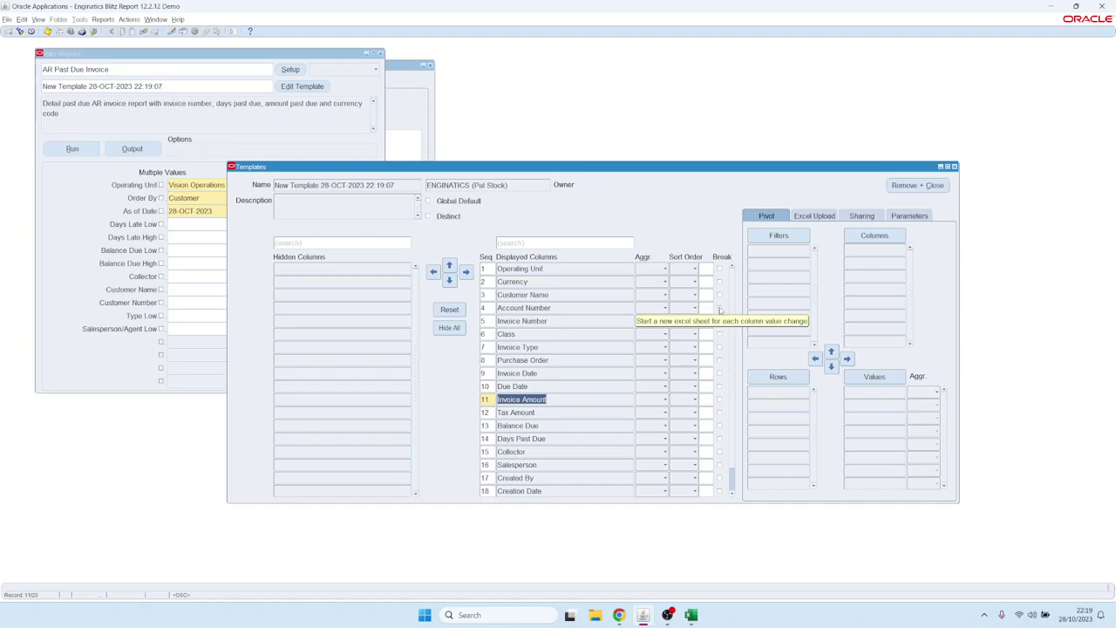
click(598, 335)
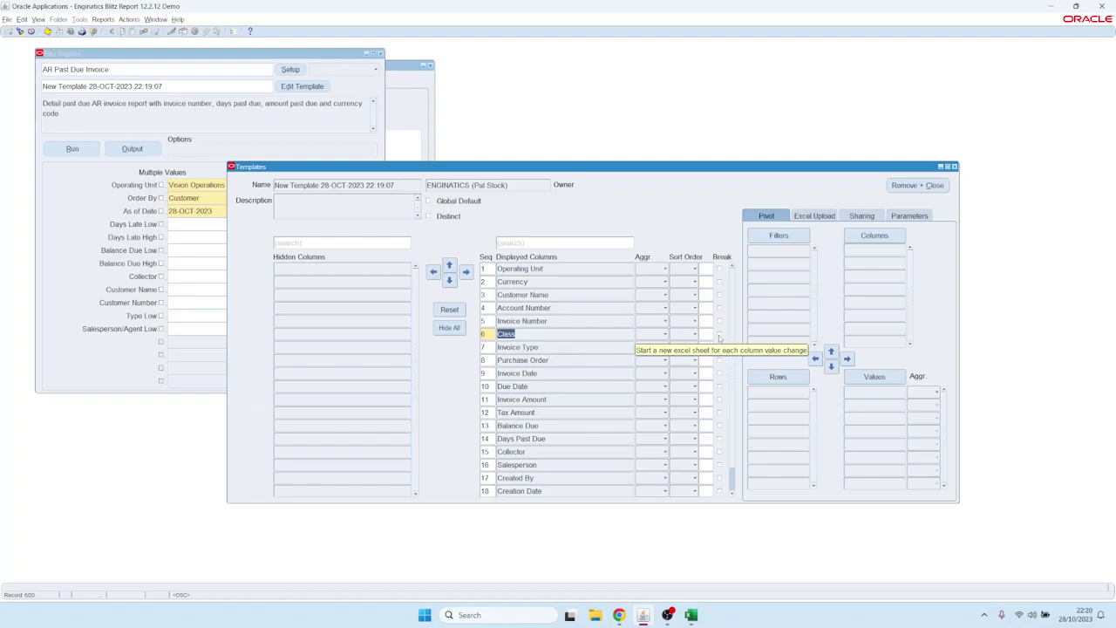
click(720, 335)
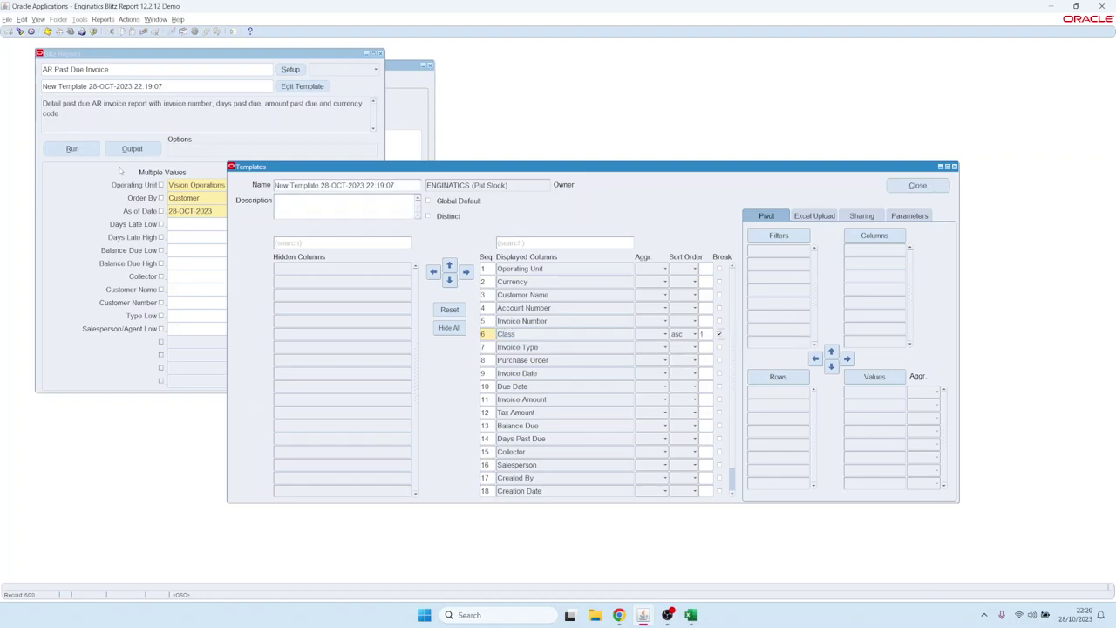
click(90, 149)
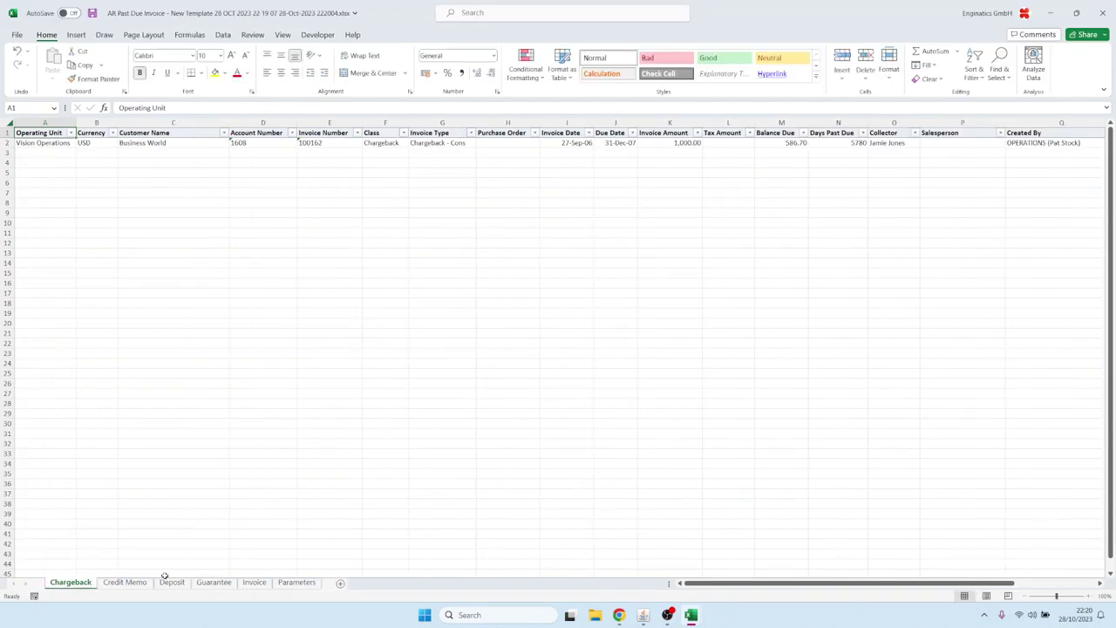
Browse the Credit Memo, Guarantee and Invoice sheets of the per-Class output
click(143, 585)
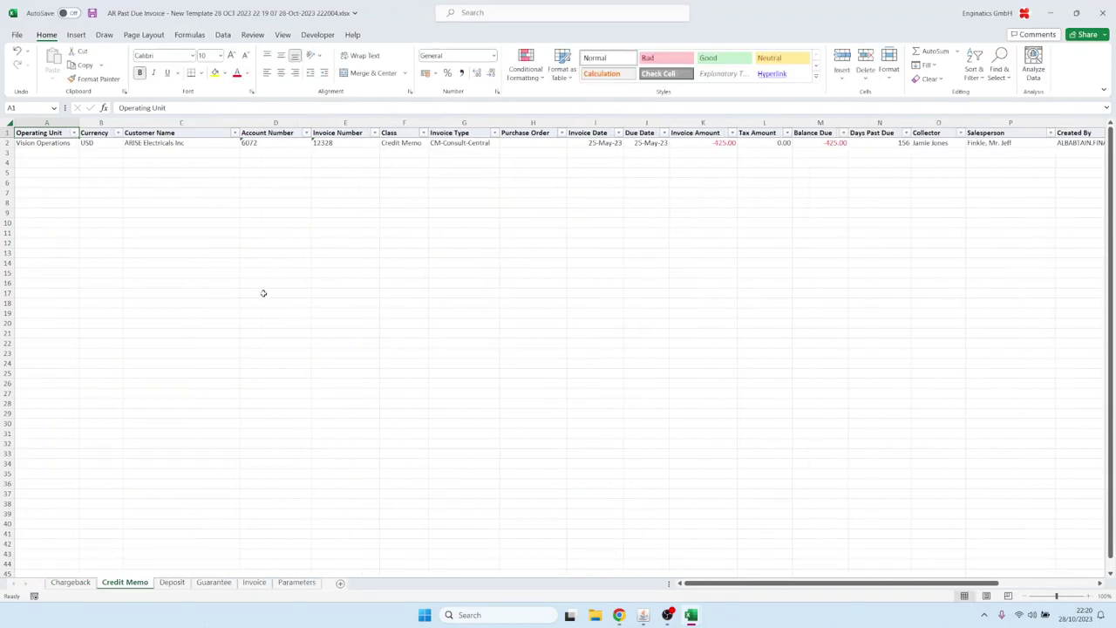
click(213, 583)
drag(410, 145, 397, 319)
click(255, 582)
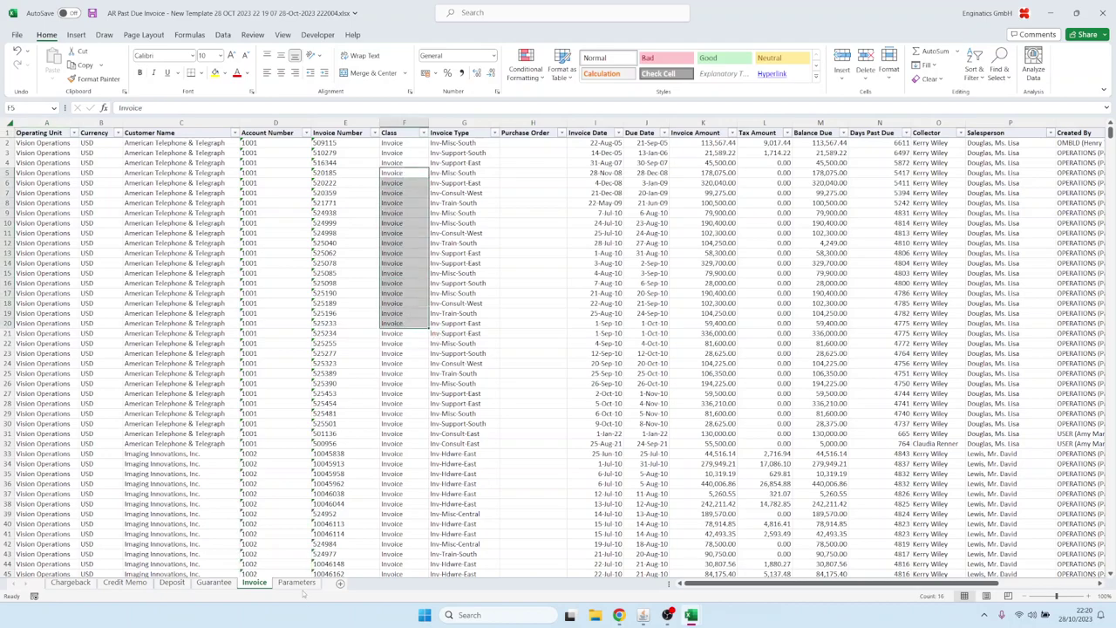
Inspect the Parameters sheet's database, run date, request id, user, responsibility and Sql entries
click(296, 582)
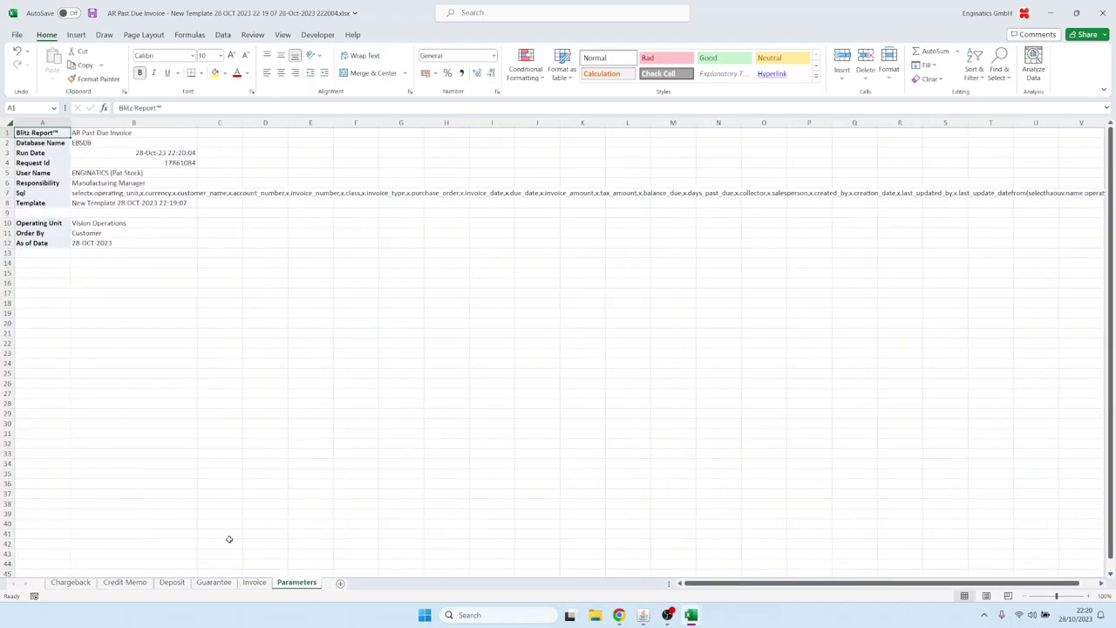
click(100, 143)
click(150, 153)
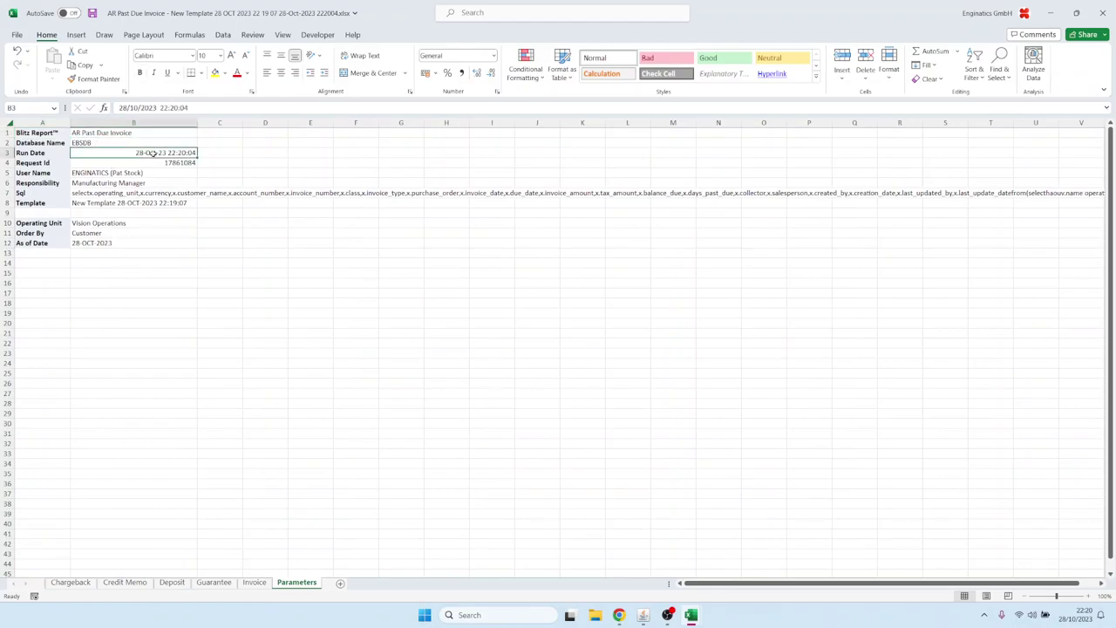
click(166, 164)
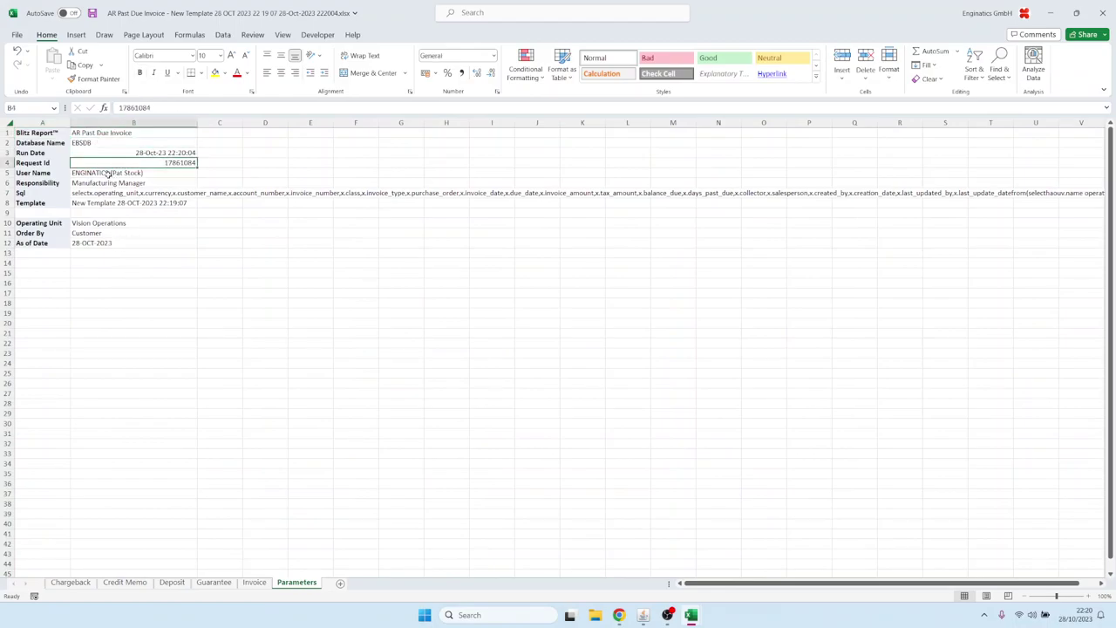
drag(108, 172, 105, 183)
click(104, 183)
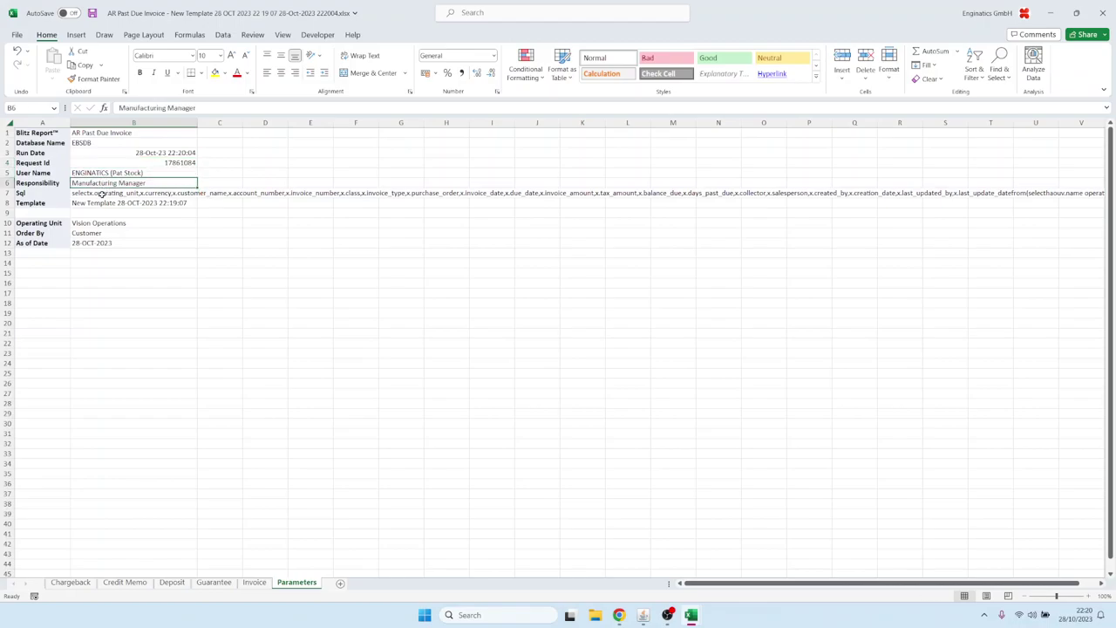
click(102, 193)
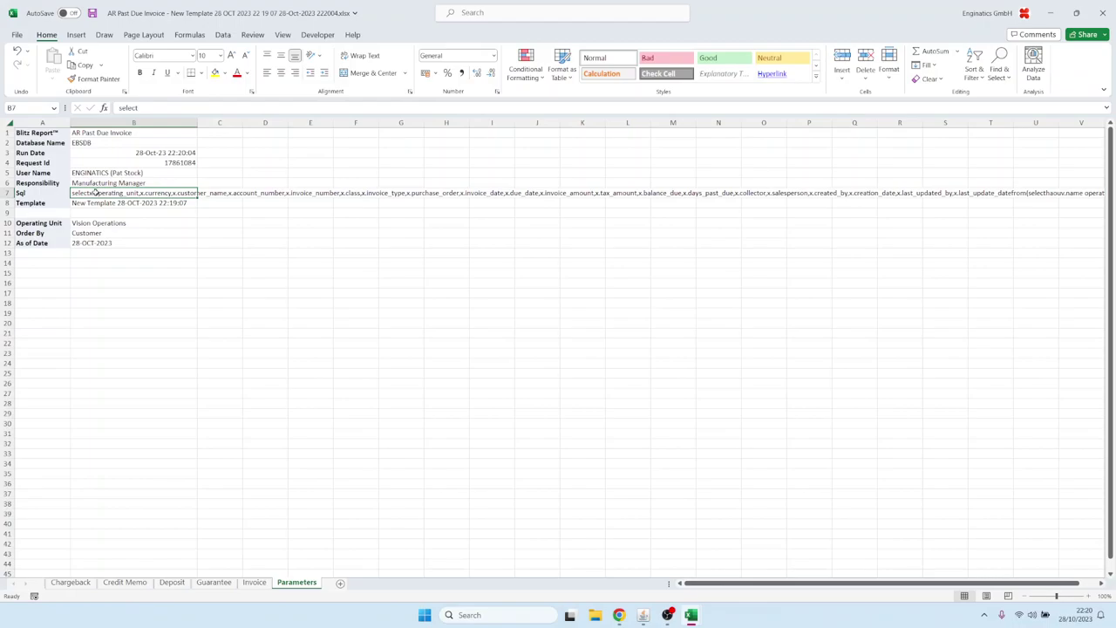
double_click(92, 193)
key(Escape)
Check the remaining parameters and template name, then reset the Oracle template to clear the Class break
drag(93, 224, 96, 243)
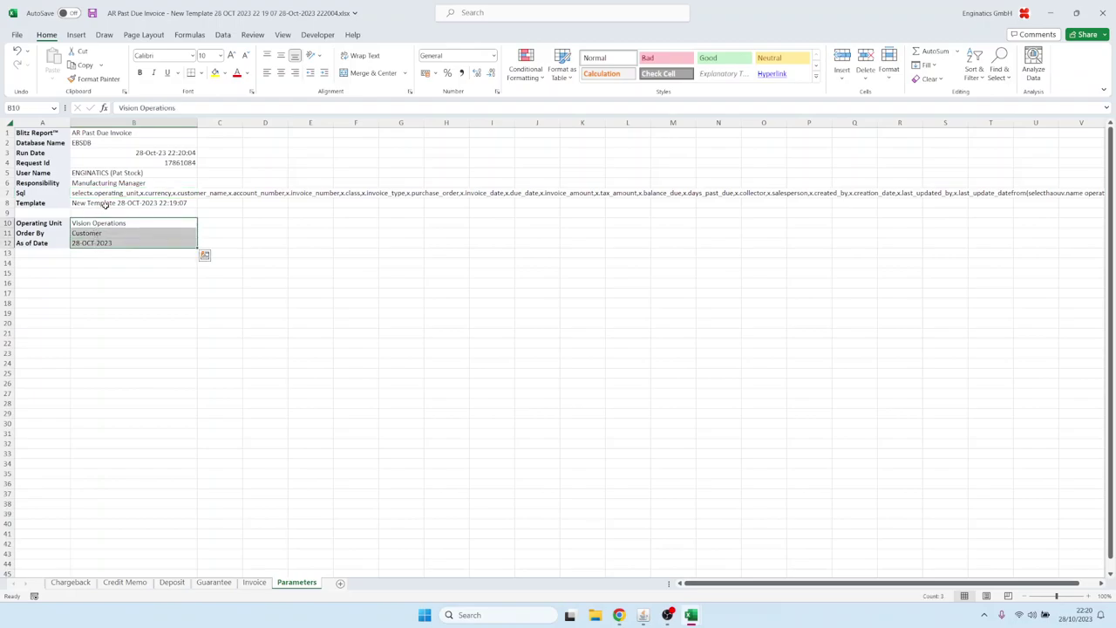
click(104, 204)
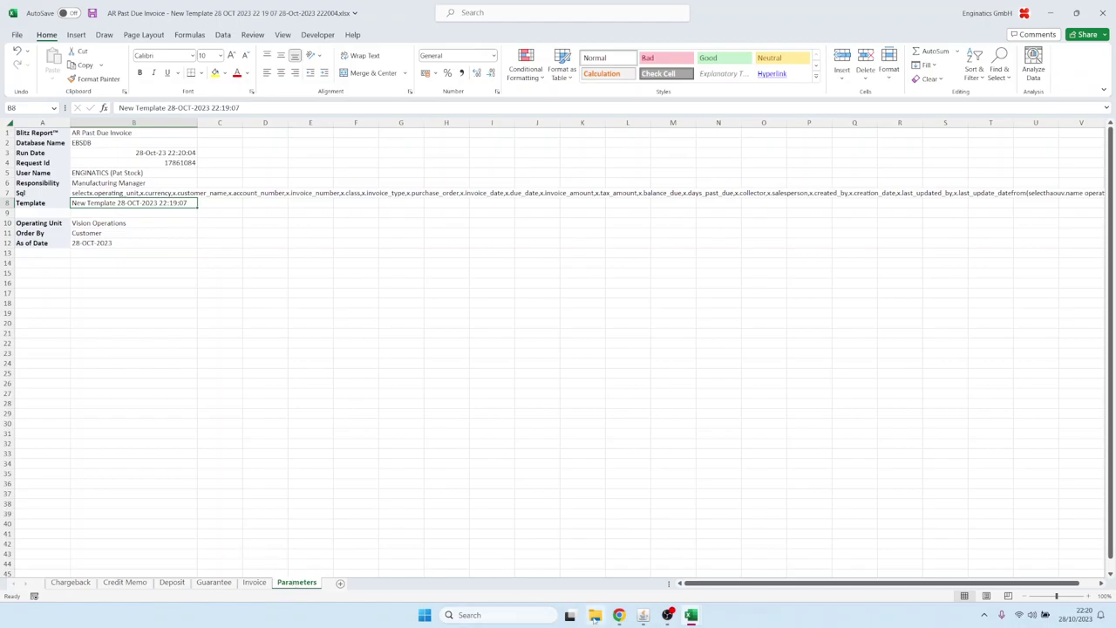
click(646, 615)
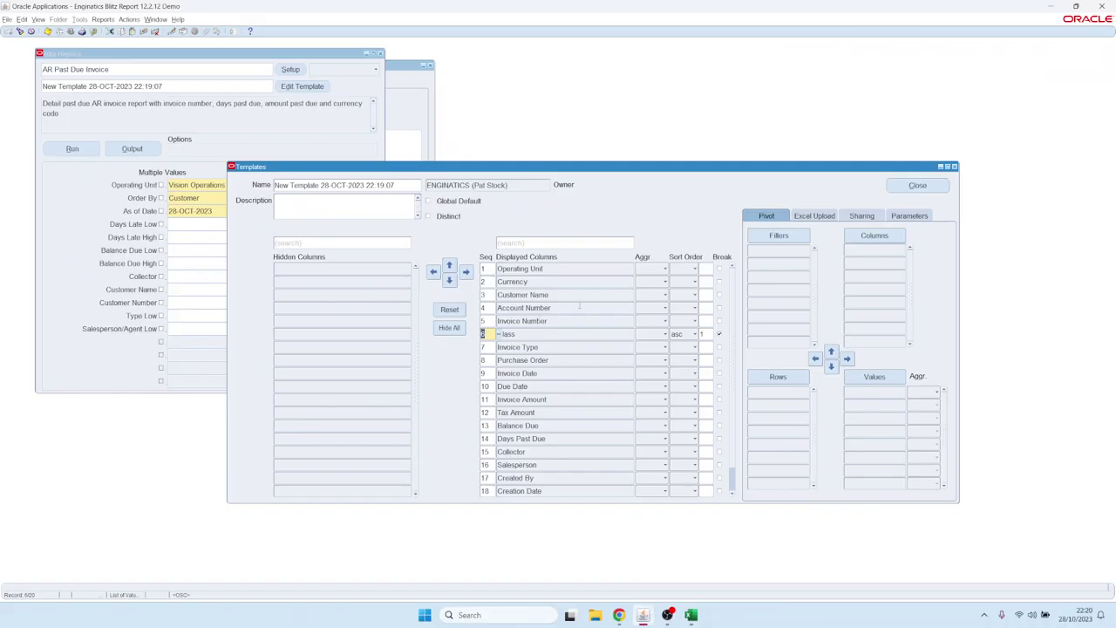
click(450, 313)
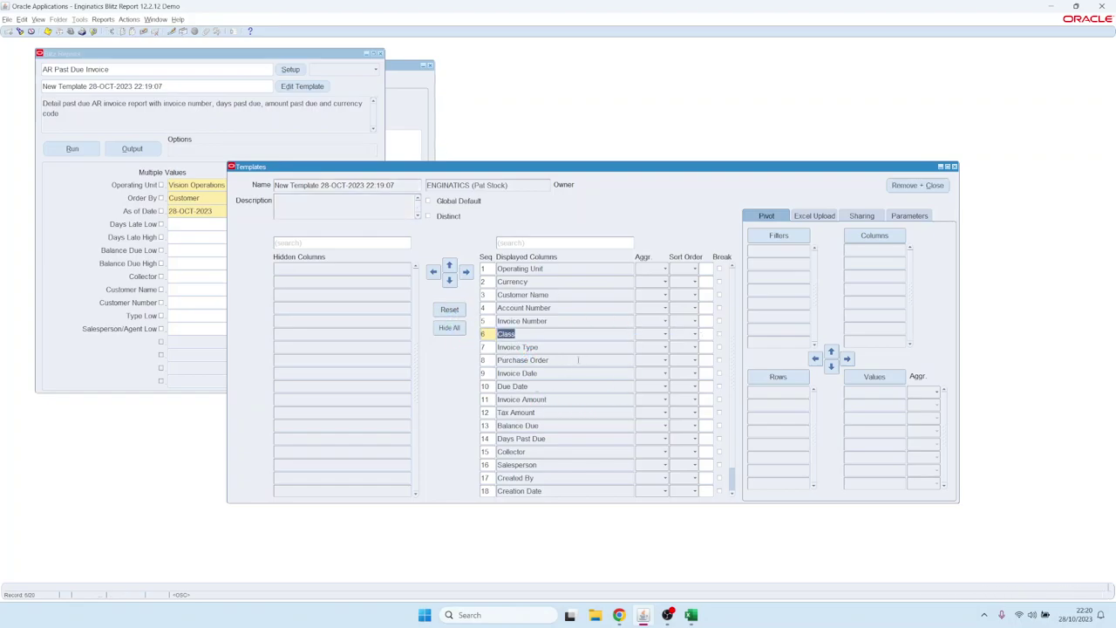
Make Class and Invoice Type the pivot rows after checking Operating Unit's aggregation choices
click(658, 268)
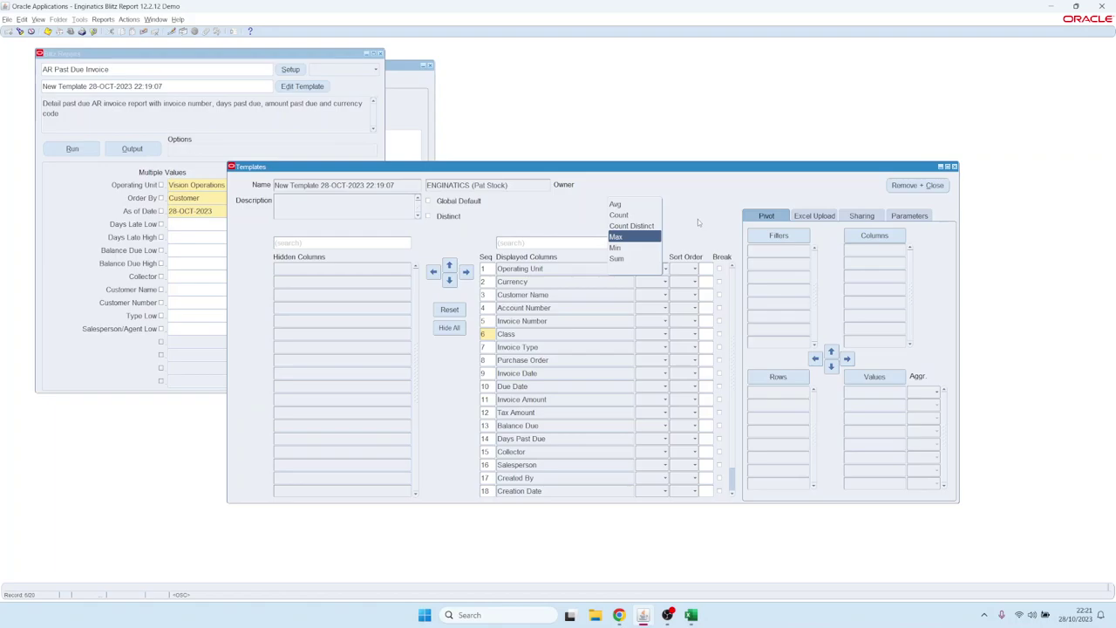
click(697, 219)
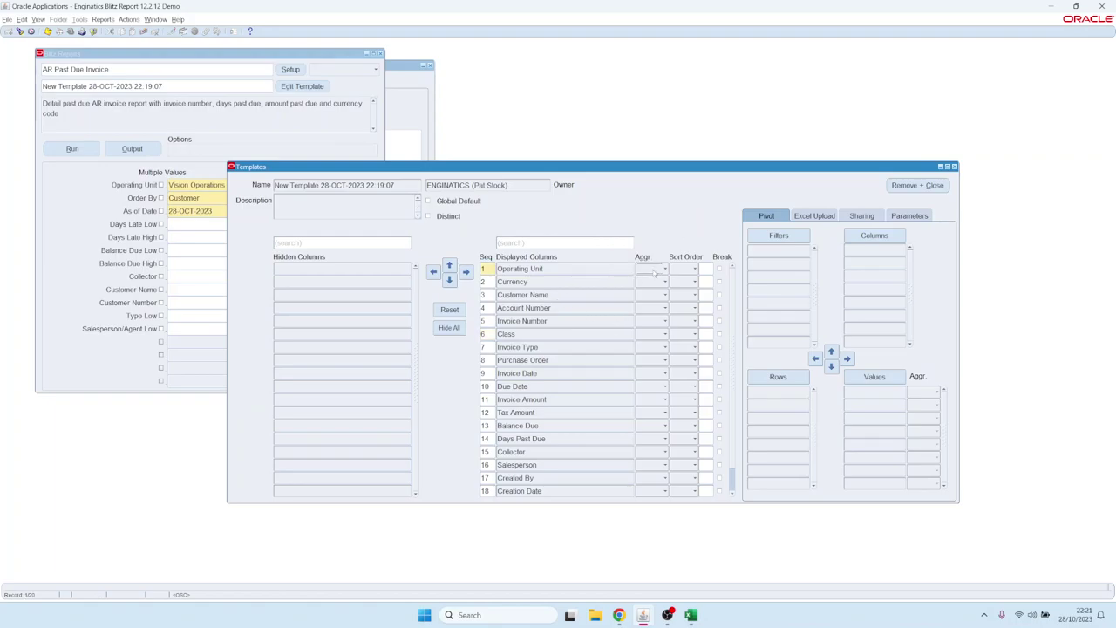
click(656, 270)
click(706, 221)
drag(507, 334, 500, 347)
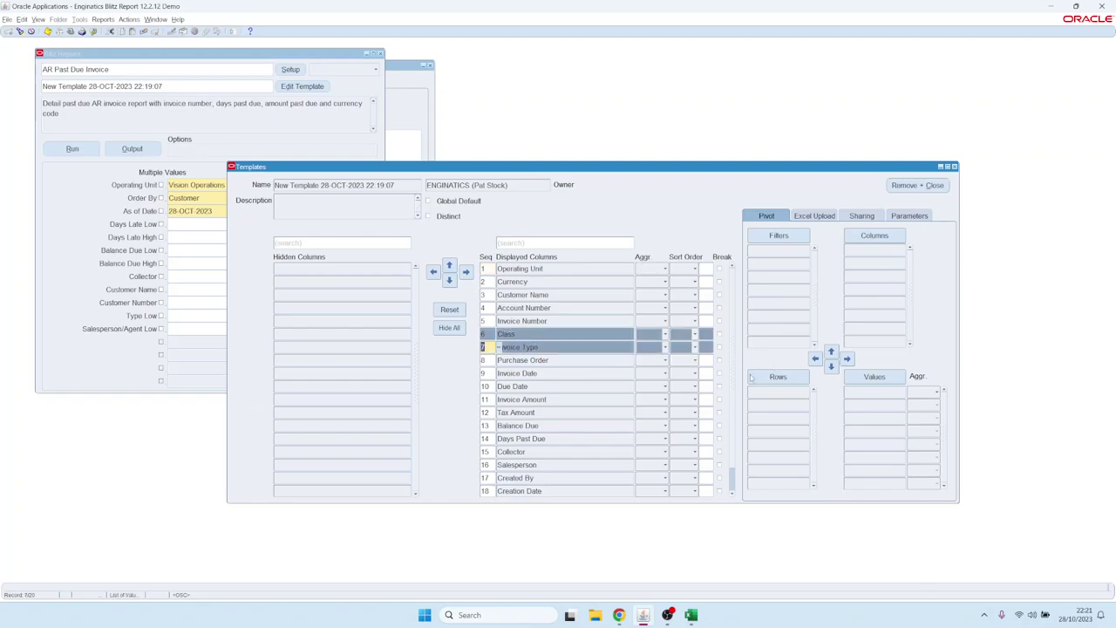
drag(751, 377, 755, 384)
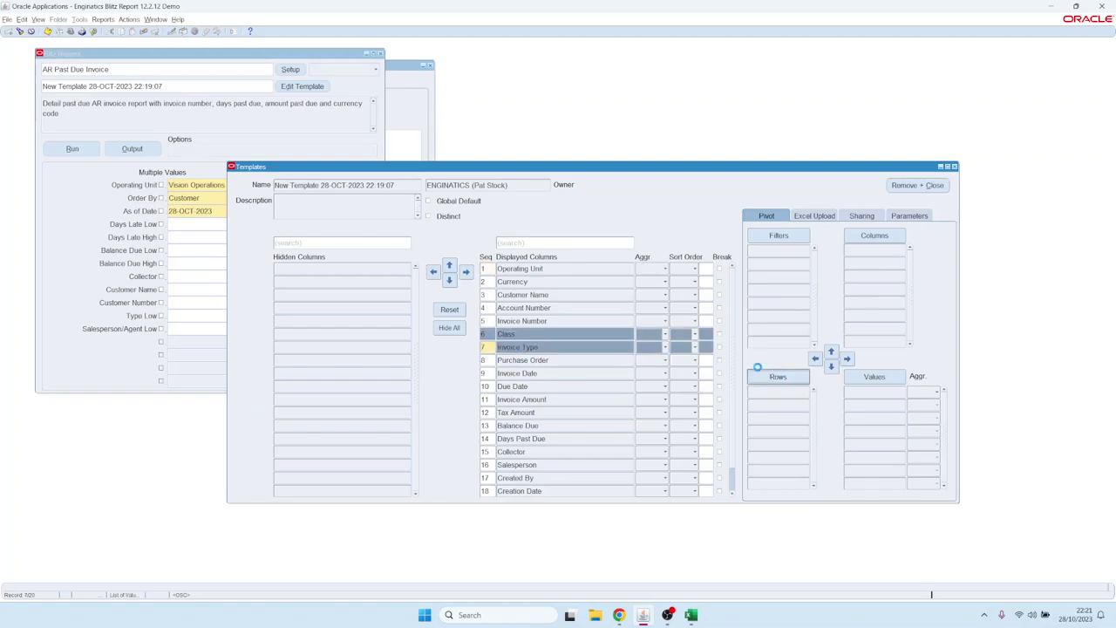
Sum Invoice Amount and Tax Amount as pivot values, pivot columns by Currency, and run
click(534, 240)
text(amou)
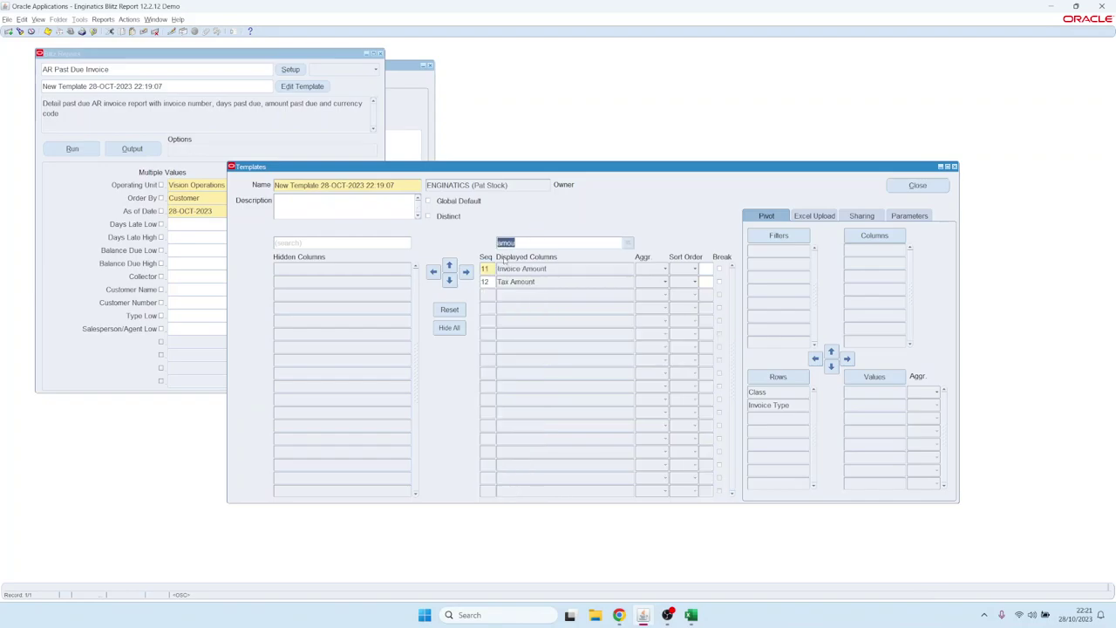
drag(522, 268, 520, 282)
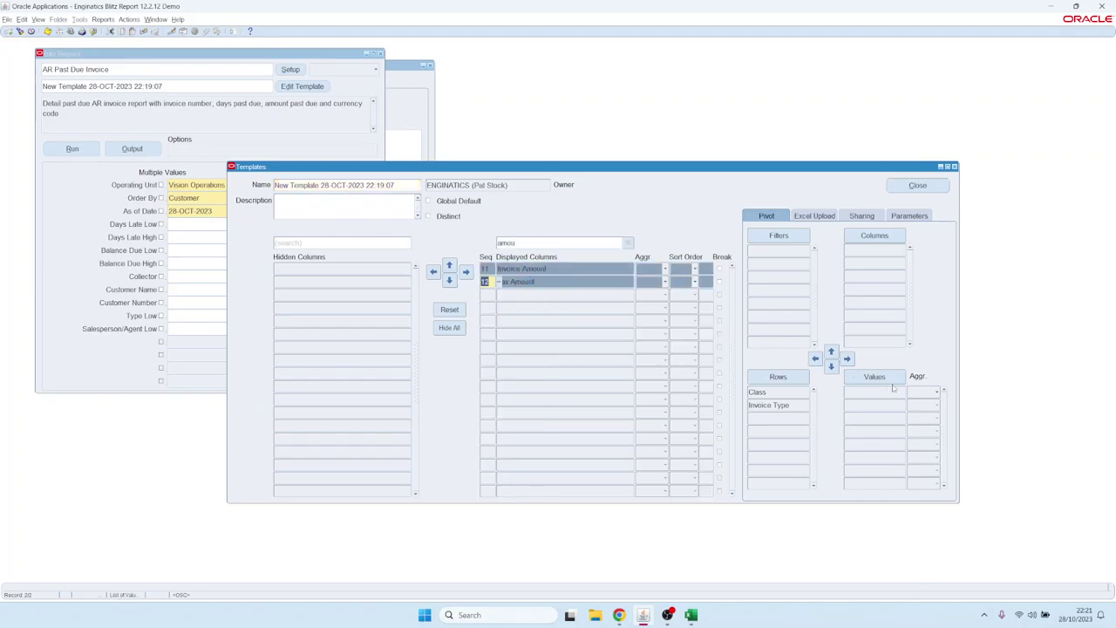
drag(893, 388, 881, 393)
click(628, 242)
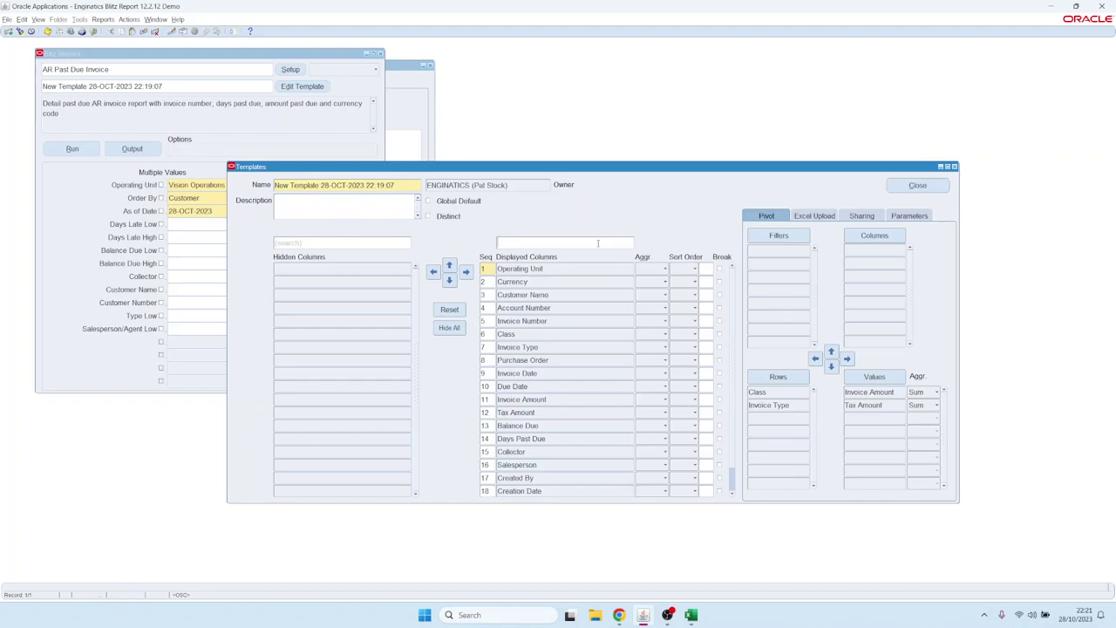
drag(523, 281, 868, 244)
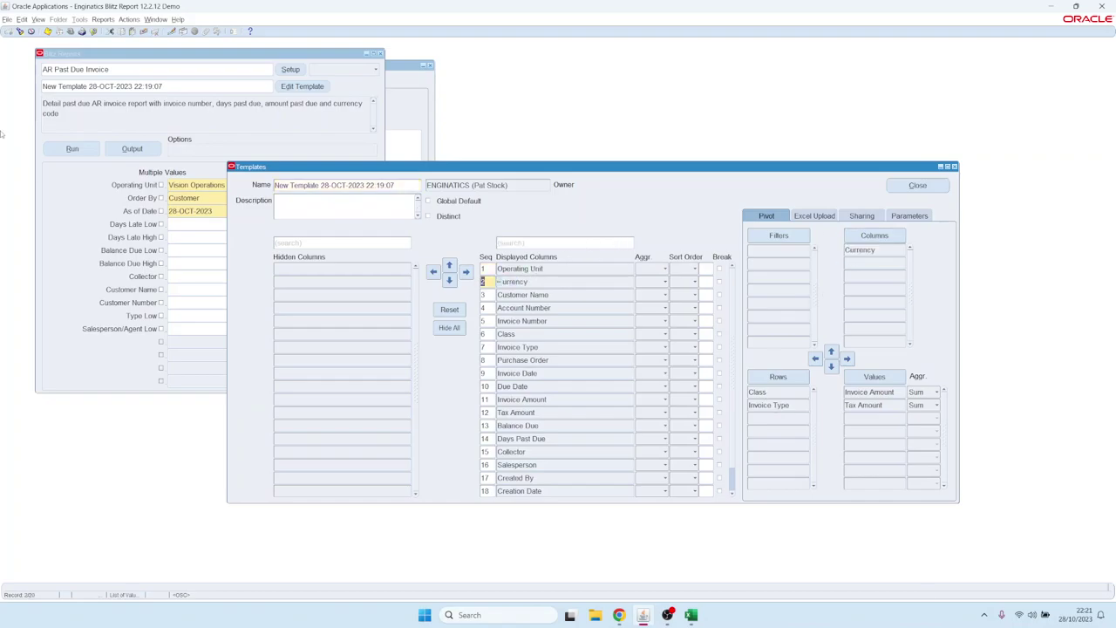
click(60, 151)
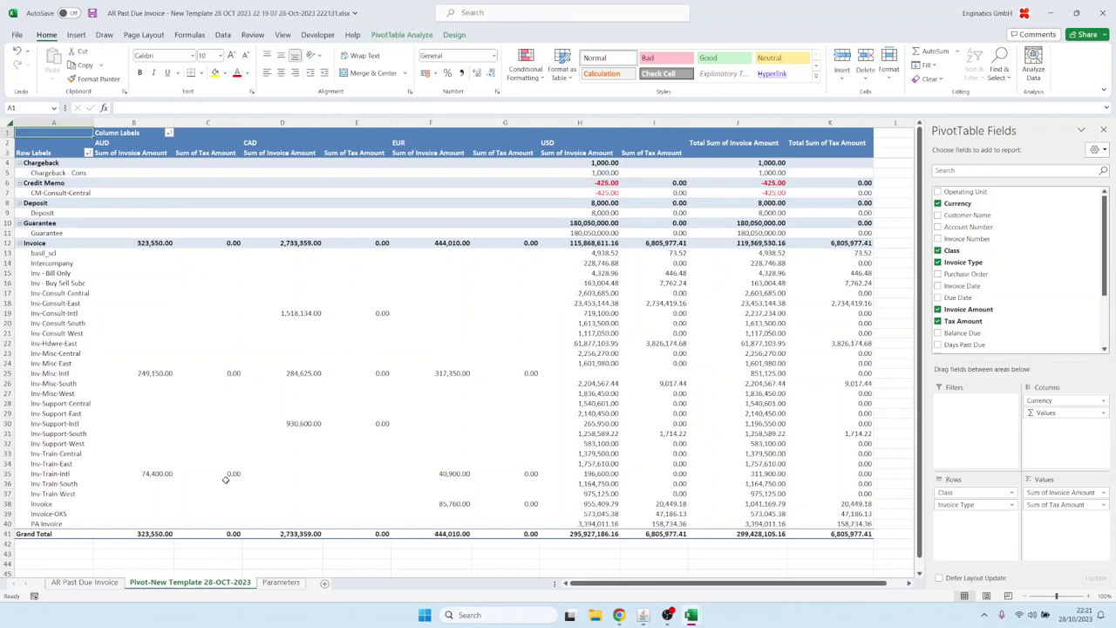
Compare the AR Past Due Invoice data sheet with the pivot sheet's invoice and tax totals
click(100, 583)
click(174, 586)
Change the template Name from 'Test template' to 'Pivot by class and type'
mouse_move(643, 615)
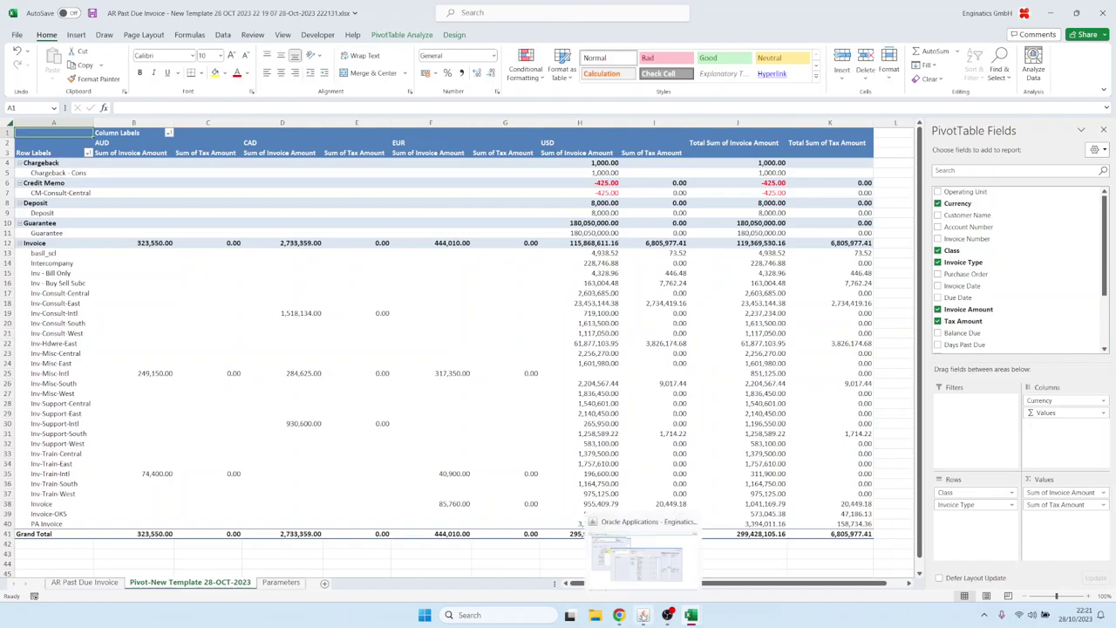
click(643, 614)
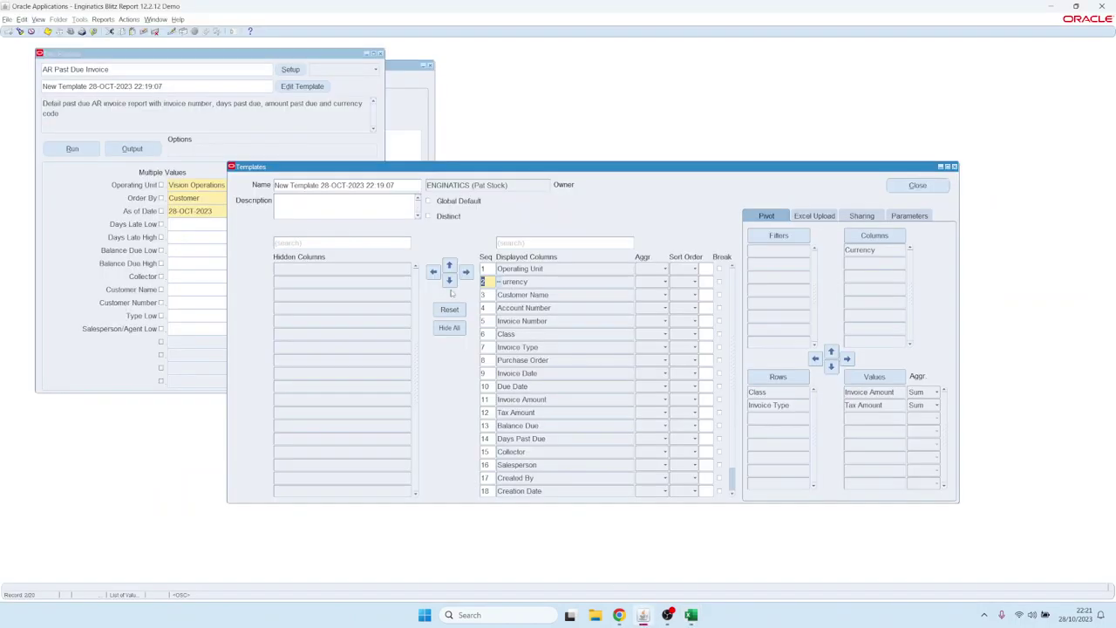
triple_click(406, 185)
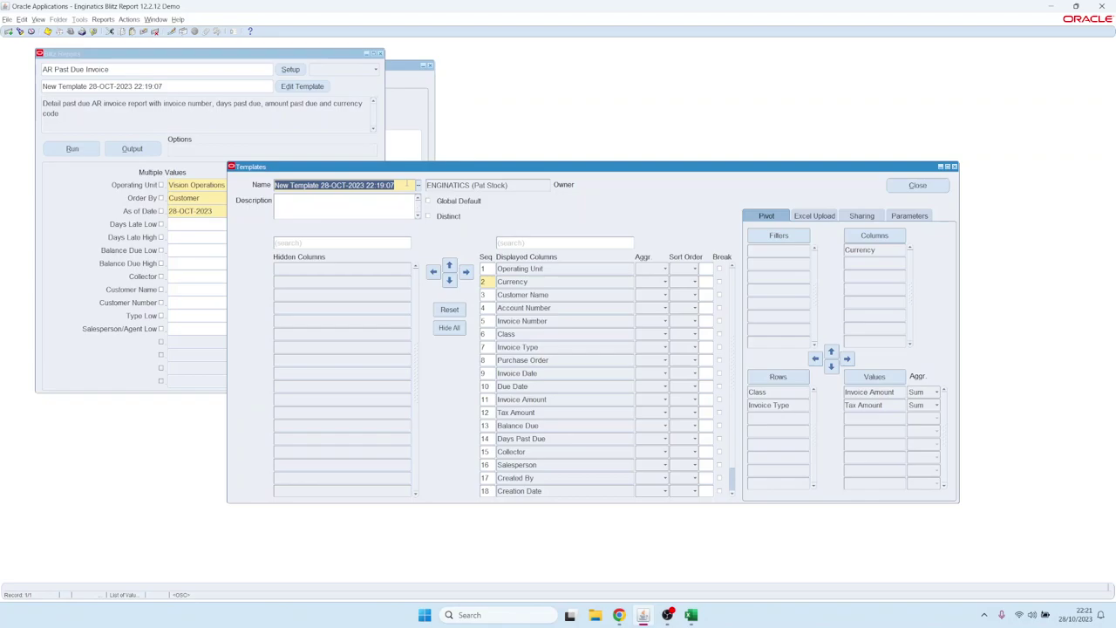
text(T)
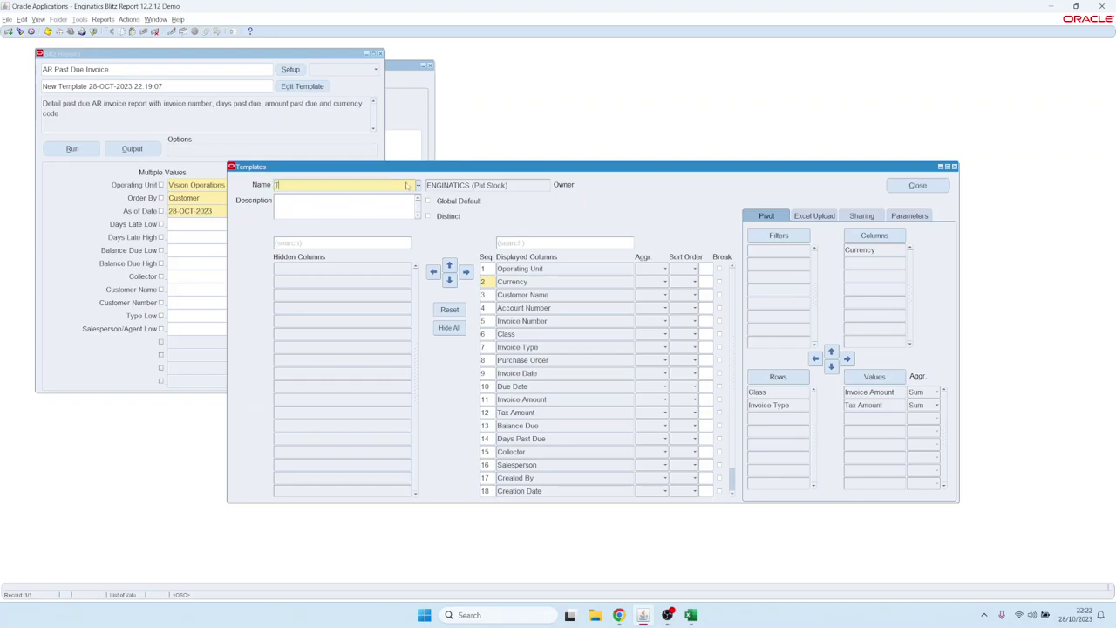
text(est template)
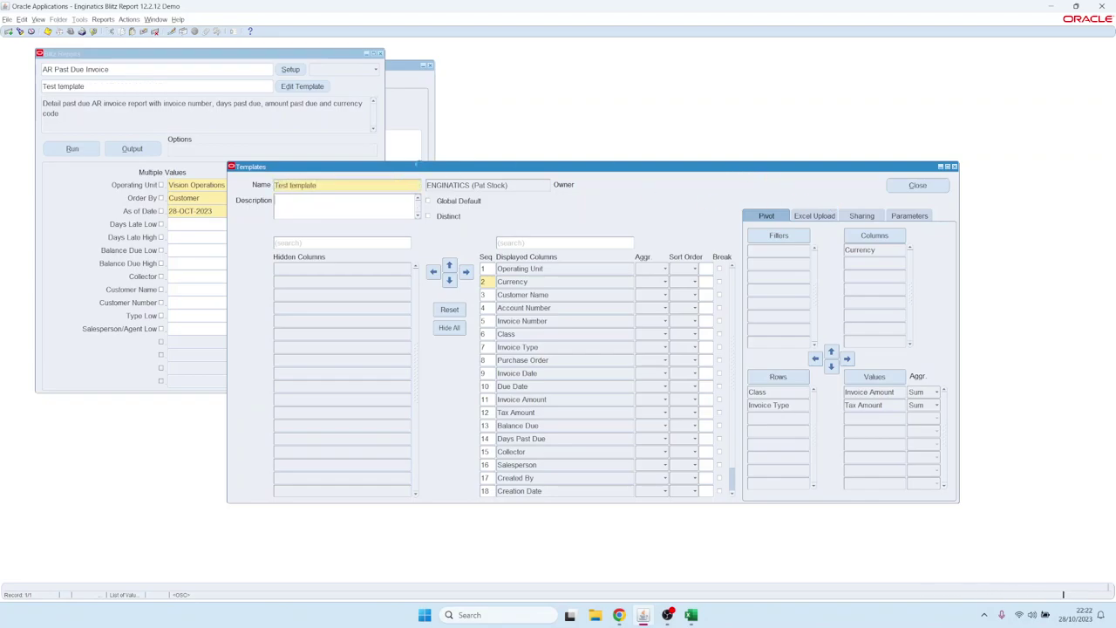
click(362, 185)
key(Home)
text(Pivot by class and type)
key(shift+End)
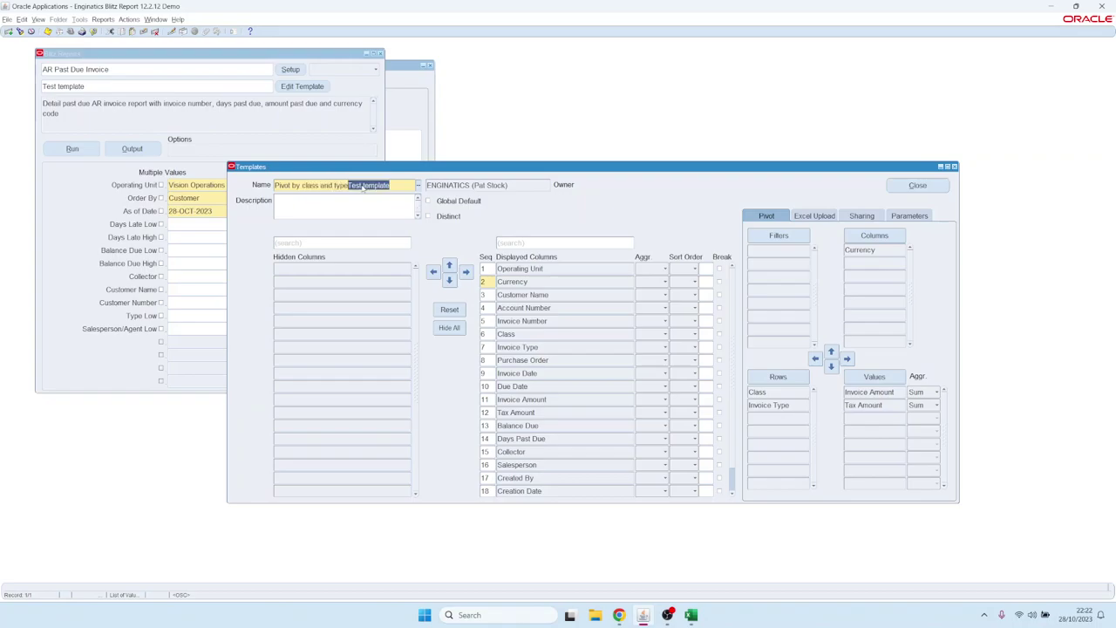
key(Delete)
Apply the template rename, set its sharing level to Site, and close the Templates editor
click(860, 218)
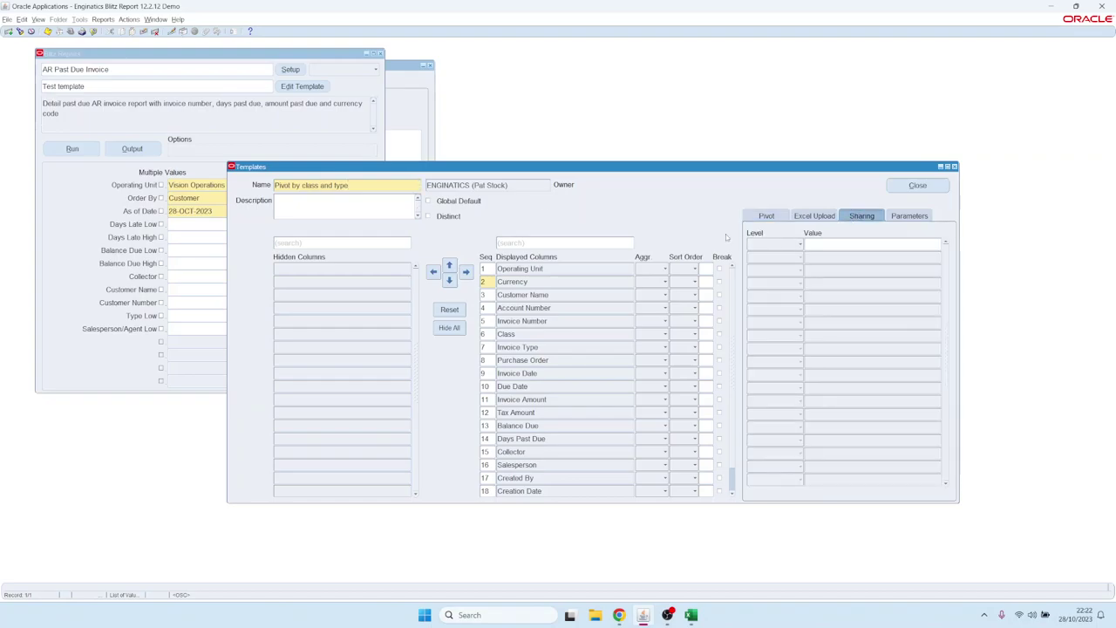
click(515, 186)
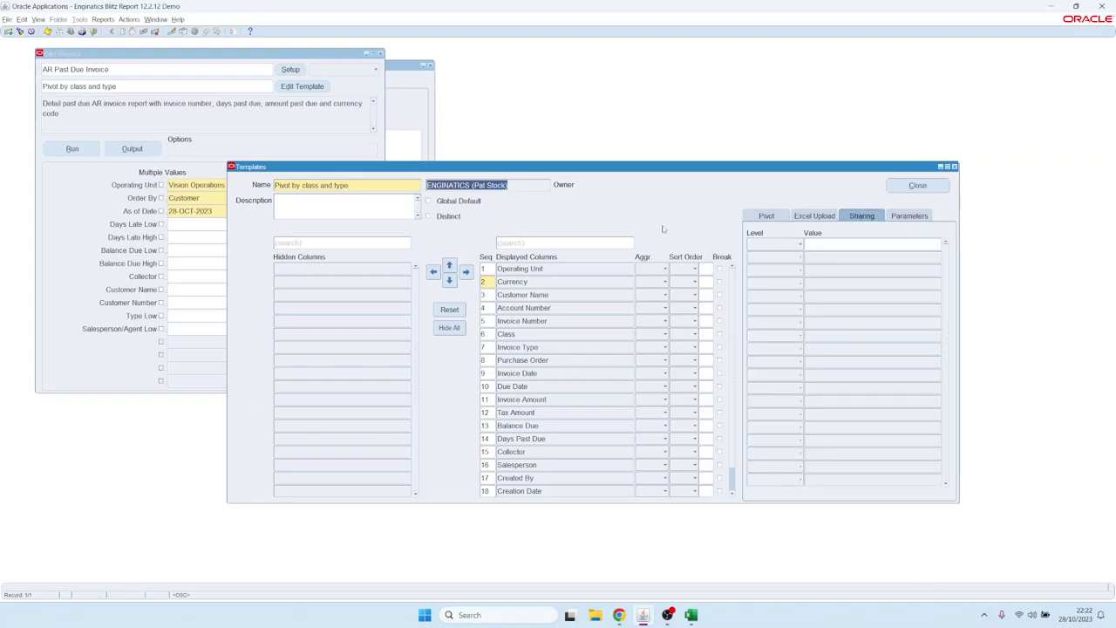
click(785, 248)
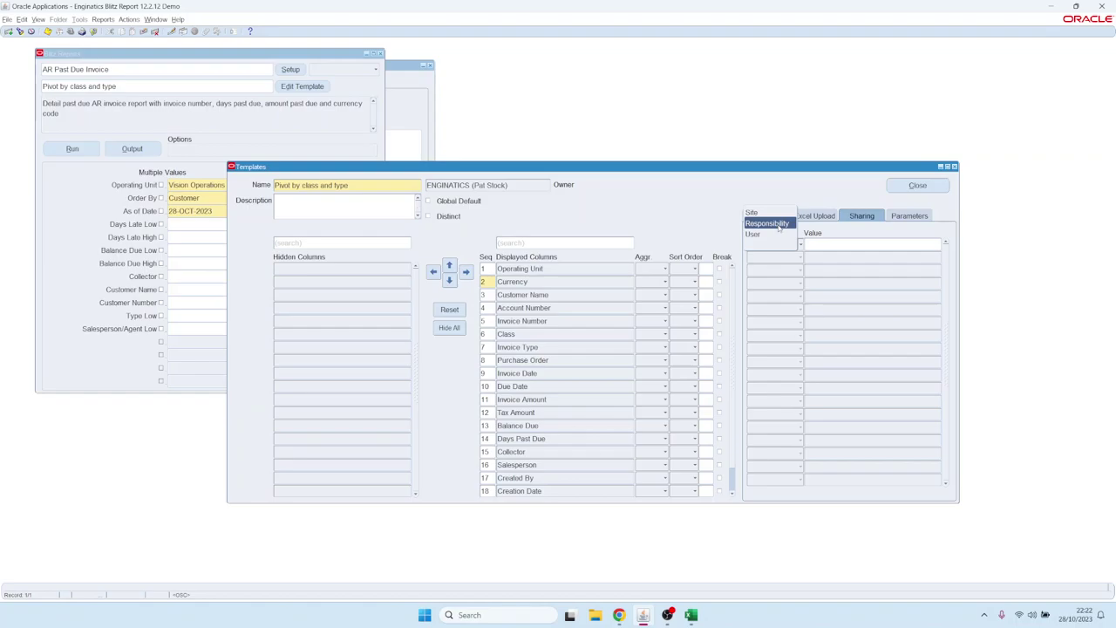
click(823, 244)
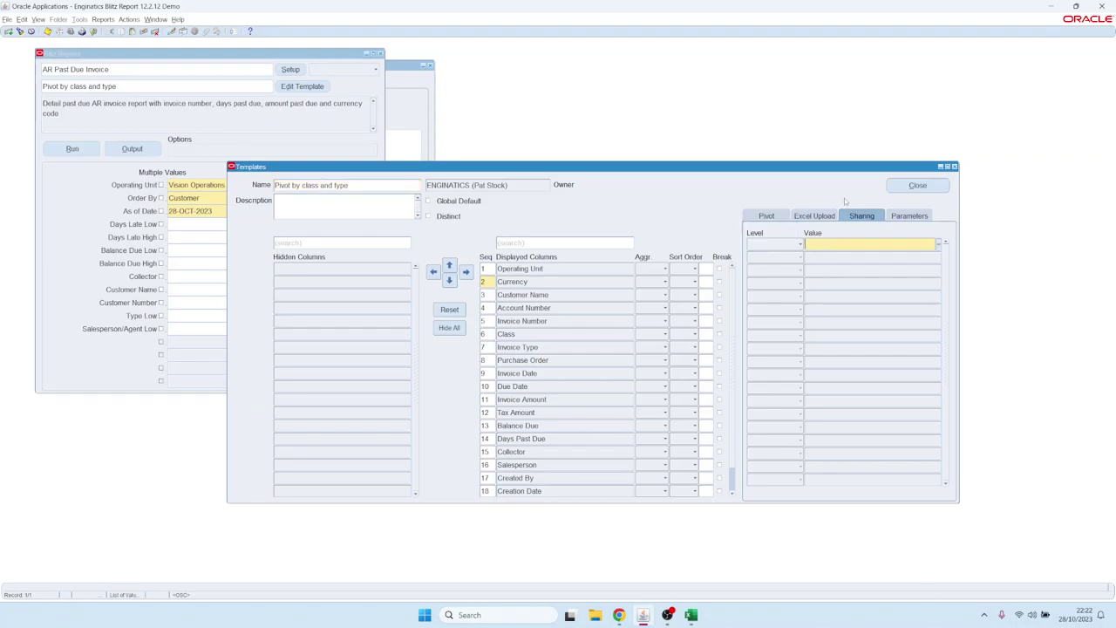
click(794, 245)
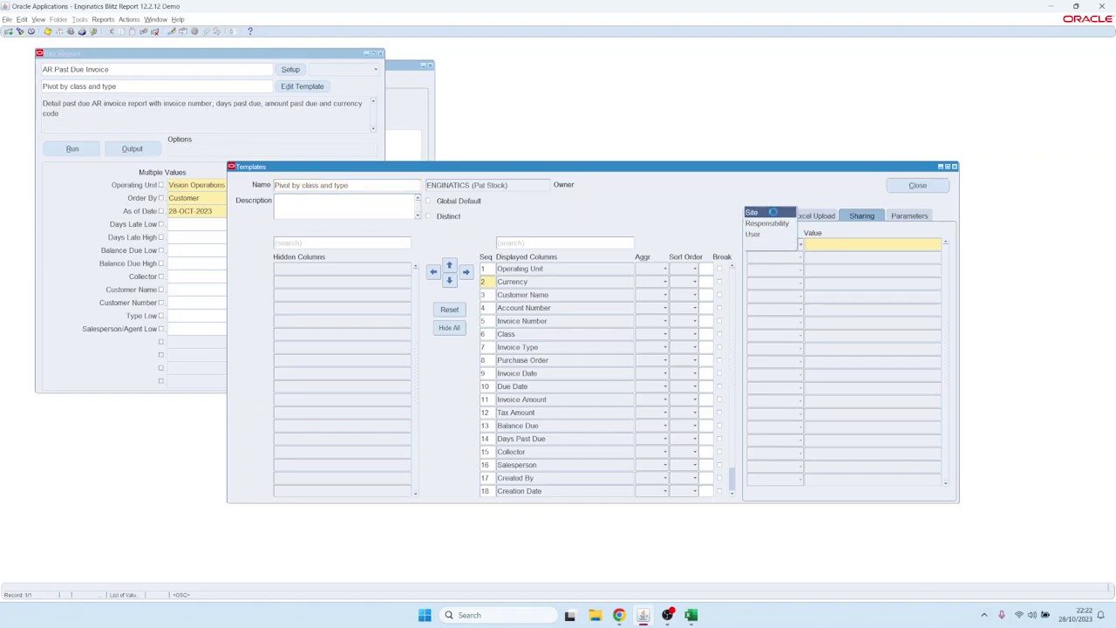
click(774, 213)
click(914, 185)
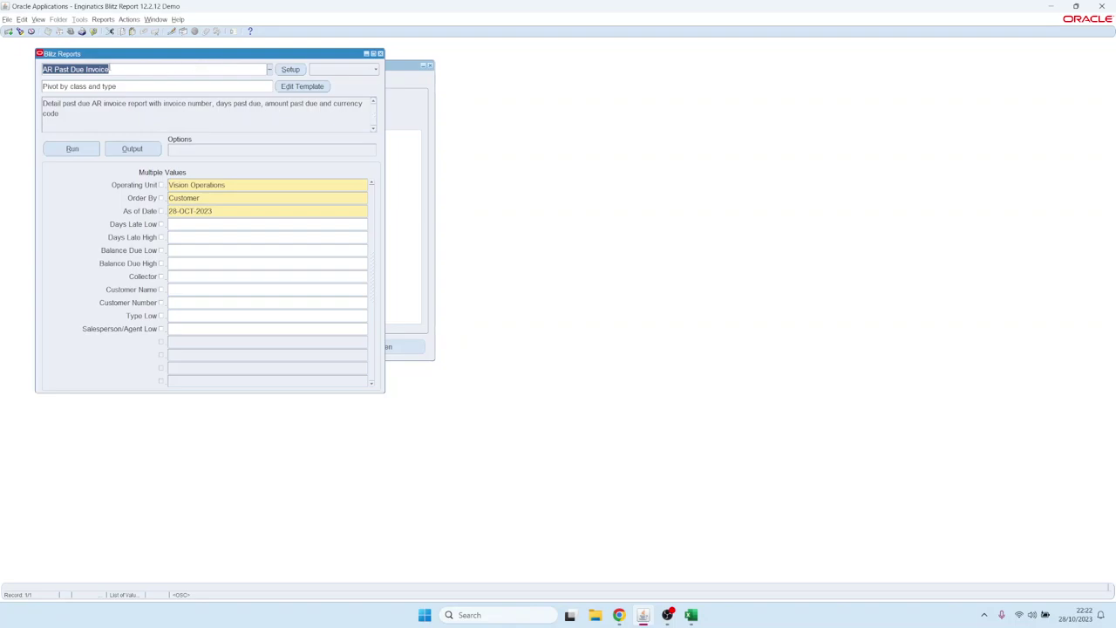
Cancel the report list unchanged and open the report's Setup form
double_click(98, 69)
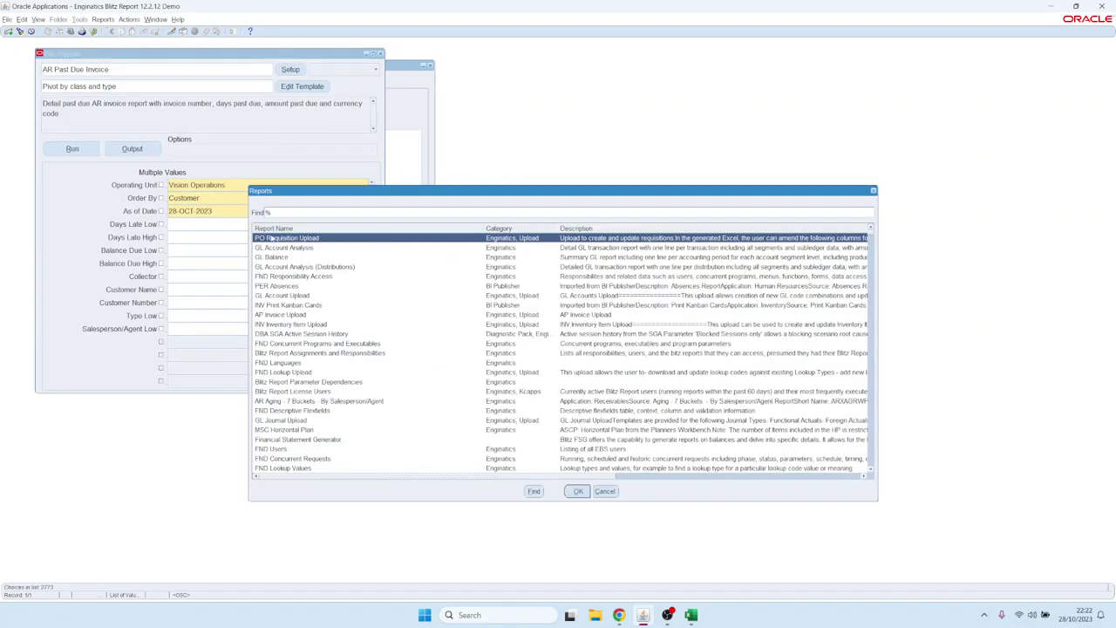
click(605, 491)
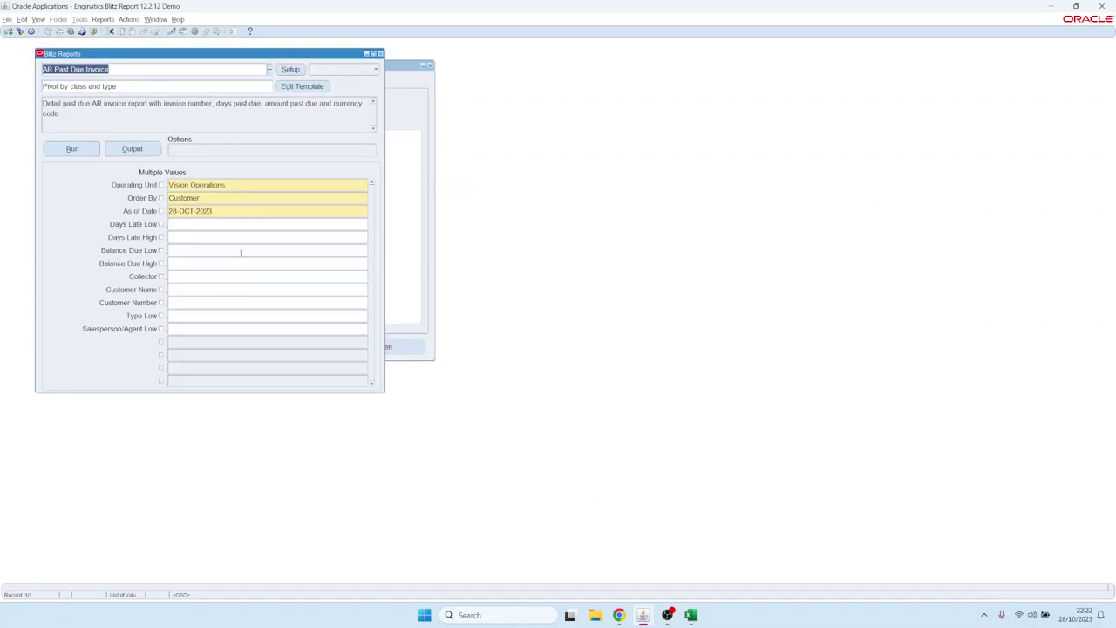
click(291, 69)
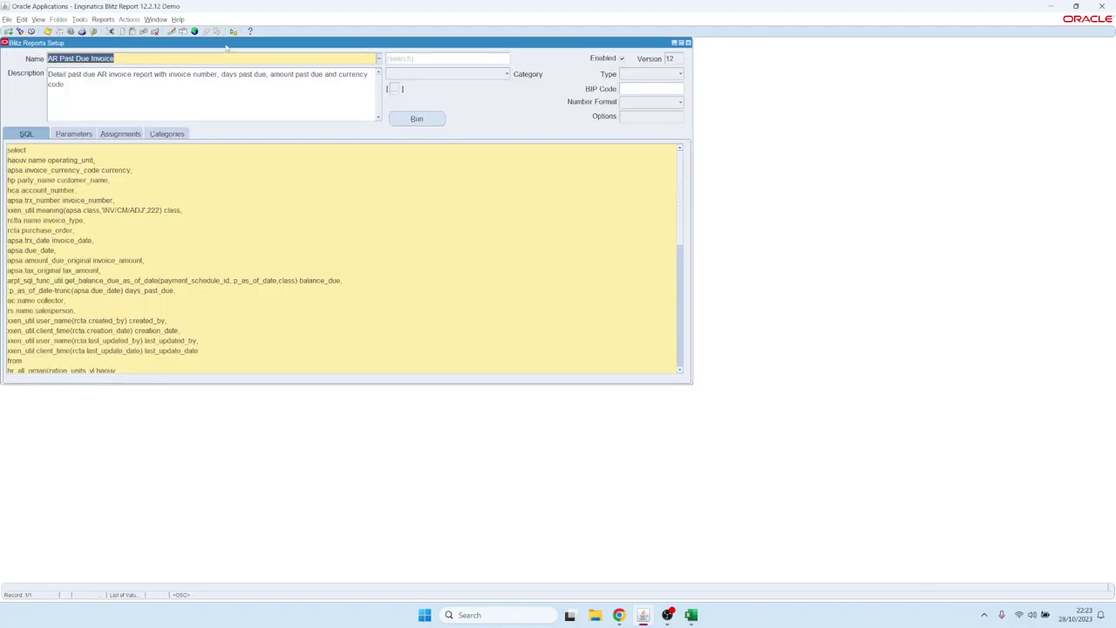
Review the report's SQL and Parameters tabs, then return to the SQL
drag(226, 45, 246, 52)
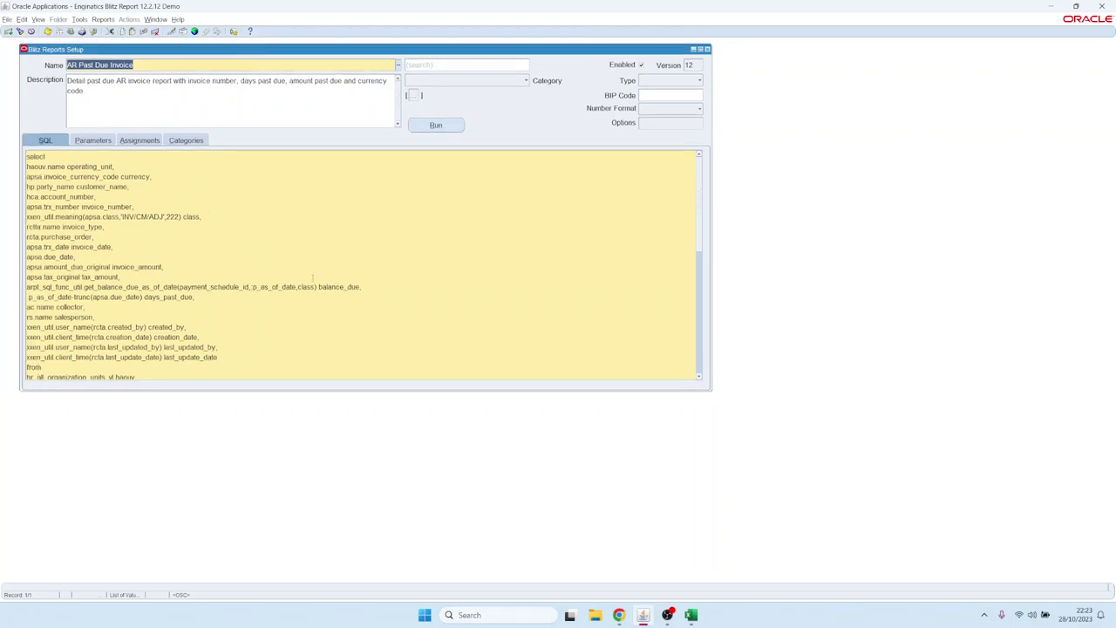
click(99, 64)
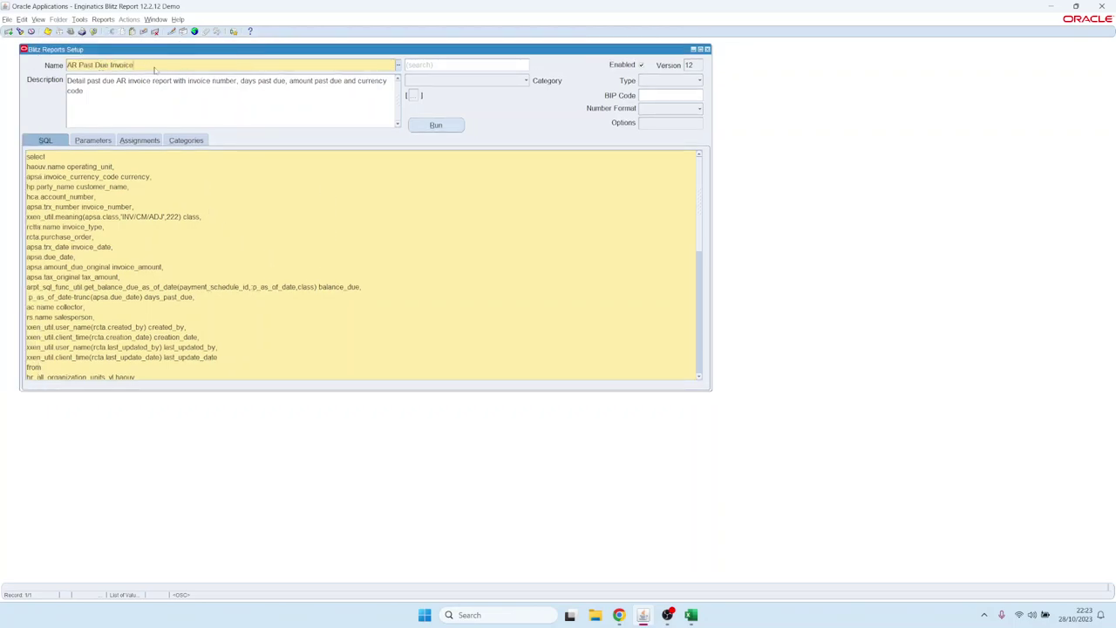
drag(154, 70, 37, 58)
click(59, 164)
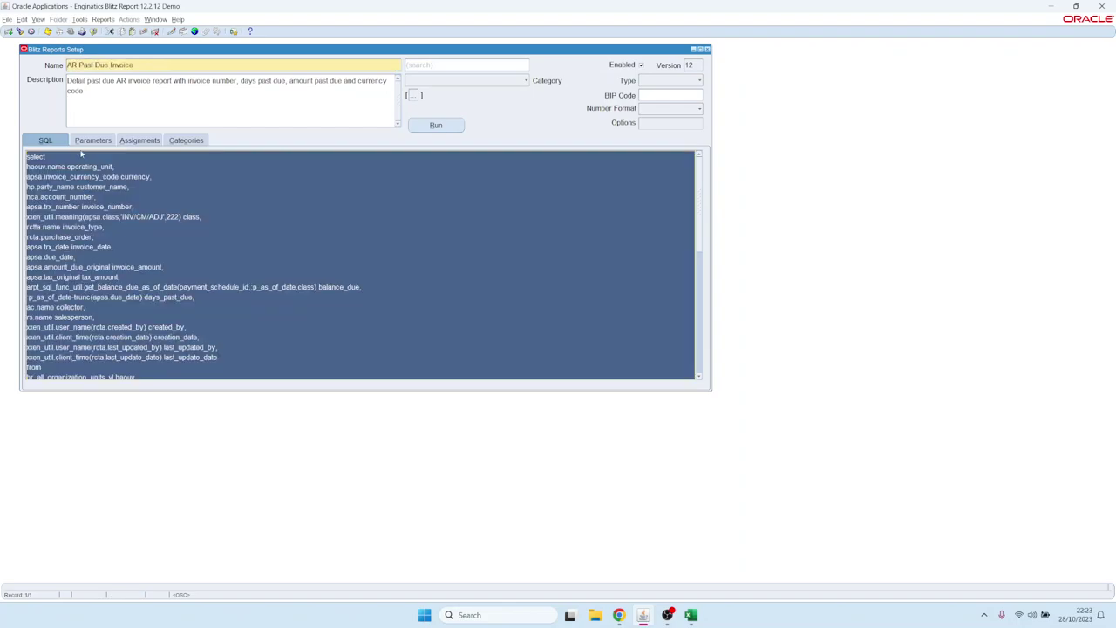
click(93, 141)
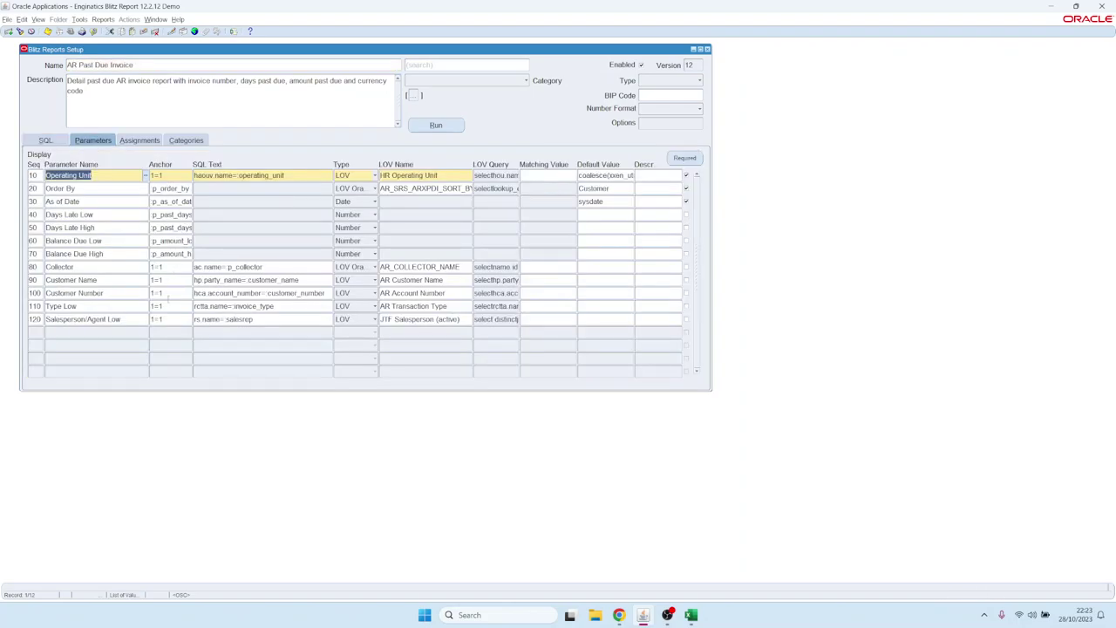
click(135, 142)
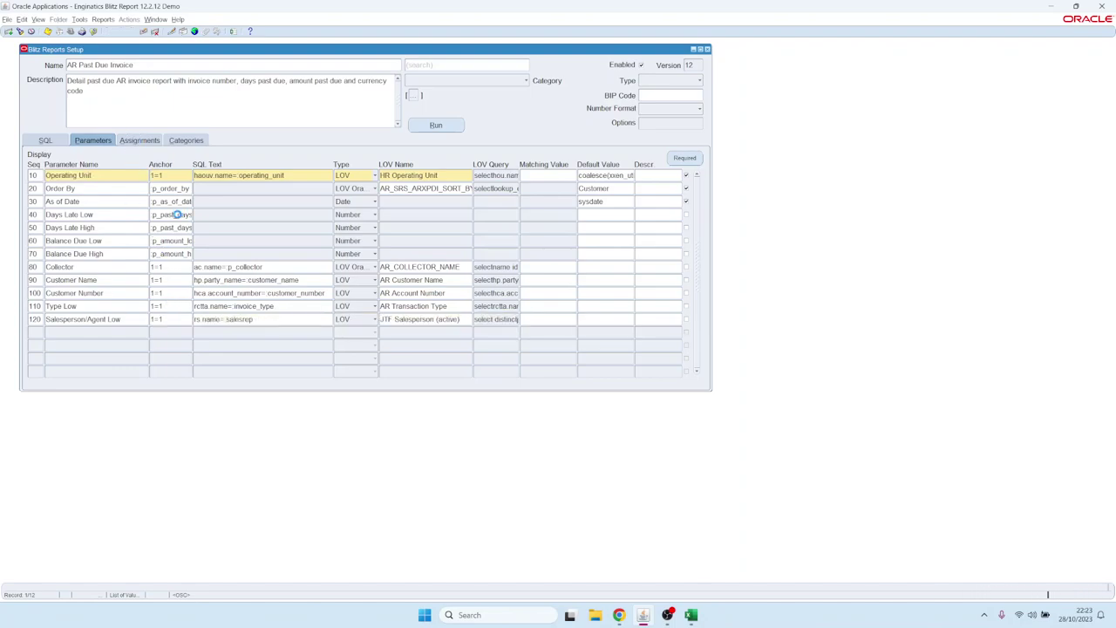
click(45, 140)
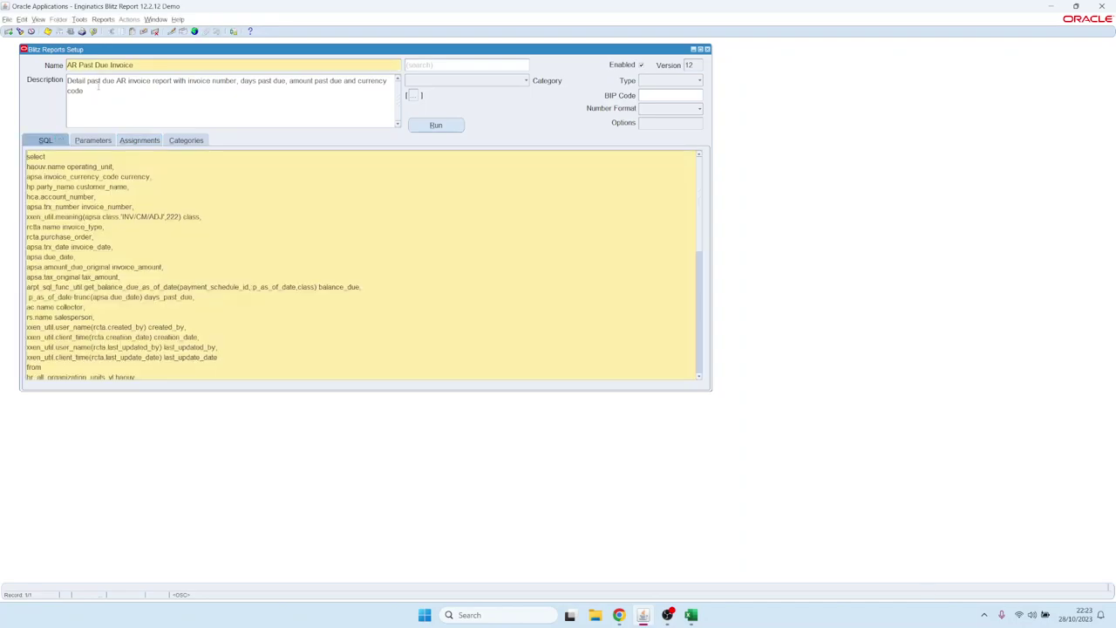
click(105, 68)
Create a new report record named AP test
key(Down)
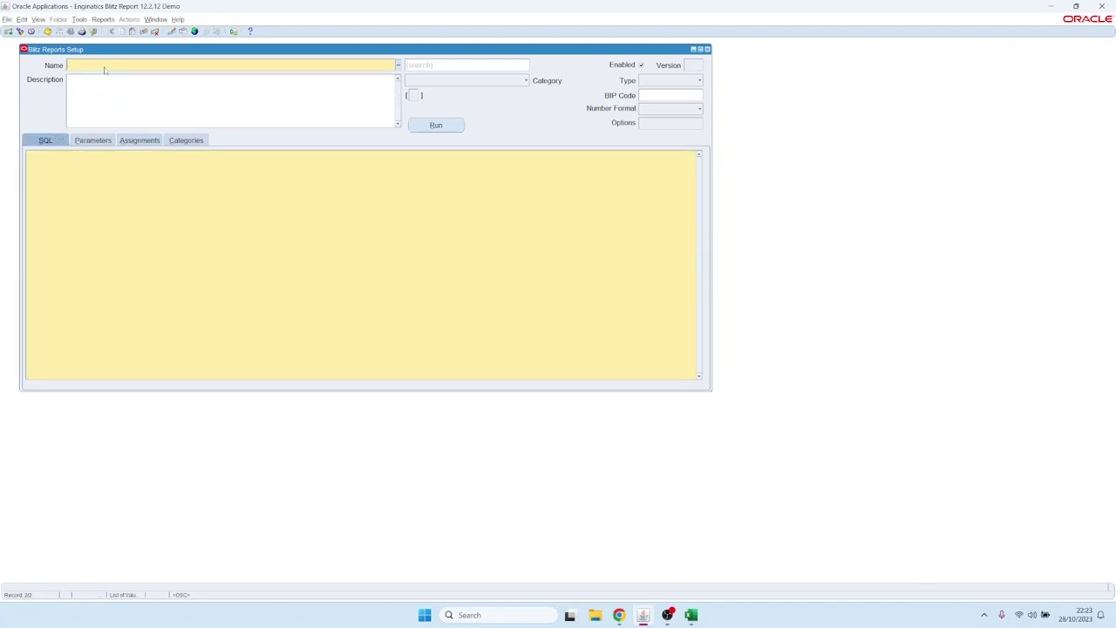
text(AP Ins)
text(t)
key(Tab)
Enter the SQL 'select * from ap_suppliers aps where 1=1', then save and run it
text(select)
key(Return)
text(*)
key(Return)
text(from)
key(Return)
text(ap_suppliers aps)
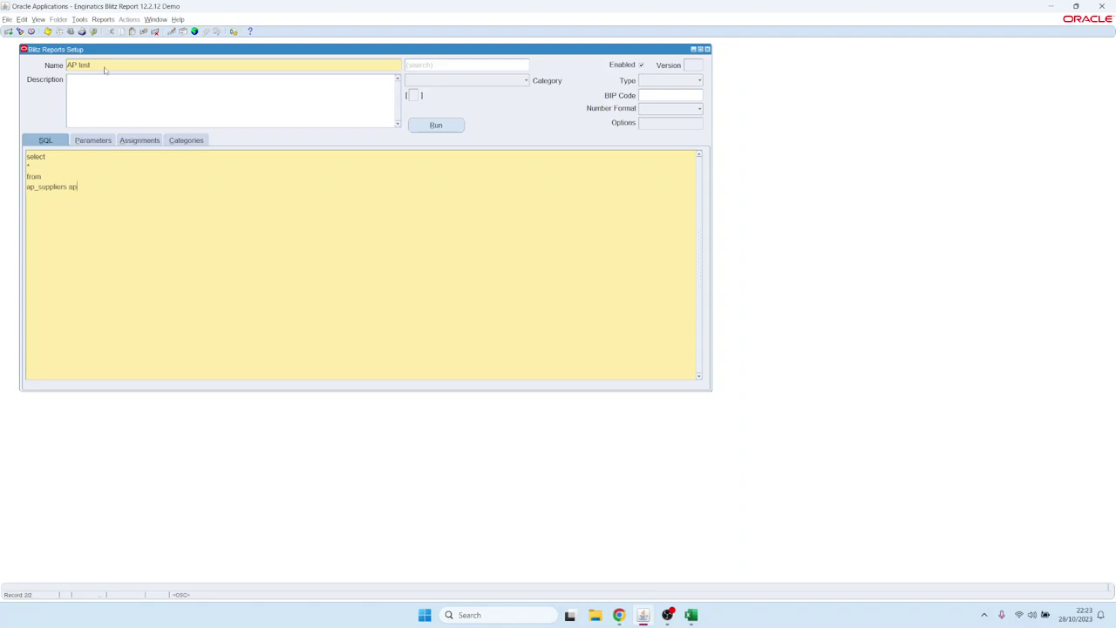
key(Return)
text(where)
key(Return)
text(1=1)
key(alt+r)
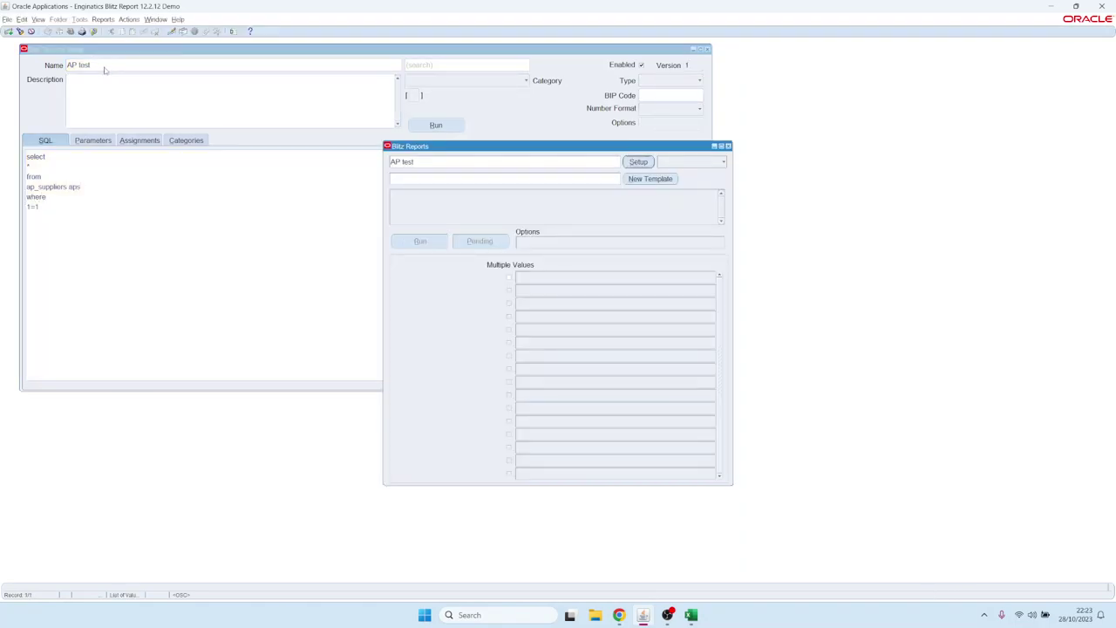
drag(443, 149, 150, 131)
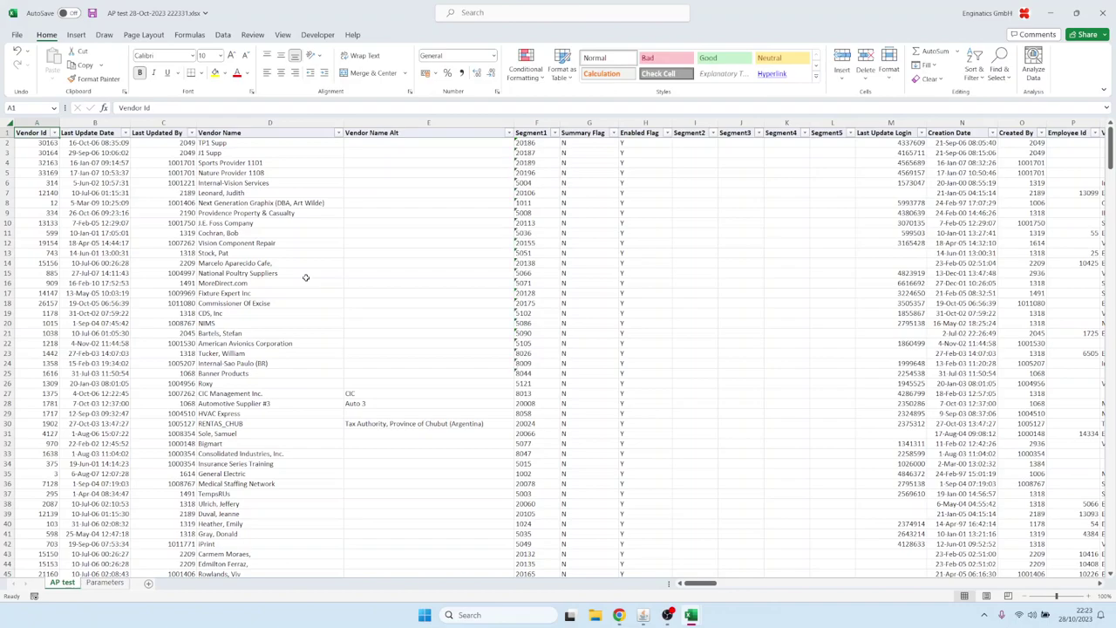
Look over the supplier rows in the AP test Excel output
click(433, 324)
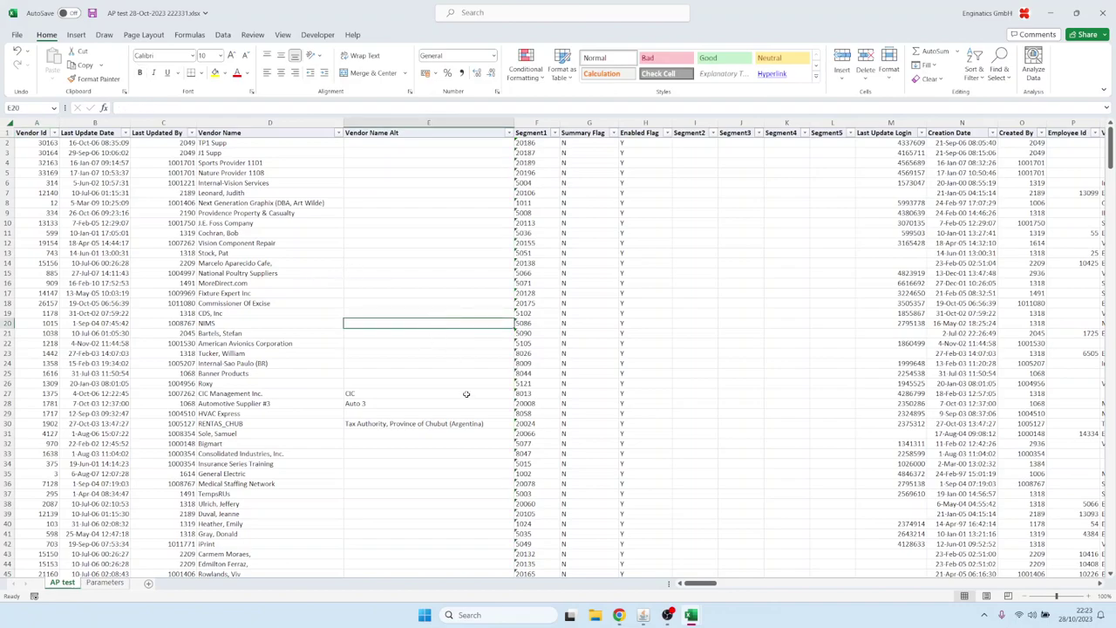
drag(702, 583, 842, 597)
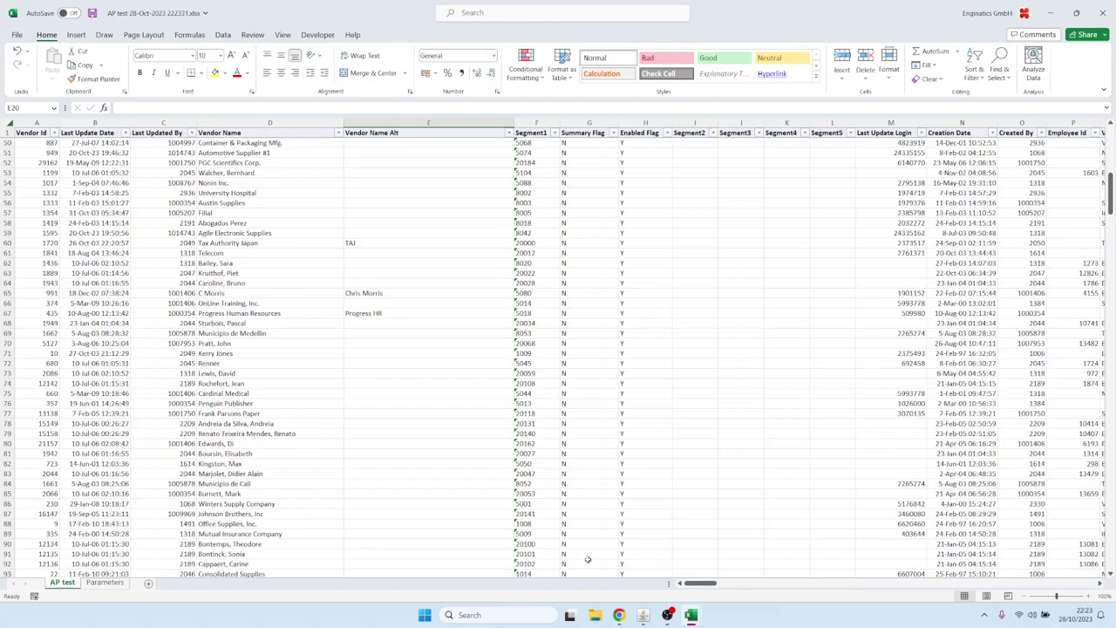
Return to the AP test report setup and place the cursor in its SQL
mouse_move(643, 615)
click(643, 558)
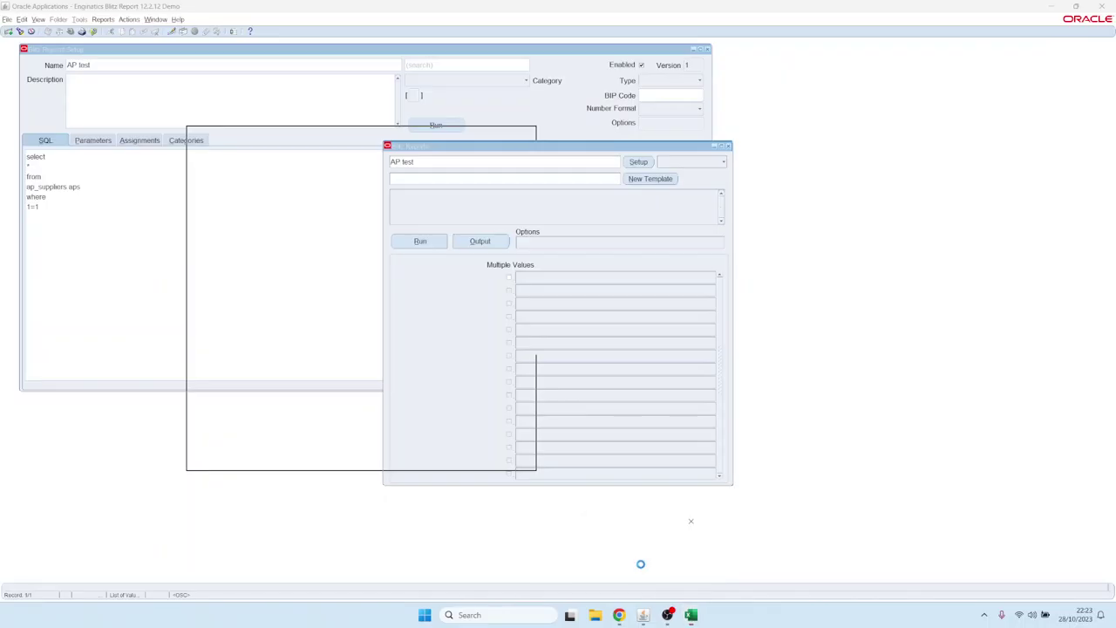
drag(570, 147, 347, 119)
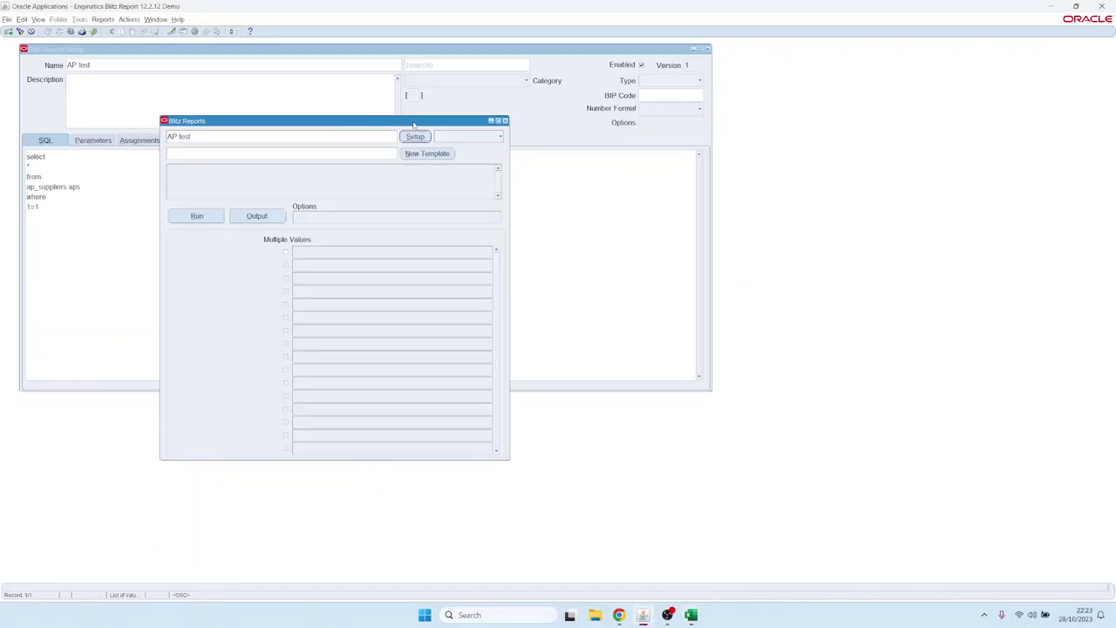
click(415, 133)
click(41, 204)
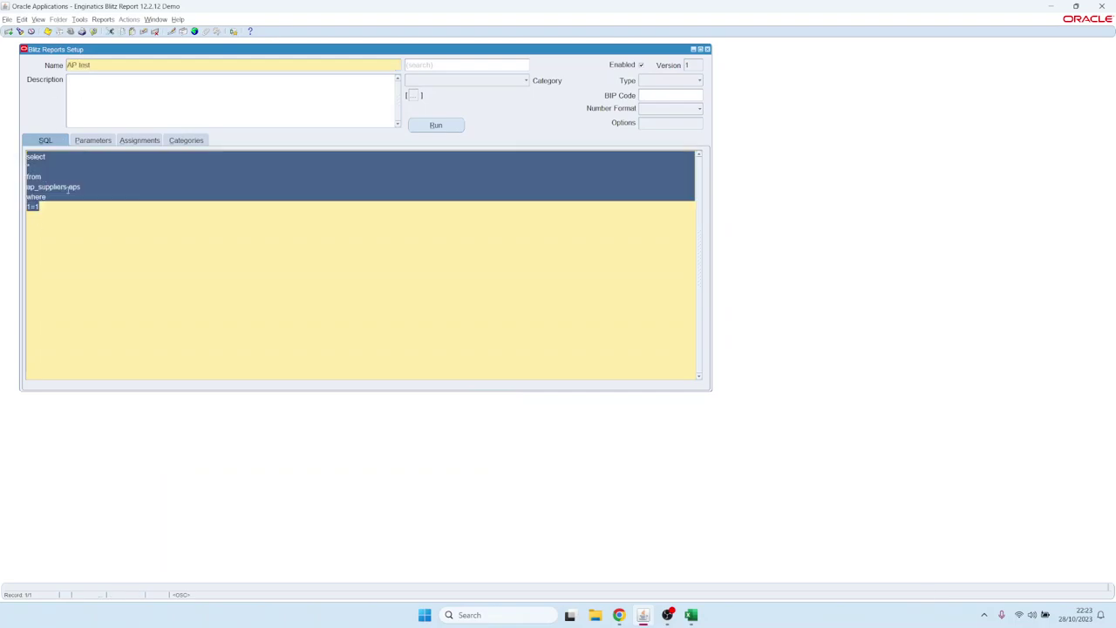
click(103, 188)
Add ap_invoices_all aia to the FROM clause with 'where 1=1 and aps.vendor_id='
key(ctrl+shift+Left)
key(Up)
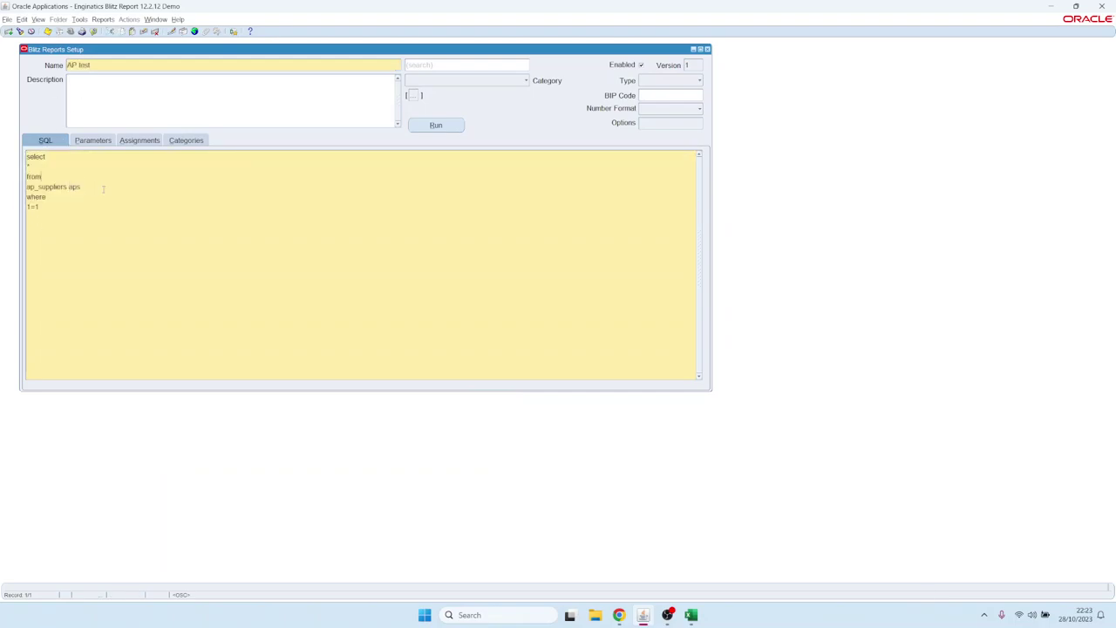
text(aps.,)
key(Return)
text(ap-invoices_)
key(BackSpace)
text(_)
key(BackSpace)
text(s_all aia where 1=1 and aps.vendor_id=)
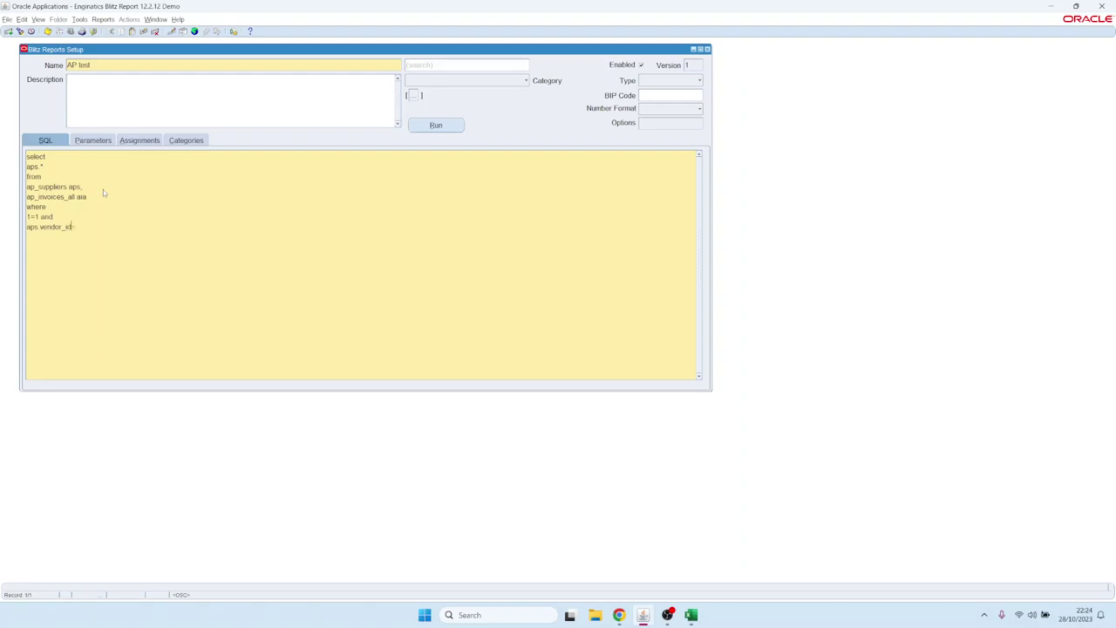
Complete the join condition as aps.vendor_id=aia.vendor_id
key(Left)
key(shift+Home)
key(ctrl+c)
key(End)
key(ctrl+v)
key(ctrl+shift+Left)
text(aia)
Change the select list to aps.vendor_name, aps.segment1 vendor_number, aia.*
key(shift+Left)
text(vendor_name,)
key(Return)
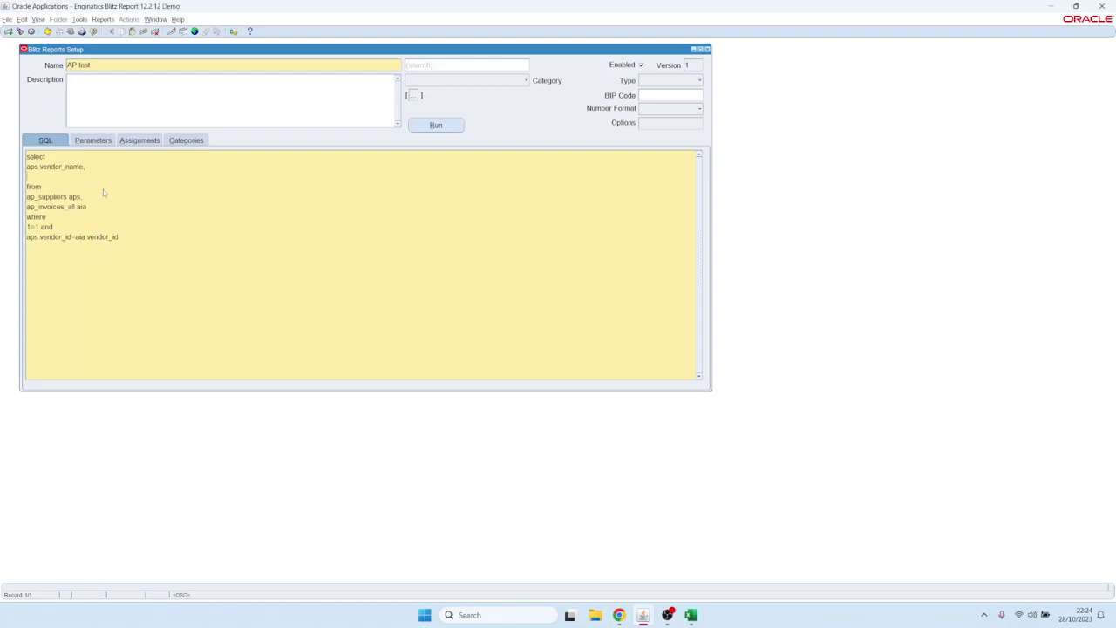
text(aps.segment1 vendor_number,)
key(Return)
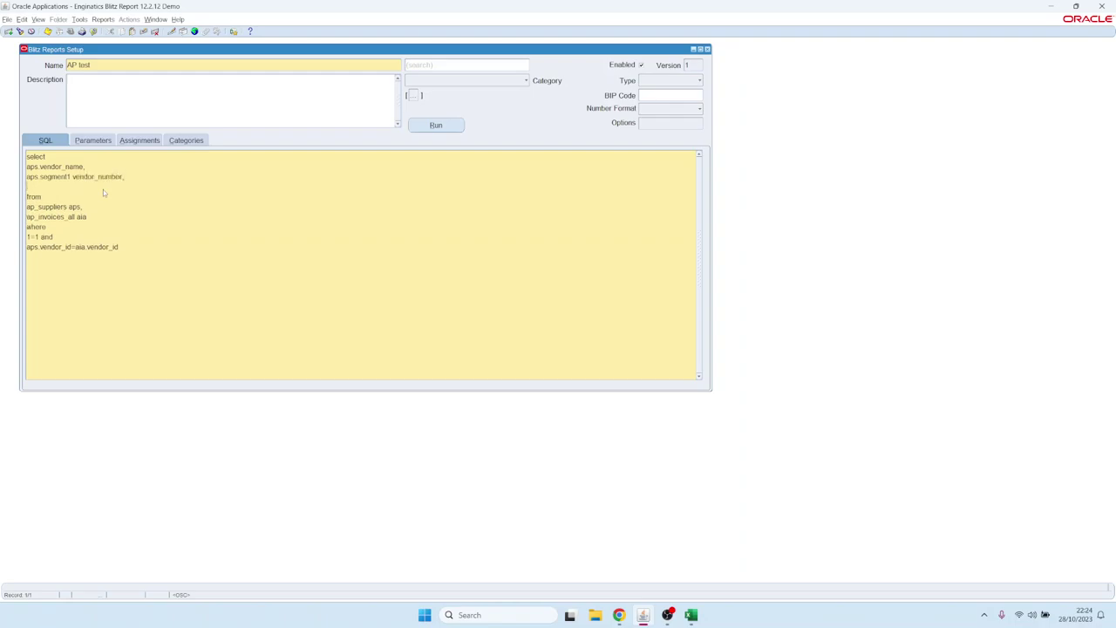
text(aia.*)
drag(97, 218, 14, 213)
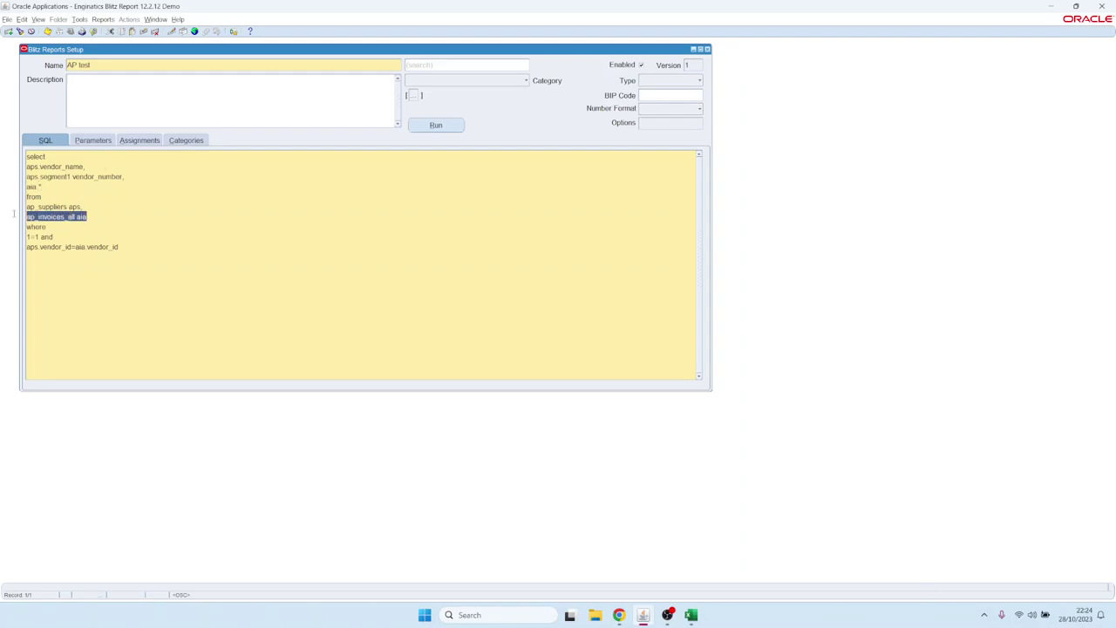
click(143, 248)
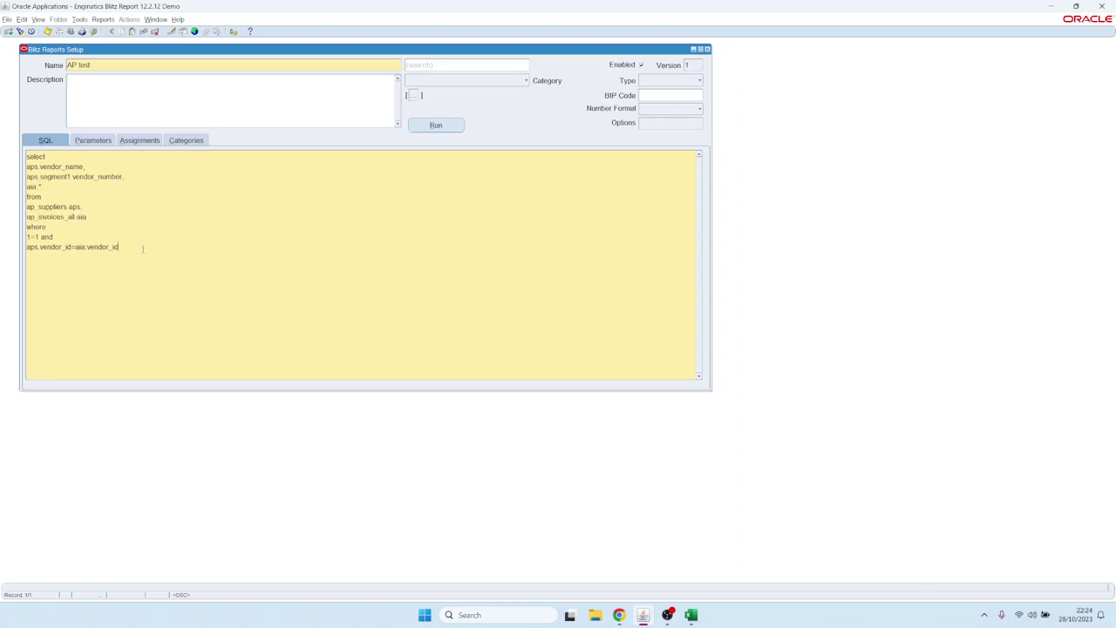
click(96, 141)
Copy the Supplier and Invoice Date From parameters into AP test
click(96, 175)
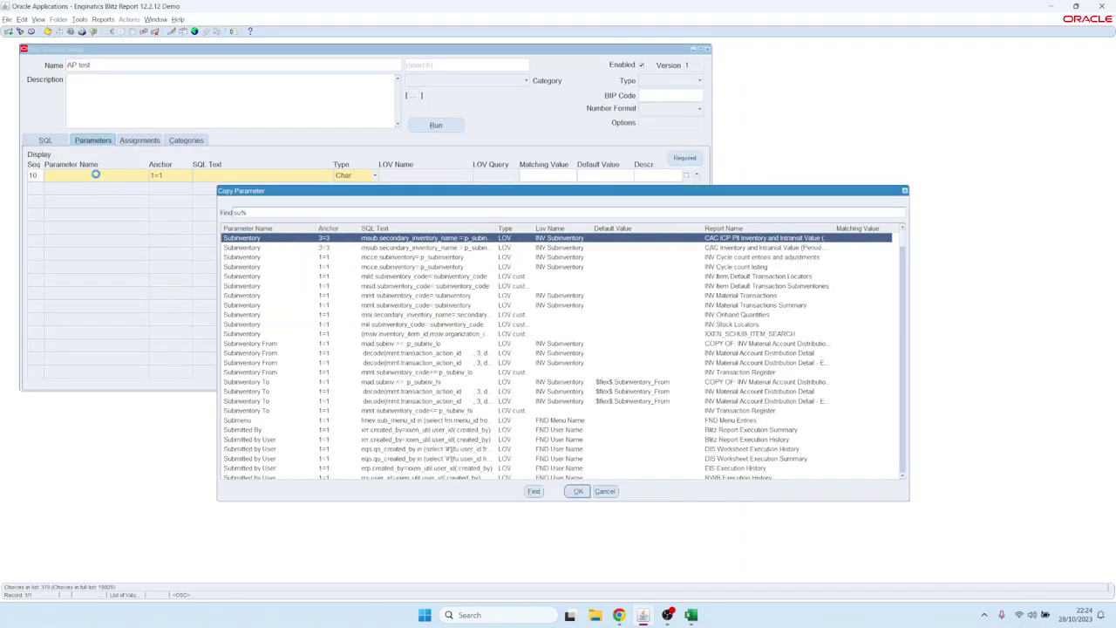
text(sup)
key(Return)
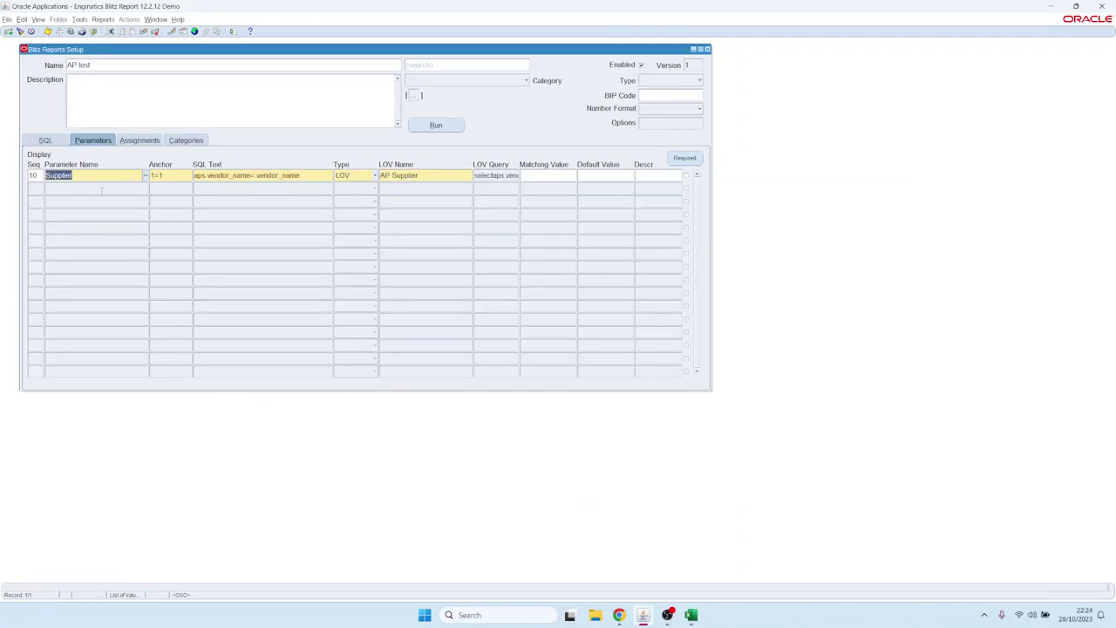
click(100, 188)
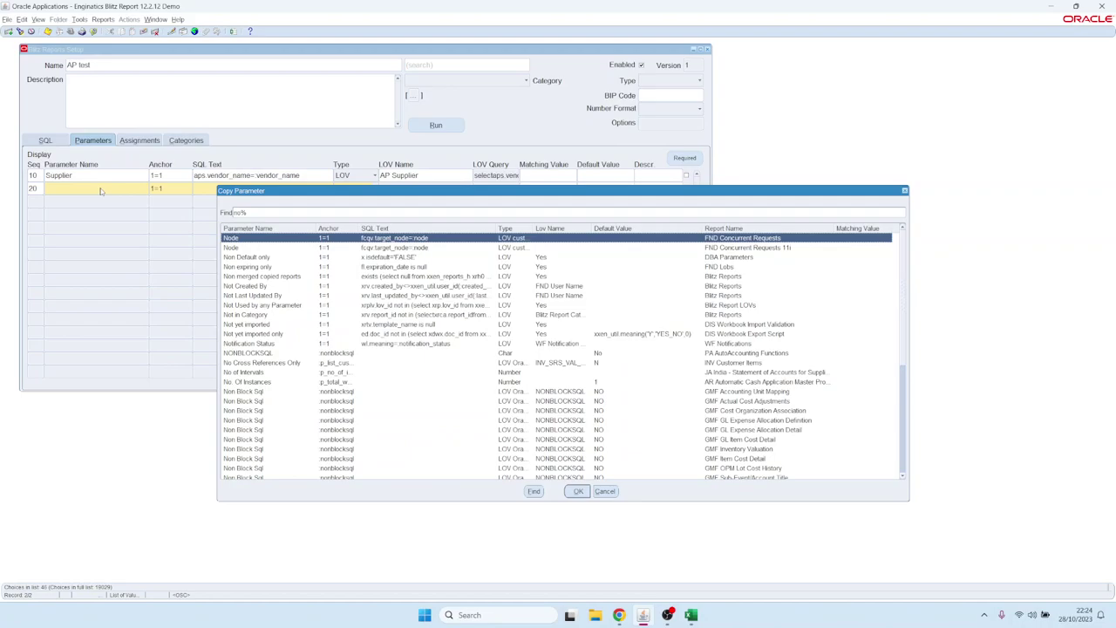
text(invoic)
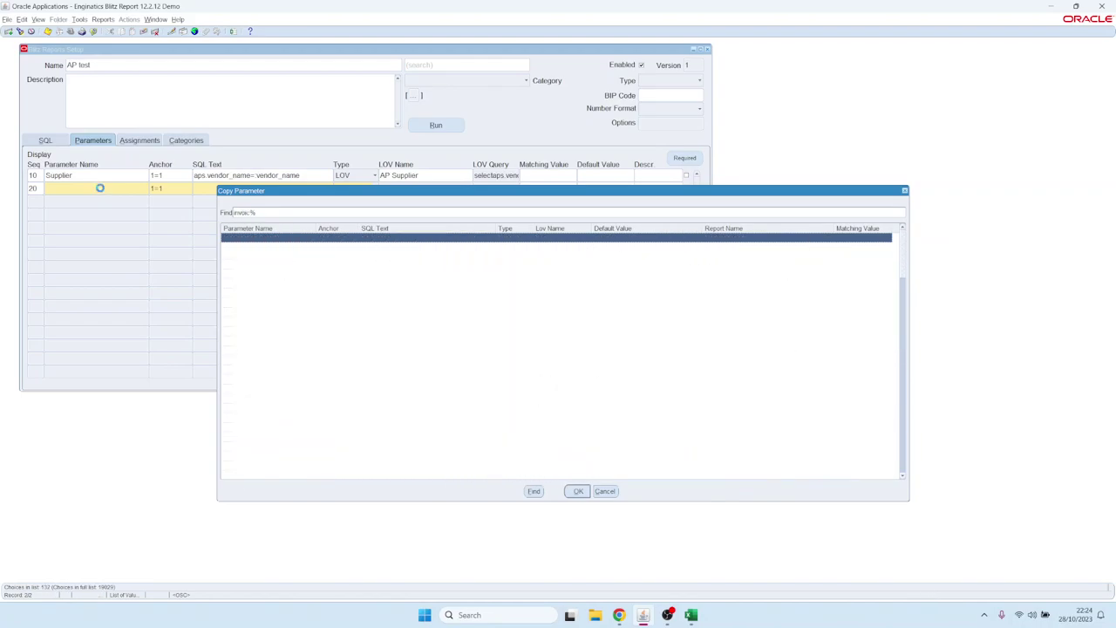
key(Down)
click(101, 191)
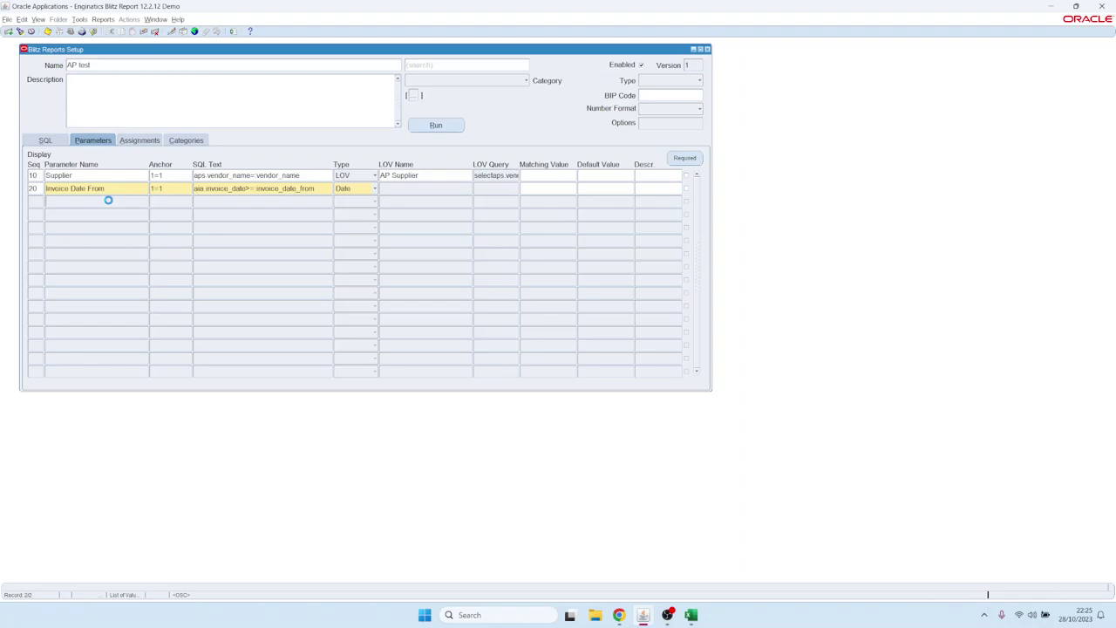
Copy the Invoice Date To parameter, then save and open the AP test run form
click(108, 201)
key(ctrl+l)
text(invoic%)
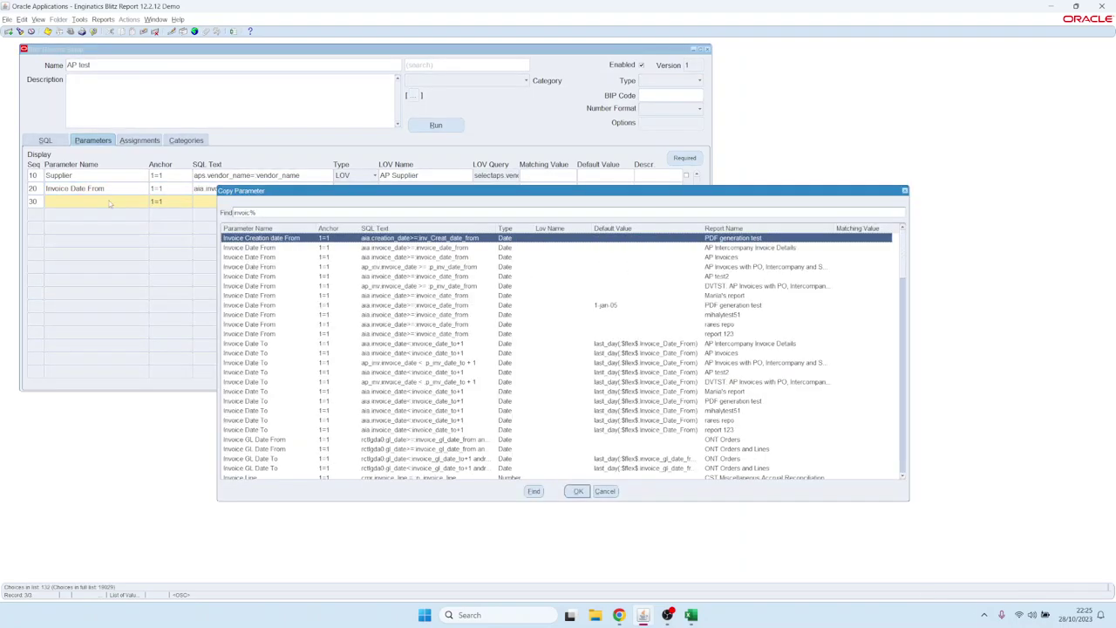
key(Down)
key(Down)
key(Down)
key(Down)
key(Down)
key(Down)
key(Down)
key(Down)
key(Down)
key(Down)
key(Down)
key(Return)
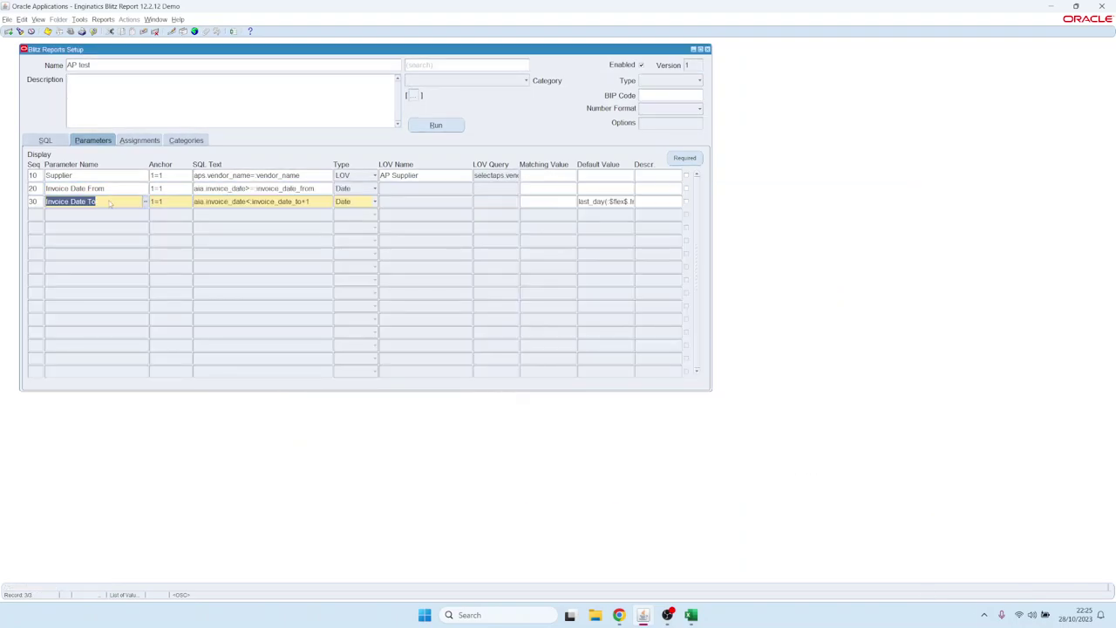
click(437, 125)
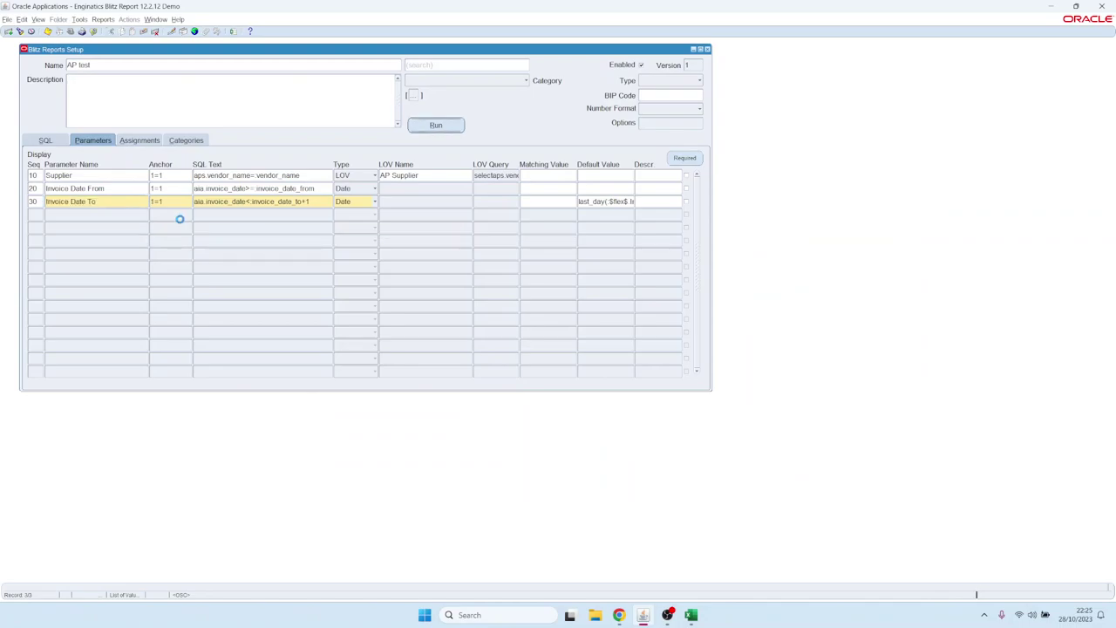
key(Down)
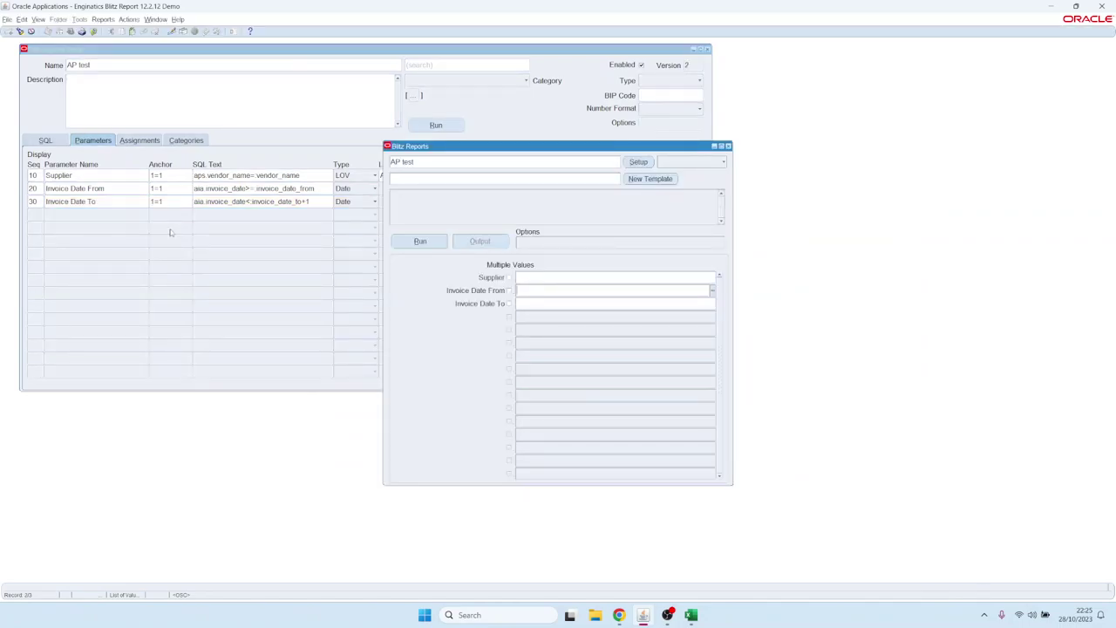
Run AP test from 01-JAN-2005, with Invoice Date To defaulting to 31-JAN-2005
text(1jan05)
key(Return)
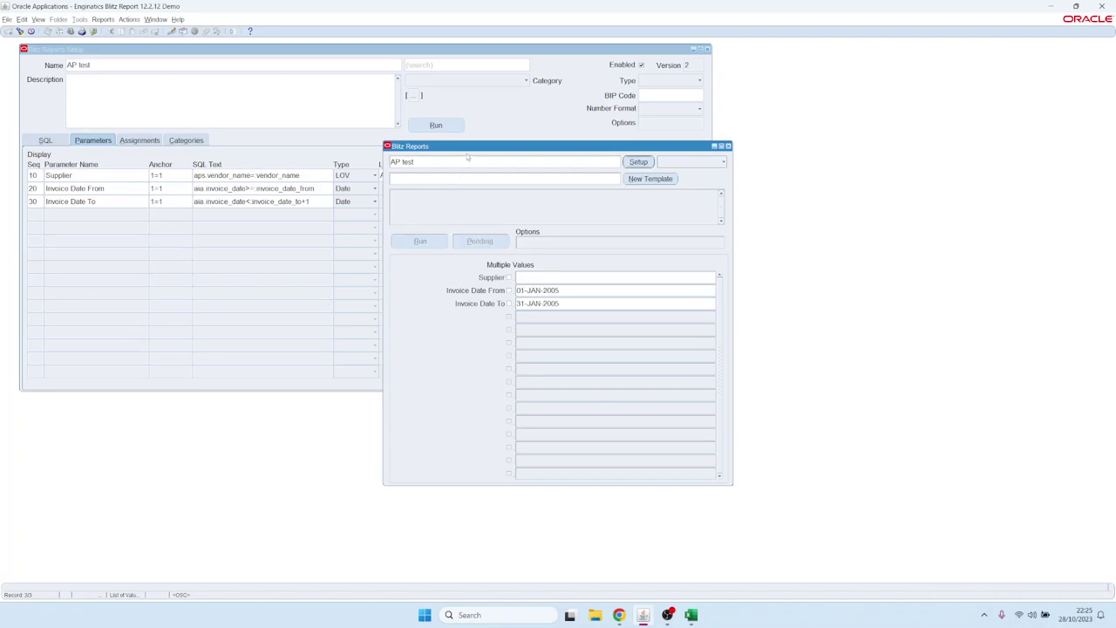
drag(465, 150, 258, 129)
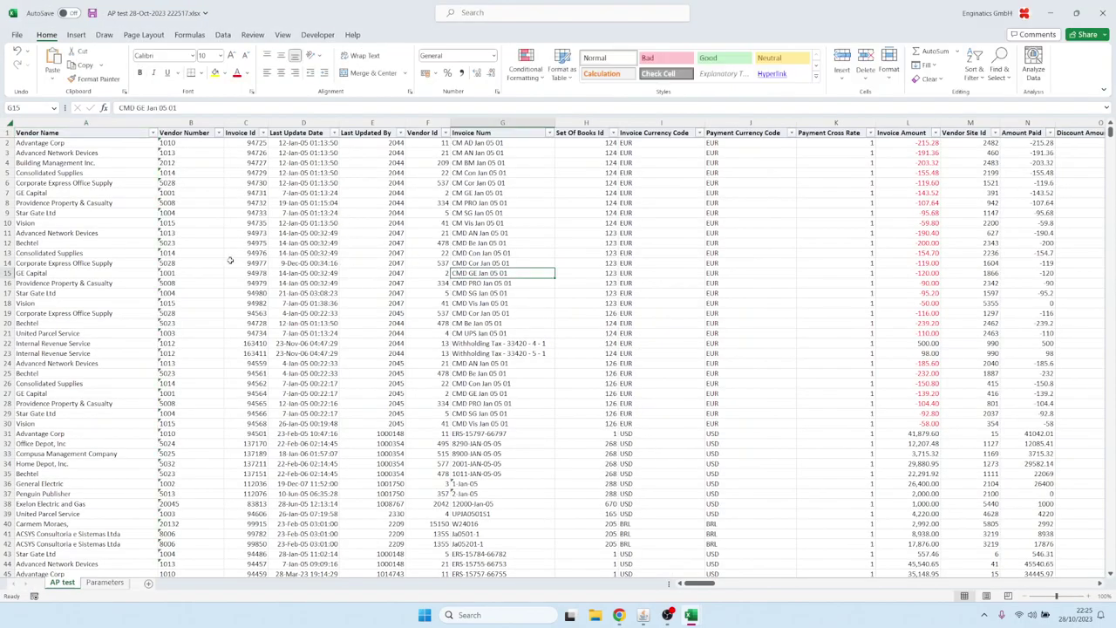
Browse the vendor names, numbers and invoice rows in the AP test workbook
drag(96, 183, 174, 426)
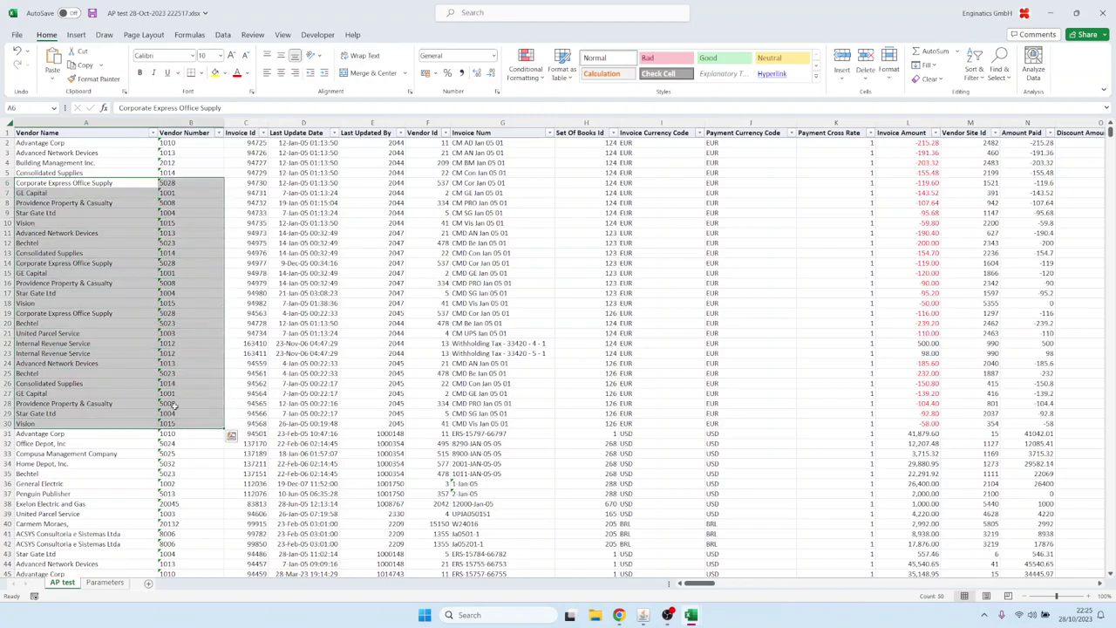
scroll(115, 301, down, 20)
scroll(115, 278, down, 8)
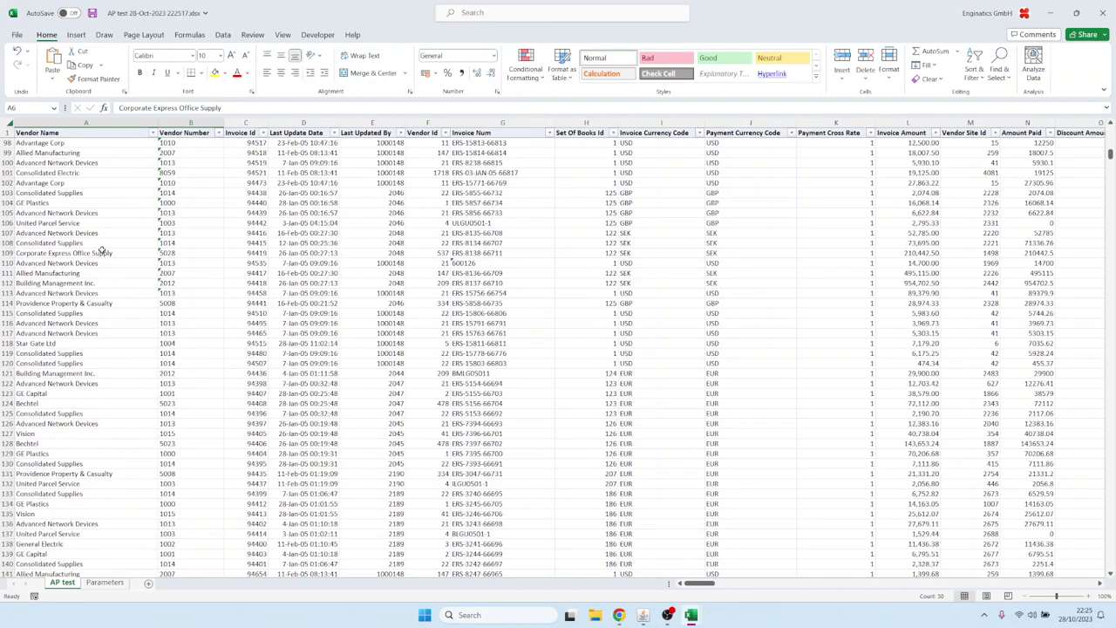
click(100, 244)
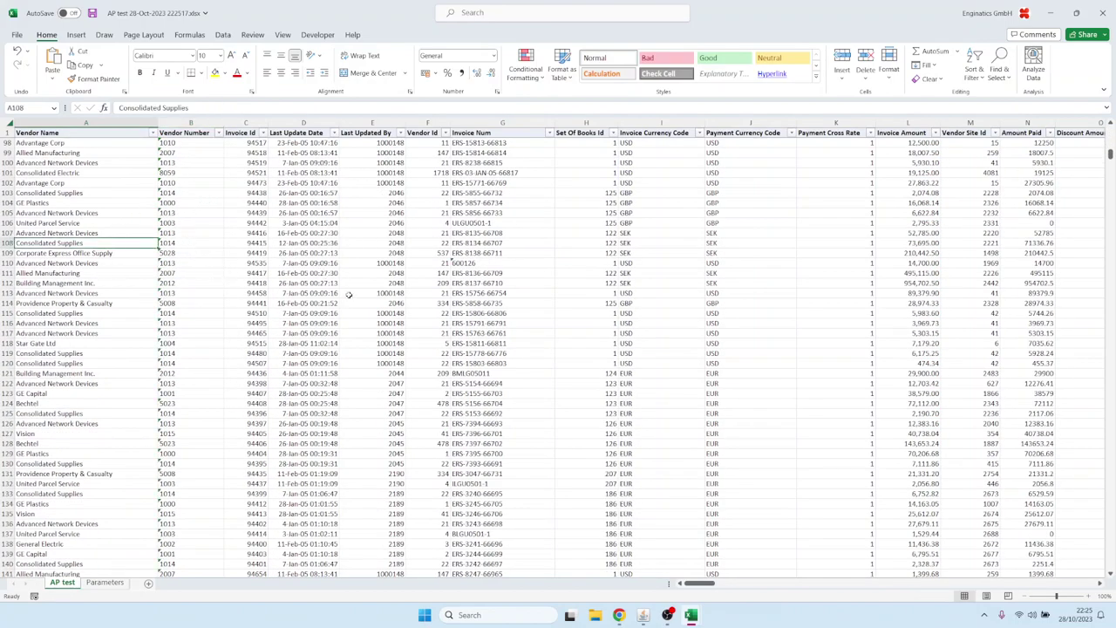
drag(711, 590, 625, 589)
Start a new AP test template, hide all columns, and display Vendor Name and Vendor Number
mouse_move(643, 615)
click(610, 550)
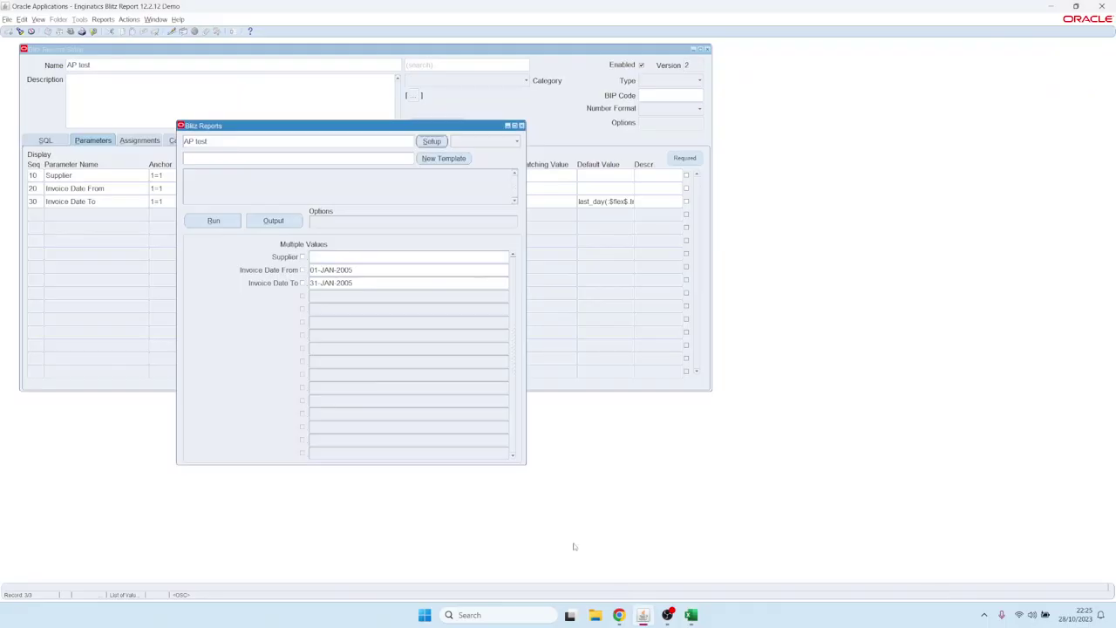
click(443, 158)
click(415, 309)
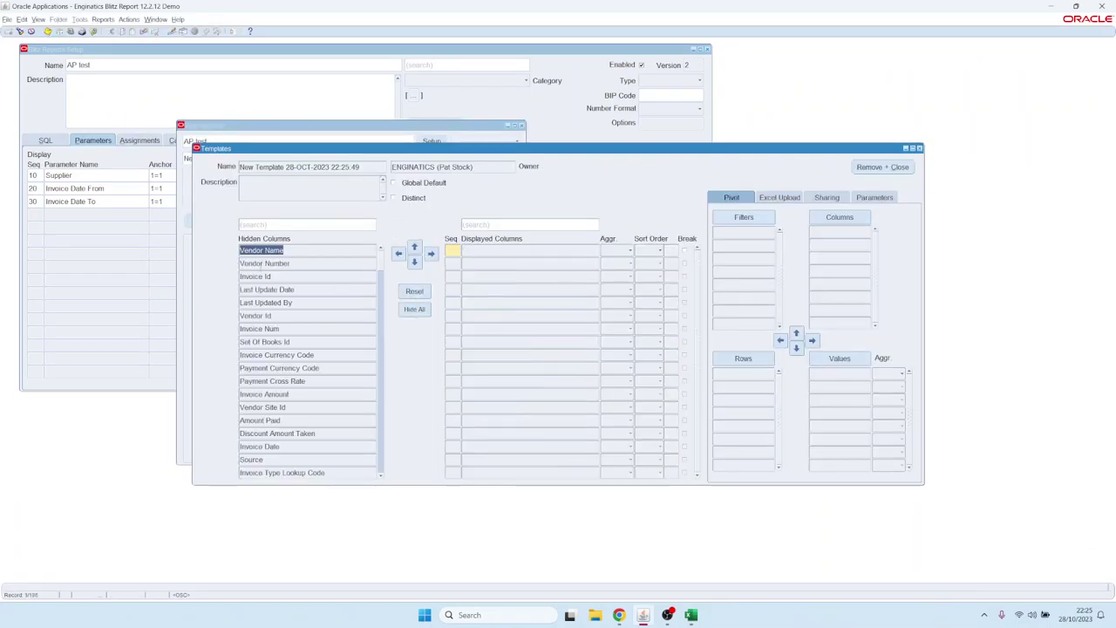
key(shift+Down)
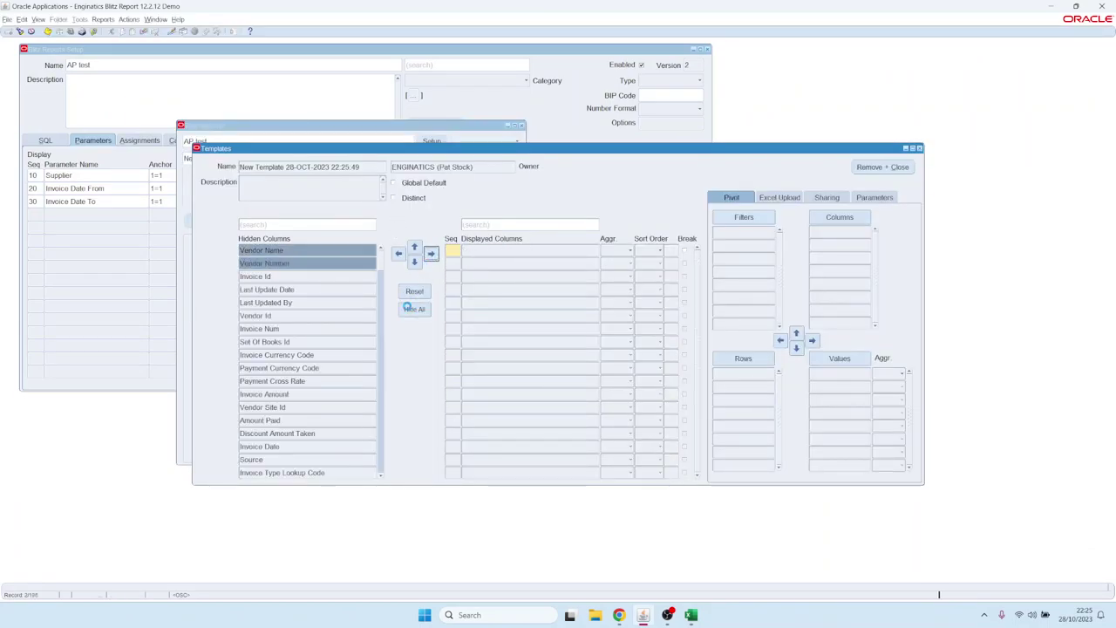
click(431, 253)
Display Invoice Num, Currency Code, Amount, Amount Paid, Invoice Date, Source and Invoice Type
click(281, 302)
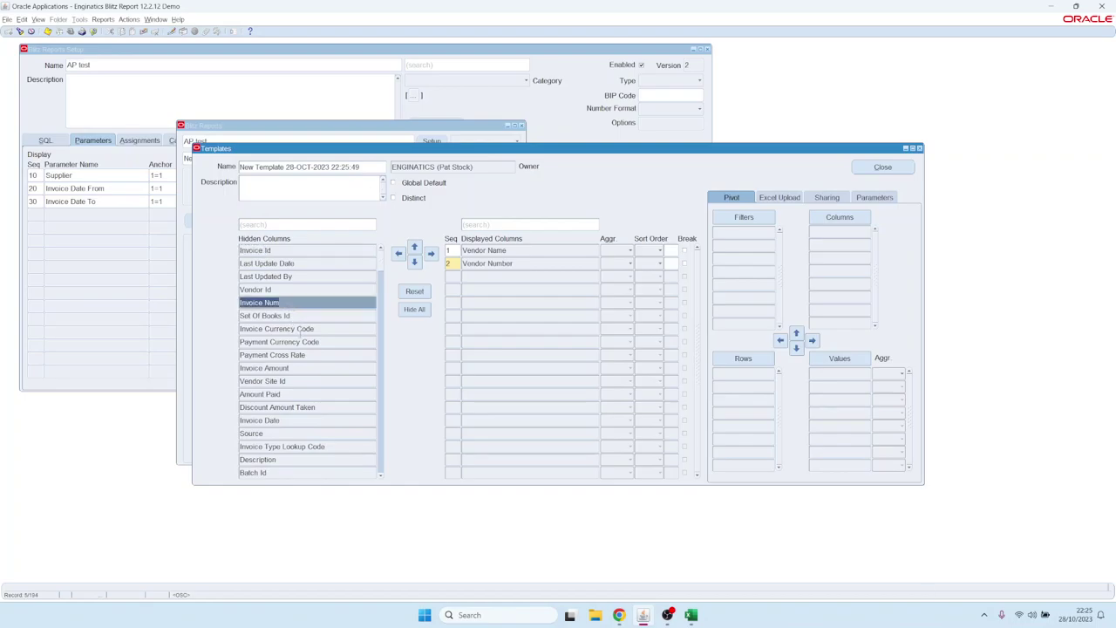
ctrl+click(300, 329)
ctrl+click(276, 369)
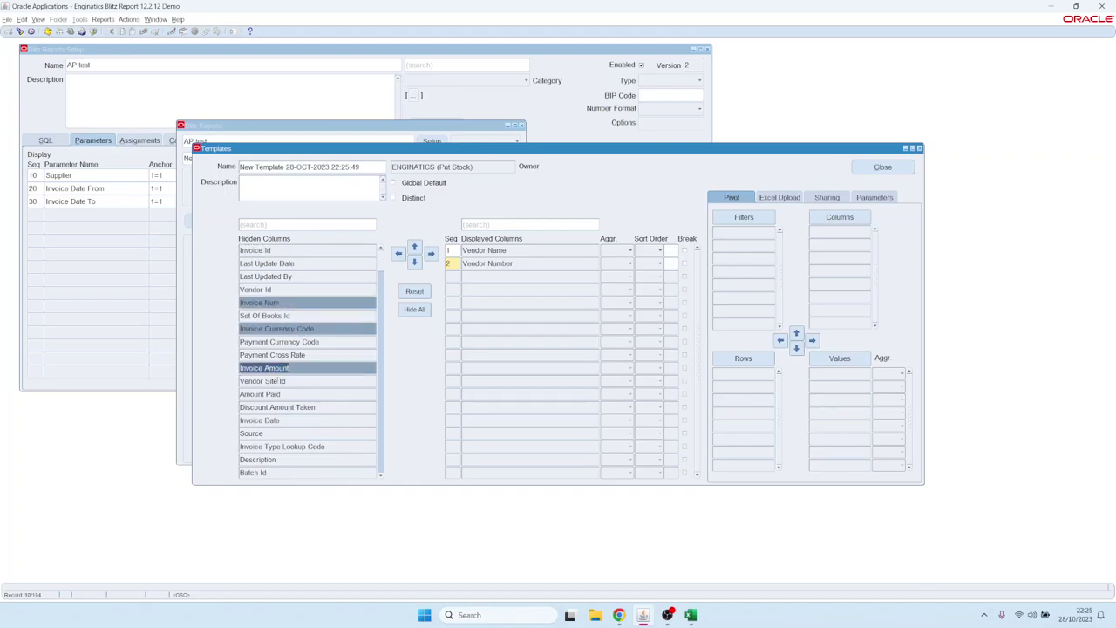
ctrl+click(278, 394)
ctrl+click(270, 420)
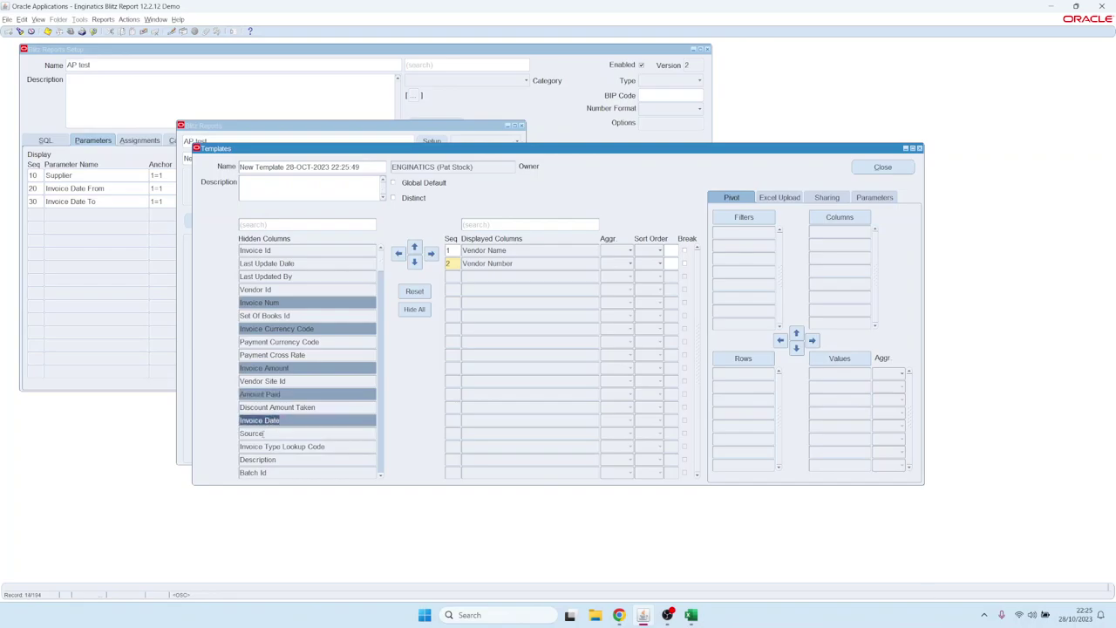
ctrl+click(261, 434)
ctrl+click(279, 446)
click(433, 255)
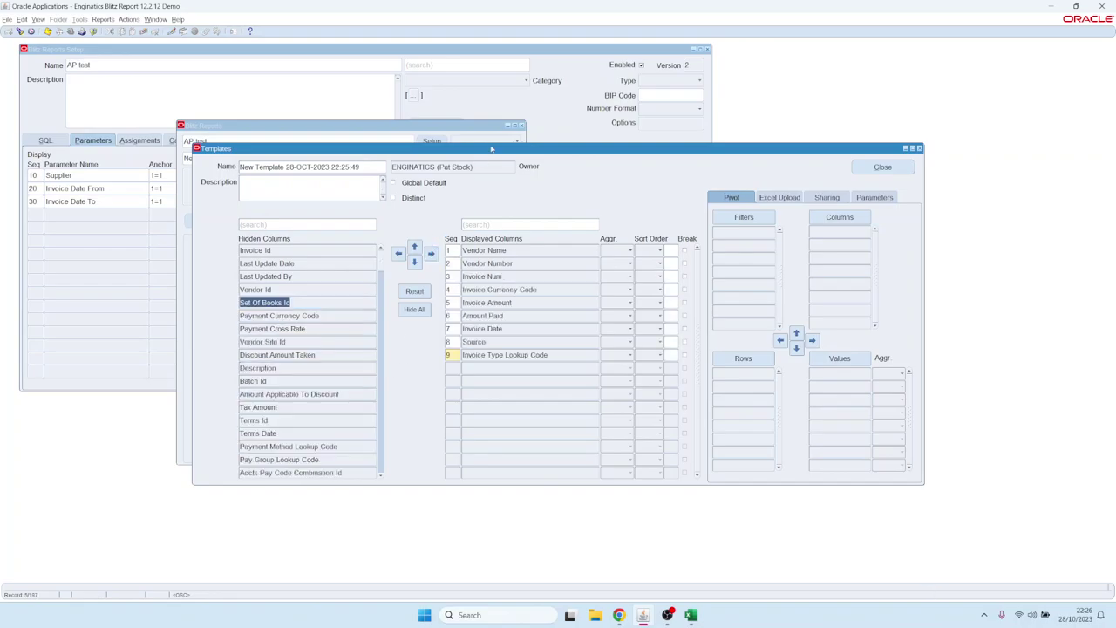
Move Invoice Currency Code, Invoice Amount and Amount Paid to the end of the displayed columns
drag(491, 148, 521, 169)
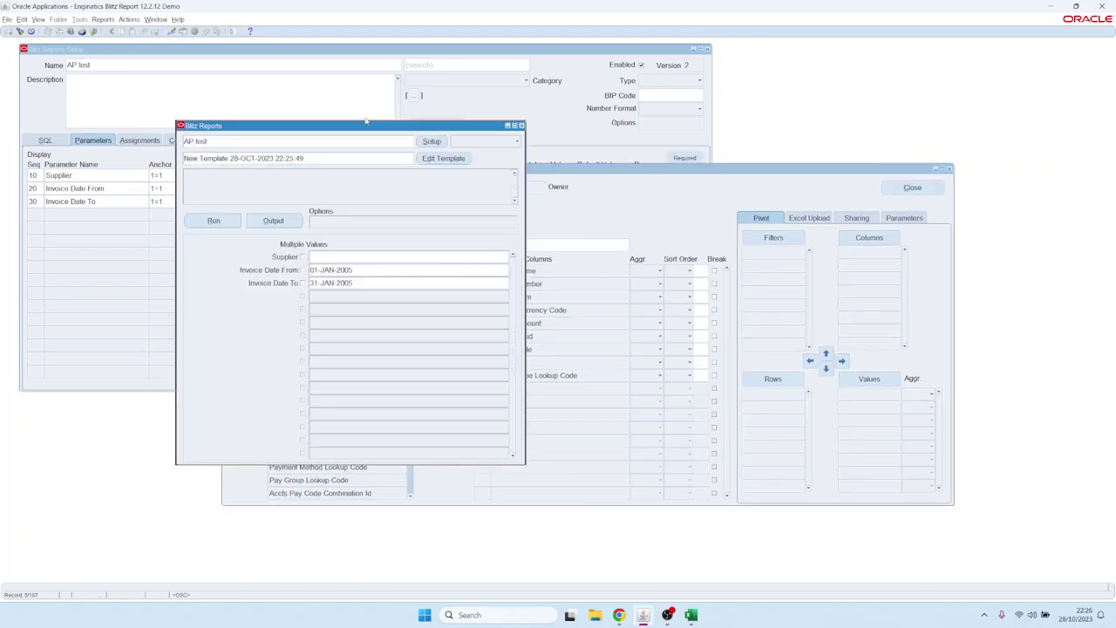
drag(405, 126, 278, 102)
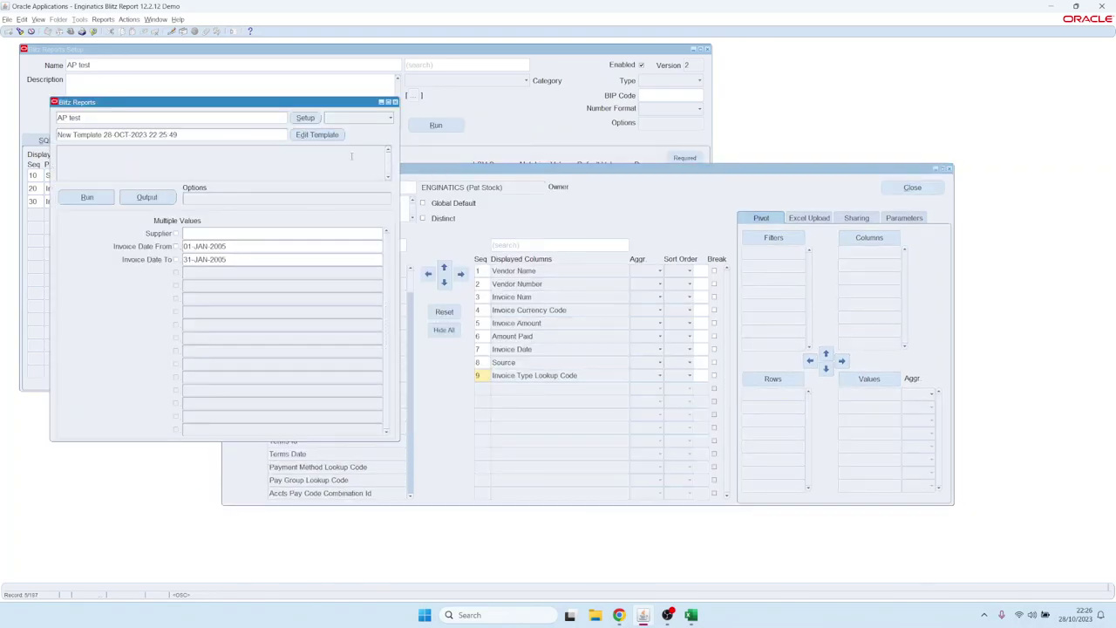
click(529, 310)
shift+click(485, 336)
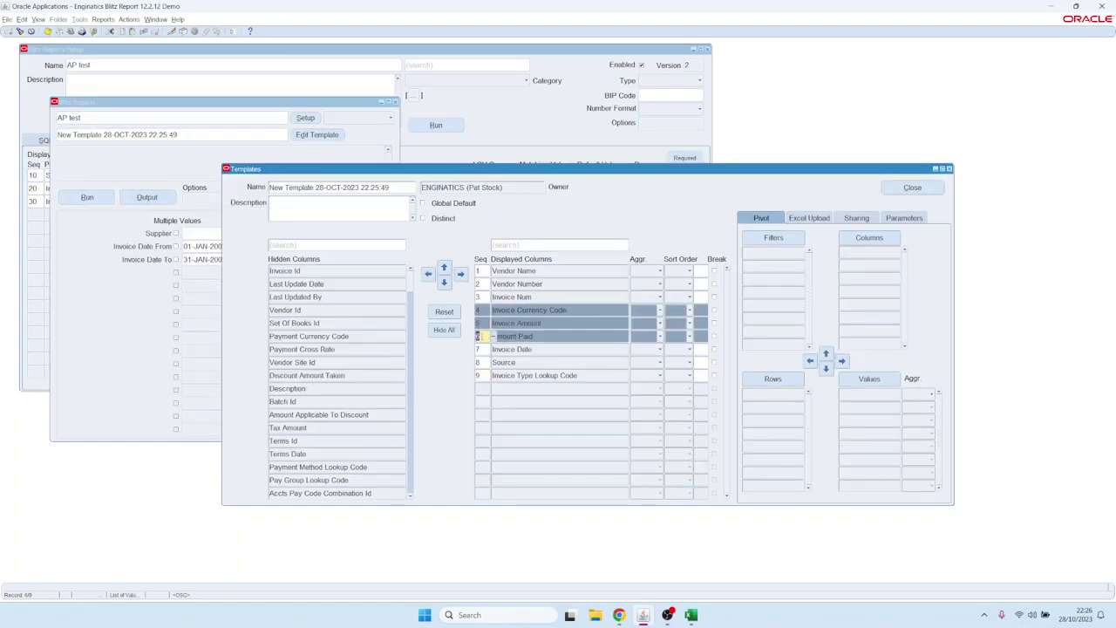
drag(485, 336, 482, 375)
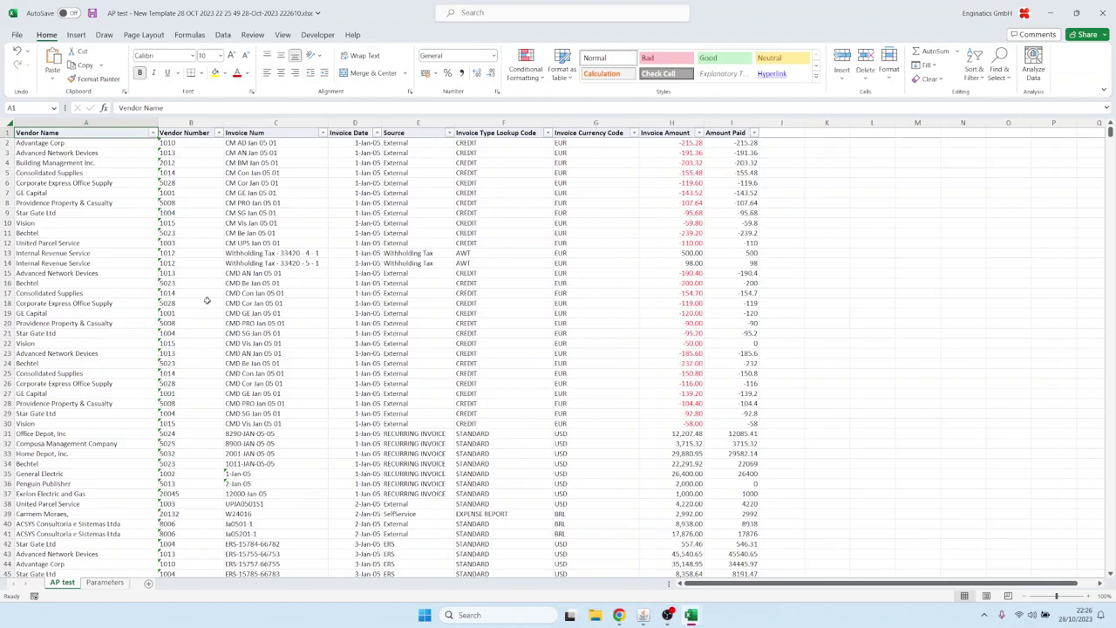
Scroll and select through the AP test invoice rows in Excel
scroll(186, 279, down, 20)
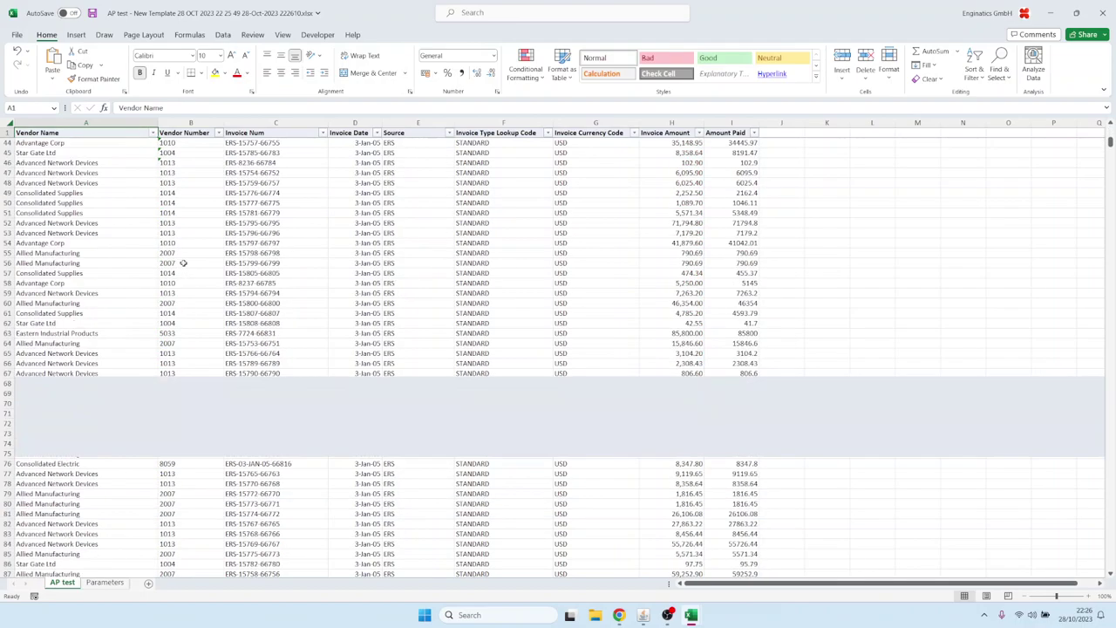
drag(128, 223, 295, 390)
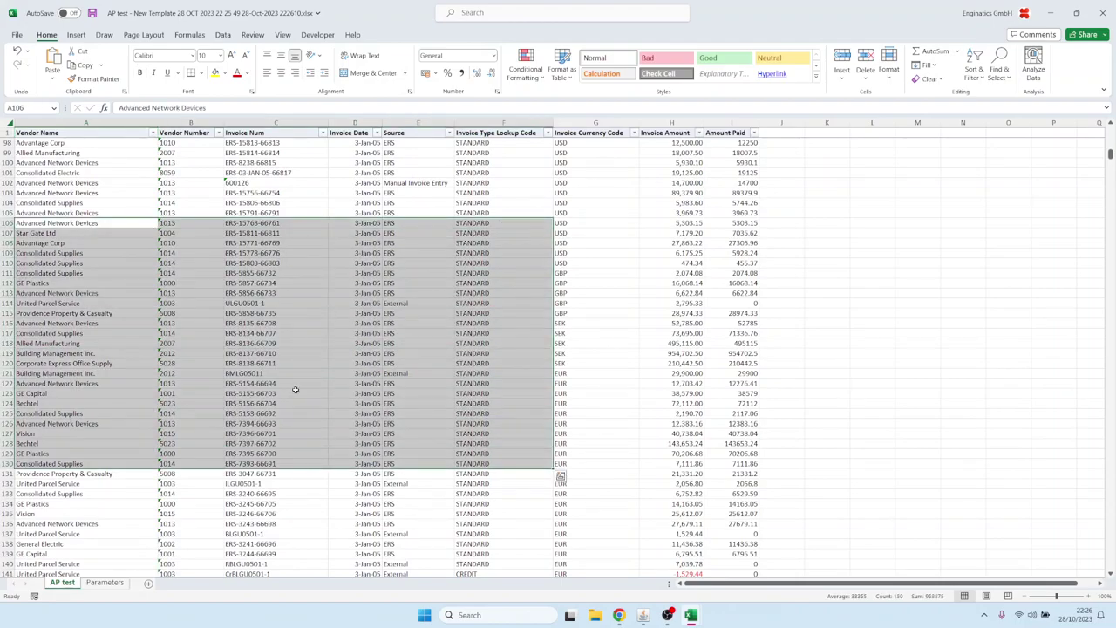
scroll(235, 349, down, 20)
click(140, 348)
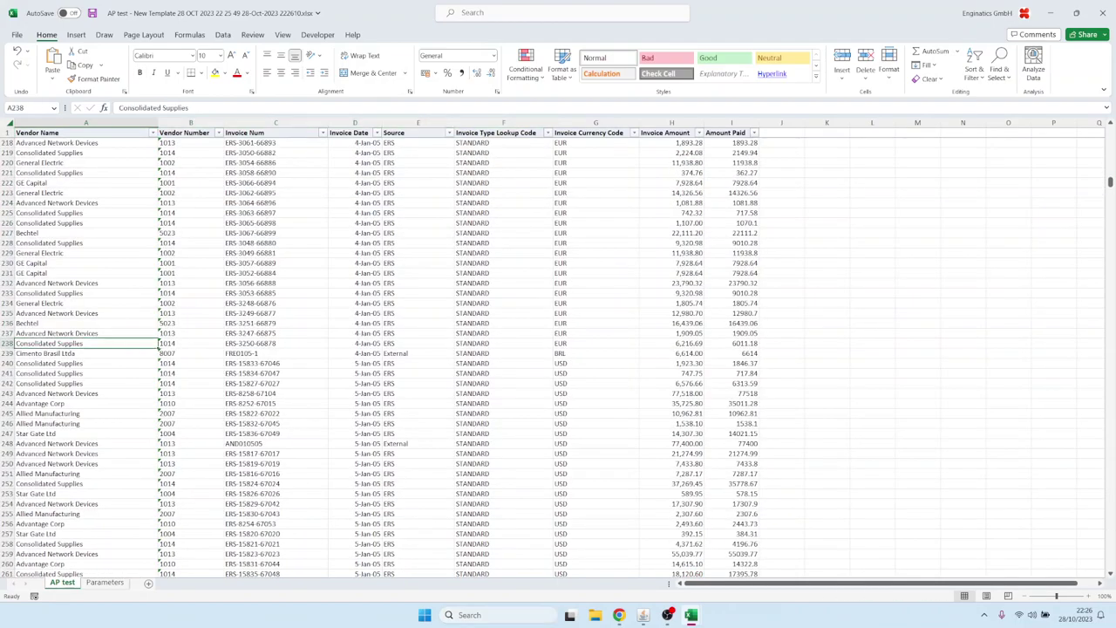
click(643, 615)
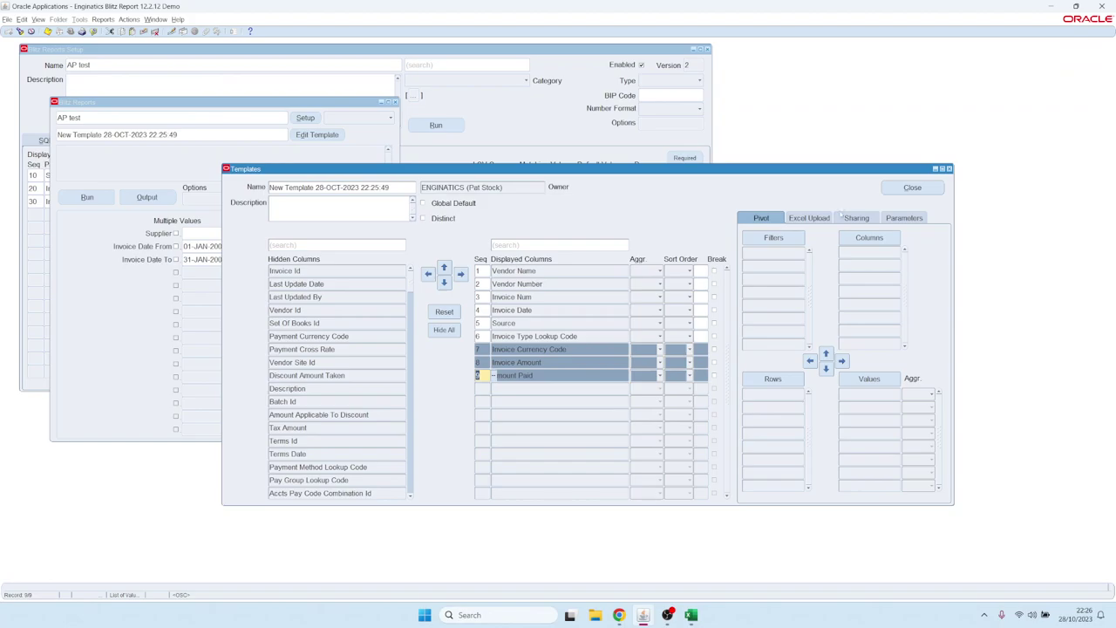
Pivot with Source and Invoice Type Lookup Code as rows, Invoice Currency Code as columns, and Invoice Amount and Amount Paid as values
click(528, 323)
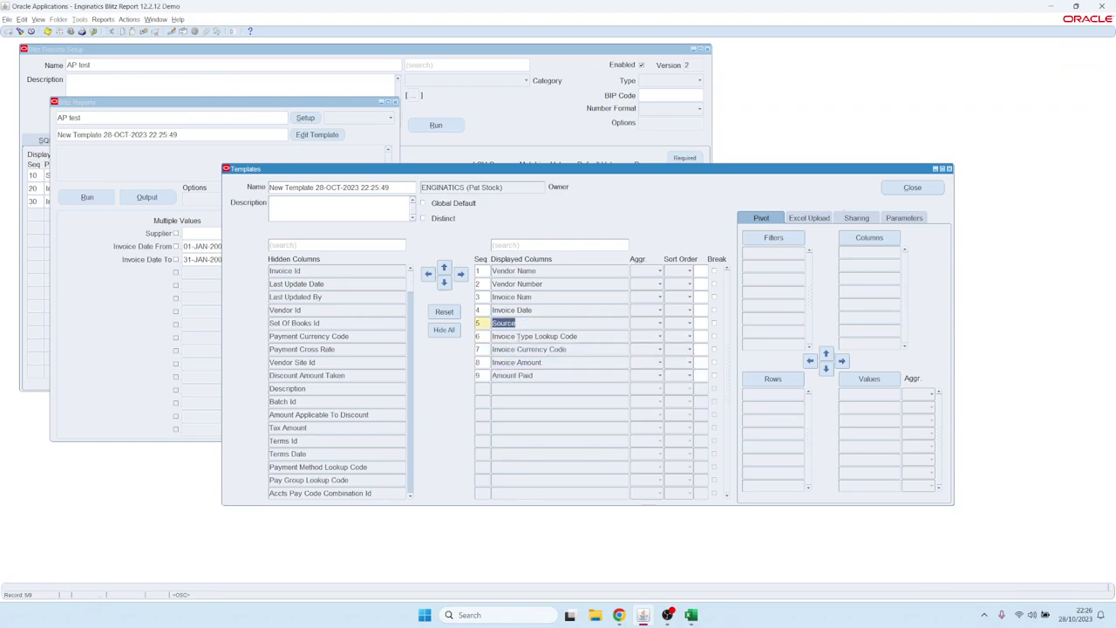
shift+click(602, 336)
click(774, 384)
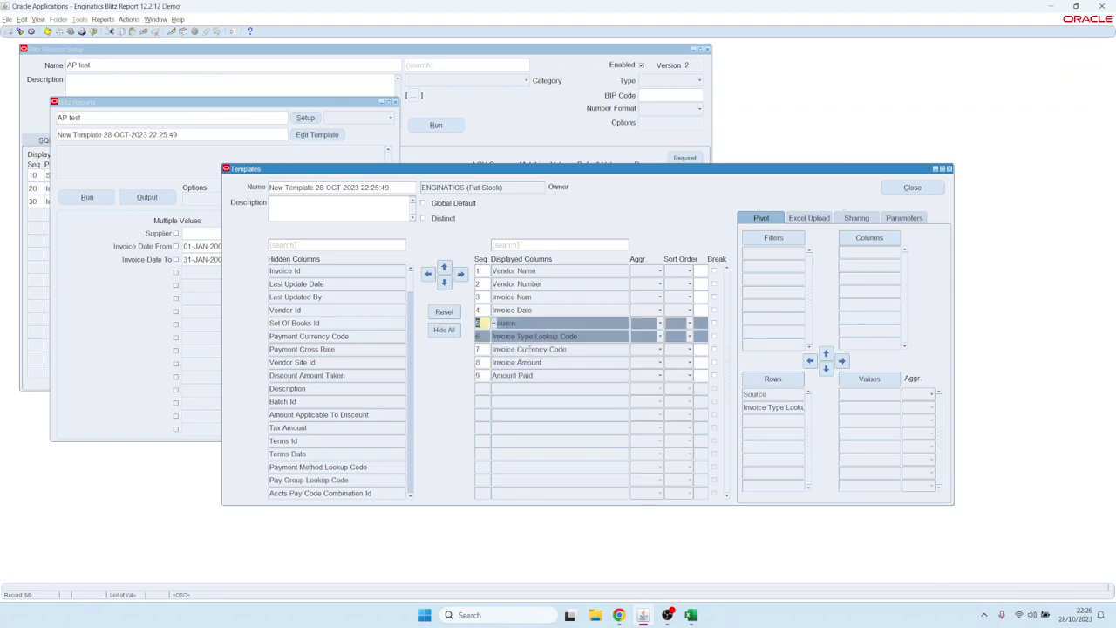
click(530, 349)
click(870, 239)
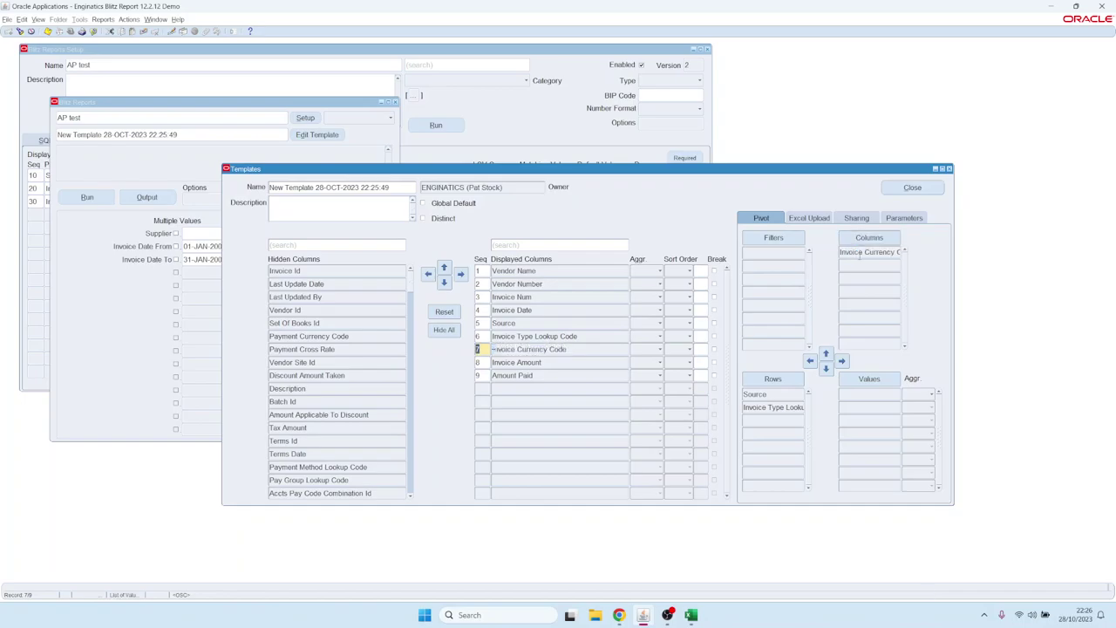
click(516, 362)
shift+click(523, 375)
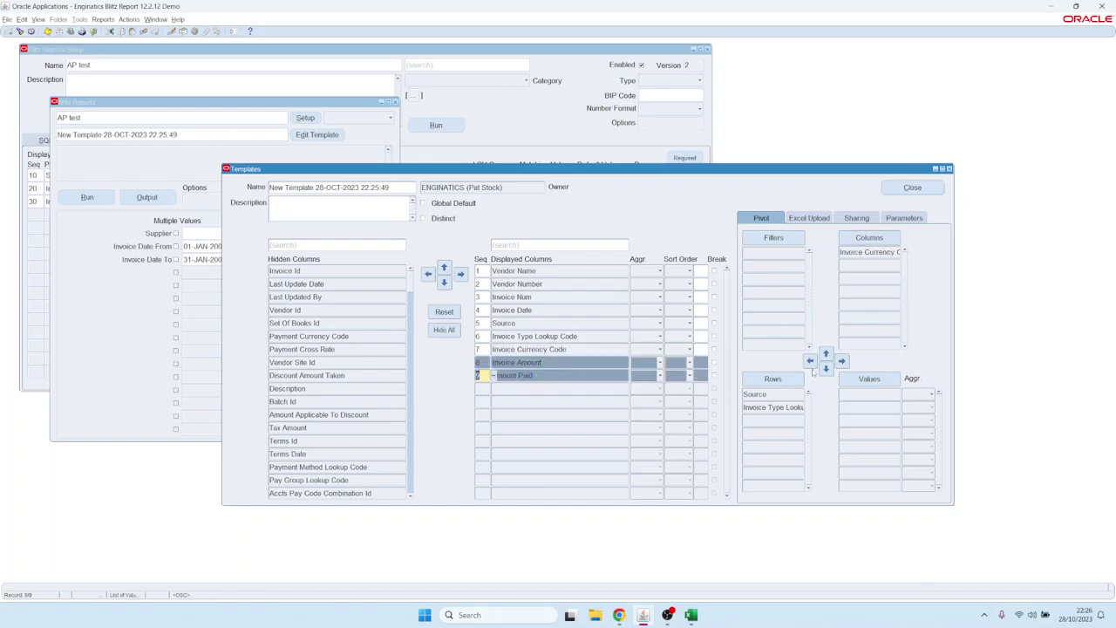
click(846, 377)
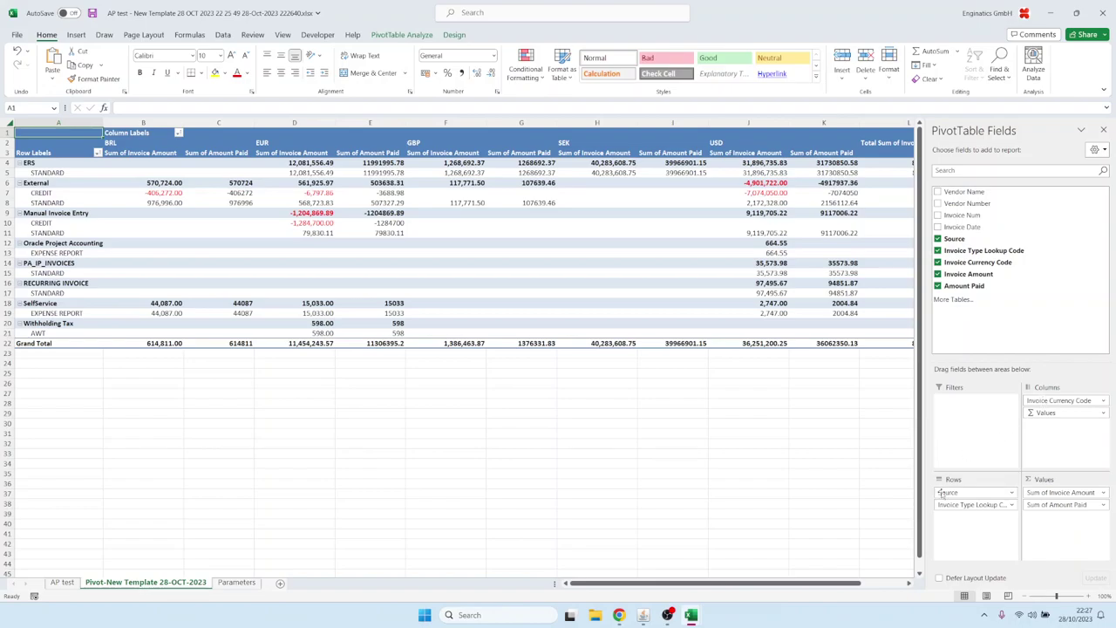
Put invoice type ahead of source, drop the currency columns, and add an Invoice Currency Code slicer set to USD
drag(951, 494, 953, 516)
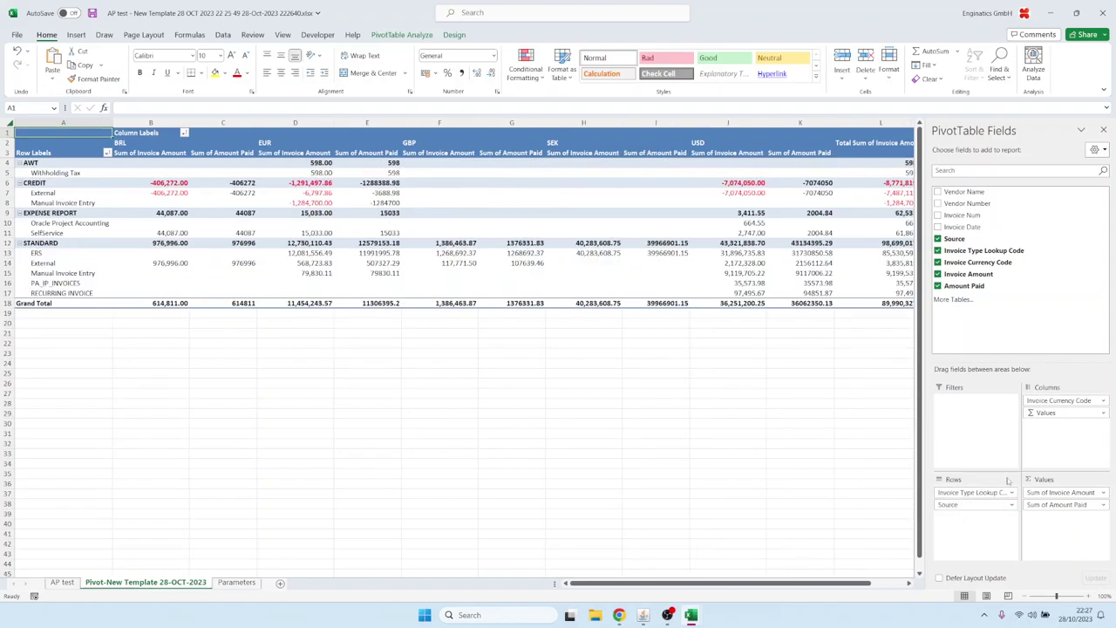
drag(1046, 400, 379, 359)
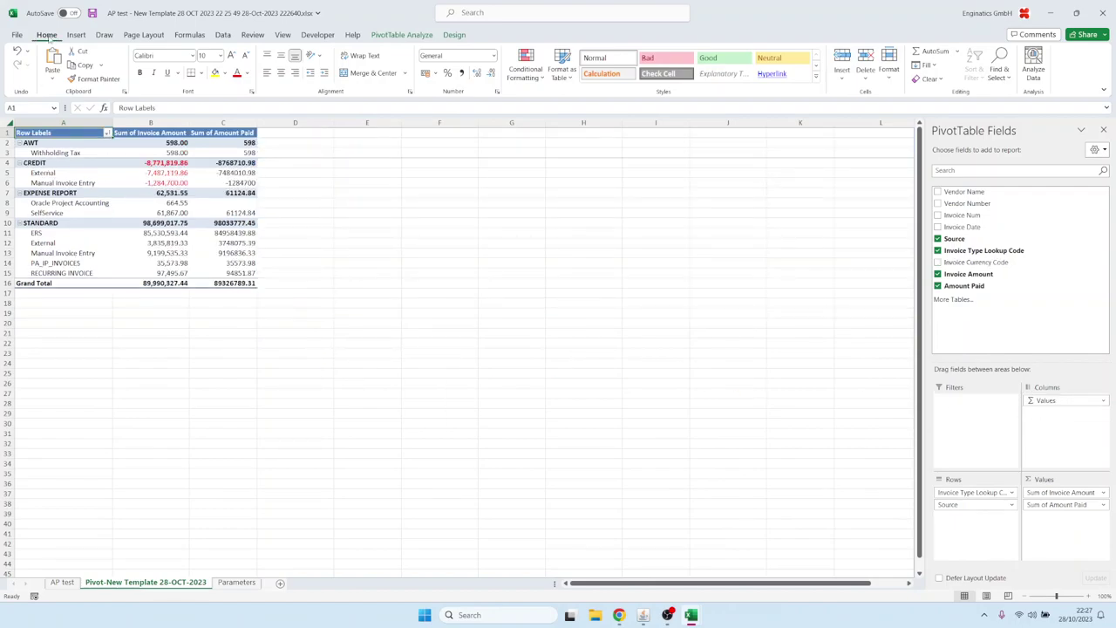
click(75, 36)
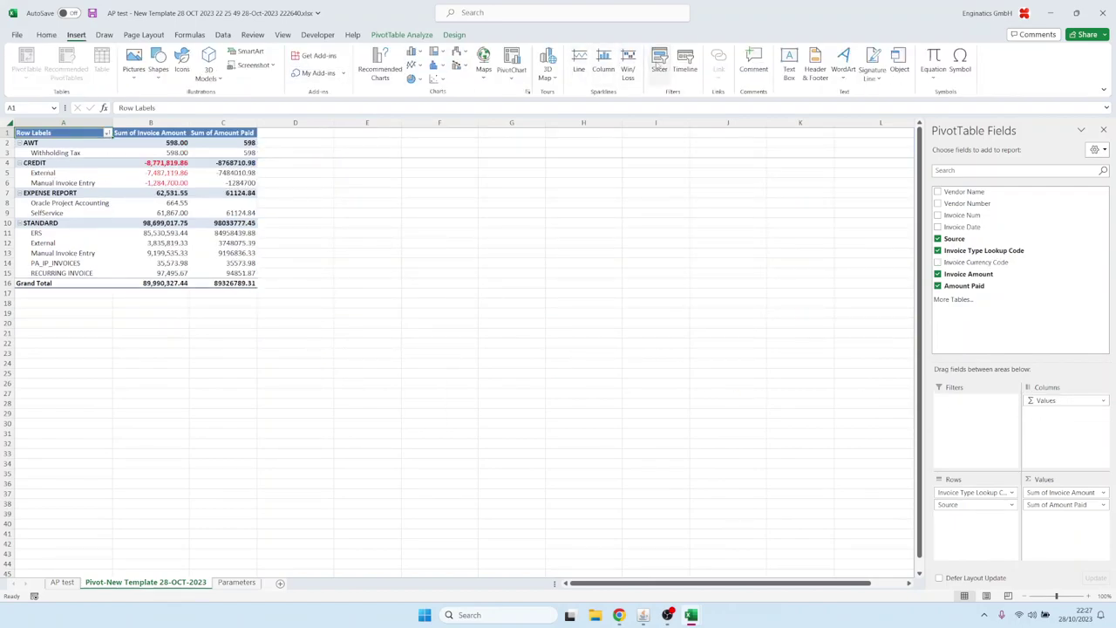
click(659, 66)
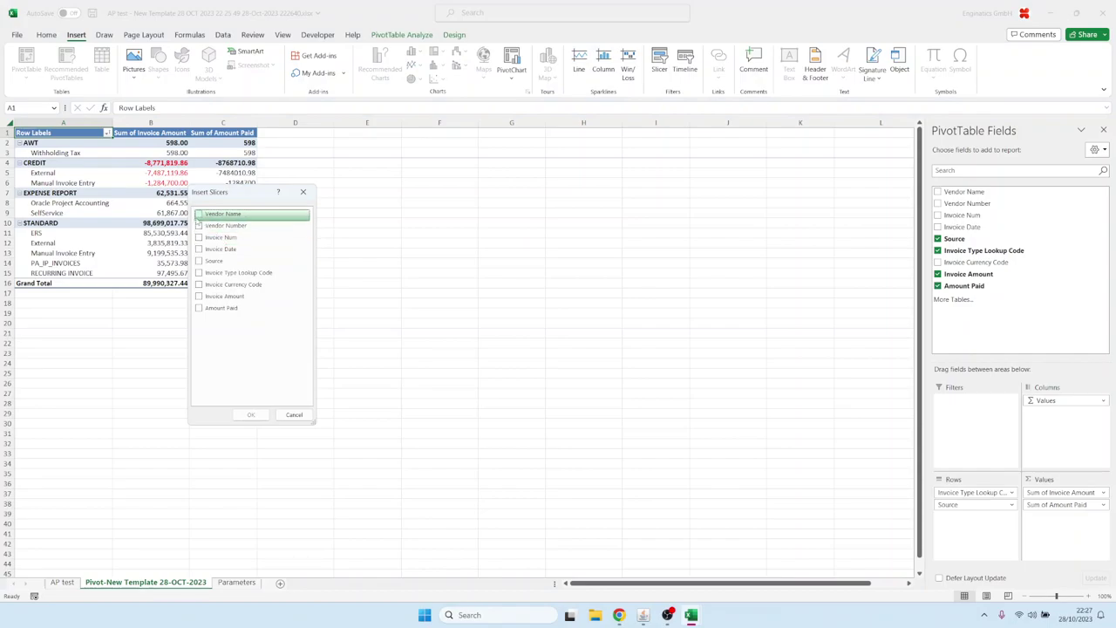
click(199, 285)
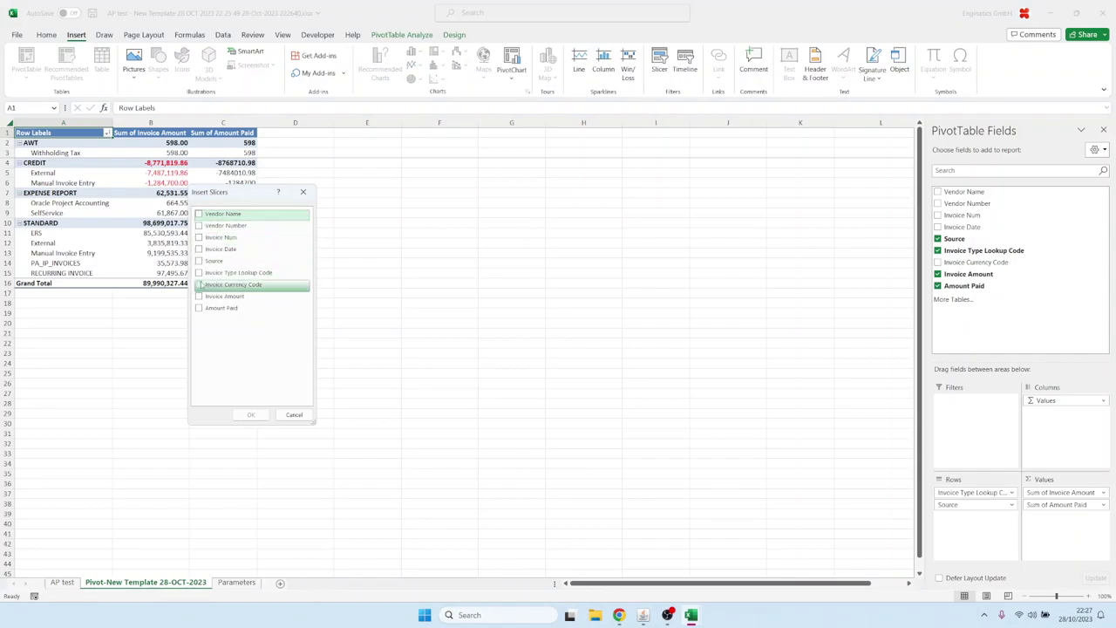
click(250, 415)
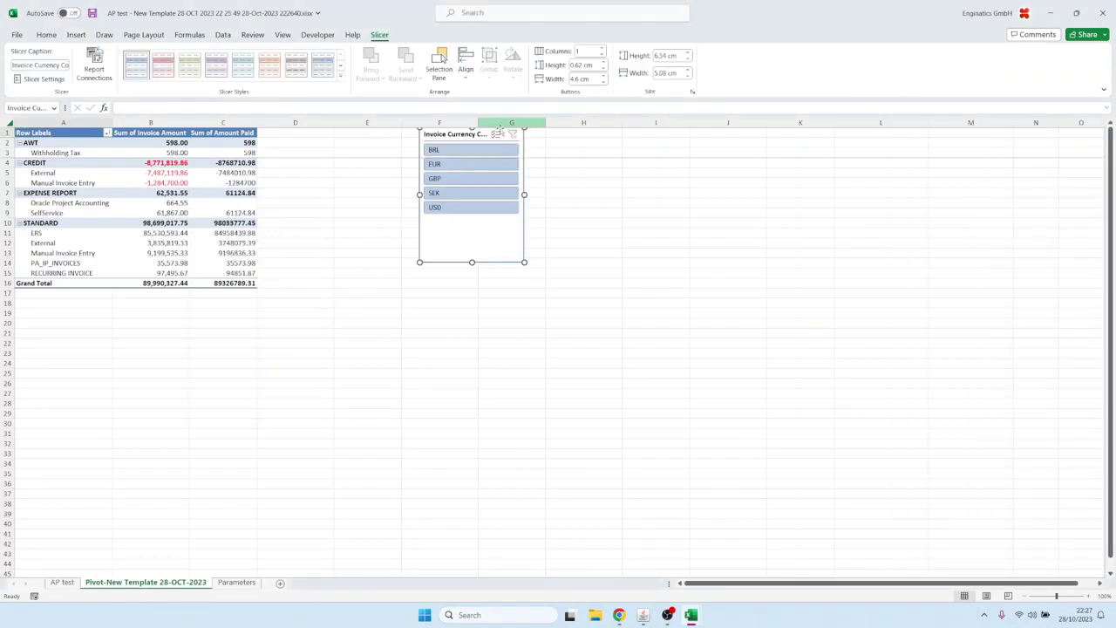
drag(462, 136, 364, 346)
click(373, 420)
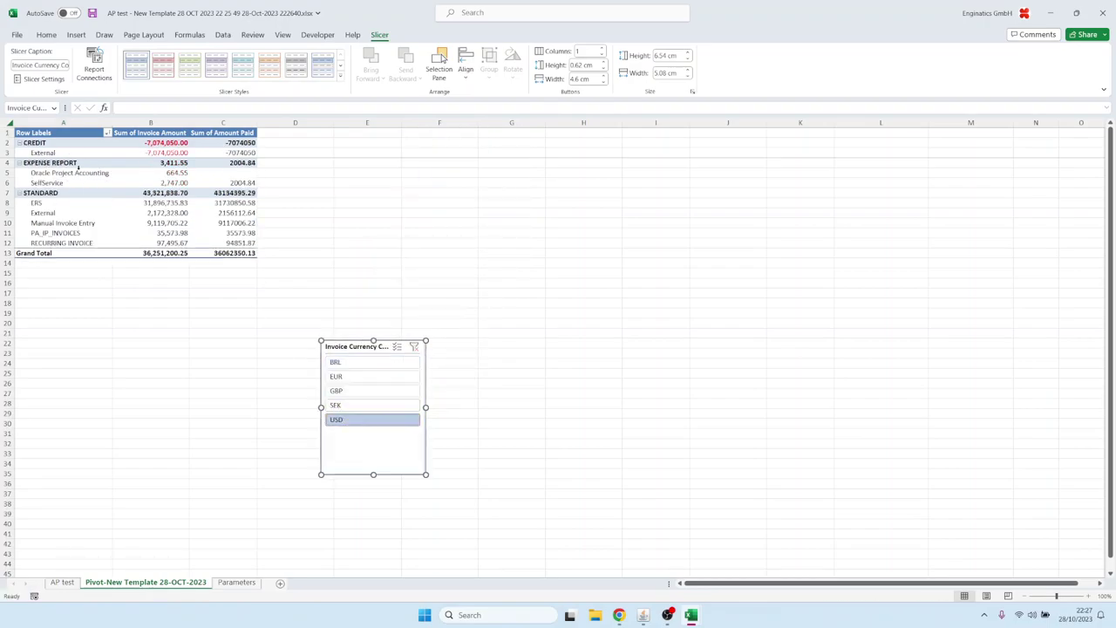
Insert a pie PivotChart of the pivot, then shift it left and enlarge it
click(66, 154)
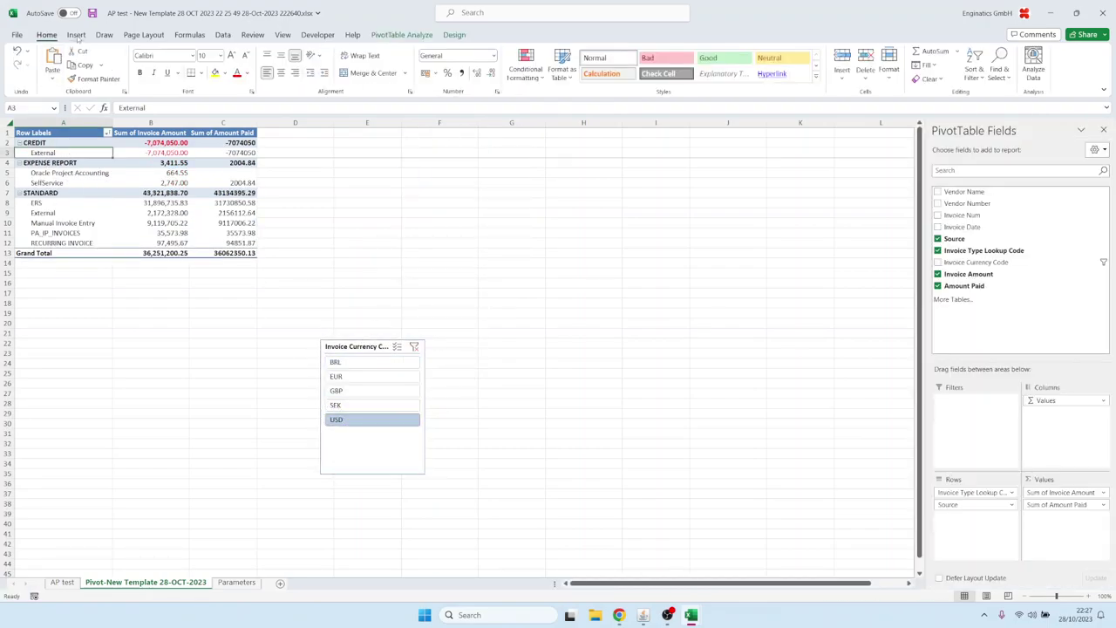
click(76, 34)
click(512, 63)
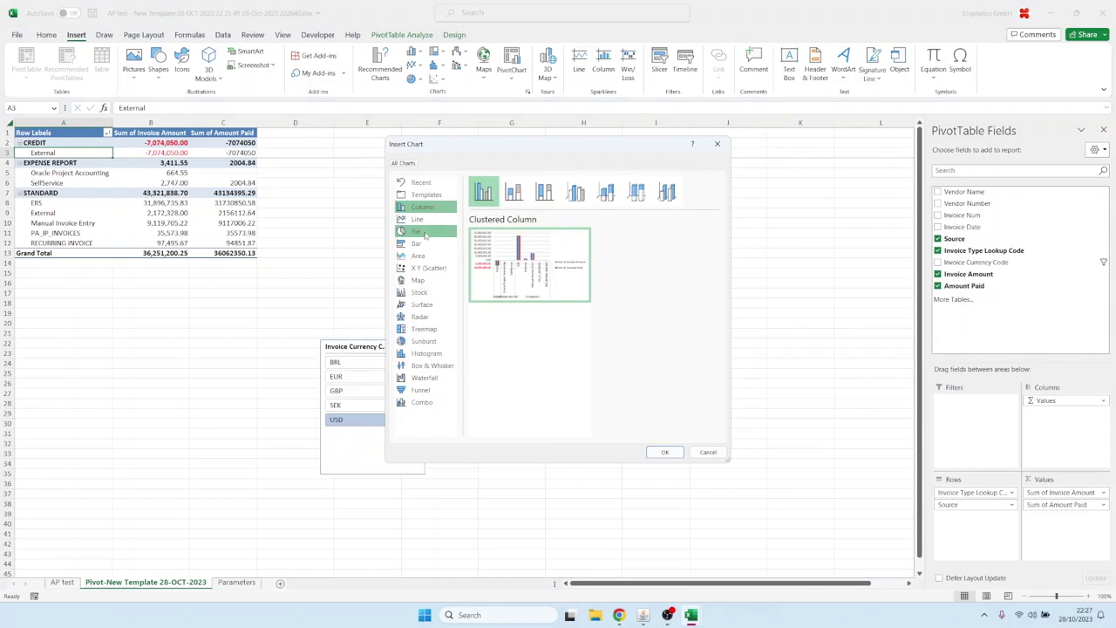
click(419, 232)
click(664, 451)
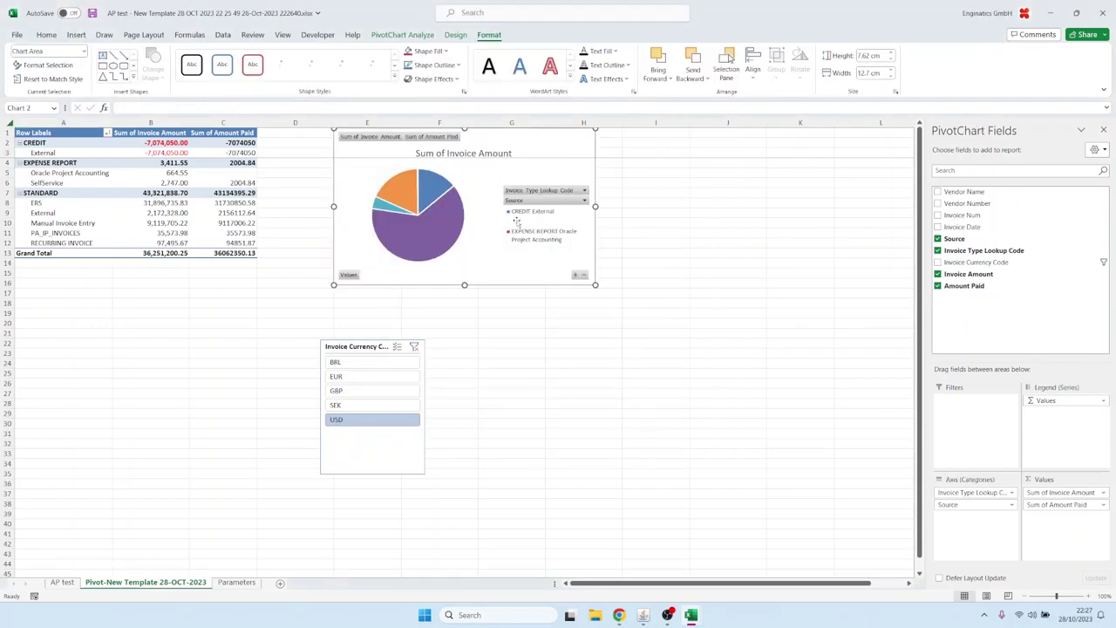
drag(540, 151, 478, 156)
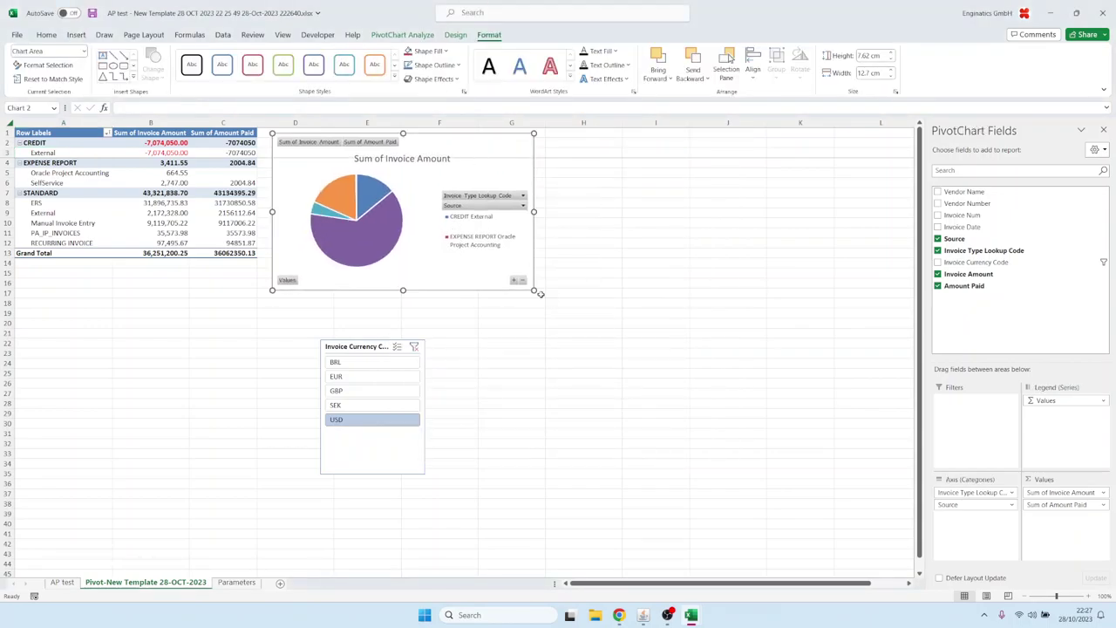
drag(541, 294, 551, 316)
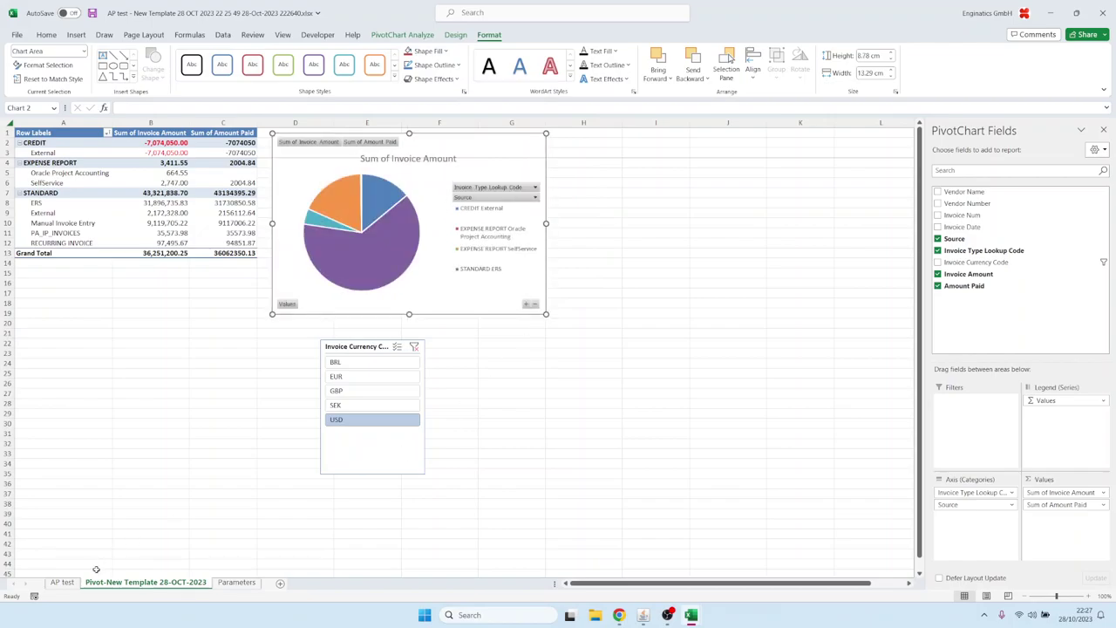
click(61, 582)
Create a pivot table on a new Sheet1 from all AP test data, with Vendor Name rows and summed Invoice Amount
click(9, 124)
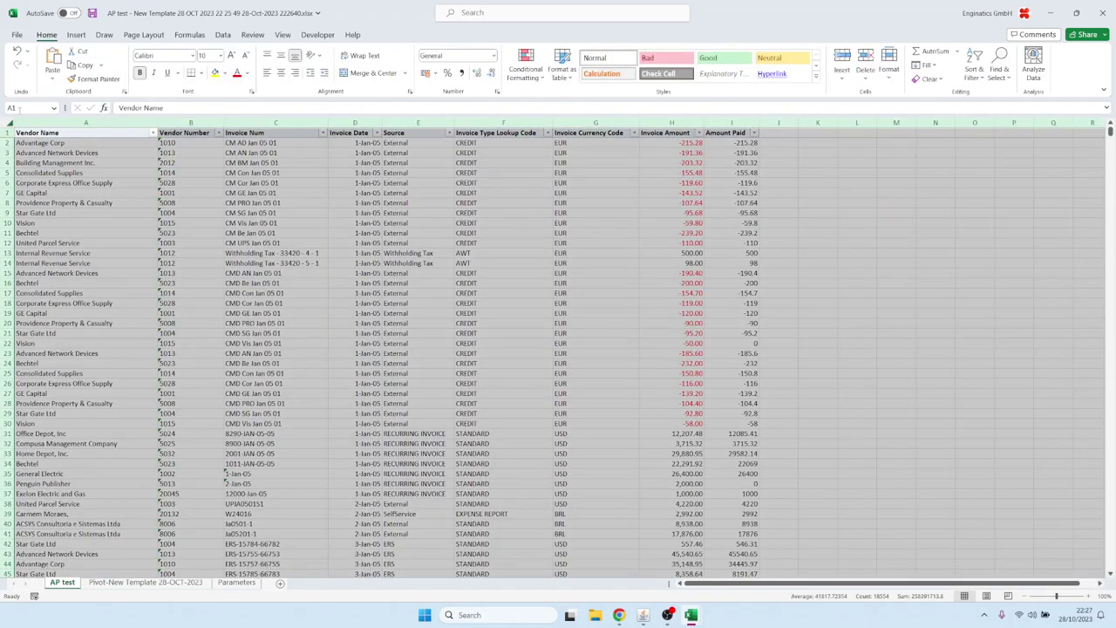
click(76, 35)
click(26, 61)
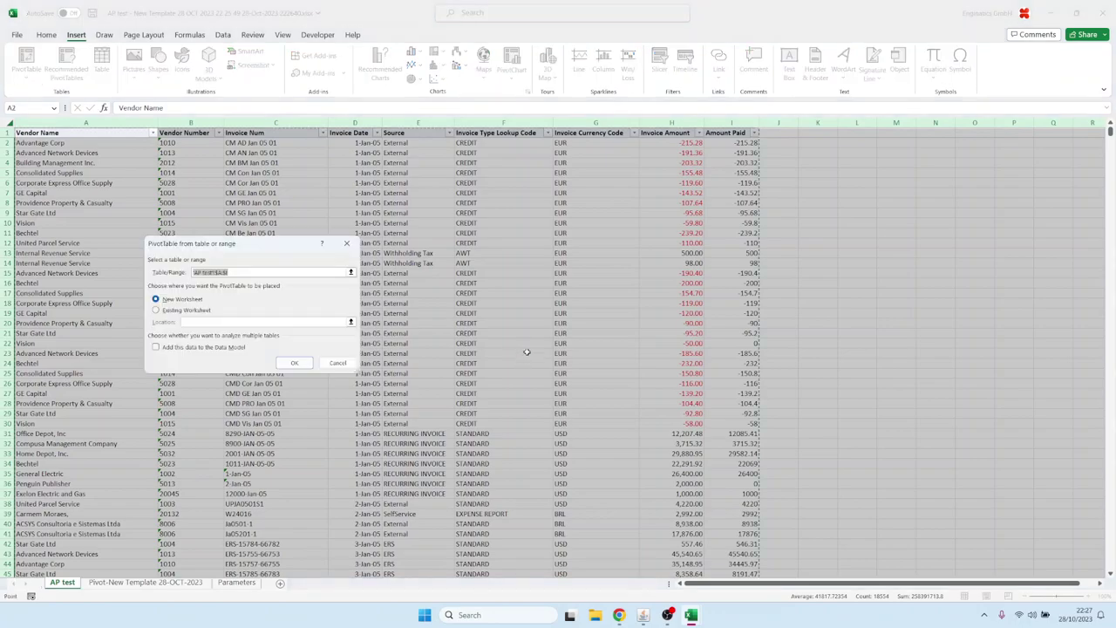
click(294, 363)
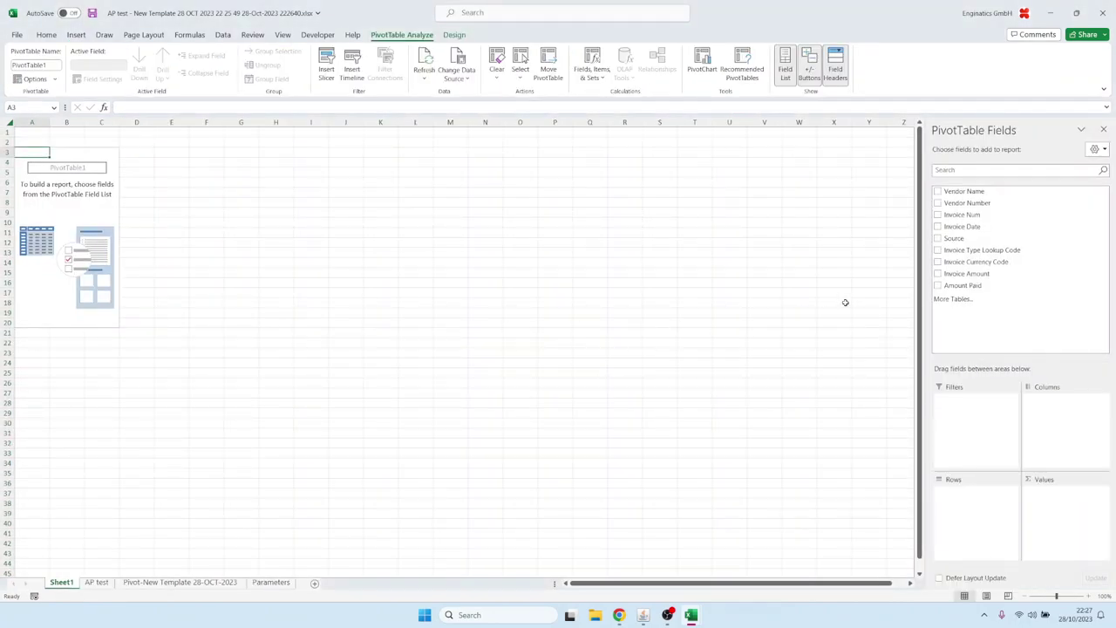
drag(966, 203, 967, 368)
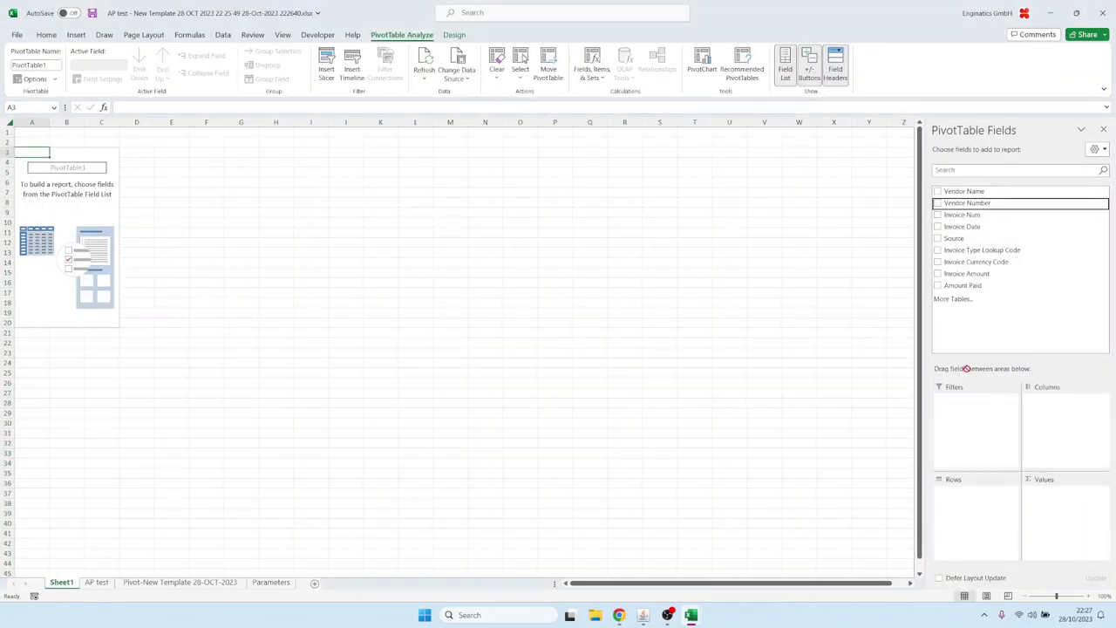
drag(964, 191, 967, 524)
drag(968, 276, 1047, 523)
click(175, 193)
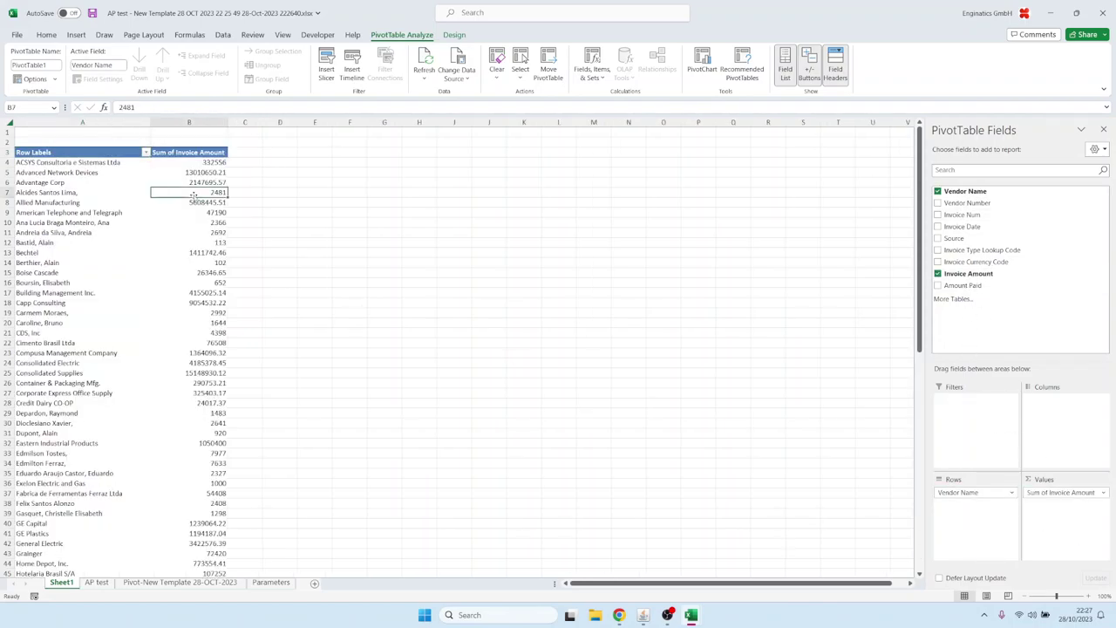
Insert a bar PivotChart of vendor invoice totals and sort vendors smallest to largest
click(76, 35)
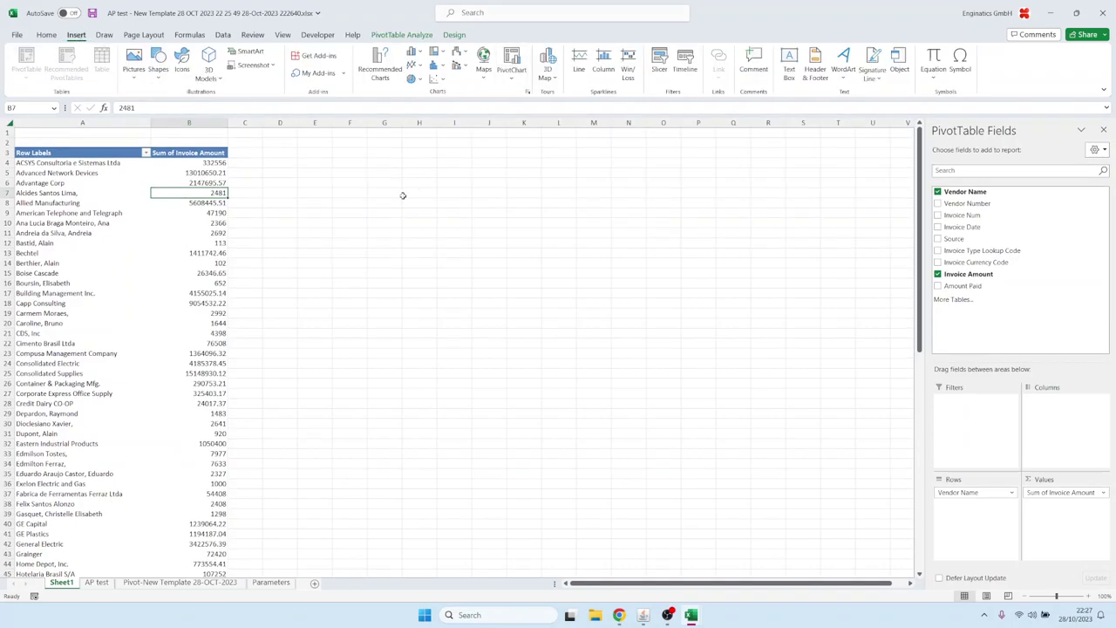
click(512, 63)
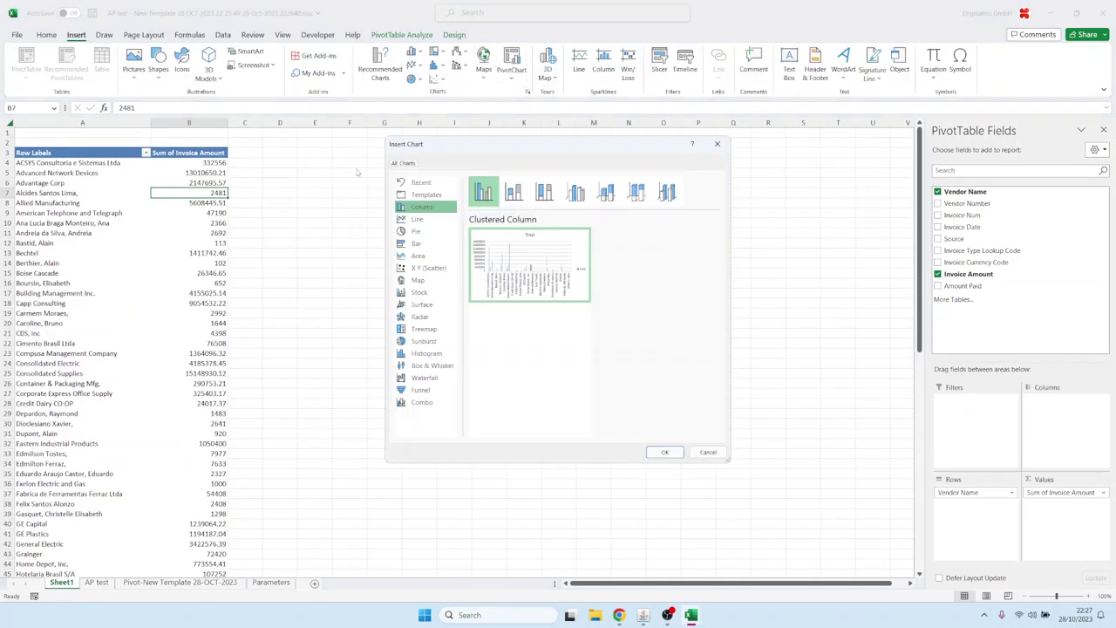
click(416, 244)
click(664, 452)
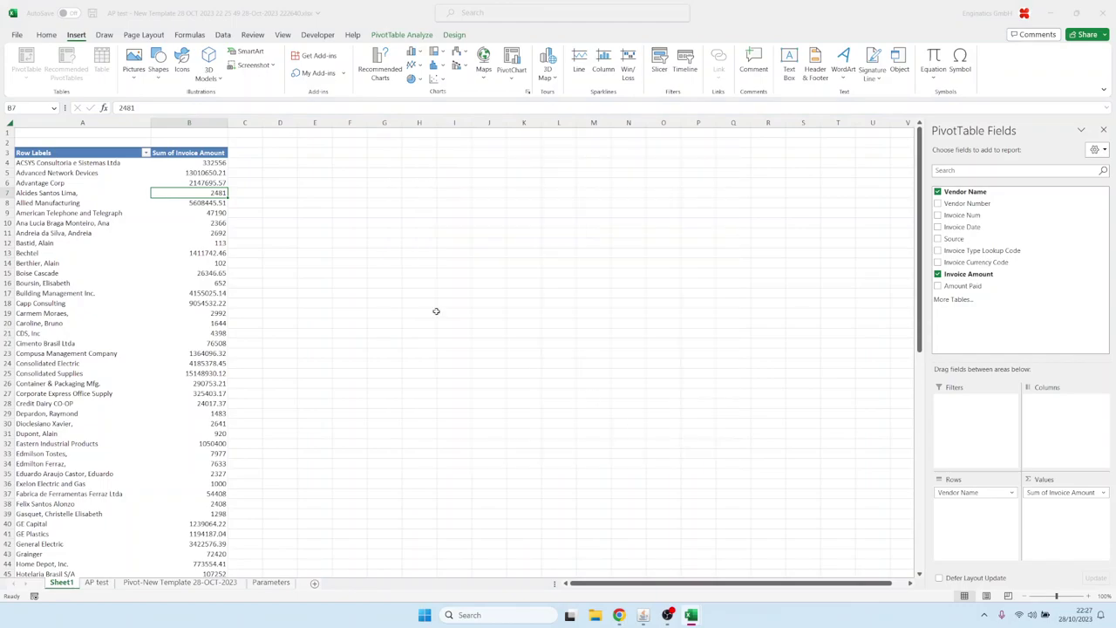
right_click(195, 203)
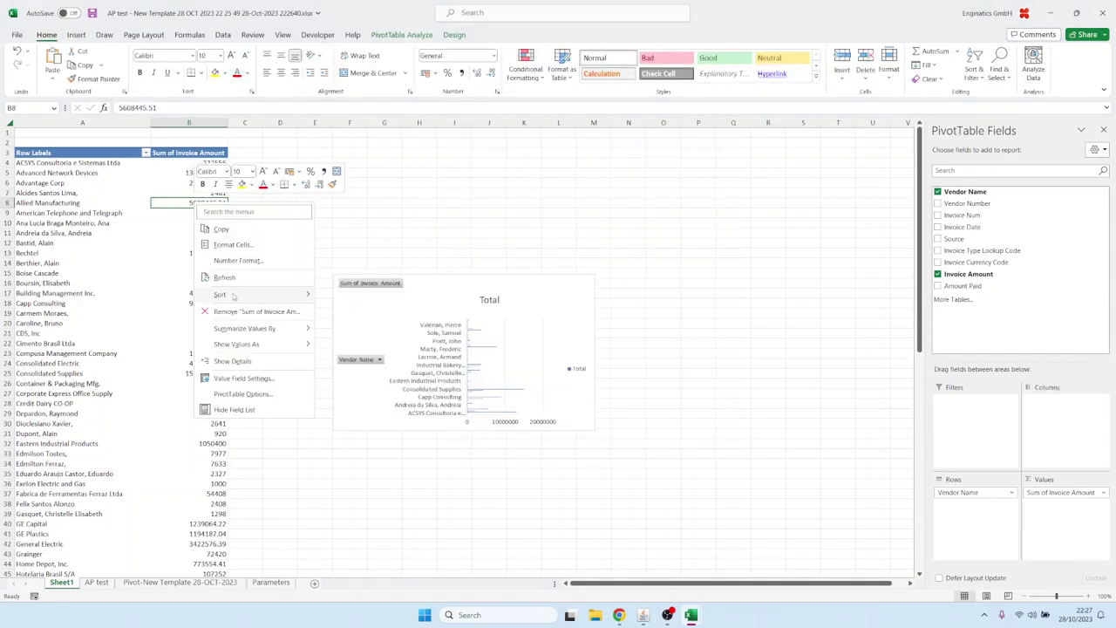
mouse_move(261, 294)
click(345, 295)
Move the bar chart from Sheet1 to the Pivot-New Template sheet beside the pie chart
click(437, 283)
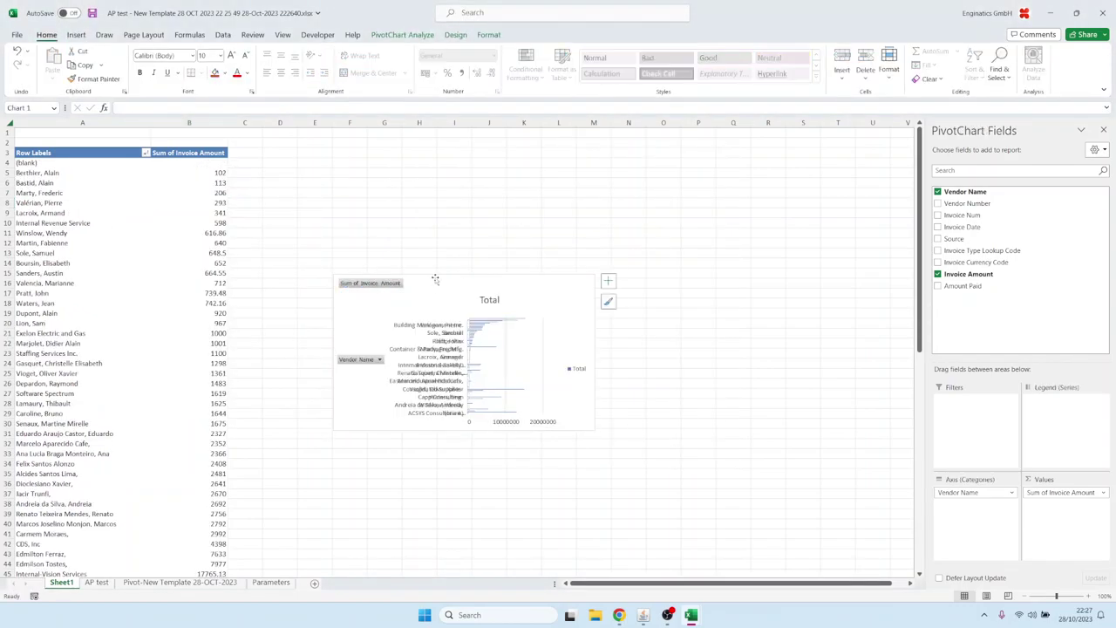
key(Delete)
click(214, 580)
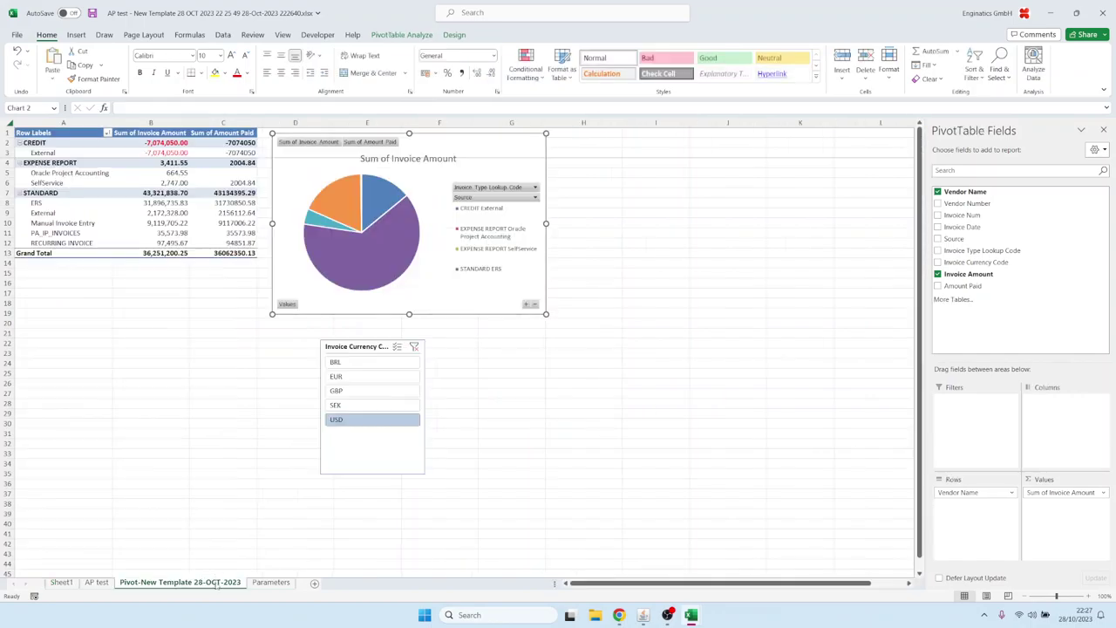
click(655, 163)
key(ctrl+v)
drag(697, 171, 642, 140)
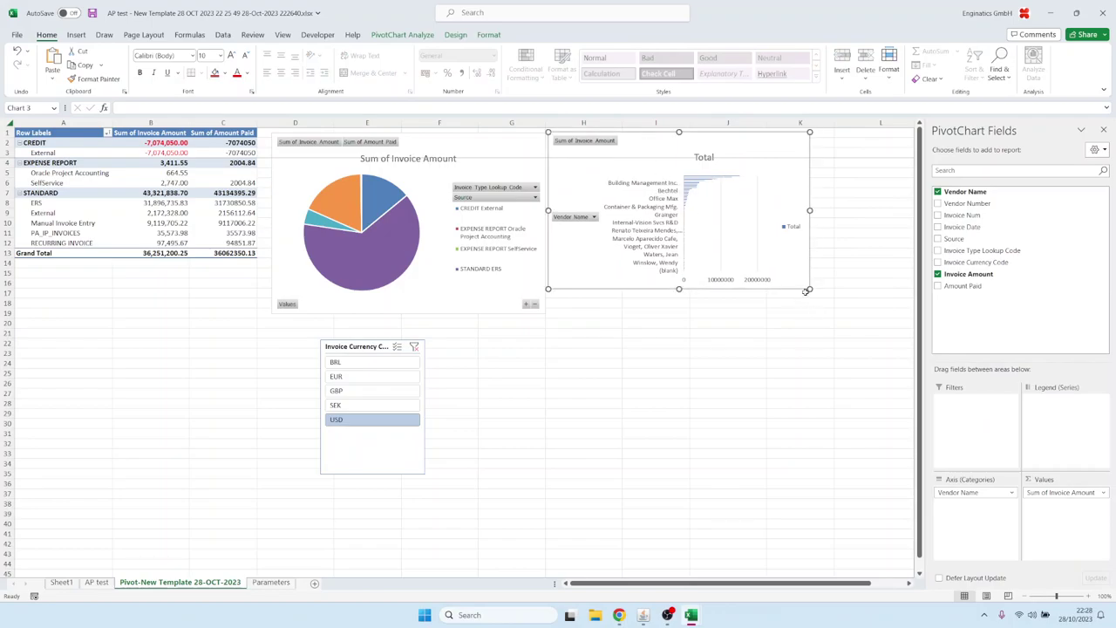
drag(808, 284, 862, 551)
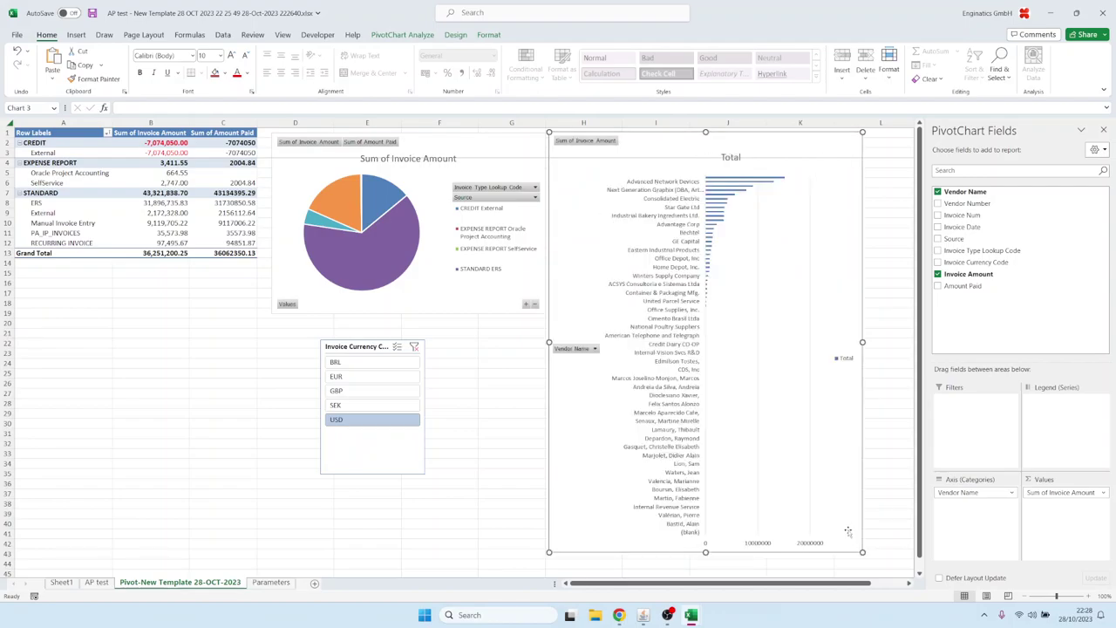
Give the bar chart a dark style and the pie chart a soft shaded style, and shift the slicer right
click(455, 35)
click(420, 66)
click(426, 182)
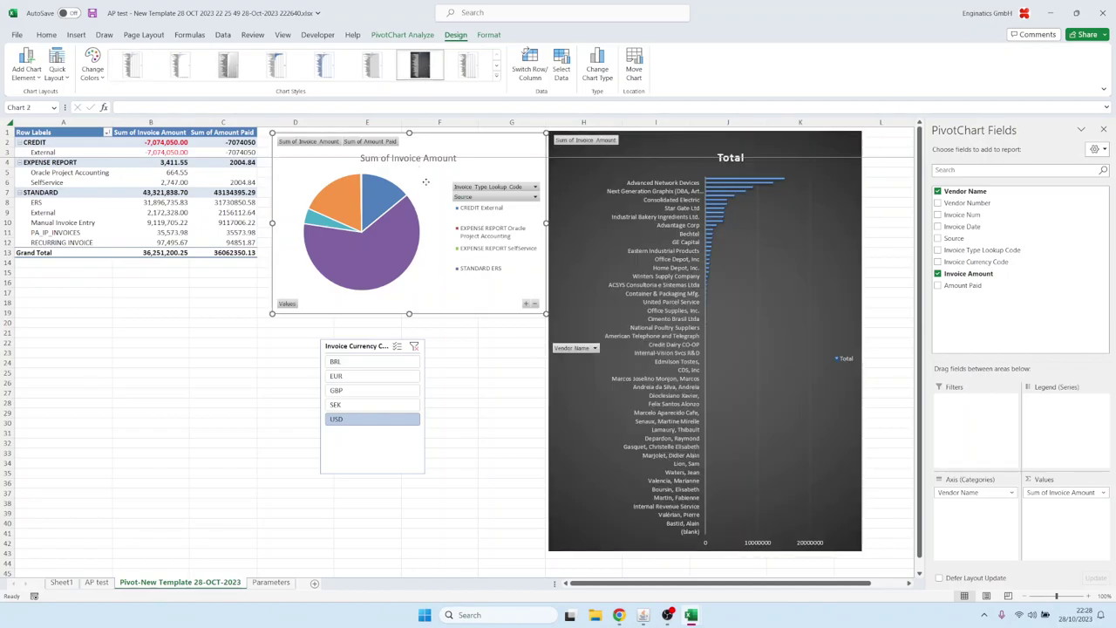
click(372, 66)
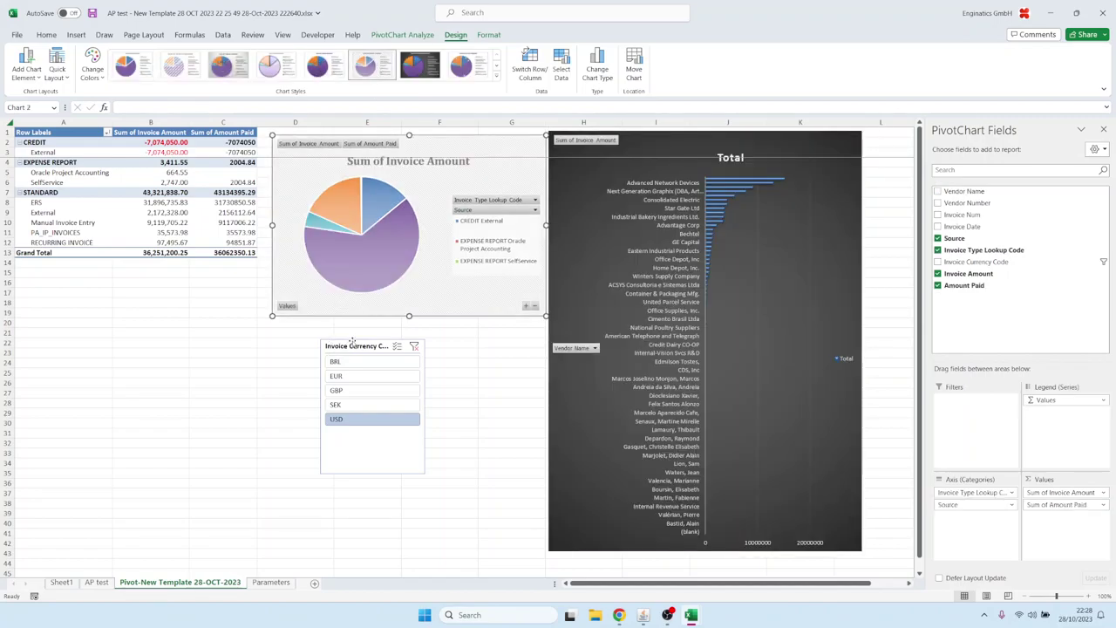
drag(352, 344, 446, 344)
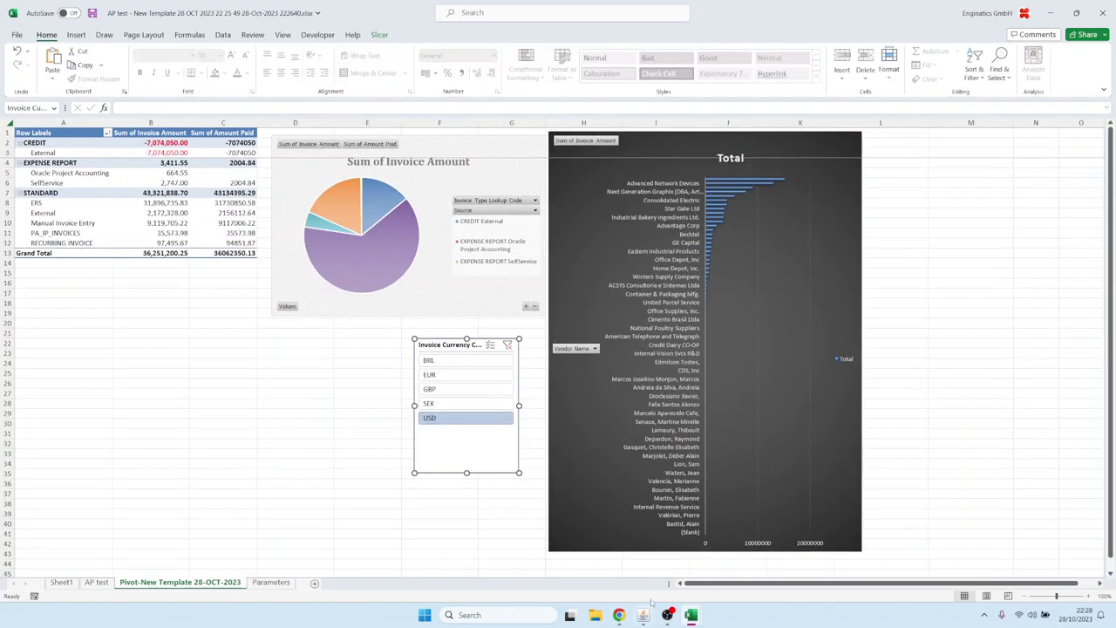
Copy the Enginatics logo from the Blitz Report home page and paste it onto the bar chart's top-left
click(618, 615)
right_click(85, 58)
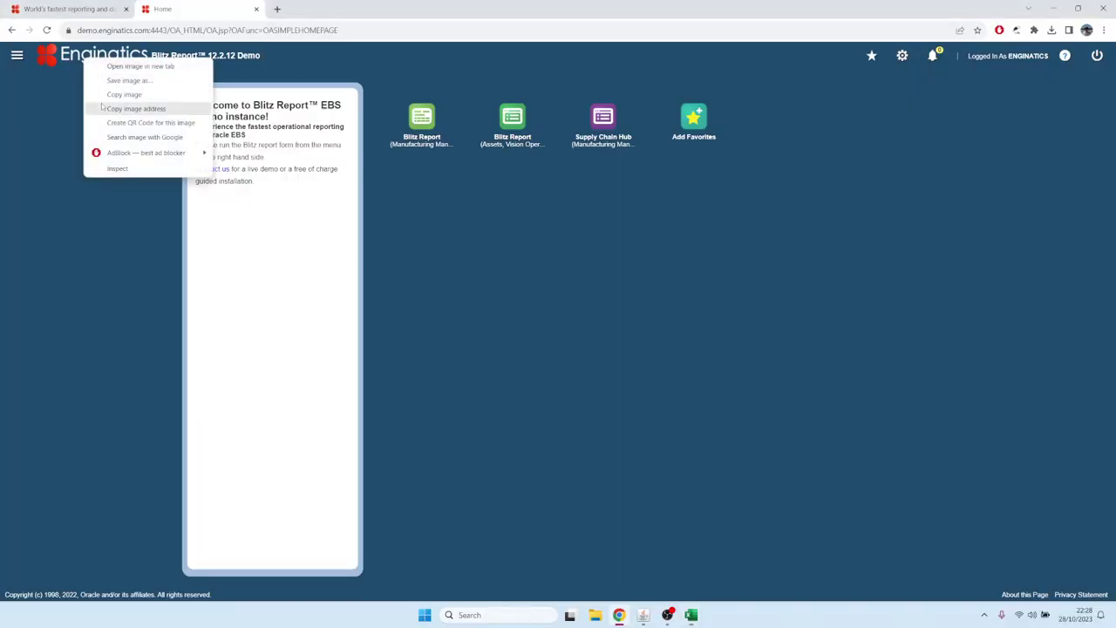
click(124, 94)
click(691, 615)
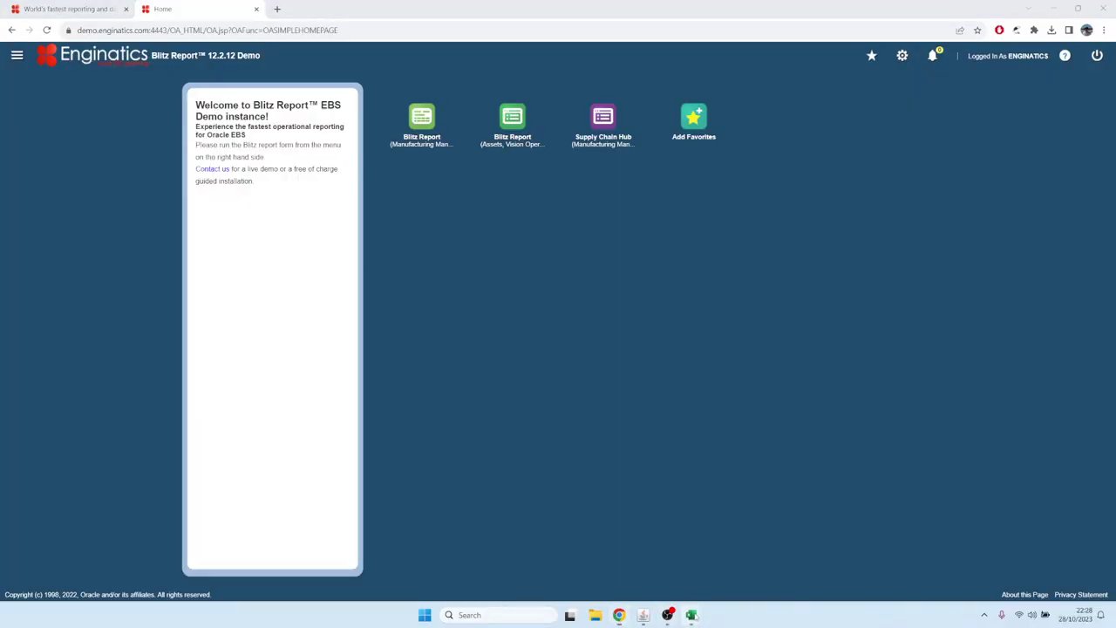
click(1047, 558)
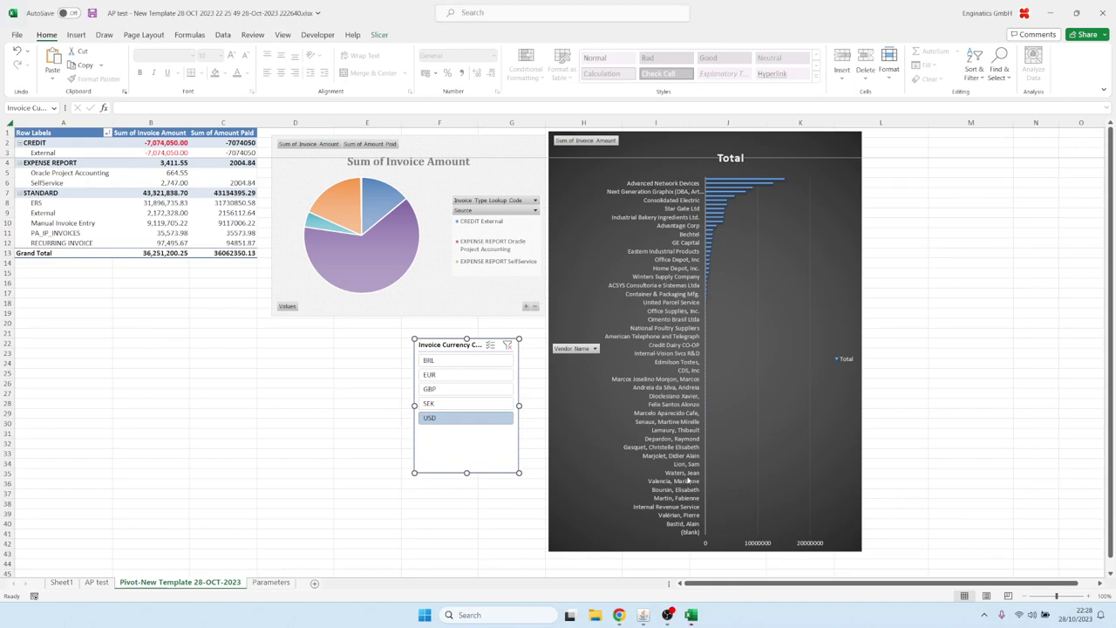
click(354, 421)
key(ctrl+v)
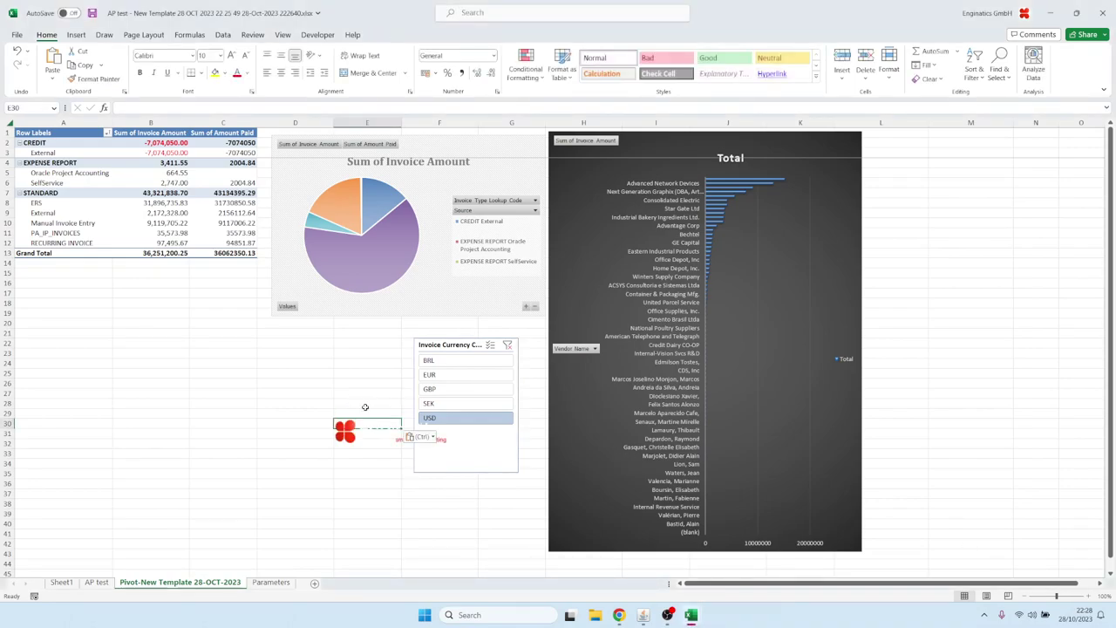
drag(356, 442, 598, 171)
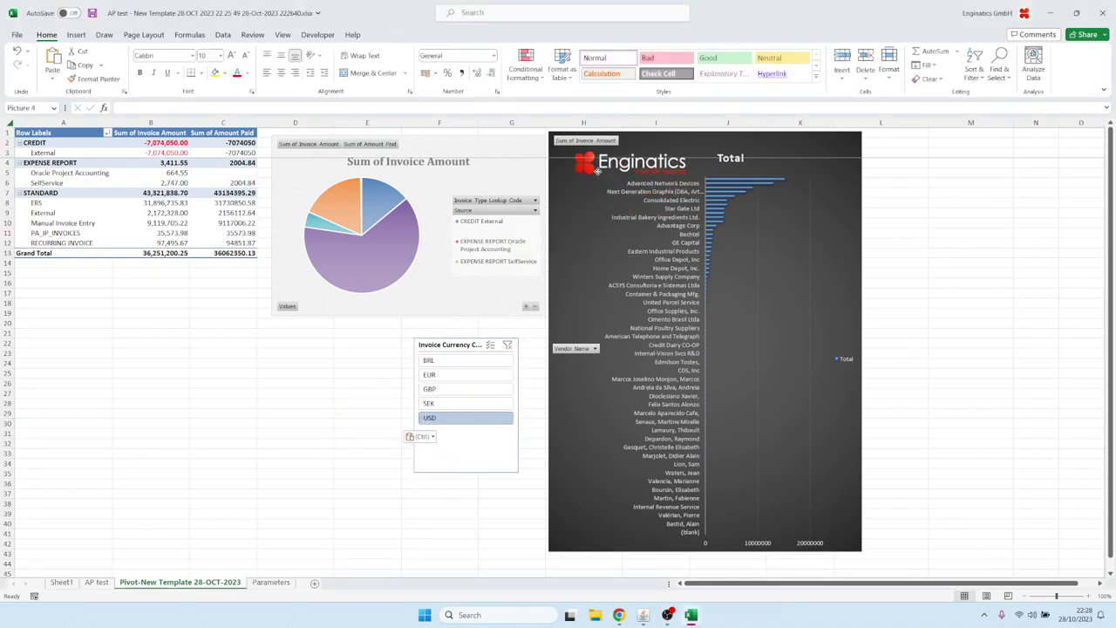
click(39, 133)
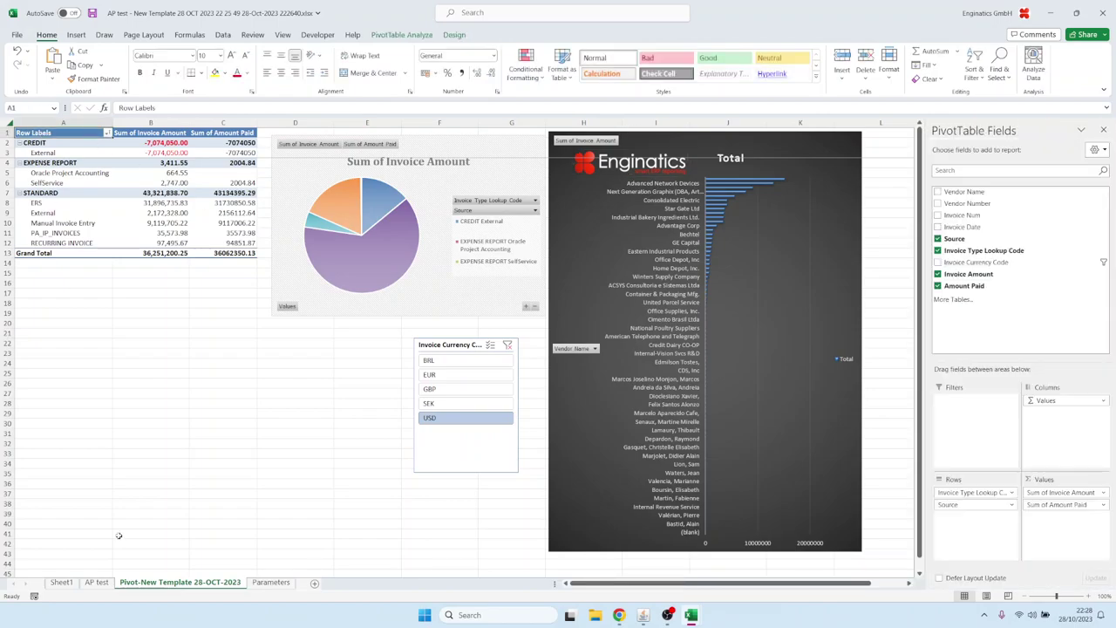
click(99, 582)
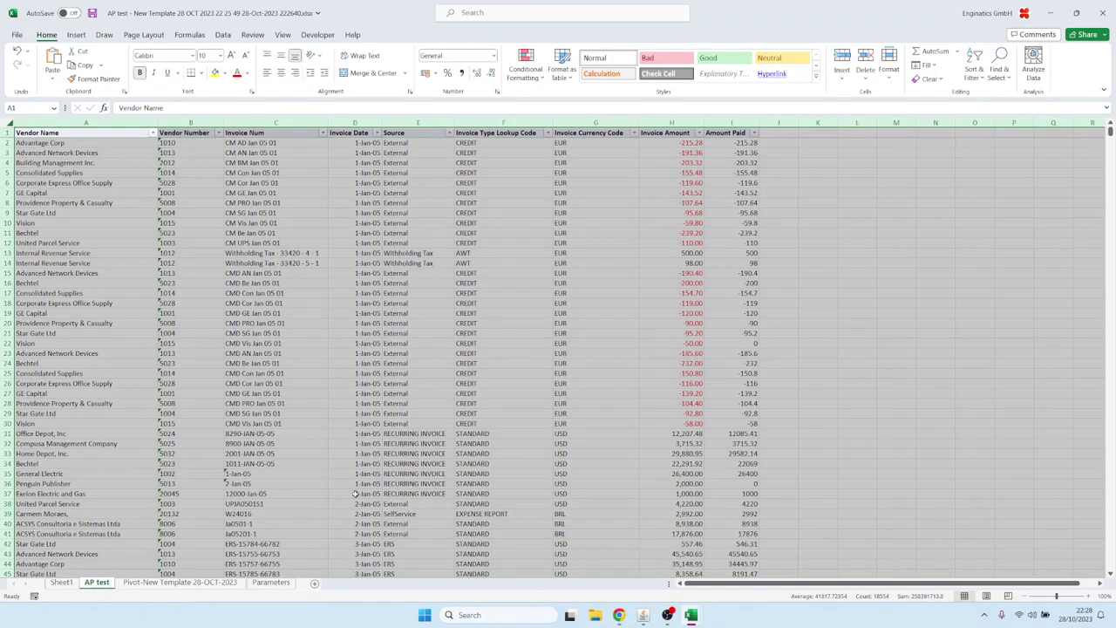
Apply a colour scale to the Invoice Amount column (column H) via Conditional Formatting
click(683, 283)
click(684, 123)
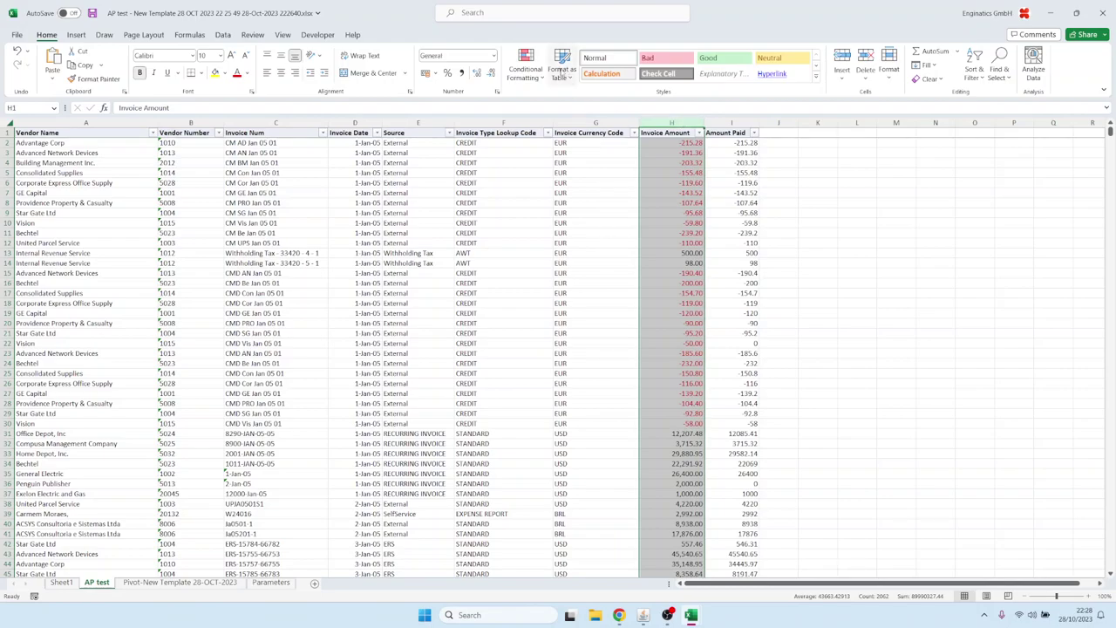
click(525, 68)
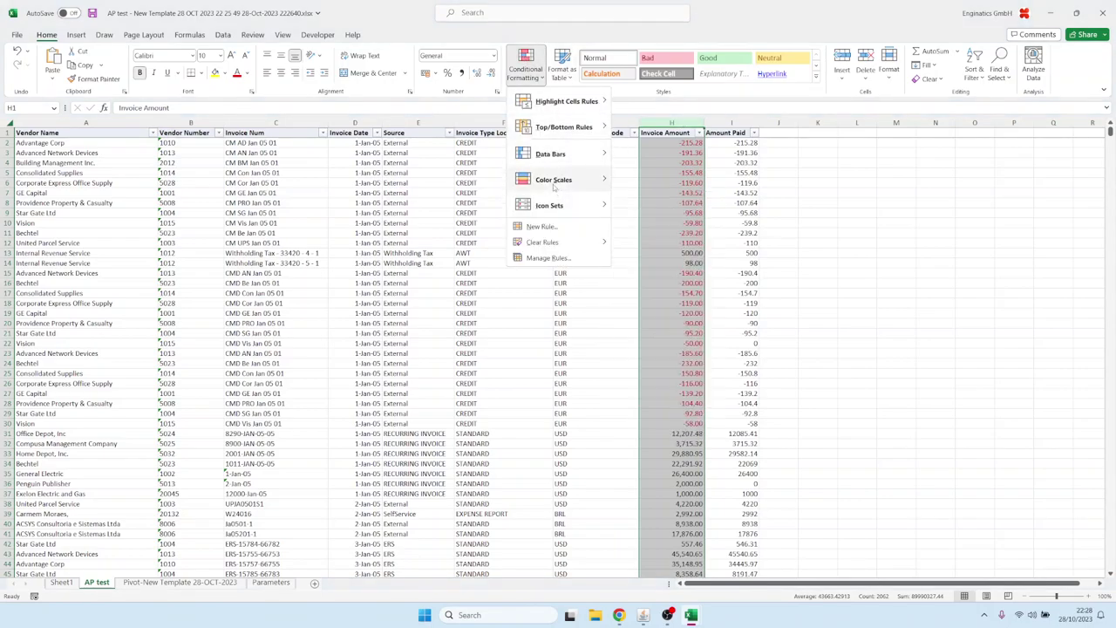
click(619, 177)
click(731, 123)
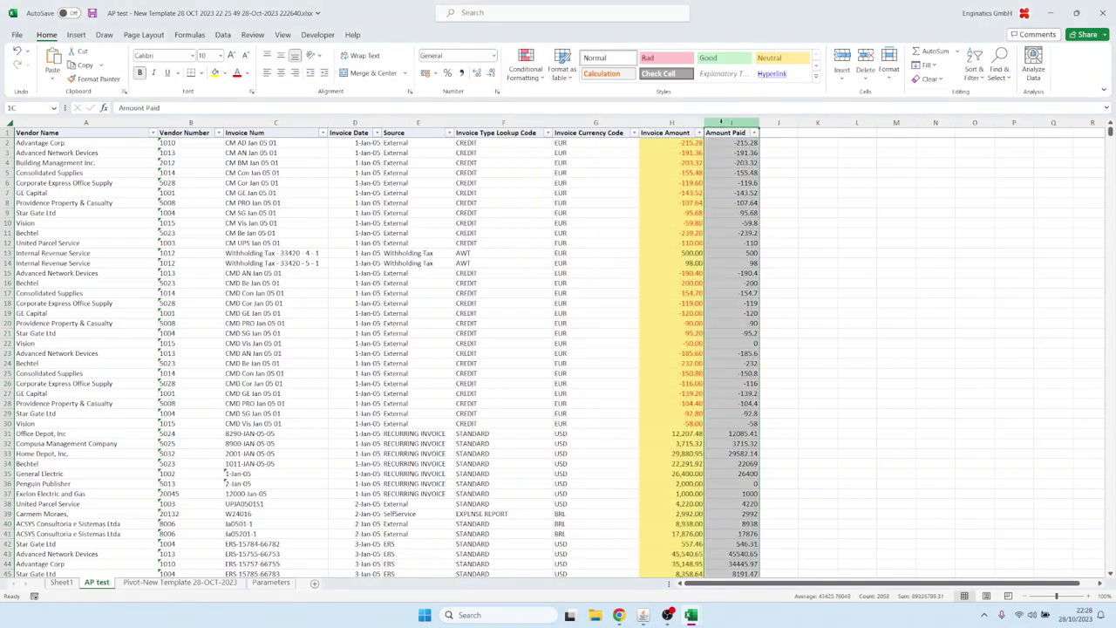
click(525, 68)
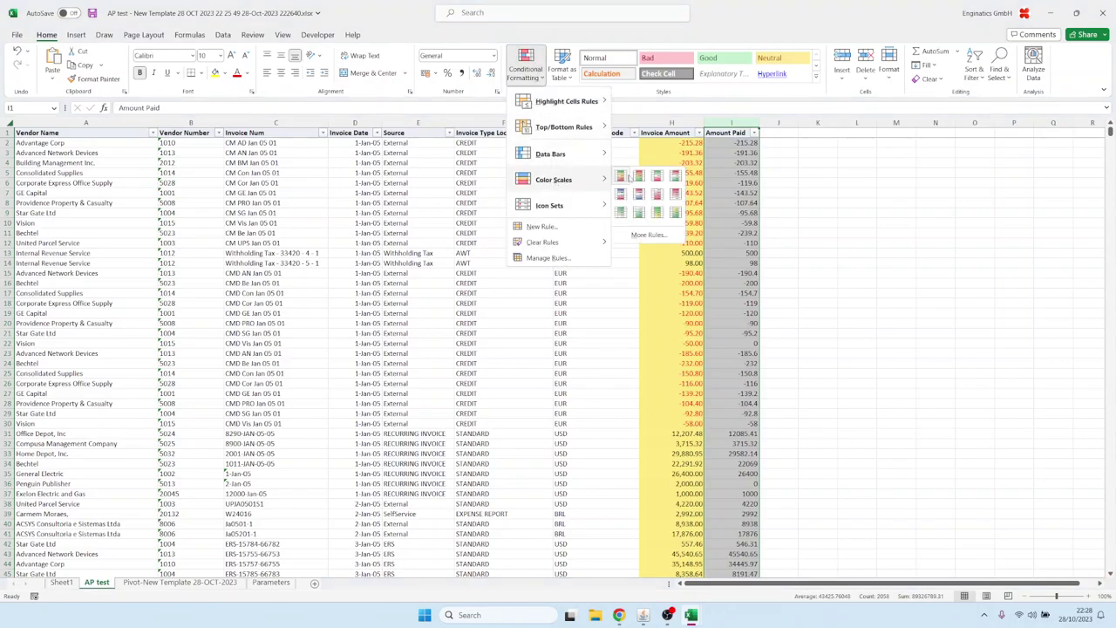
click(465, 192)
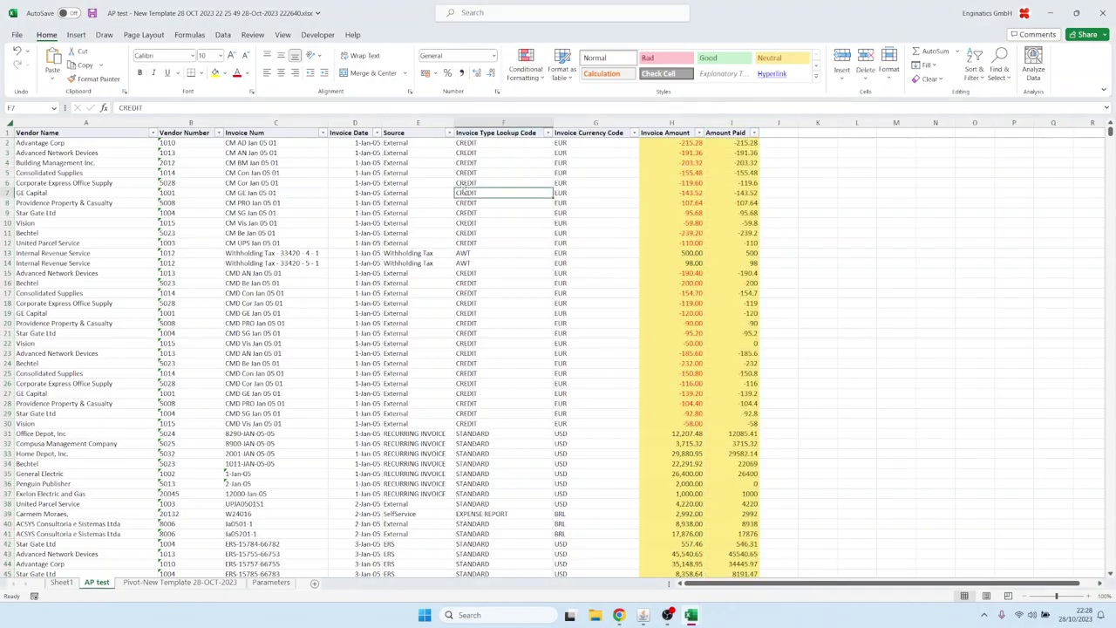
Set the Source column (column E) font to Arial Black
click(417, 123)
click(192, 55)
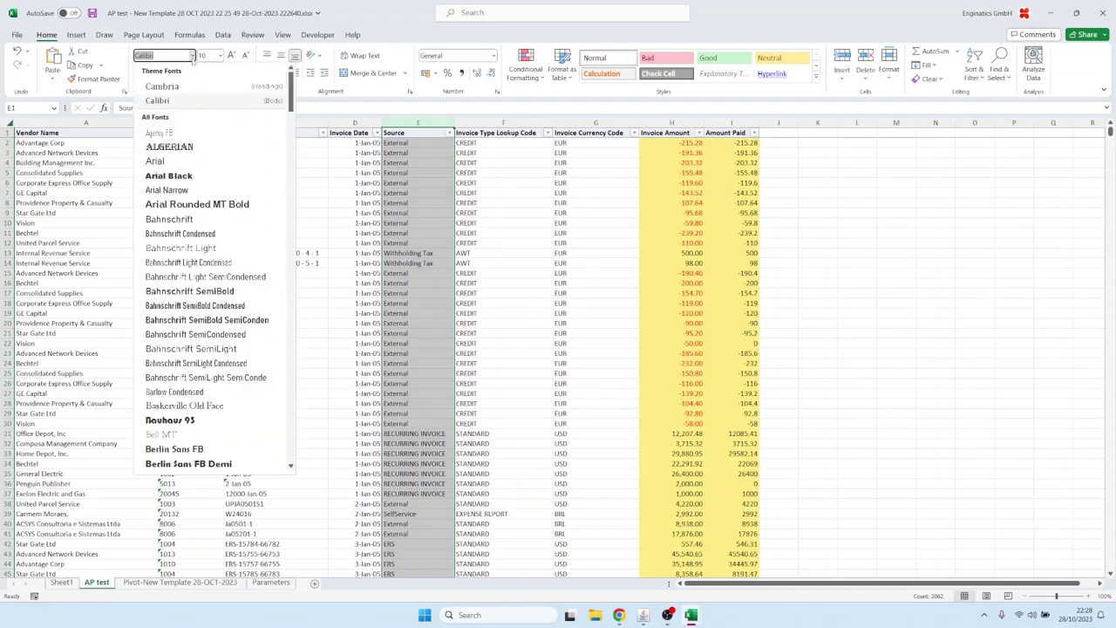
click(174, 172)
click(75, 134)
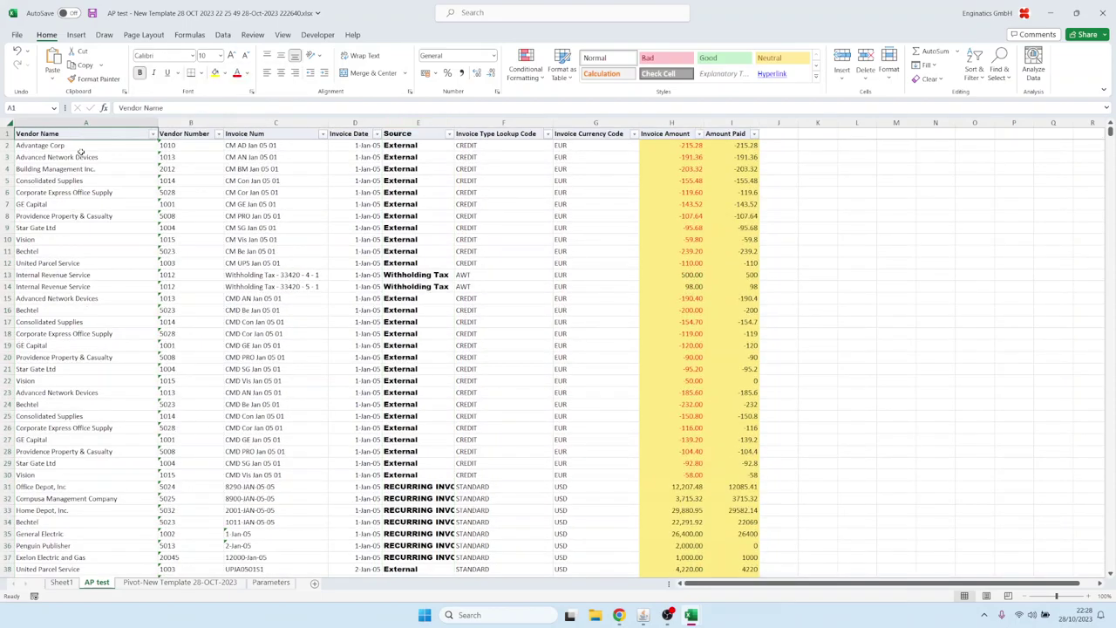
click(179, 581)
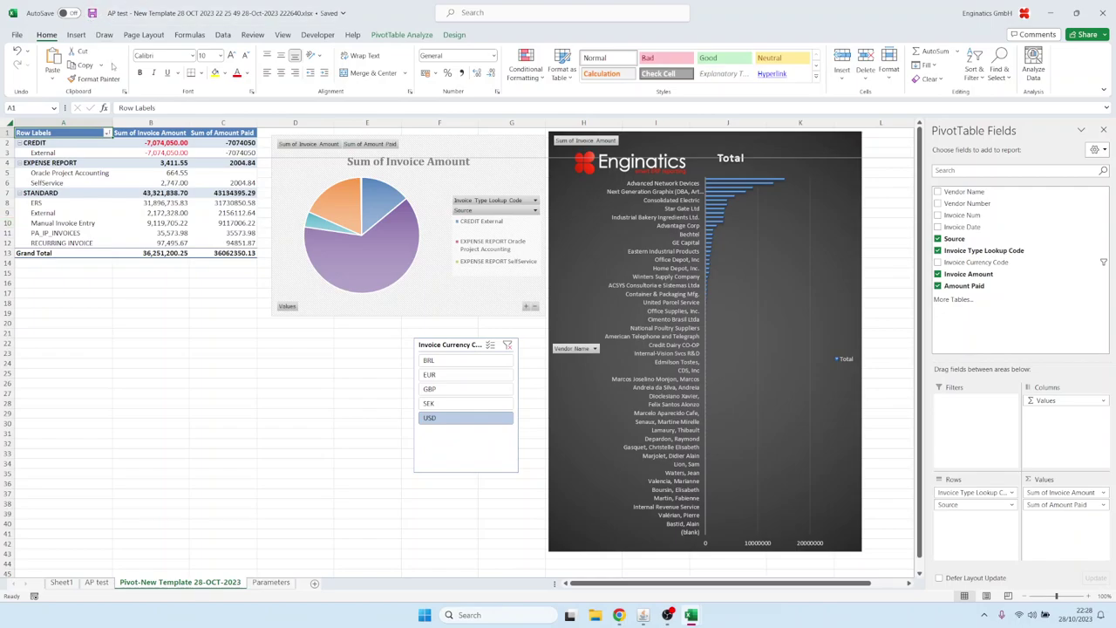
Upload the newest AP test workbook as the template's Excel file and return to the Templates form
click(650, 550)
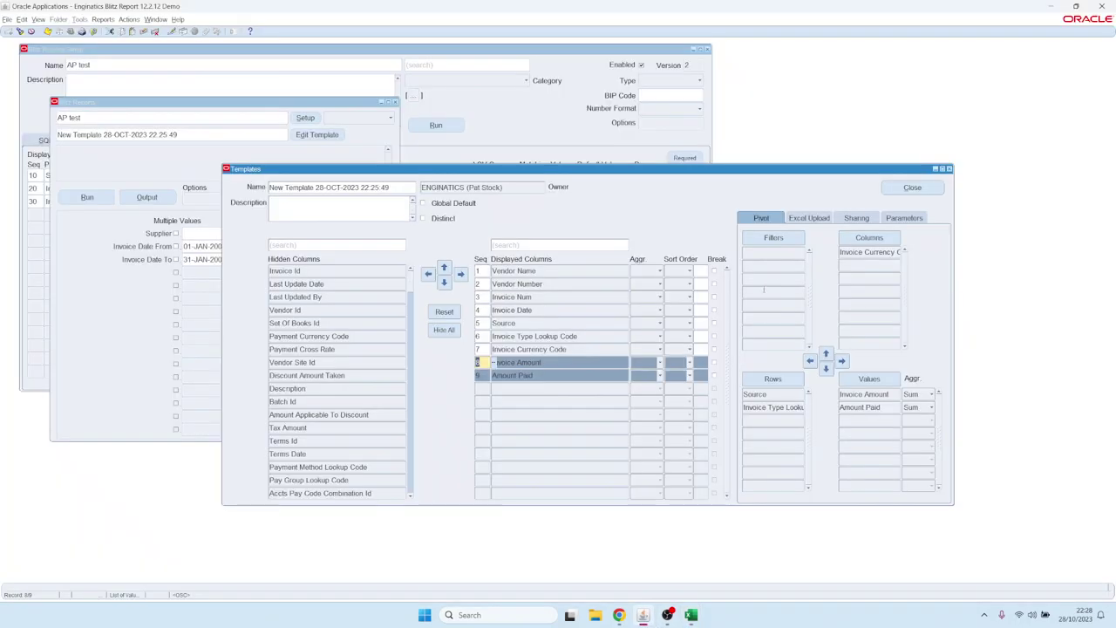
click(811, 218)
click(761, 236)
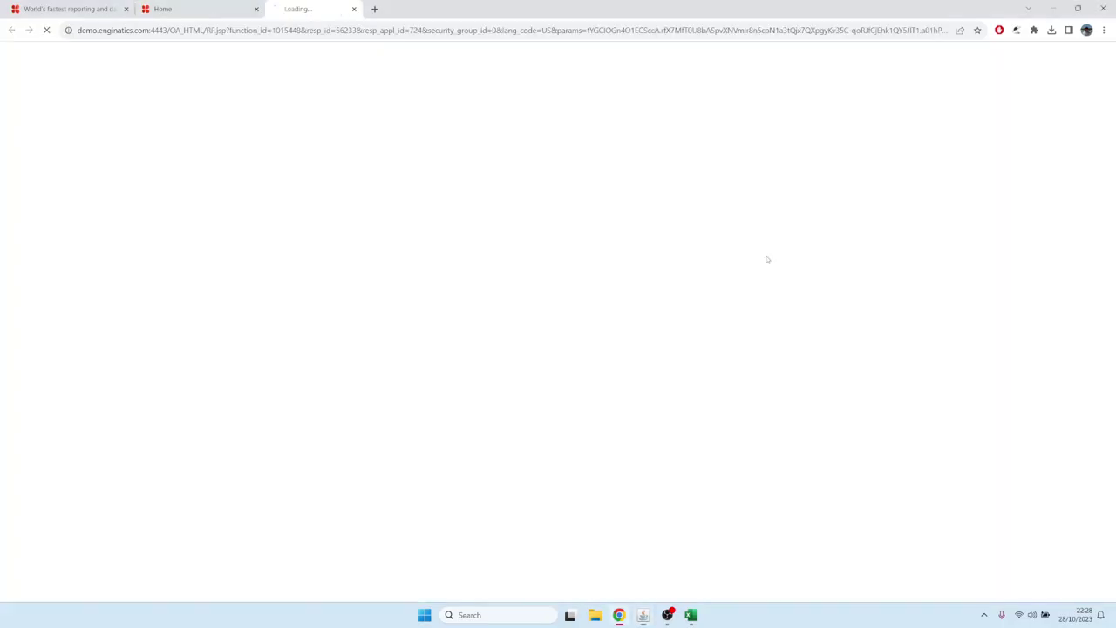
click(99, 110)
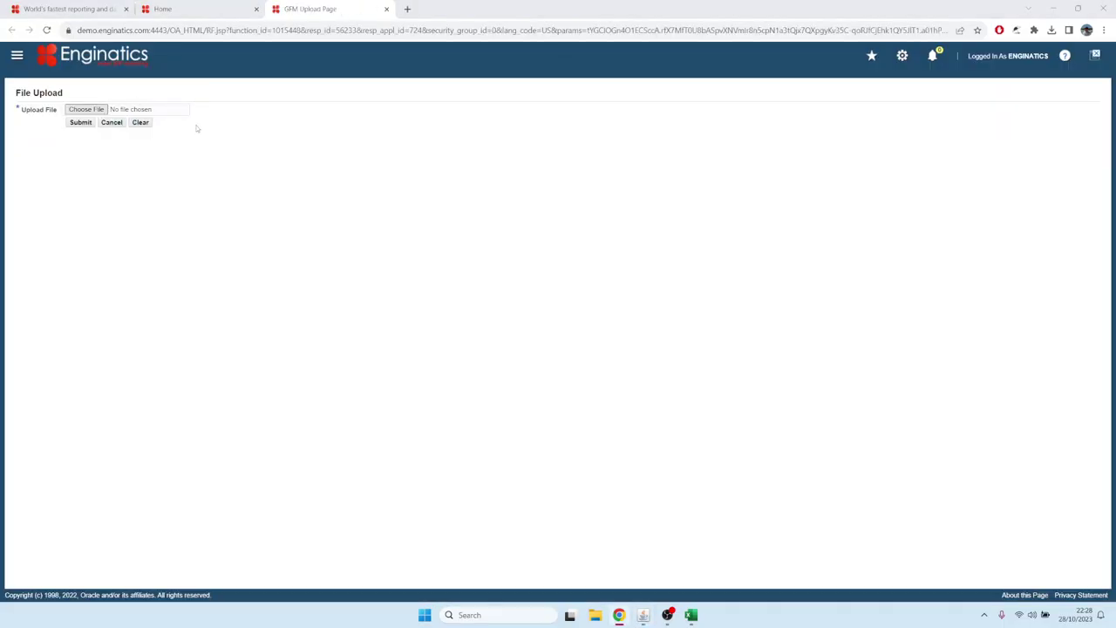
click(399, 145)
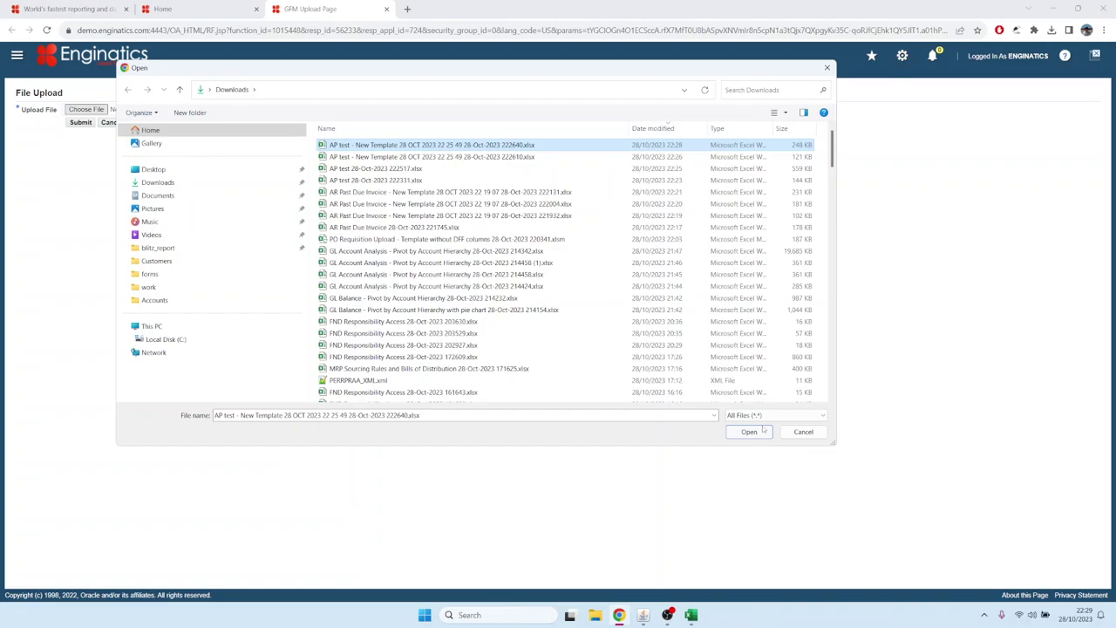
click(749, 432)
click(81, 122)
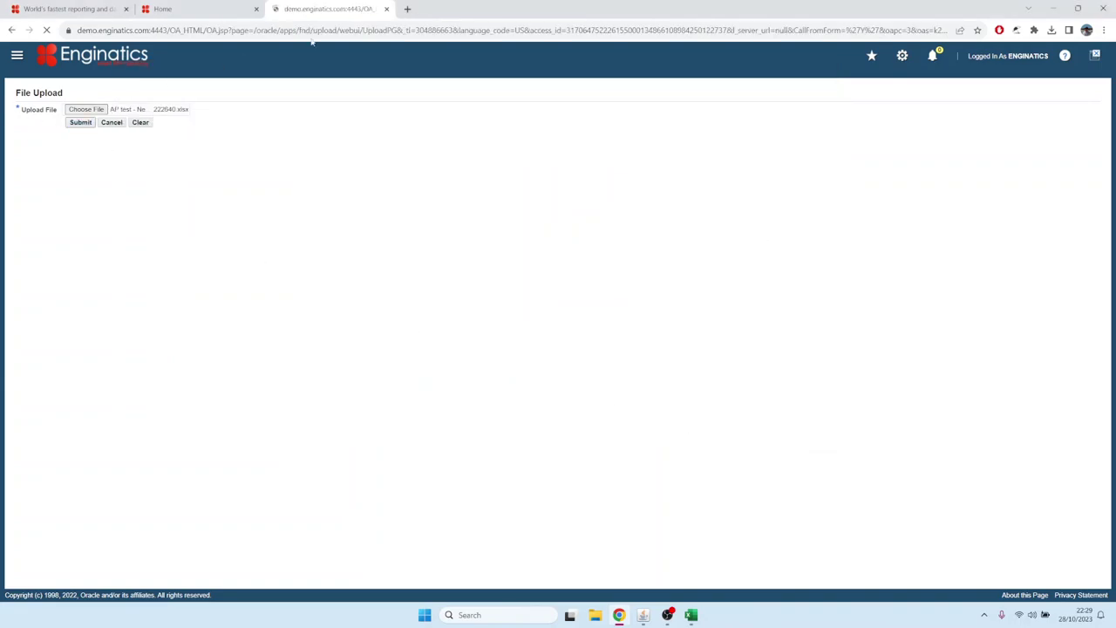
click(386, 9)
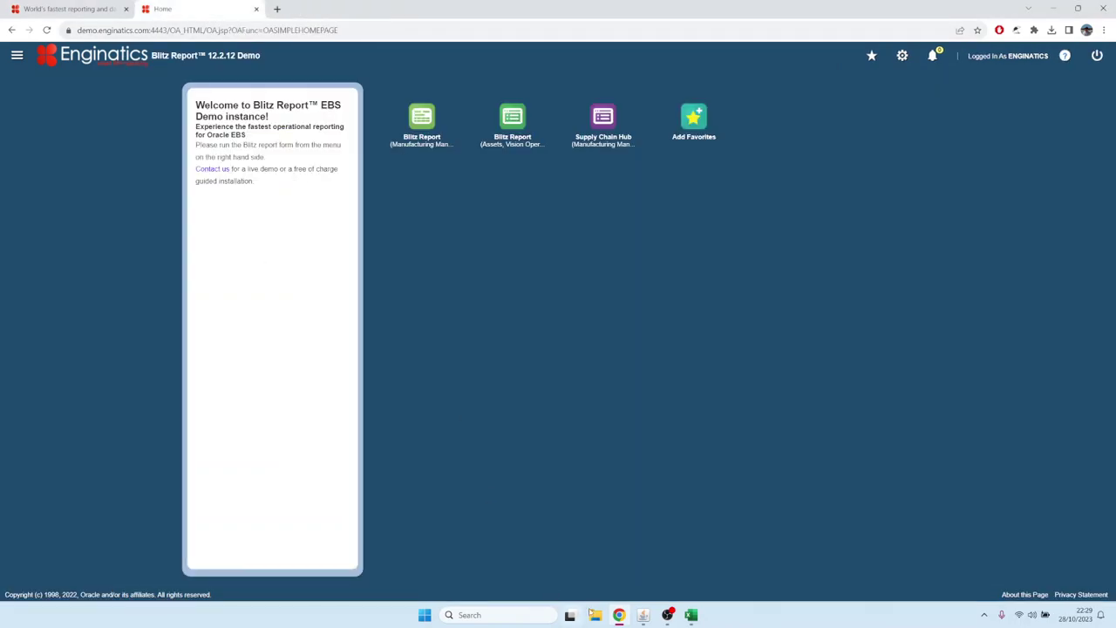
click(642, 614)
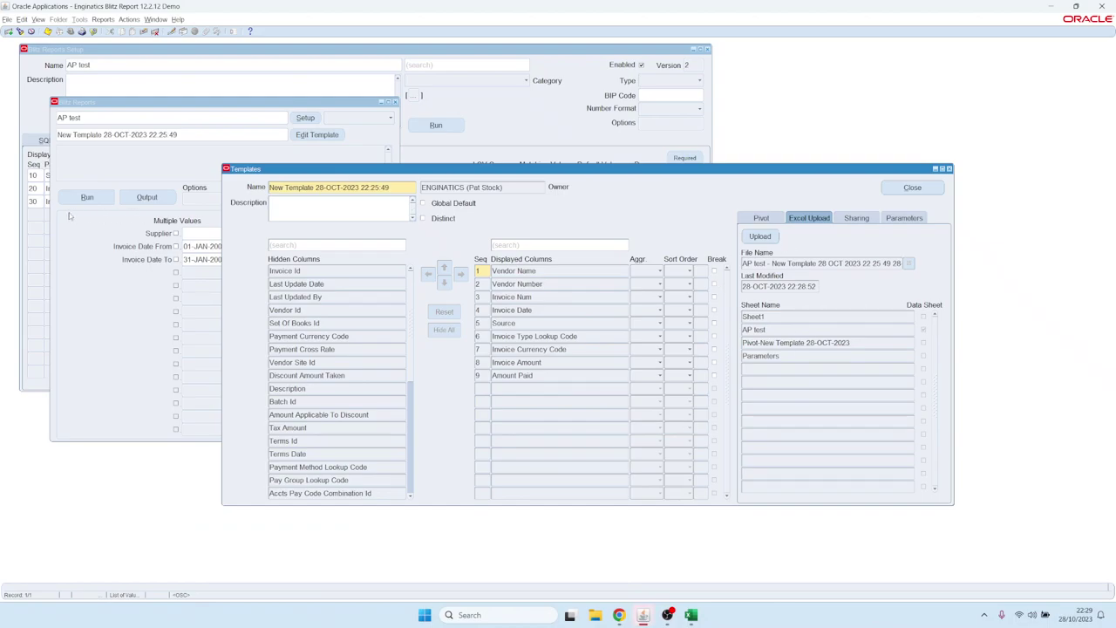
Change the invoice date range to 01-JAN-2007 through 31-DEC-2007 and run the AP test report
click(97, 181)
click(266, 247)
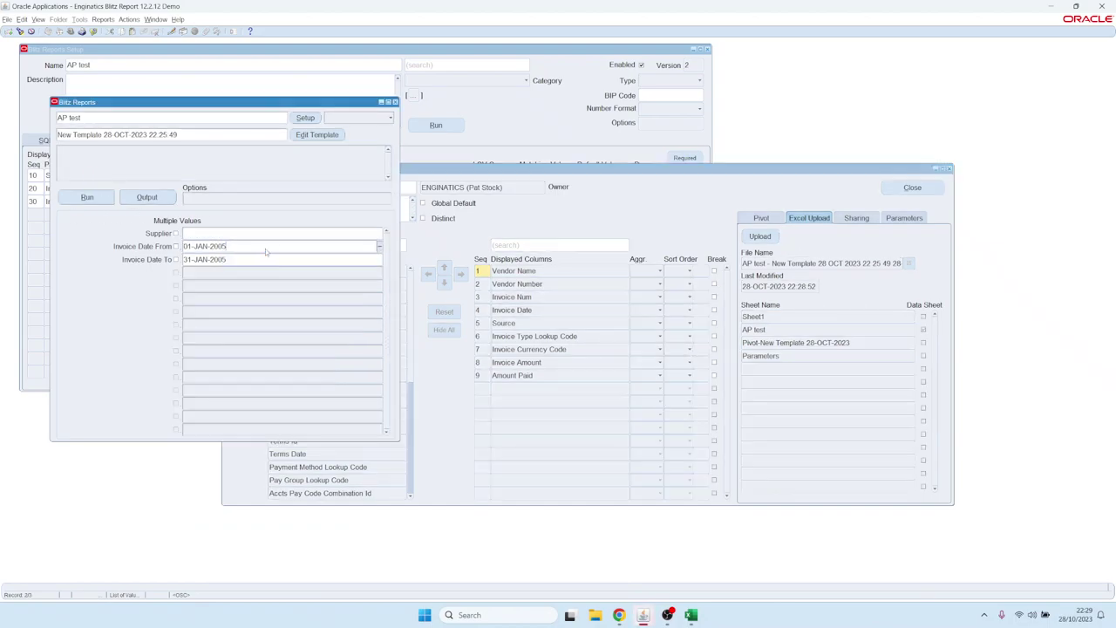
key(BackSpace)
text(7)
key(Tab)
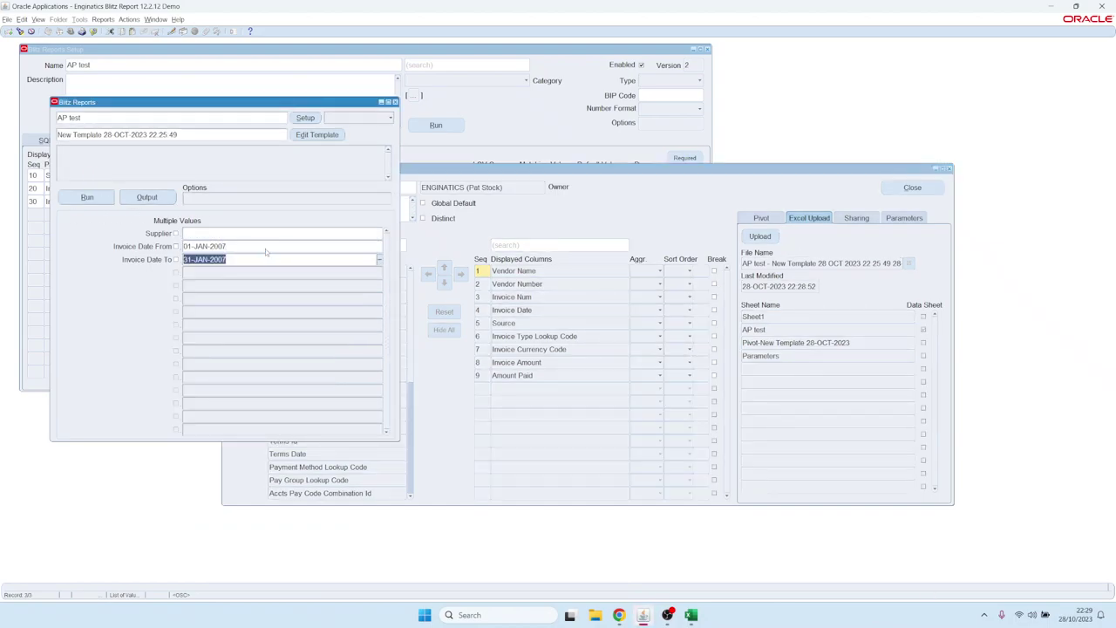
key(Left)
key(Left)
key(Left)
key(Left)
key(Left)
key(shift+Left)
key(shift+Left)
key(shift+Left)
text(dec)
key(alt+r)
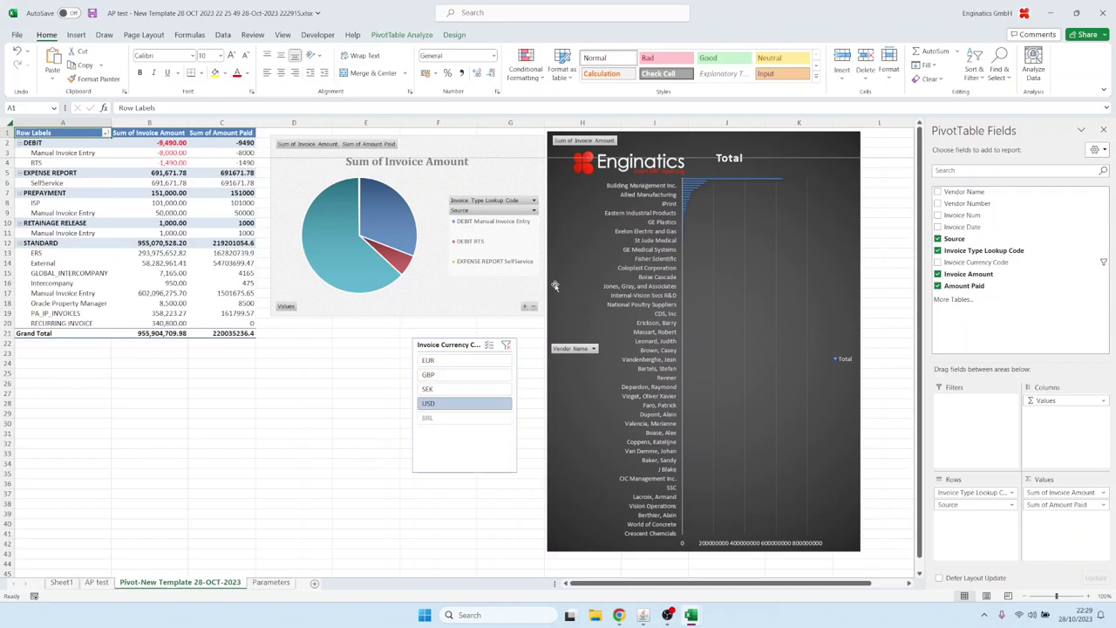
Inspect the AP test Invoice Date filter list for 2007-only dates, then switch back to Oracle
click(103, 583)
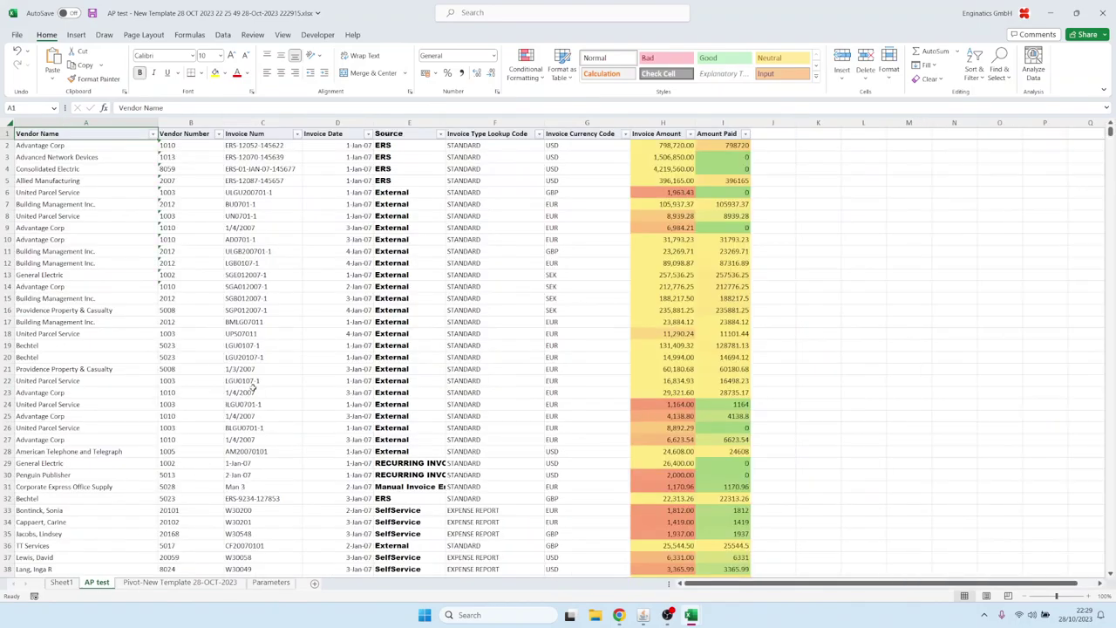
drag(341, 192, 340, 310)
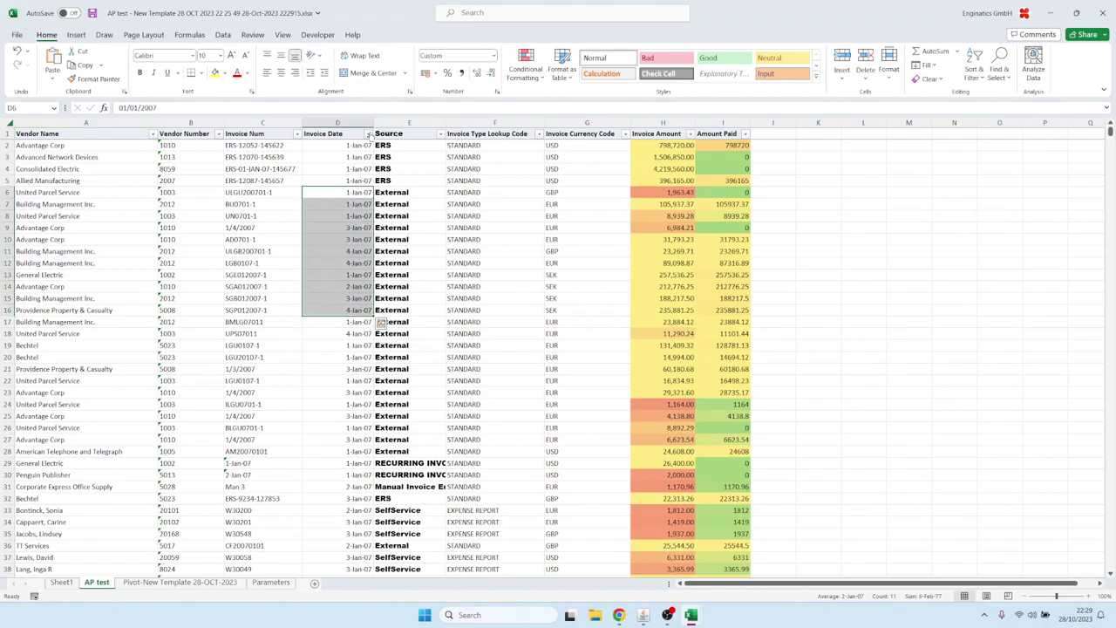
click(368, 134)
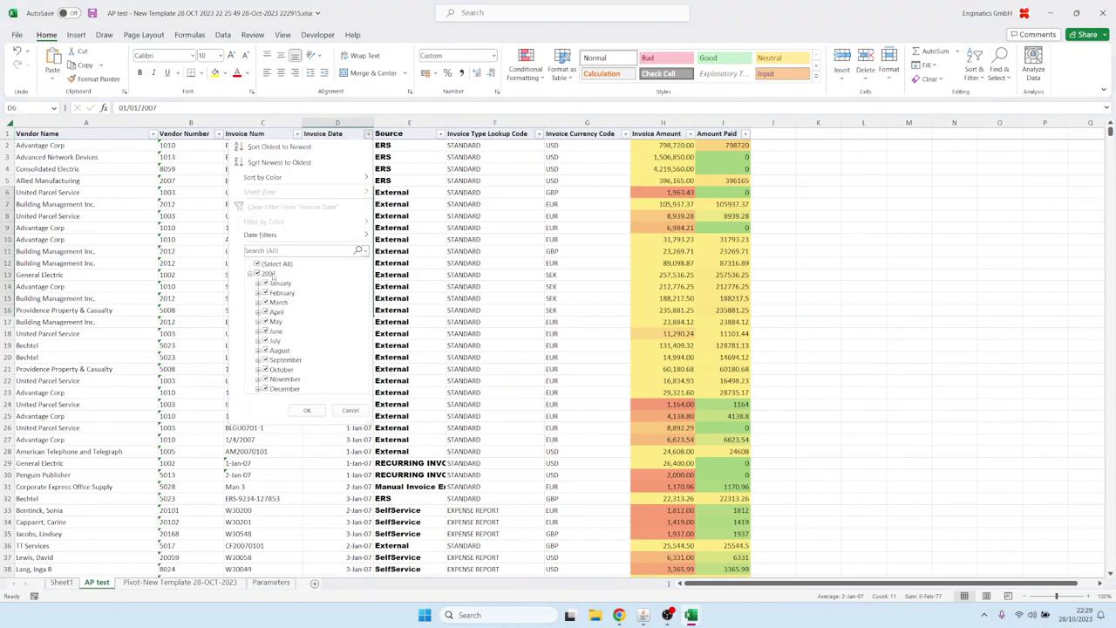
click(349, 410)
click(224, 584)
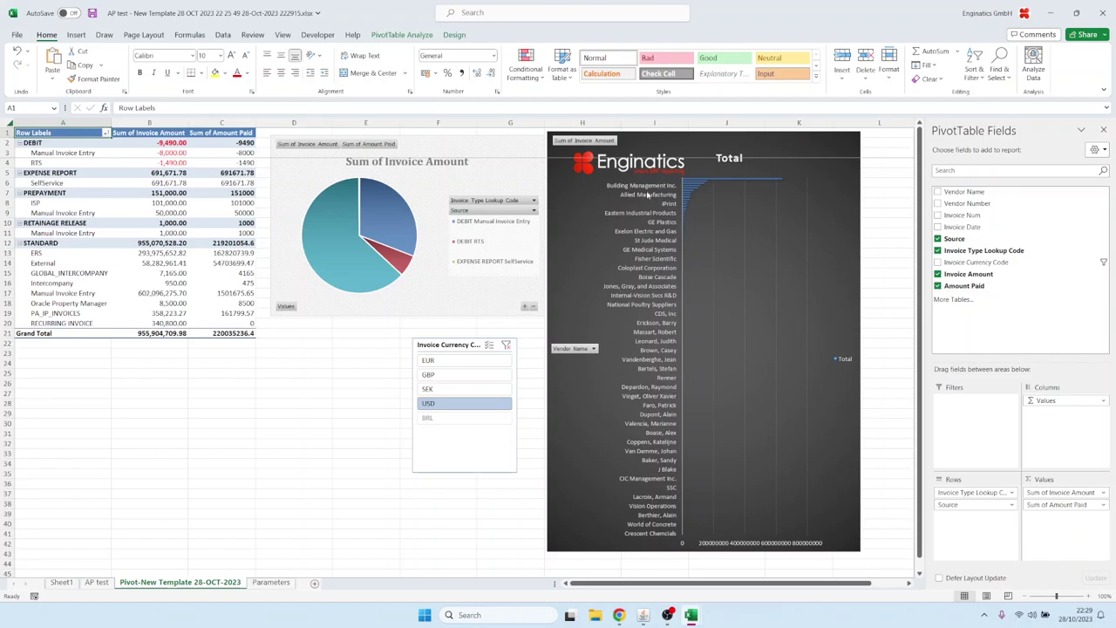
click(642, 615)
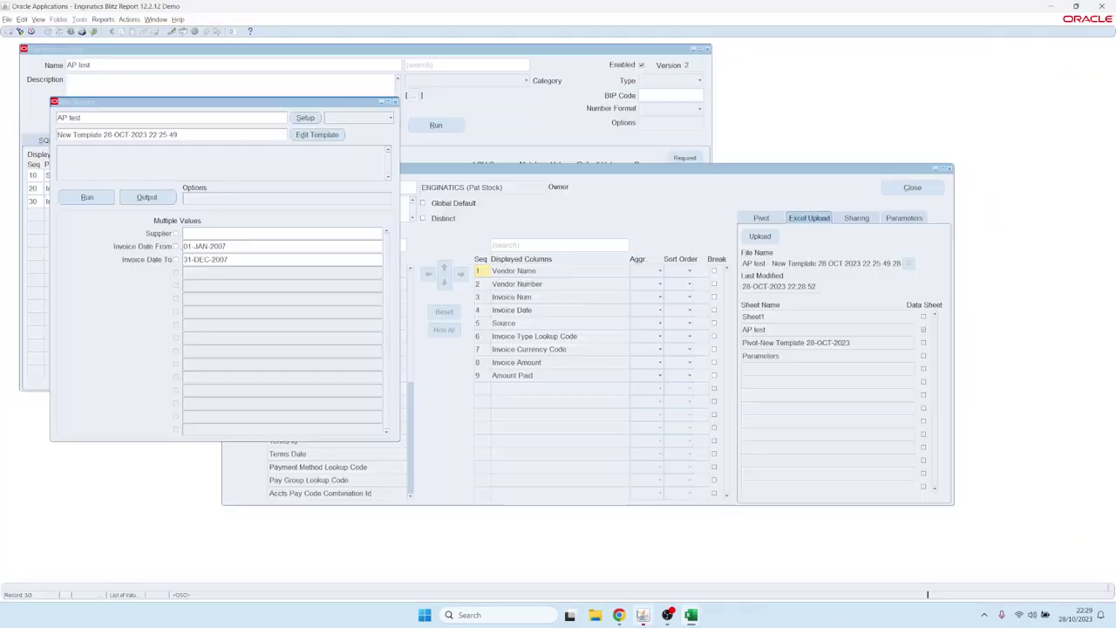
Close the Templates window, click into the Invoice Date From and Supplier fields, then bring up the 2007 Excel output
click(618, 197)
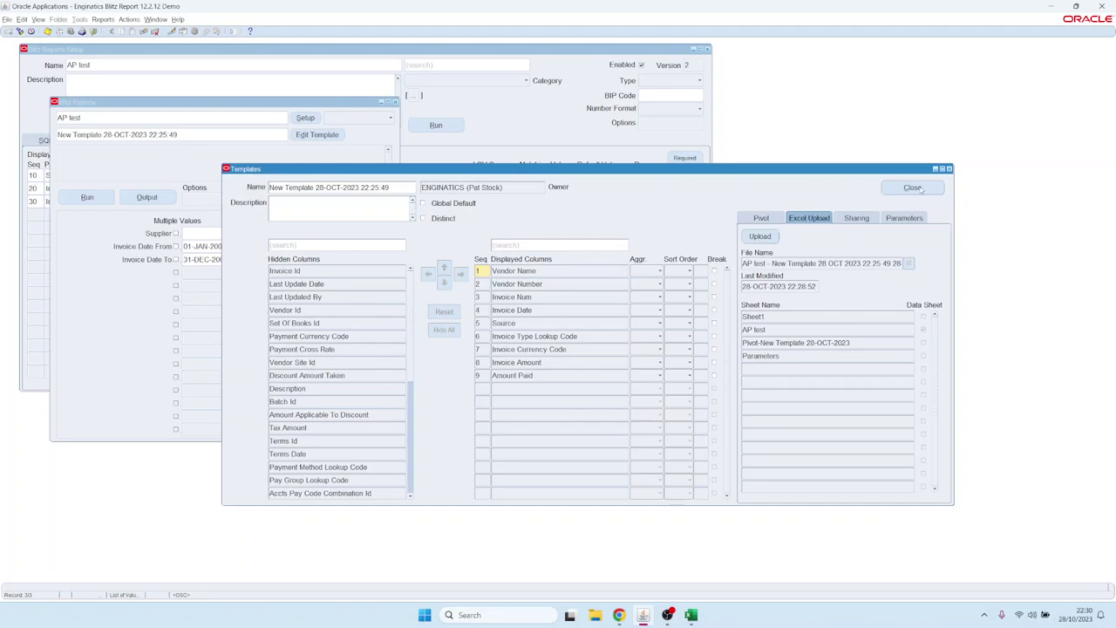
click(912, 187)
click(236, 248)
click(239, 251)
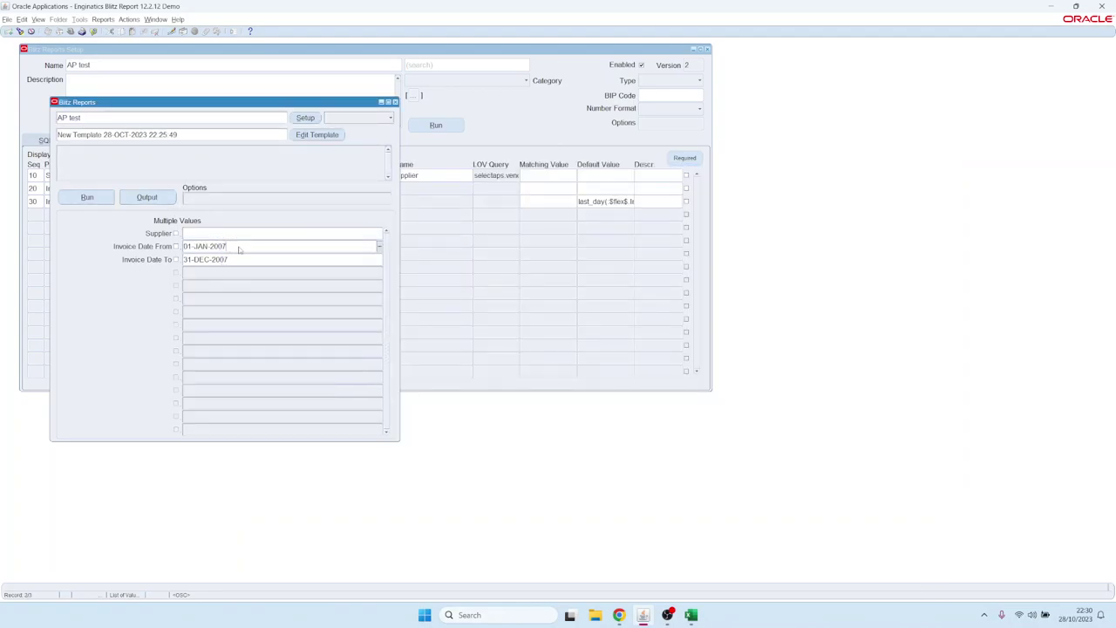
click(195, 233)
click(691, 615)
click(1055, 554)
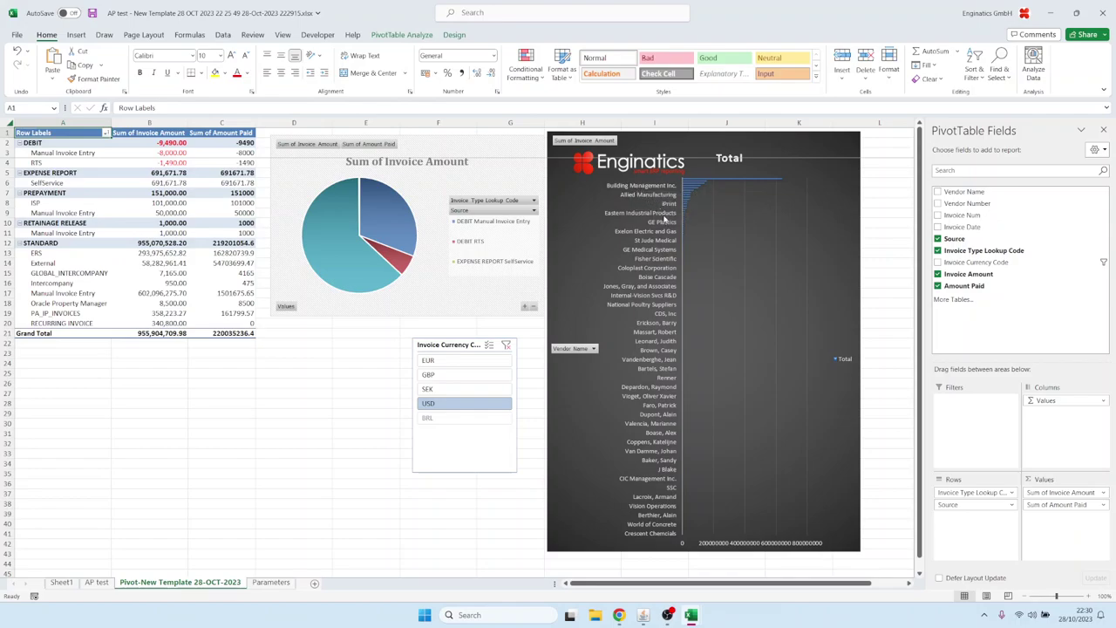
Copy the 13 largest 2007 supplier names from A147:A159 of Sheet1's vendor pivot
click(96, 582)
click(61, 583)
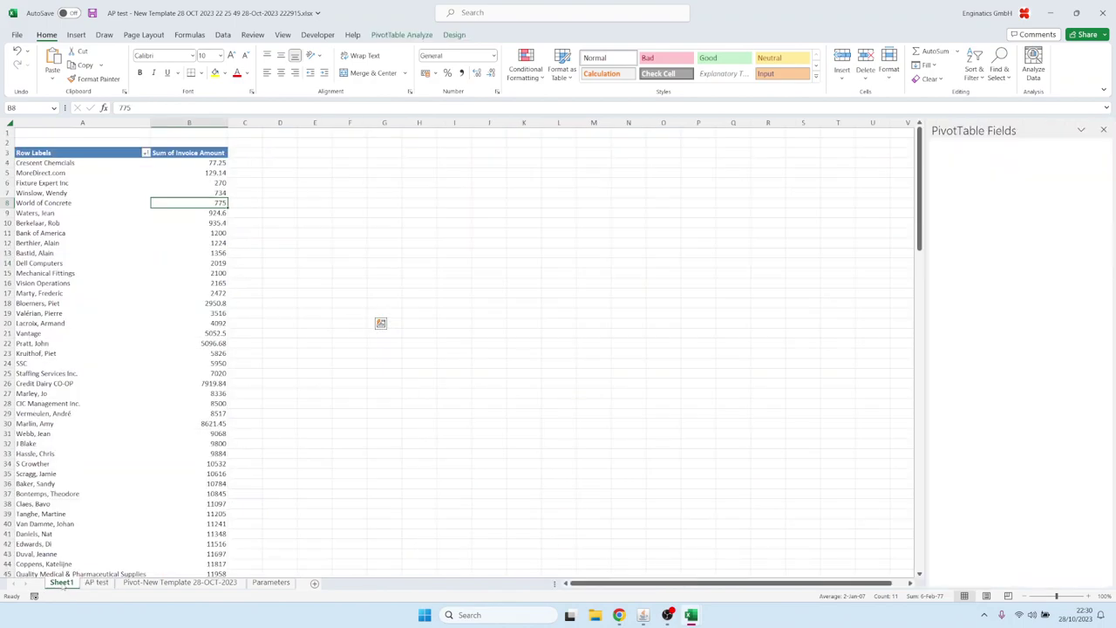
scroll(112, 356, down, 20)
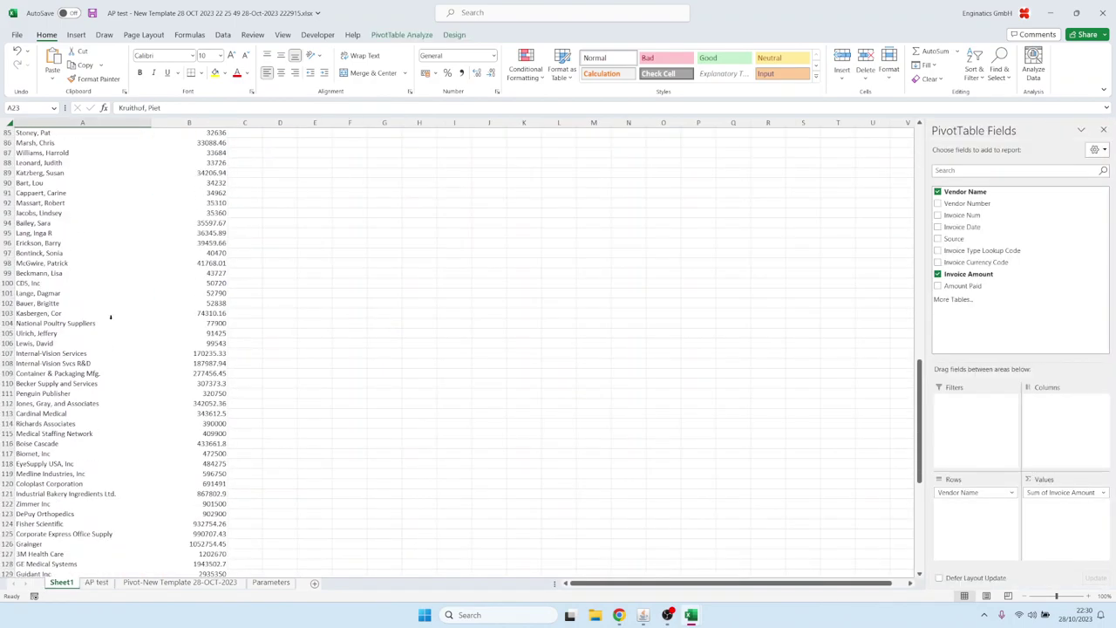
scroll(106, 318, down, 12)
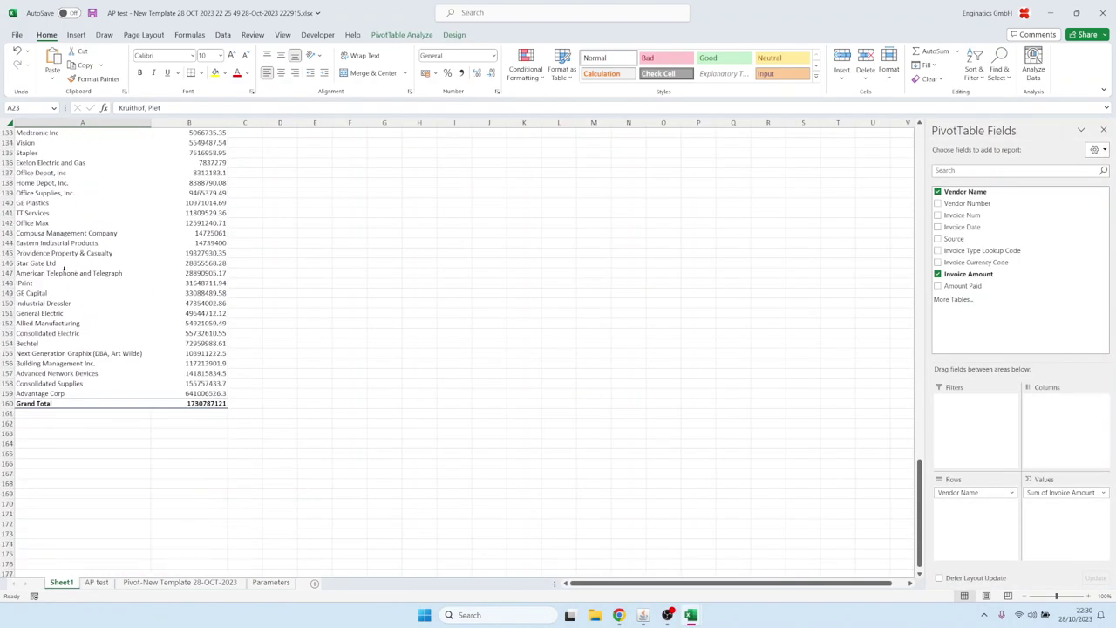
drag(77, 272, 76, 393)
key(ctrl+c)
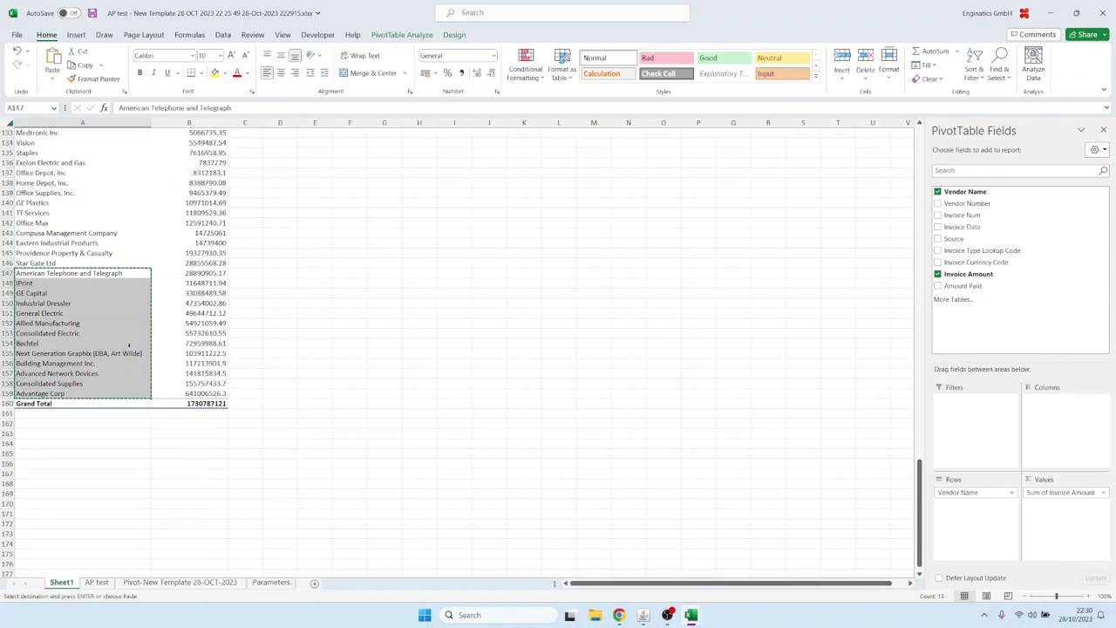
Rerun AP test with Supplier set to multiple values, using the pasted top suppliers
click(643, 615)
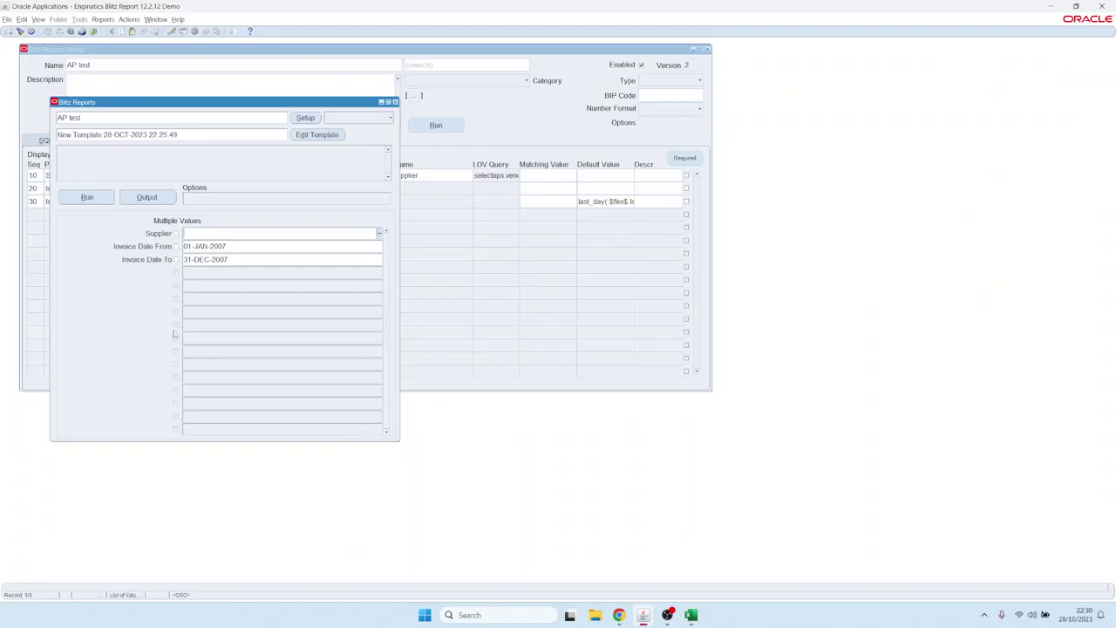
click(175, 232)
key(ctrl+l)
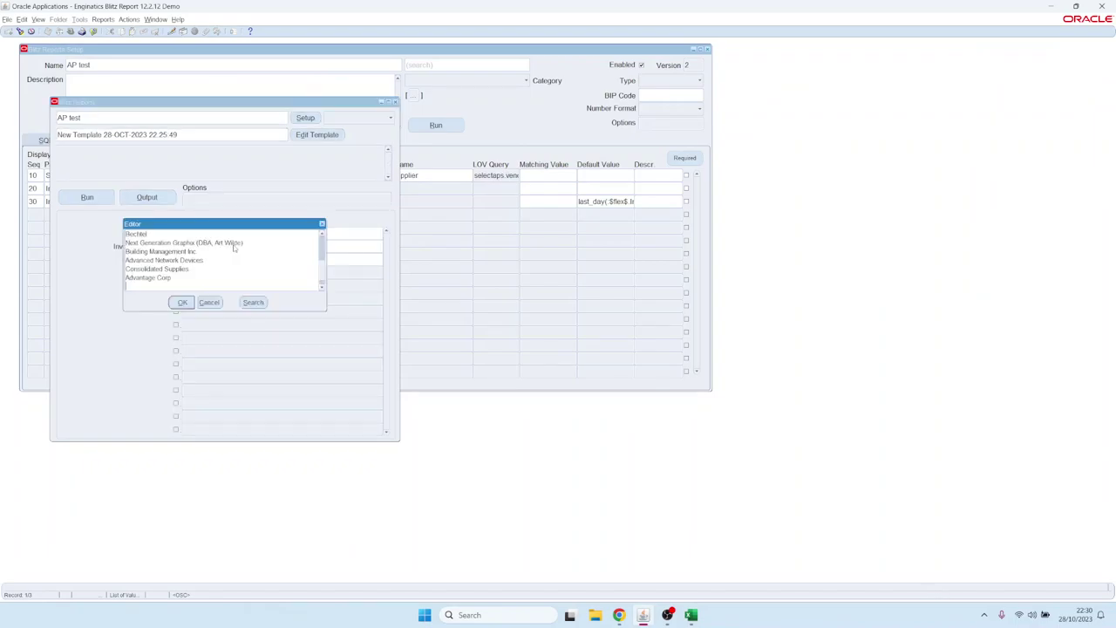
key(Return)
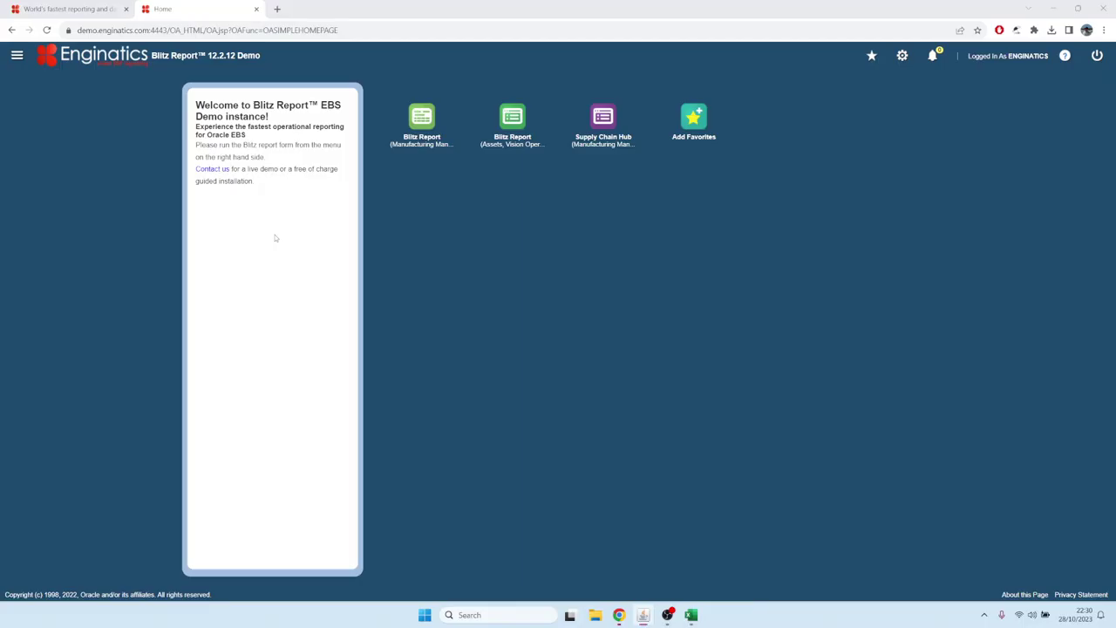
Review the top-supplier output in Excel, then open the AP test report setup
key(alt+Tab)
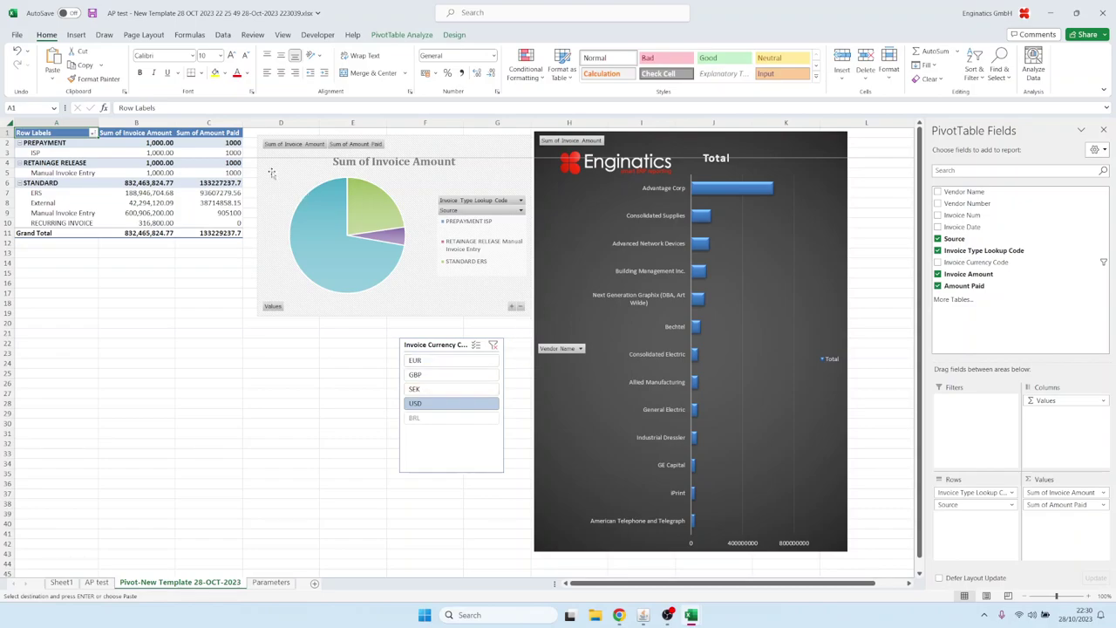
mouse_move(644, 617)
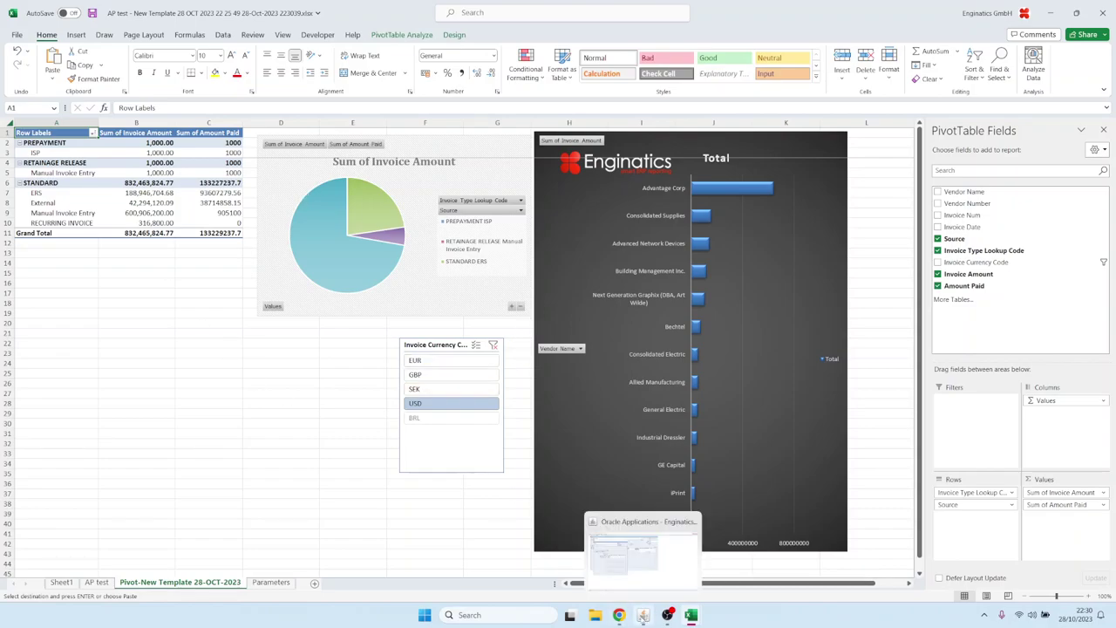
click(643, 617)
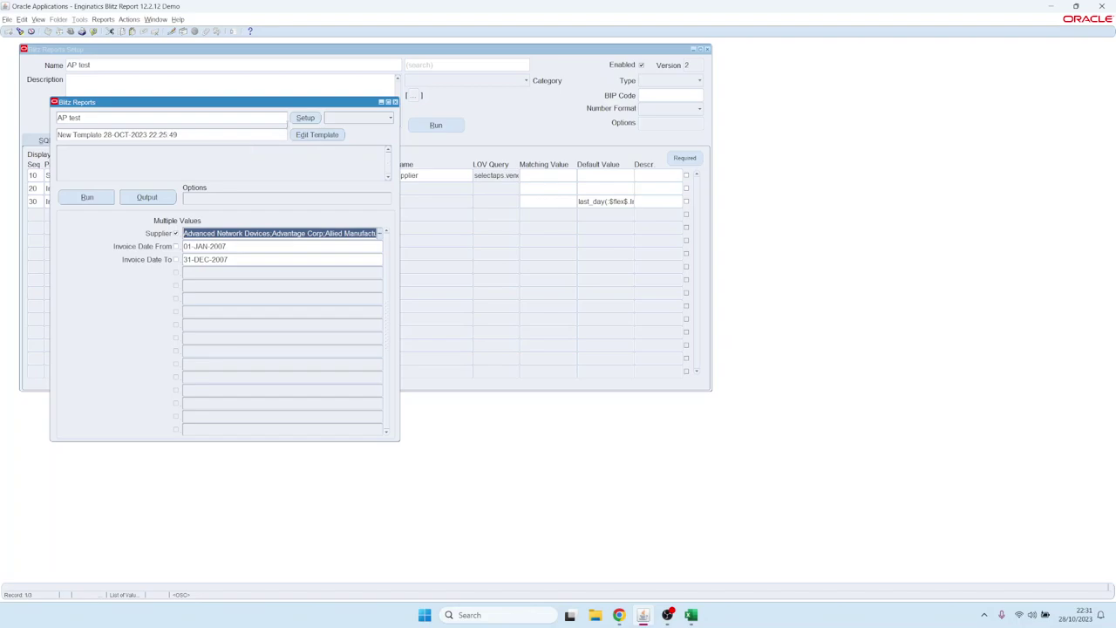
click(306, 119)
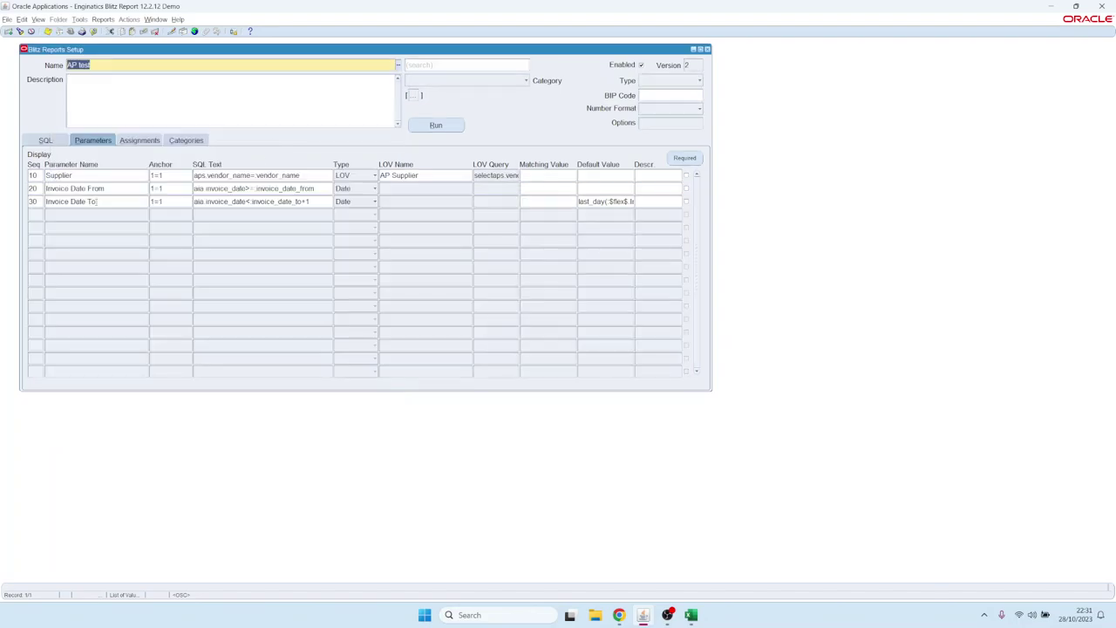
Look over the report's SQL query and parameters in the setup form
click(45, 141)
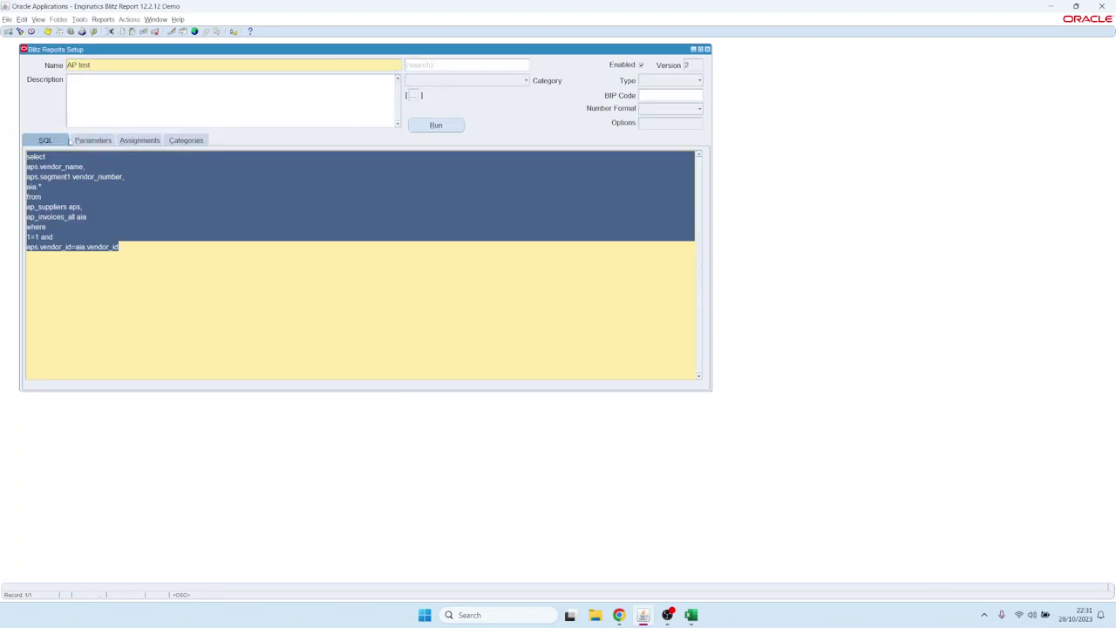
click(127, 69)
click(81, 142)
Add an application-level assignment for Payables
click(139, 141)
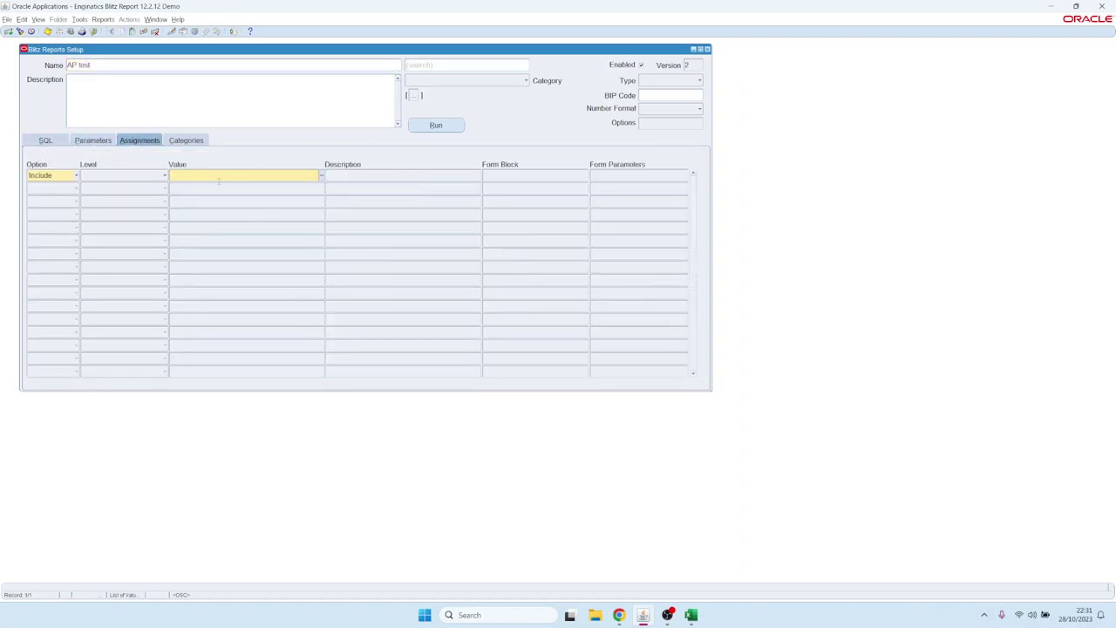
click(160, 176)
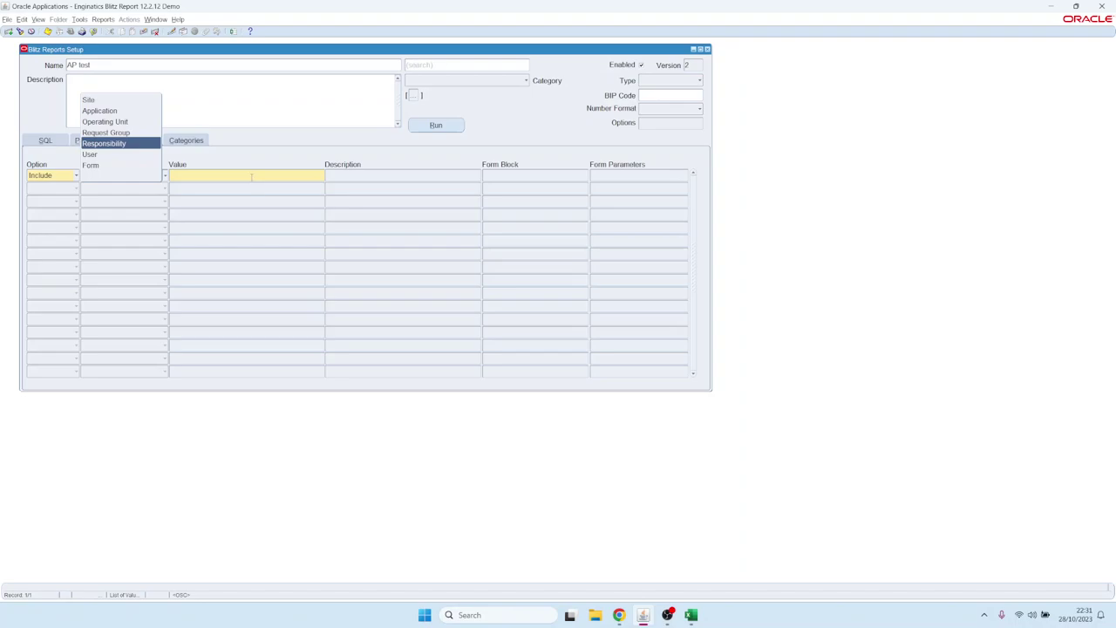
click(124, 110)
text(pa%)
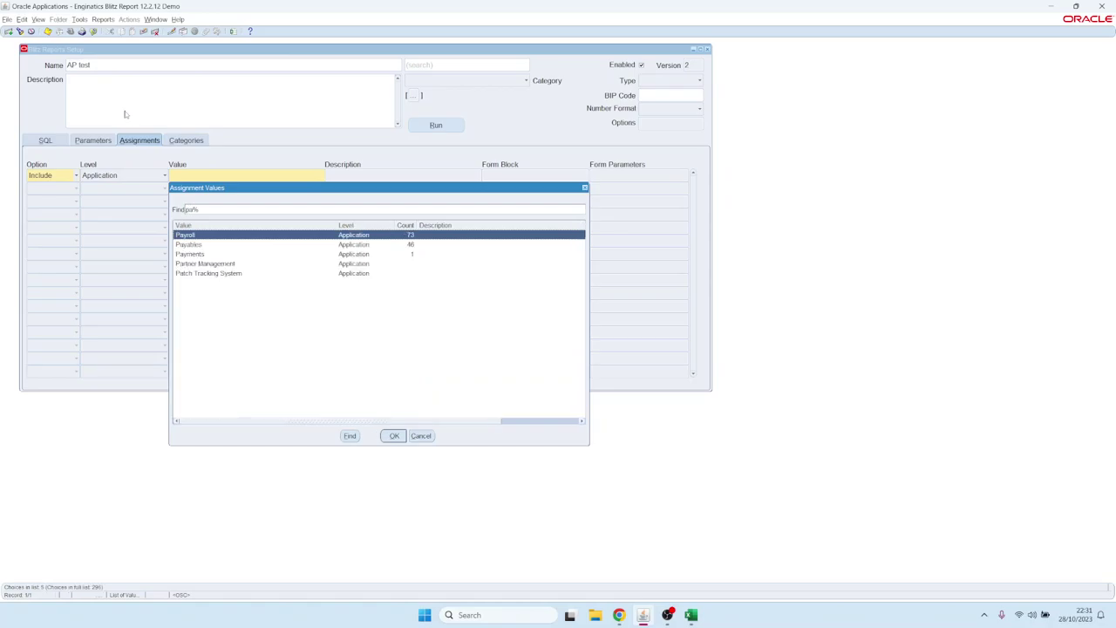
key(Down)
key(Return)
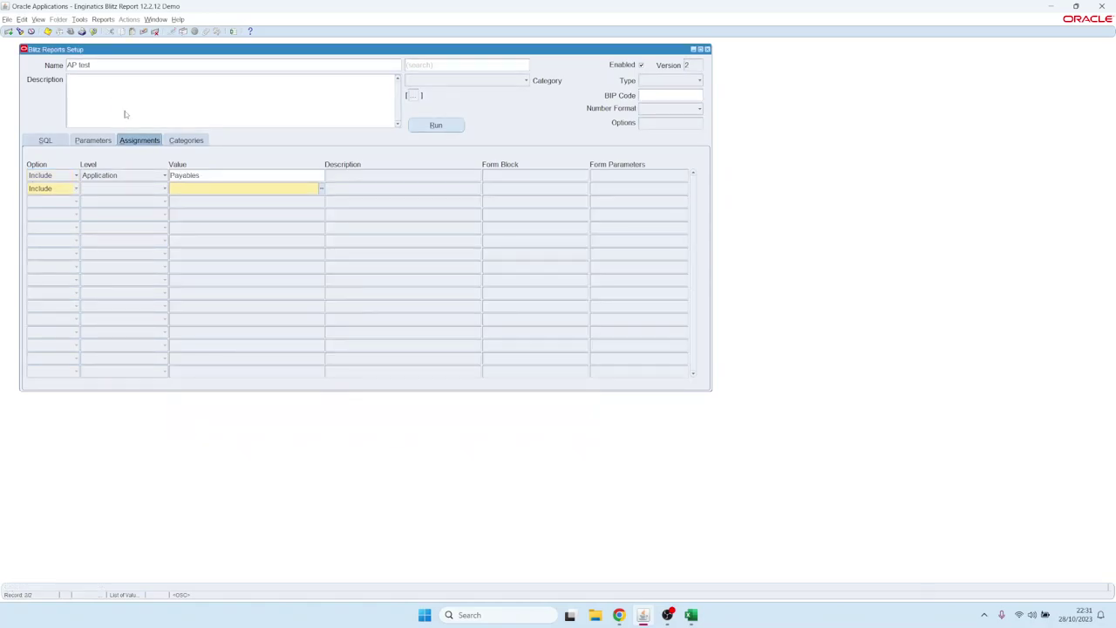
Add a form-level assignment for the APXINWKB Invoice Workbench form
click(164, 189)
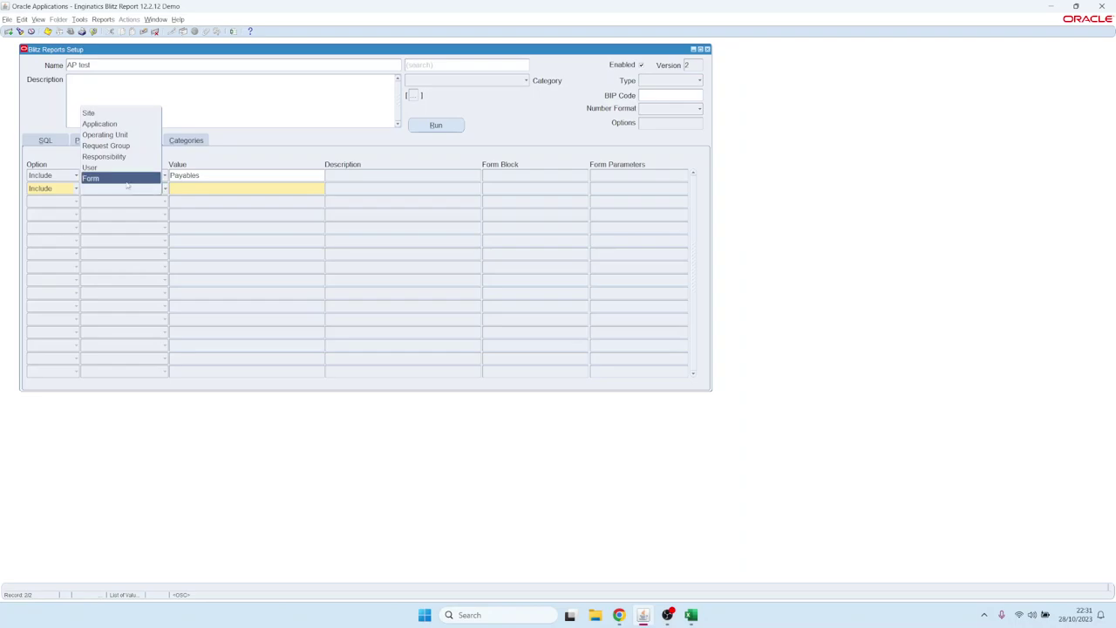
click(123, 181)
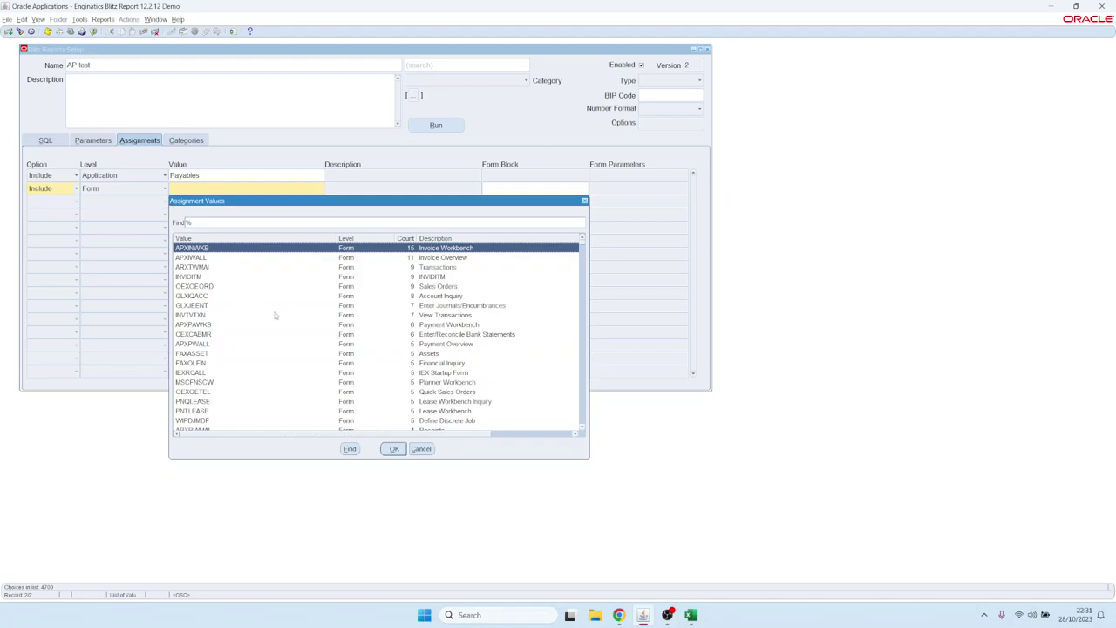
key(Down)
key(Down)
key(Down)
key(Down)
key(Down)
key(Down)
key(Down)
key(Down)
key(Down)
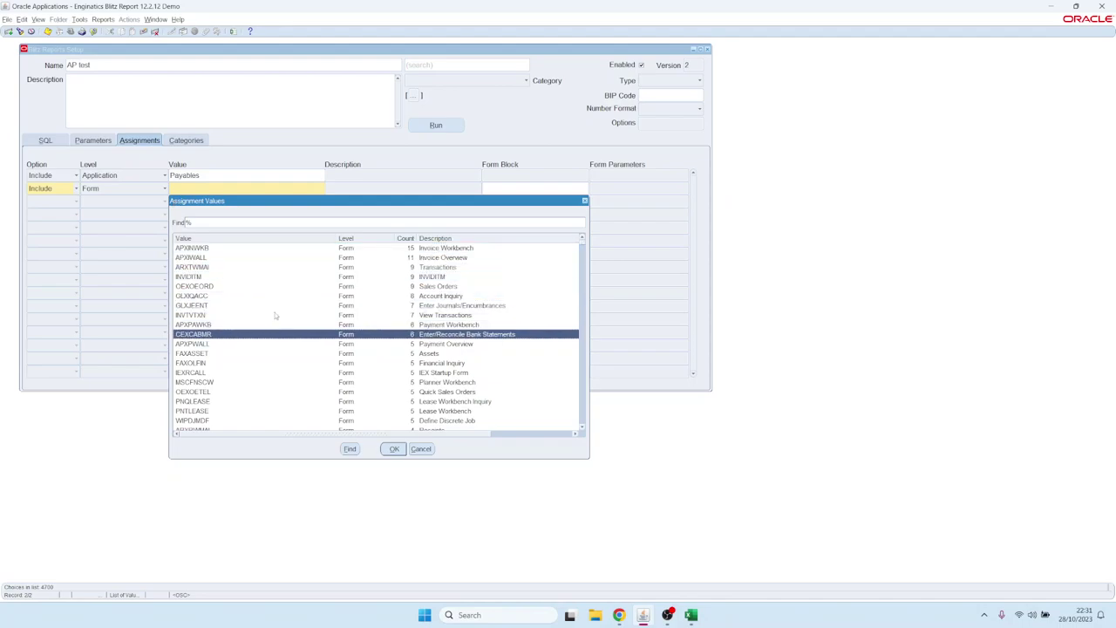
key(Up)
key(Up)
key(Up)
key(Up)
key(Up)
key(Up)
key(Up)
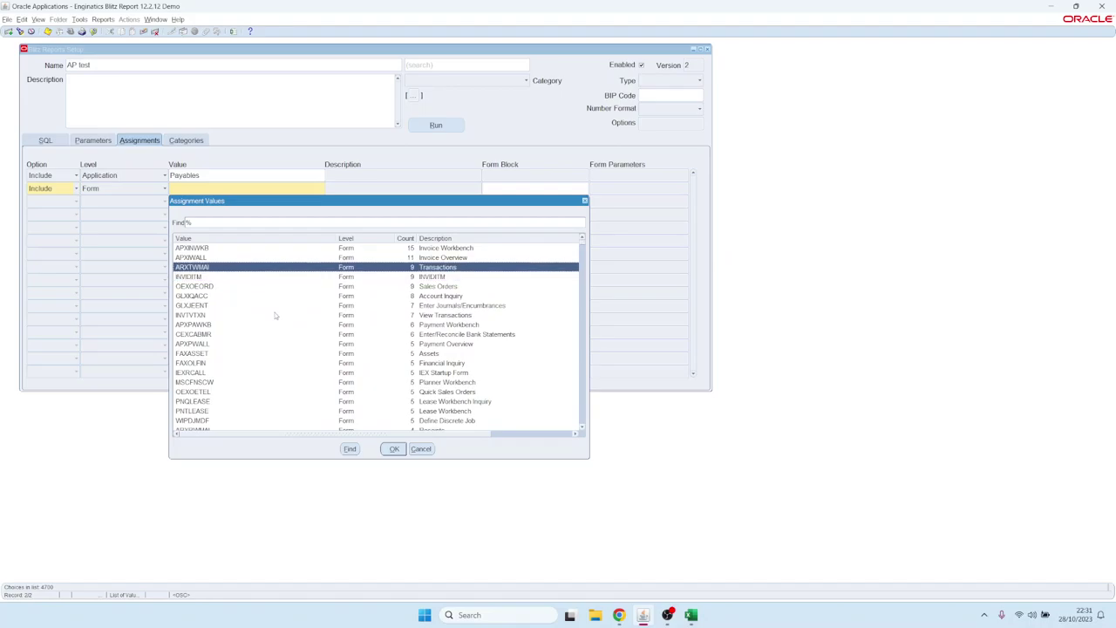
key(Up)
key(Up)
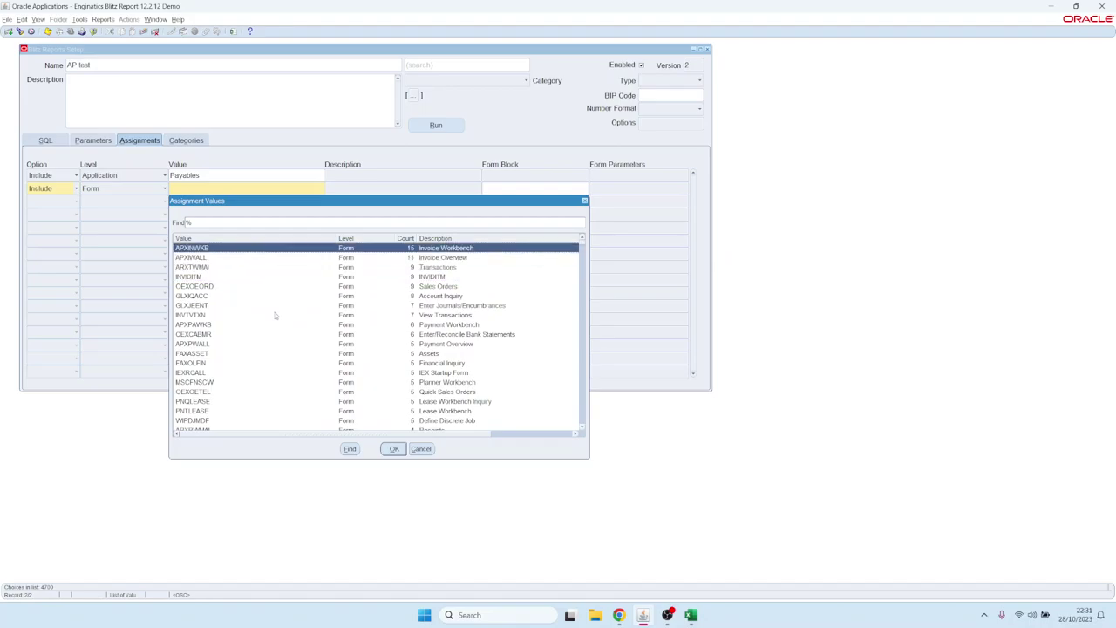
key(Return)
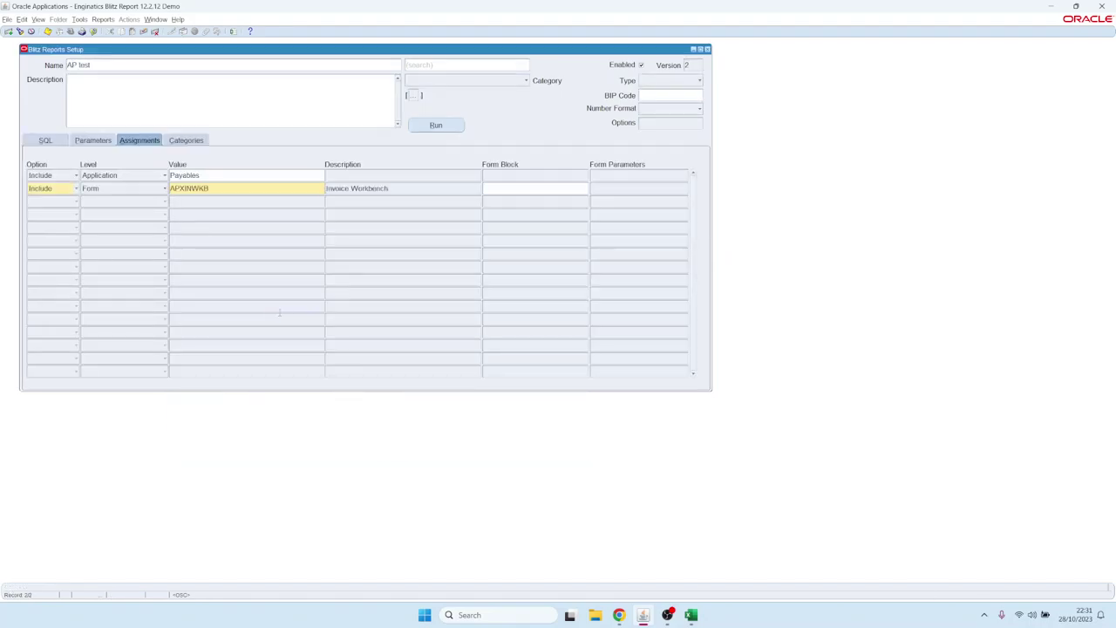
Close the report setup and switch responsibility to Payables, Vision Operations (USA)
key(F4)
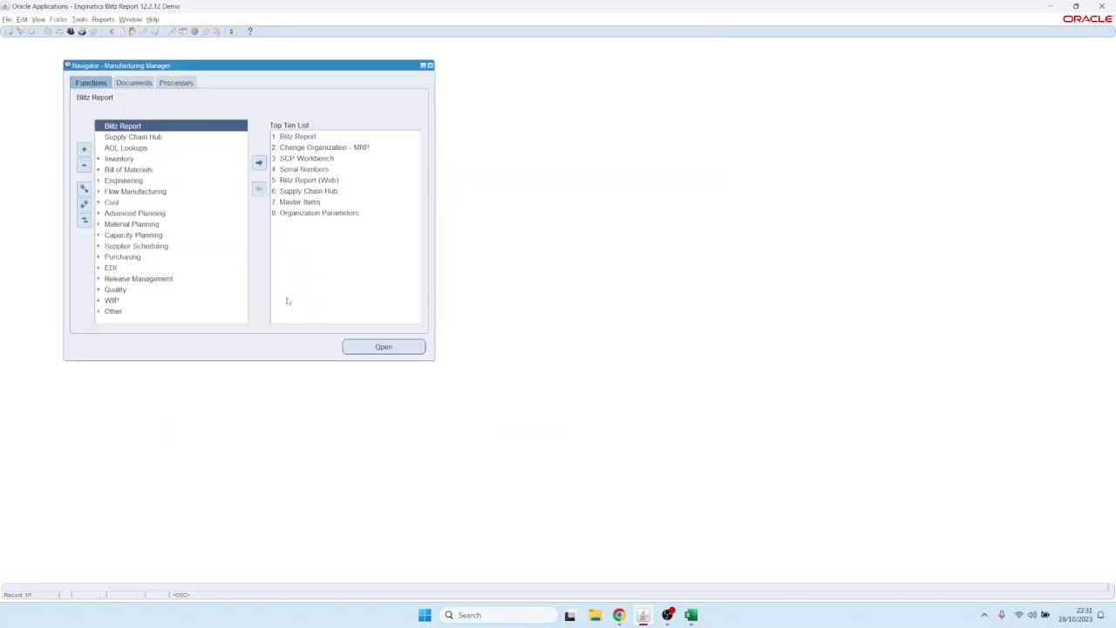
key(ctrl+l)
text(p%)
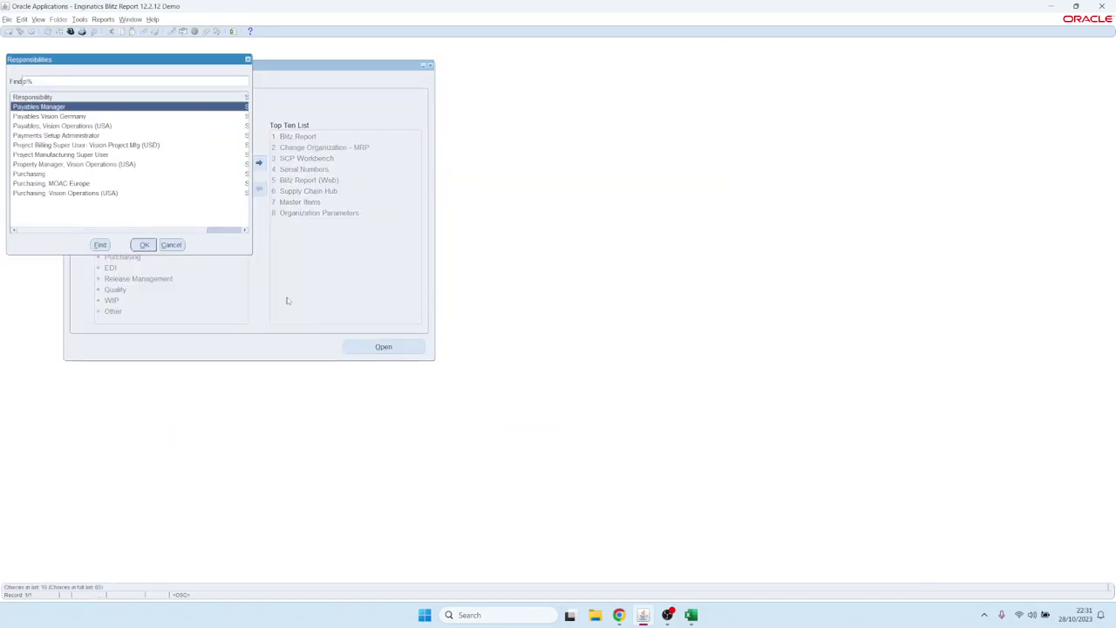
key(Down)
key(Down)
key(Return)
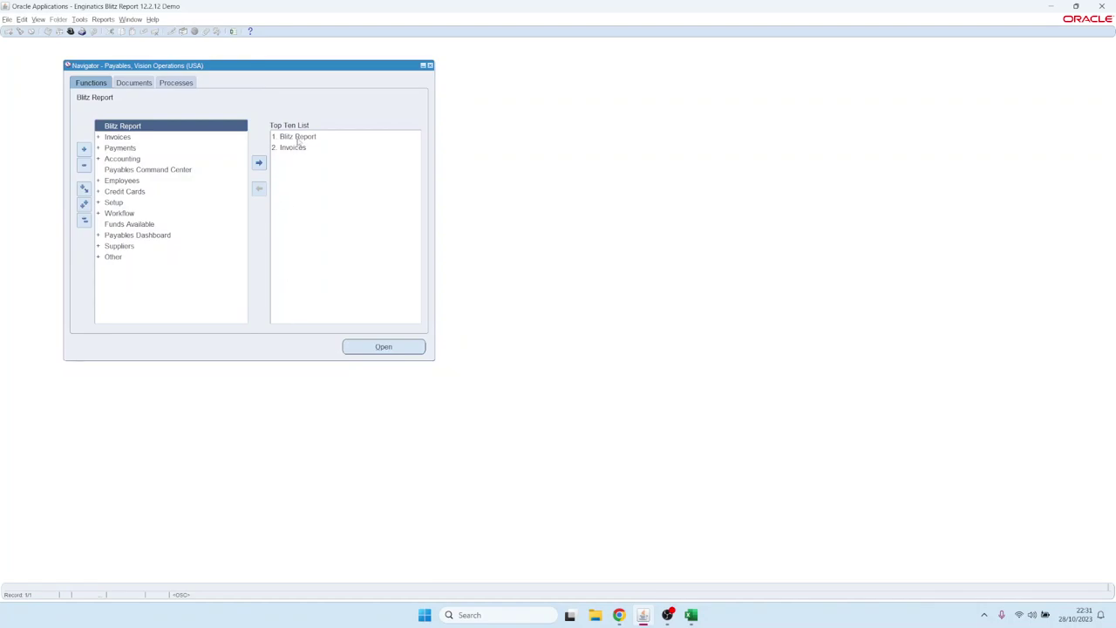
Find invoices dated 01-JAN-2005 to 31-JAN-2005 in Invoices and select the Advantage record
double_click(296, 147)
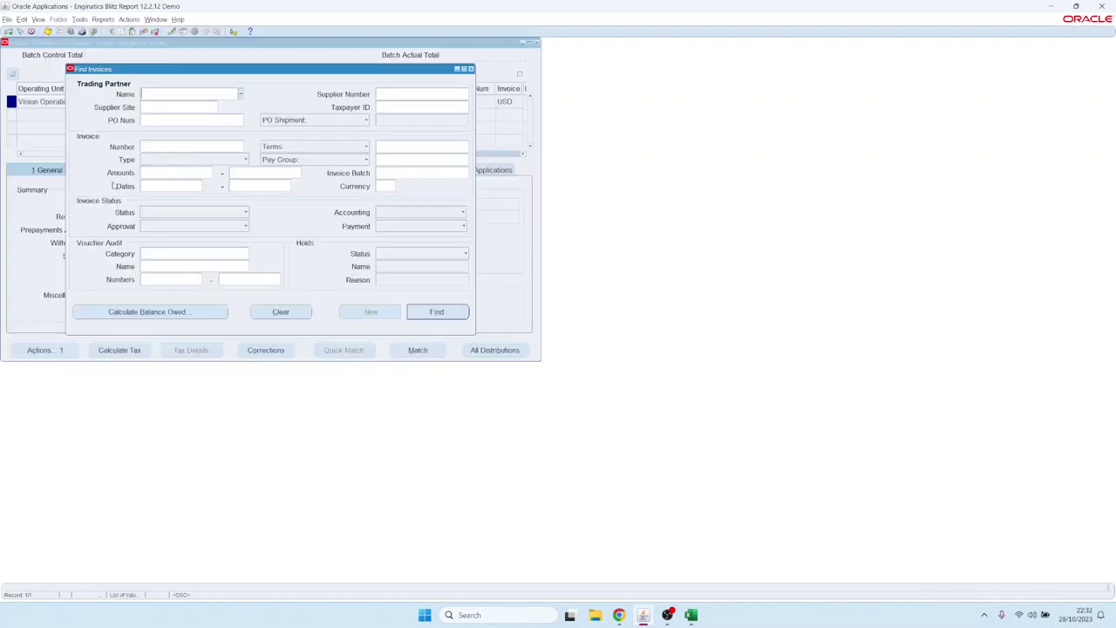
click(146, 186)
text(1-JAN-2005)
key(Tab)
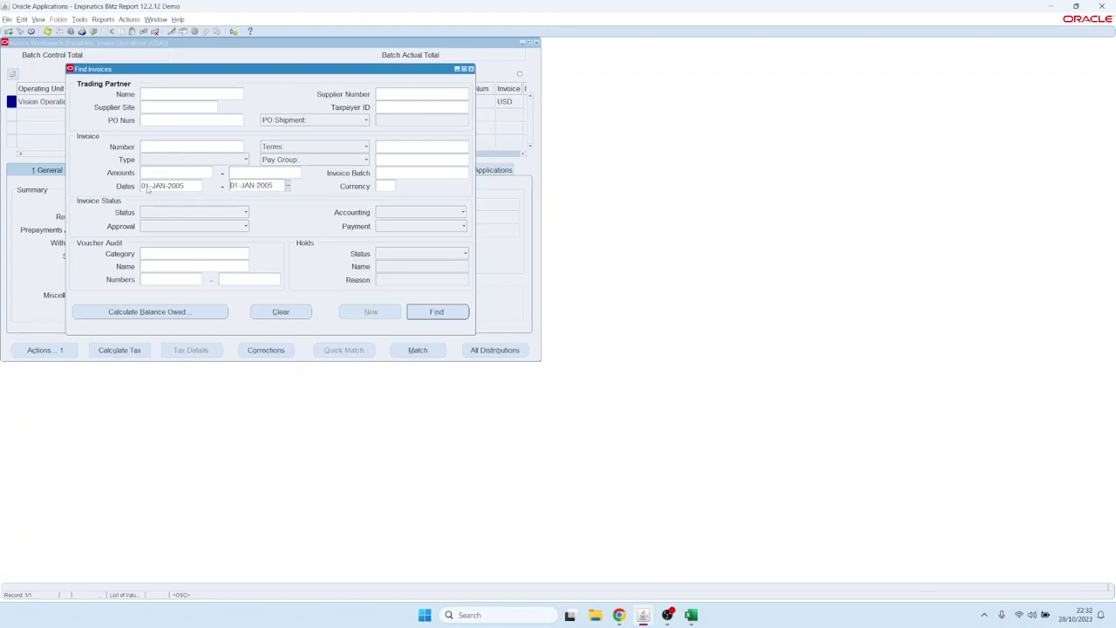
key(Delete)
text(3)
mouse_move(287, 127)
mouse_down()
mouse_move(265, 140)
mouse_move(309, 127)
mouse_up()
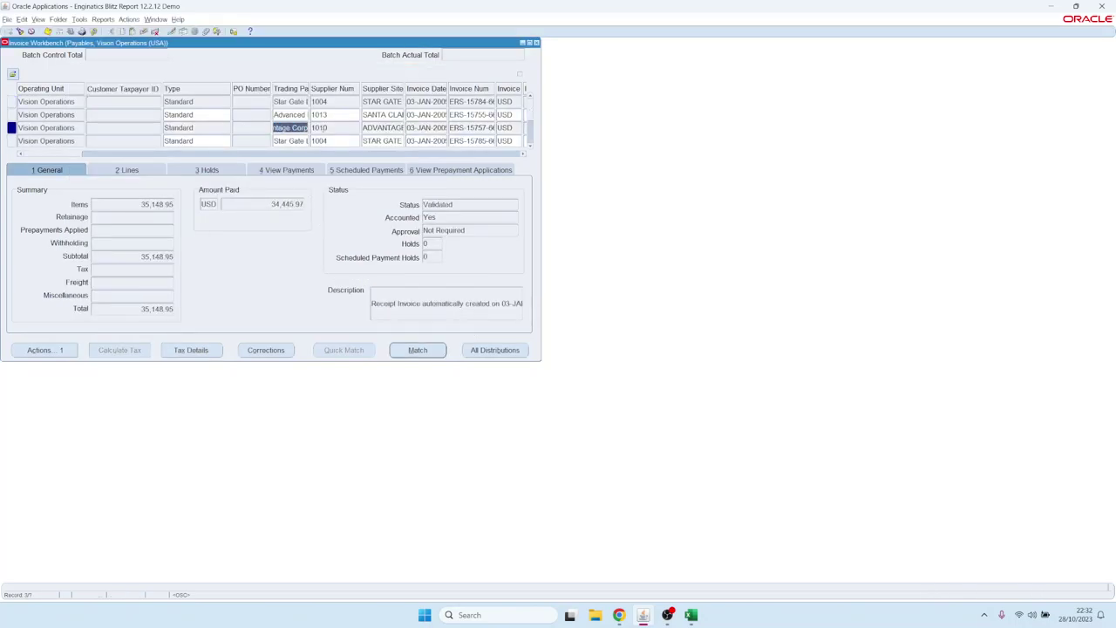
Launch Blitz Report from the Invoice Workbench, load AP test, and return to the workbench
click(234, 31)
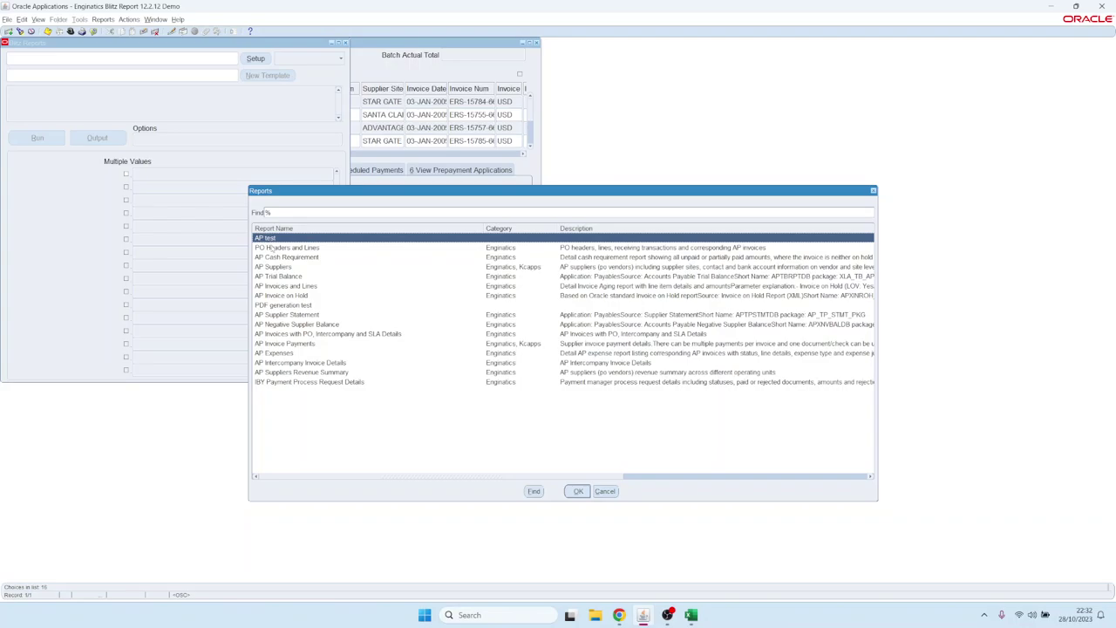
key(Return)
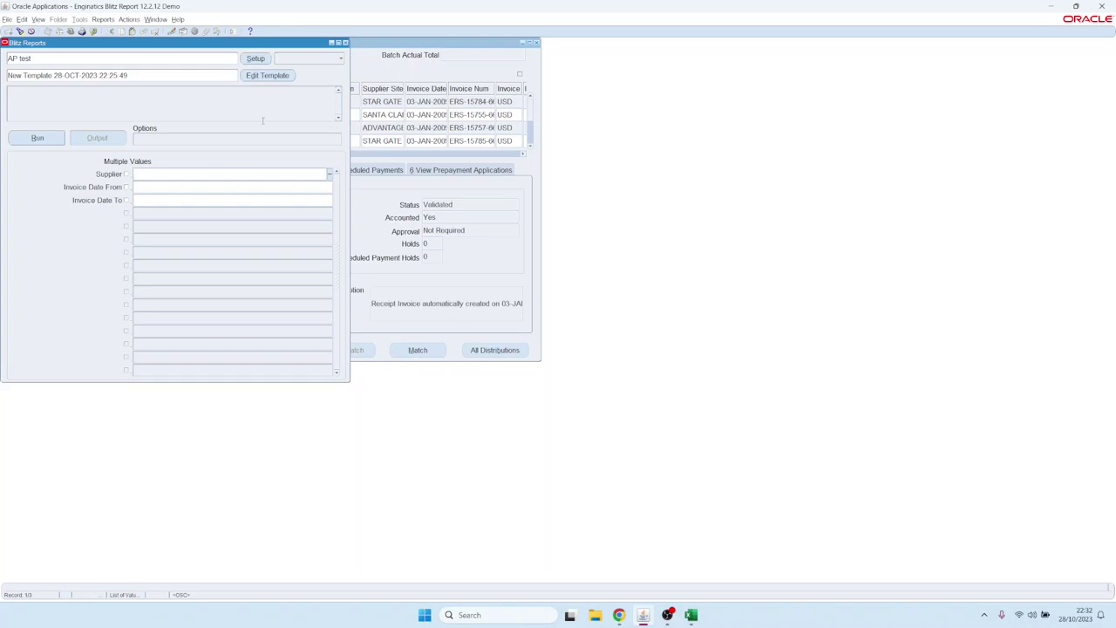
click(372, 77)
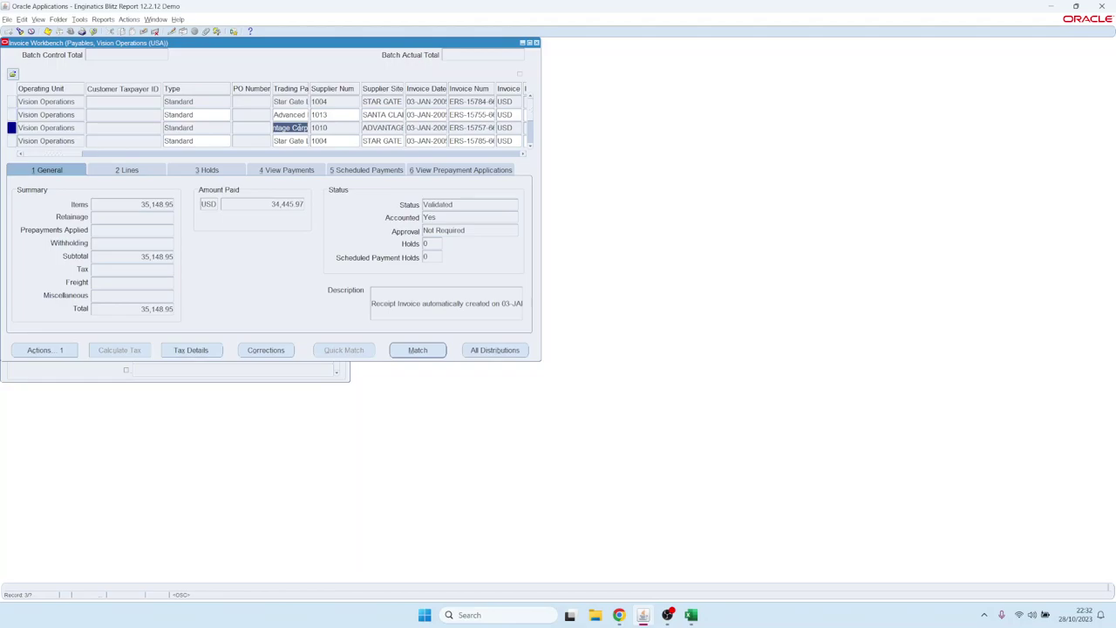
Examine the supplier field via Help > Diagnostics to get its block and item names
click(178, 19)
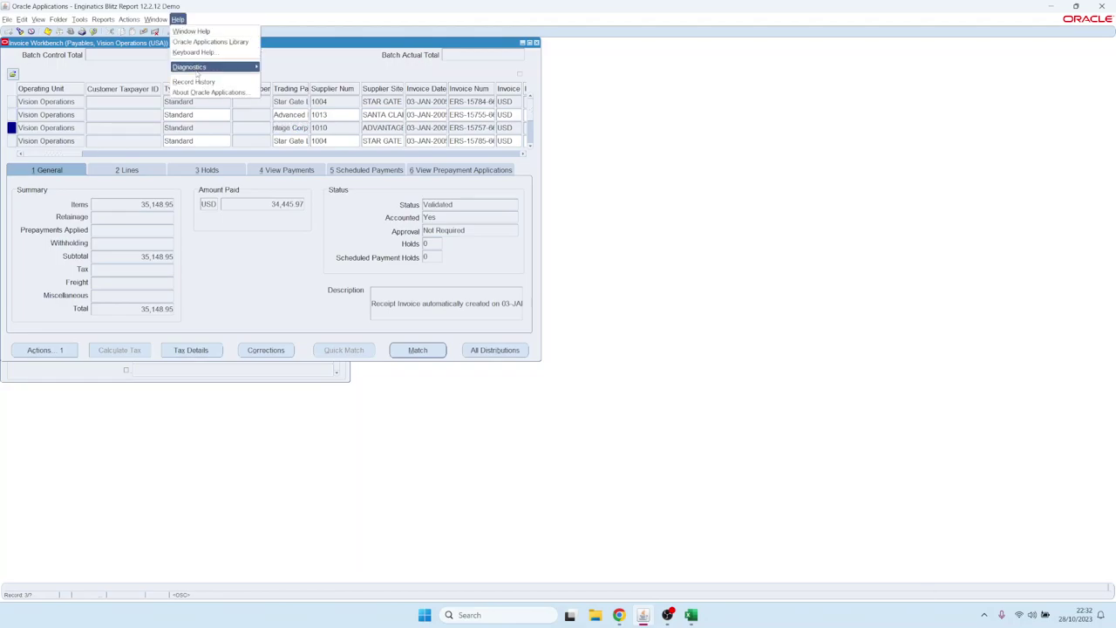
mouse_move(210, 67)
click(283, 78)
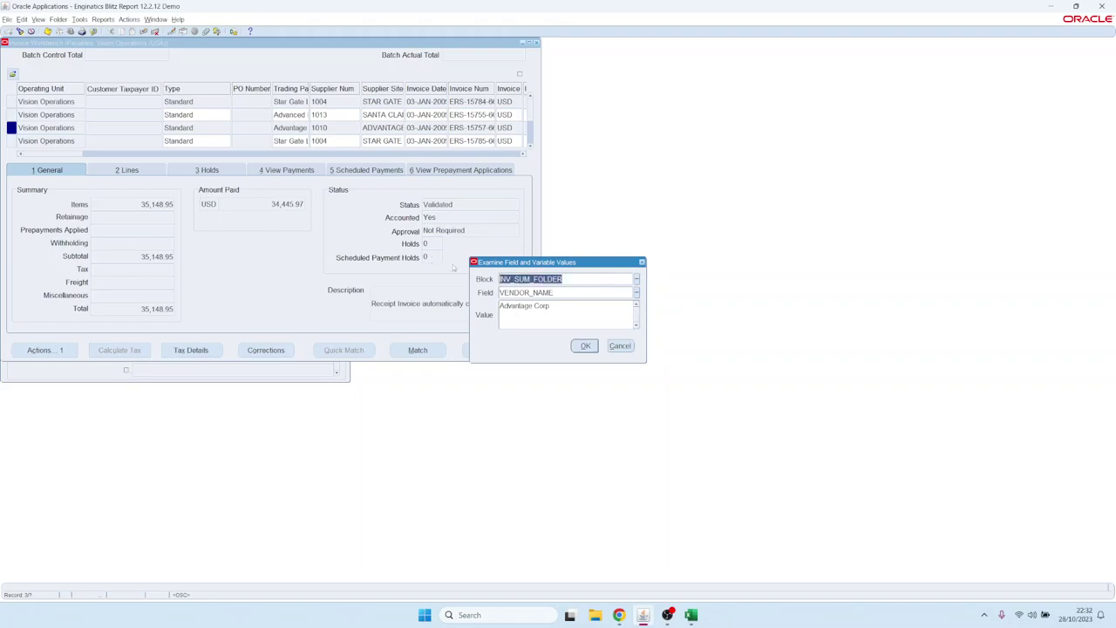
key(Tab)
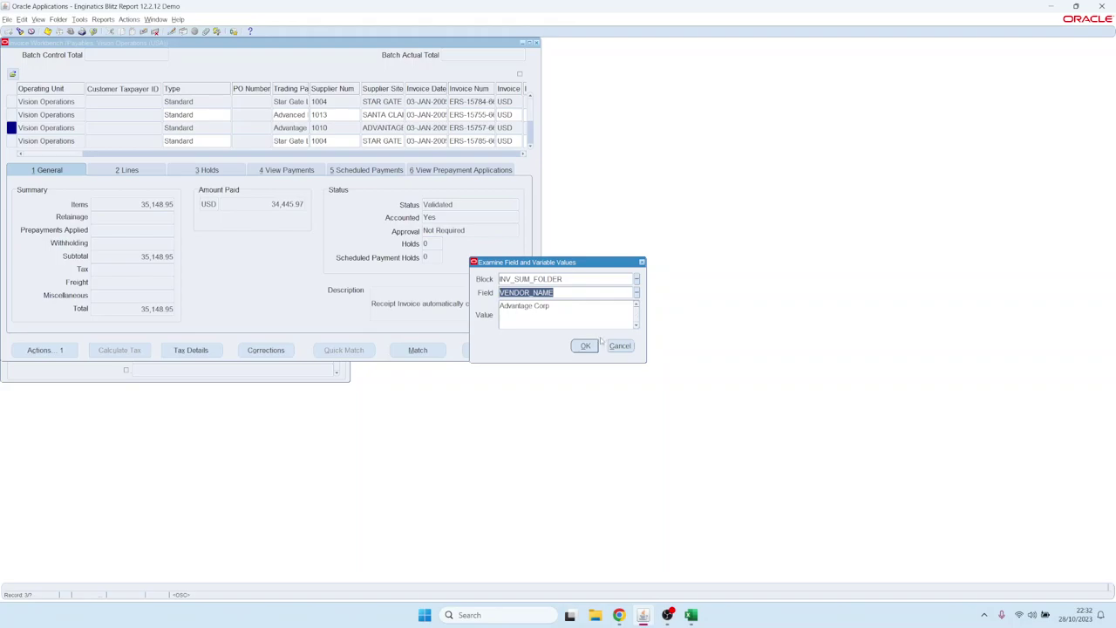
click(619, 346)
Open Form Parameters for AP test's Invoice Workbench assignment
click(111, 369)
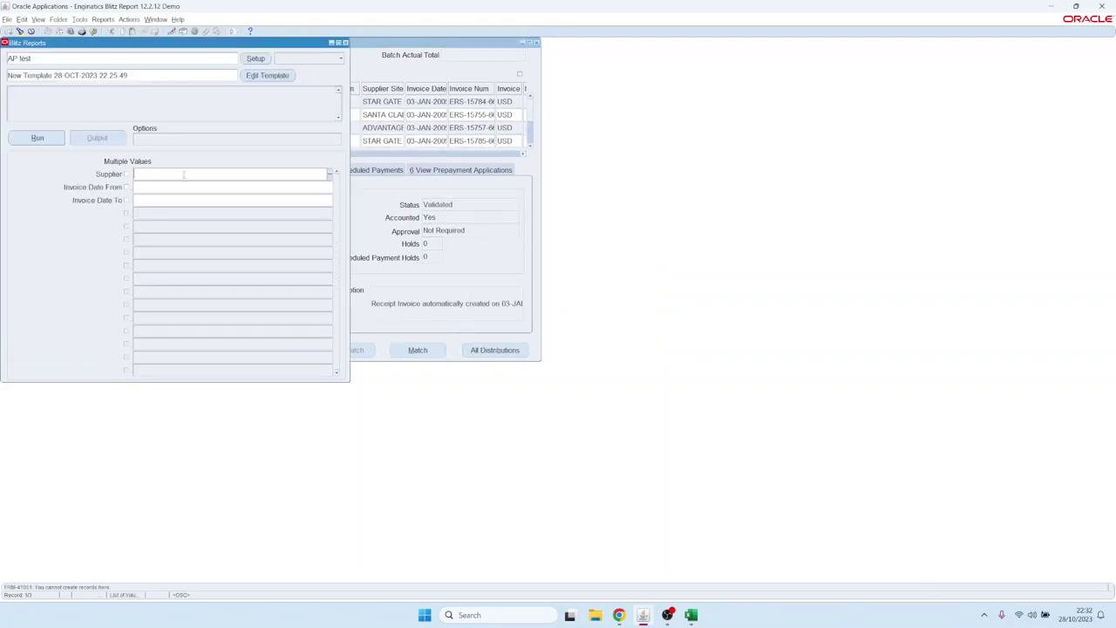
click(251, 59)
click(120, 133)
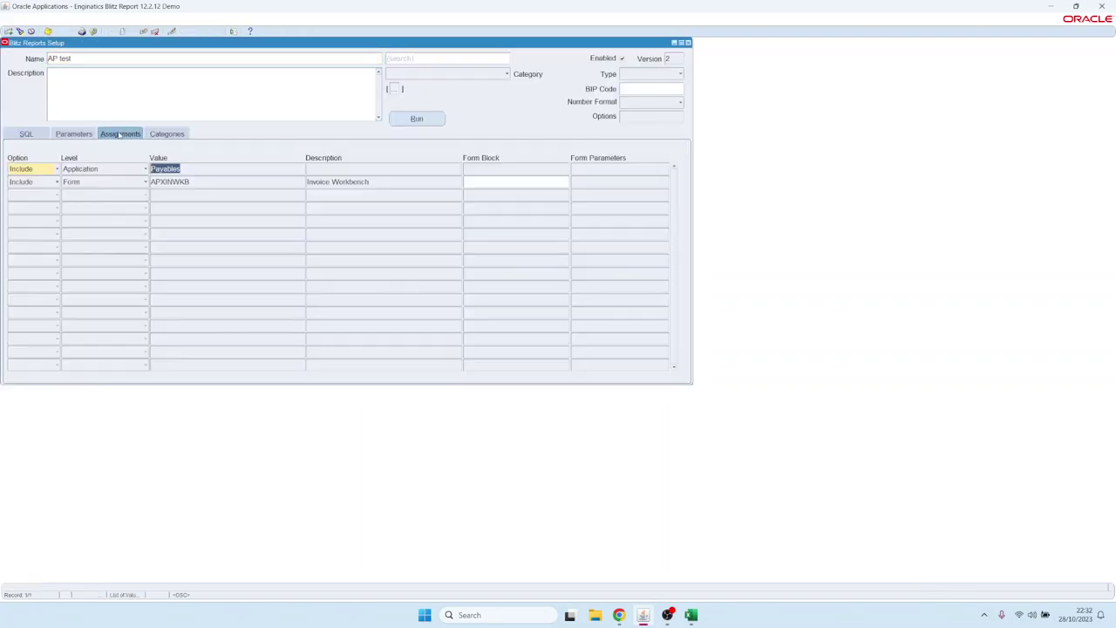
click(370, 182)
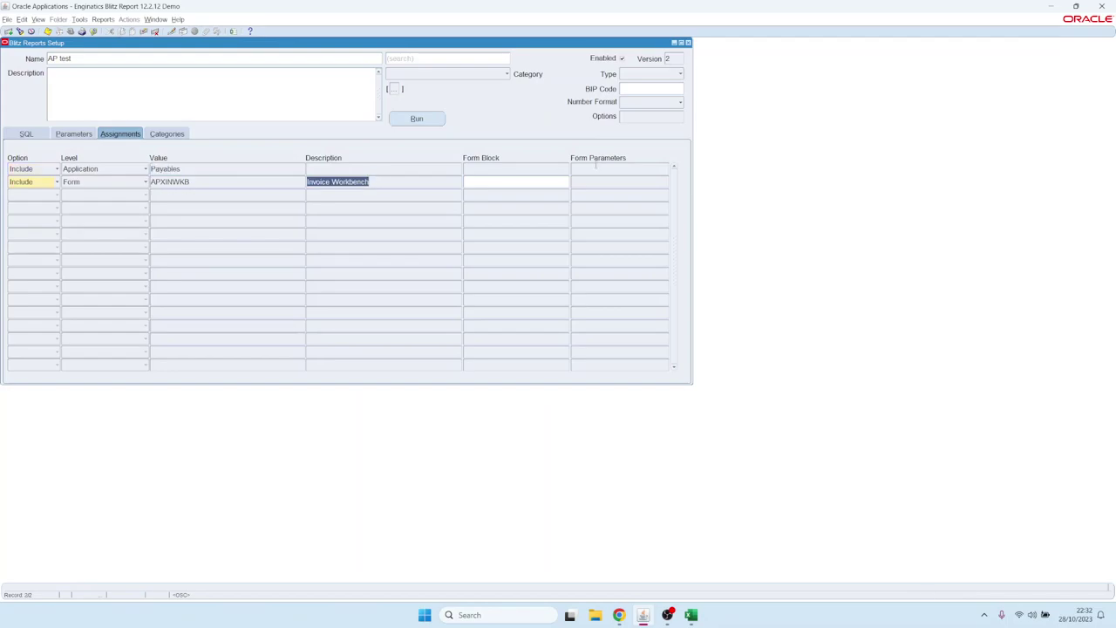
click(644, 185)
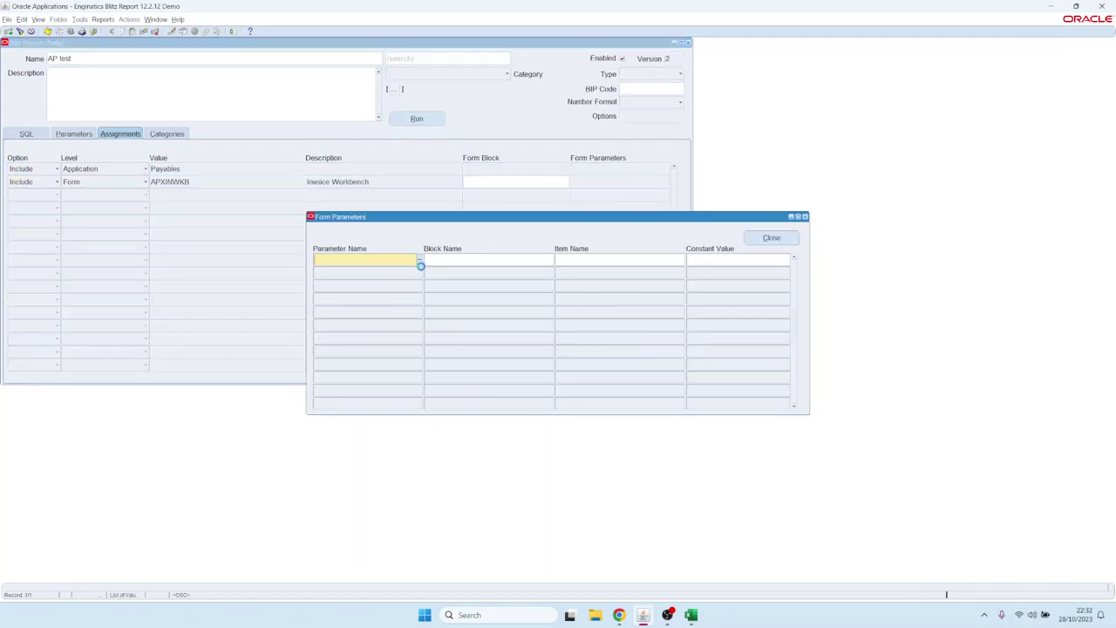
Map Supplier to INV_SUM_FOLDER.VENDOR_NAME, save, and rerun Blitz Report
text(INV_SUM_FOLDER)
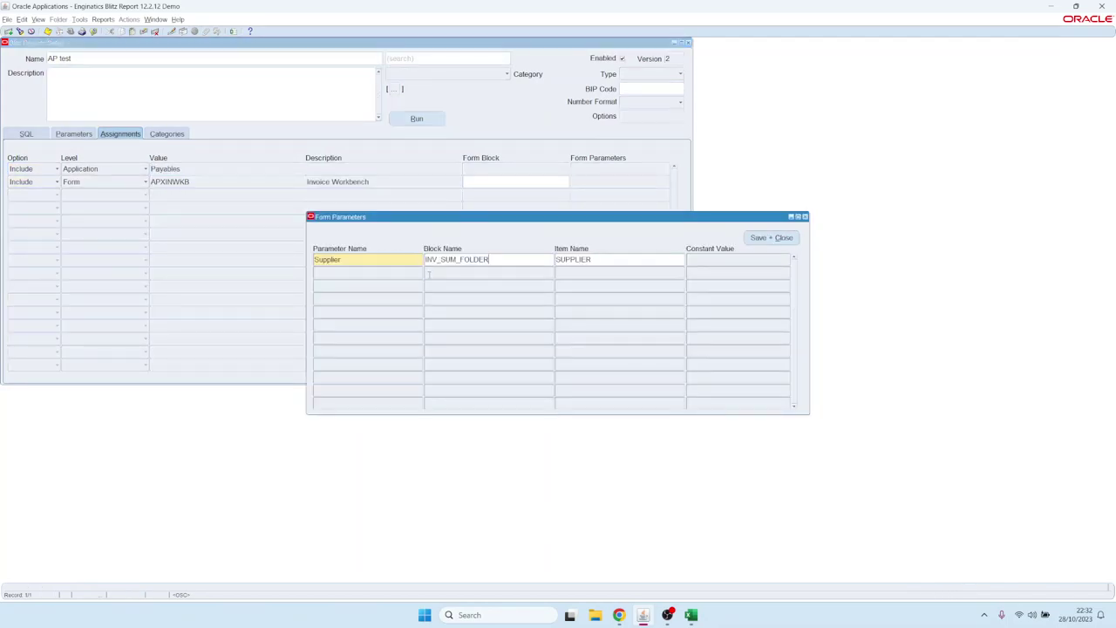
key(Tab)
text(VENDOR-NAME)
key(BackSpace)
text(_)
key(alt+s)
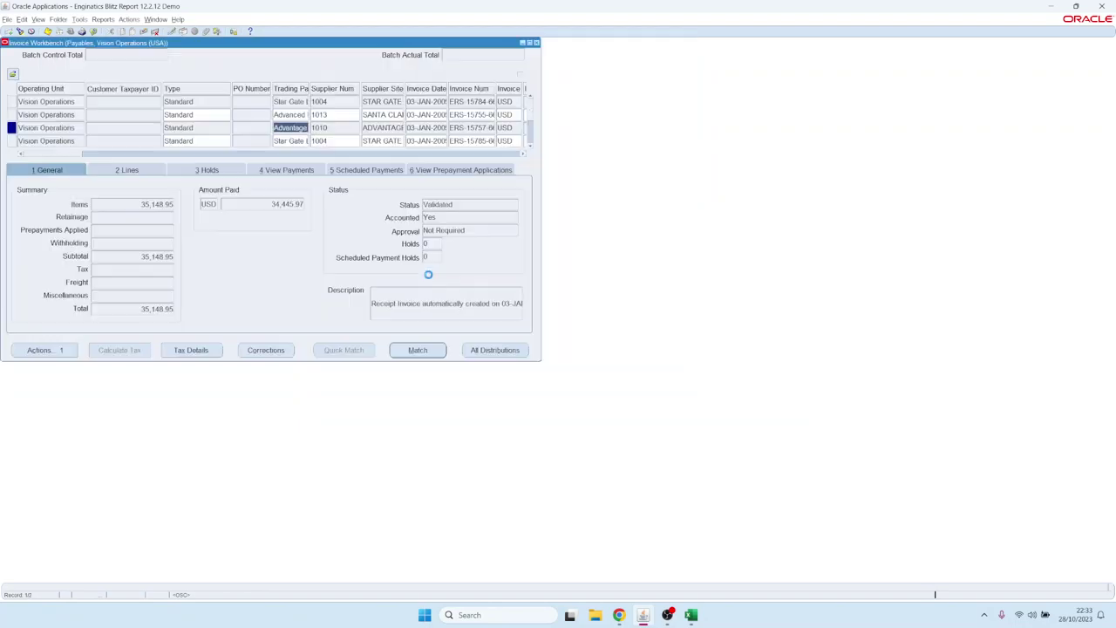
click(233, 31)
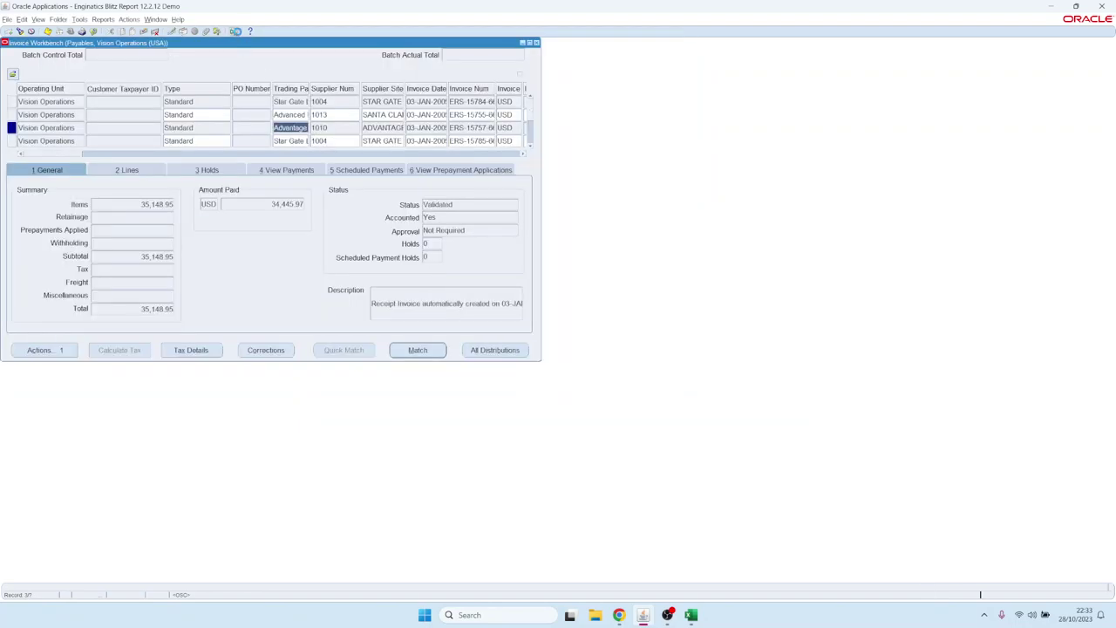
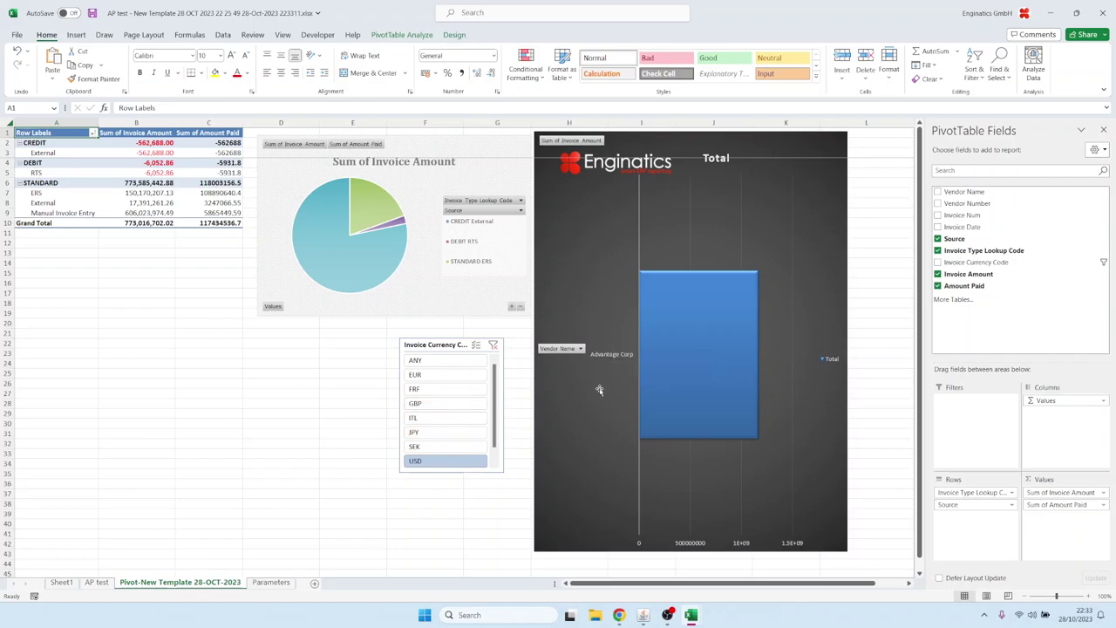
Check the AP test sheet's Vendor Name filter, leaving it unchanged
click(96, 582)
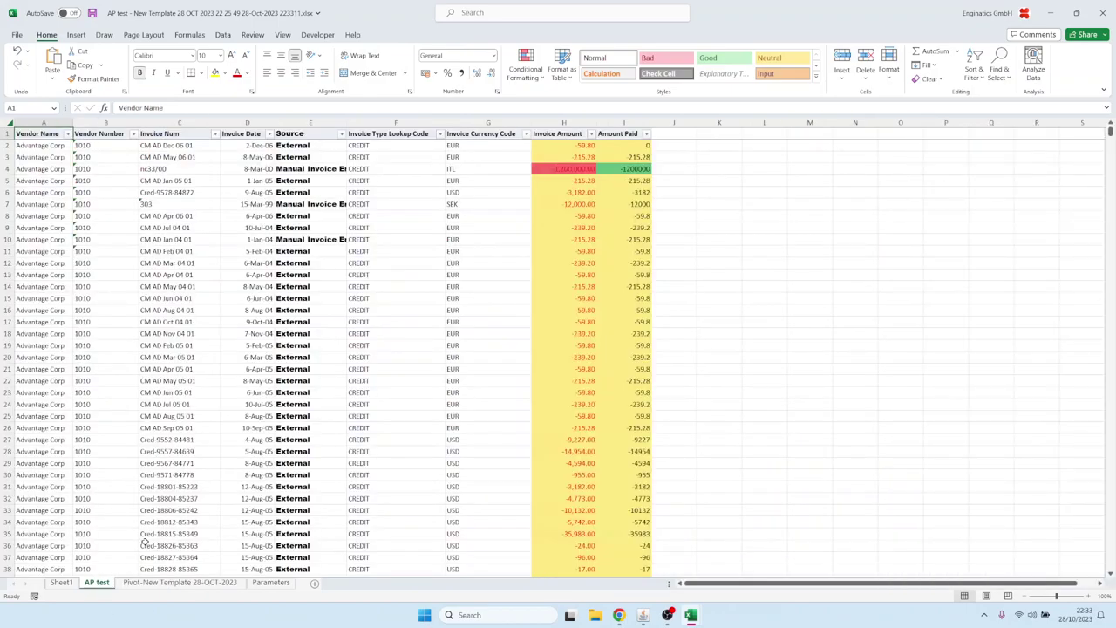
click(67, 134)
click(67, 134)
click(178, 286)
Close the AP test workbook without saving and return to Oracle Applications
click(1106, 12)
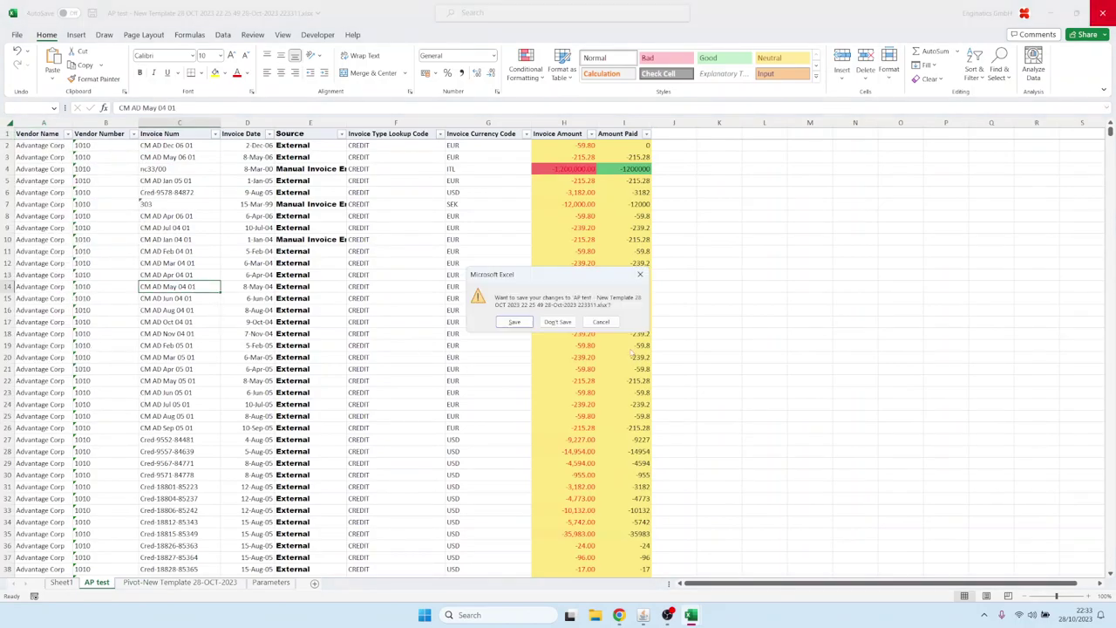
click(559, 320)
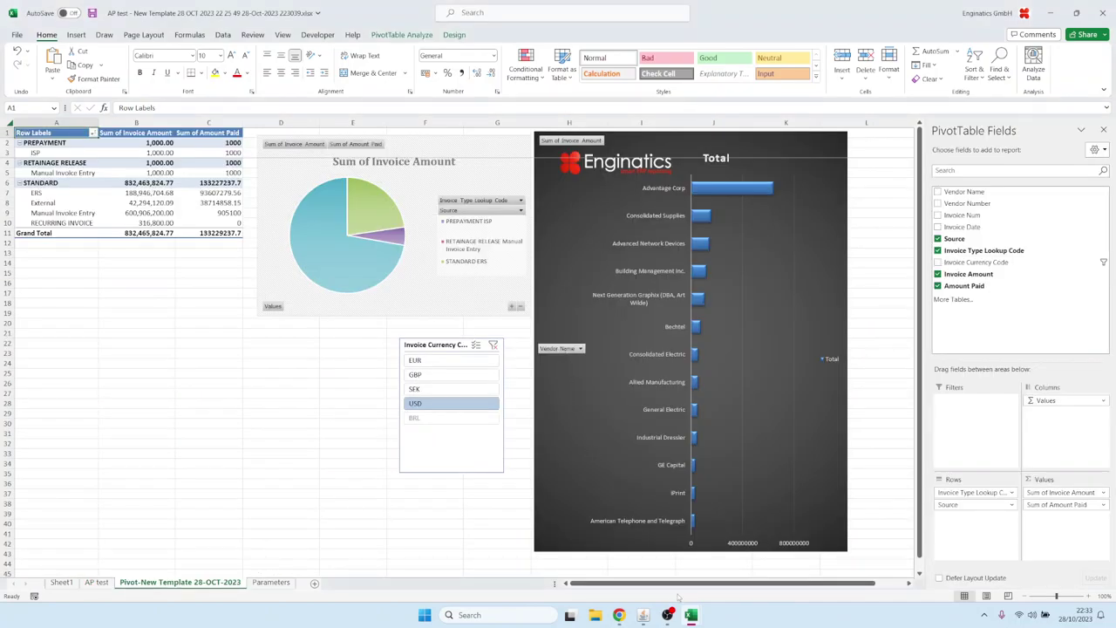
click(643, 615)
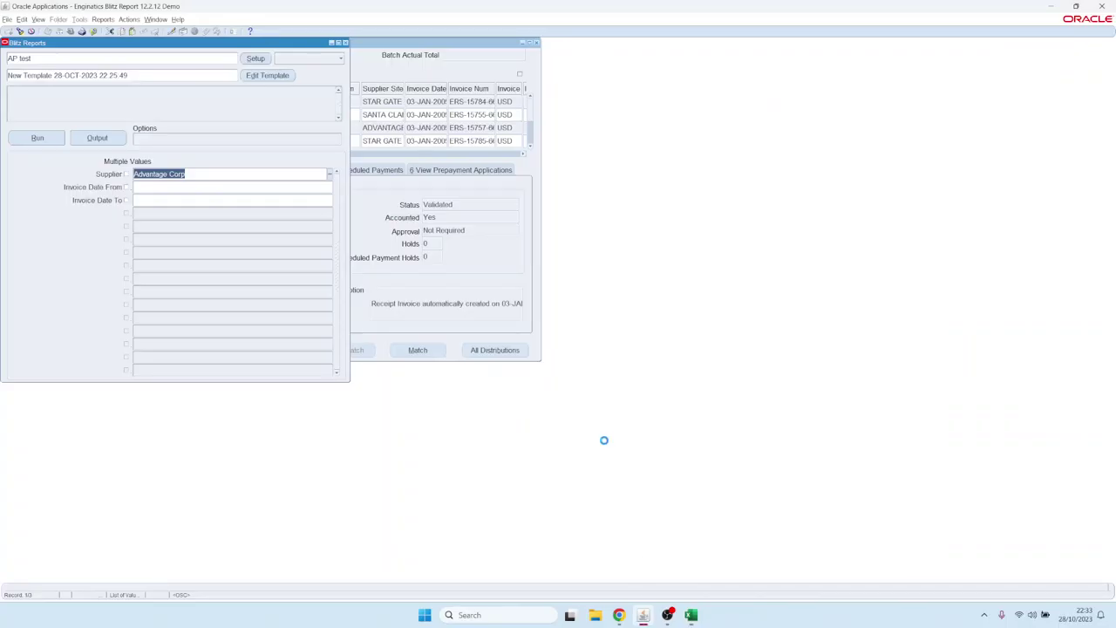
Close Blitz Reports and Invoices and switch to the General Ledger Super User responsibility
key(F4)
key(F4)
key(alt+f)
text(r)
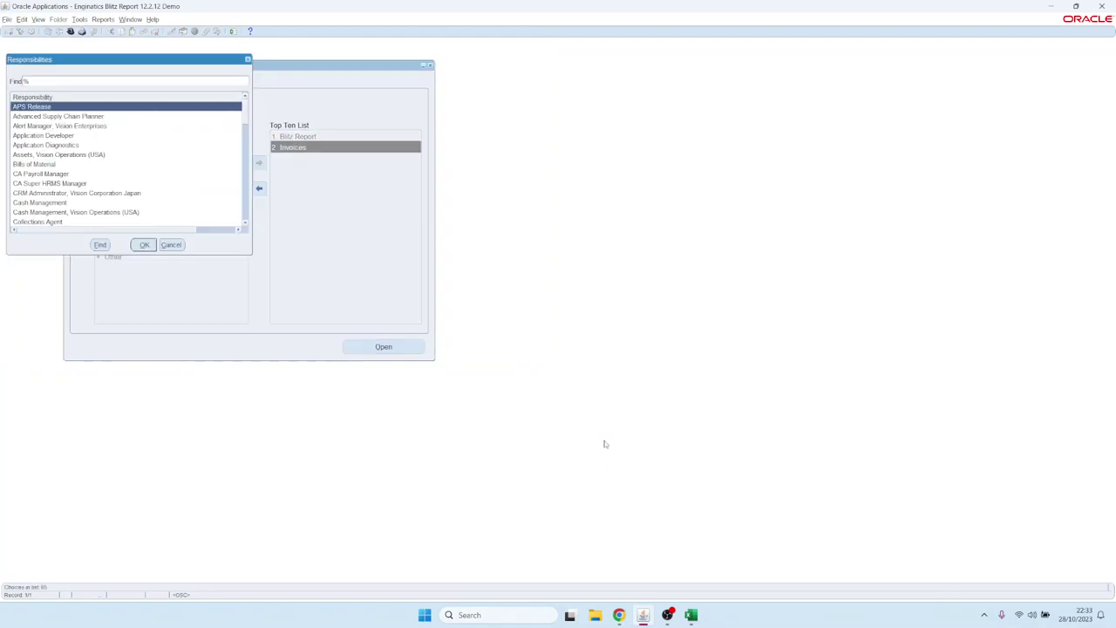
text(g)
key(Return)
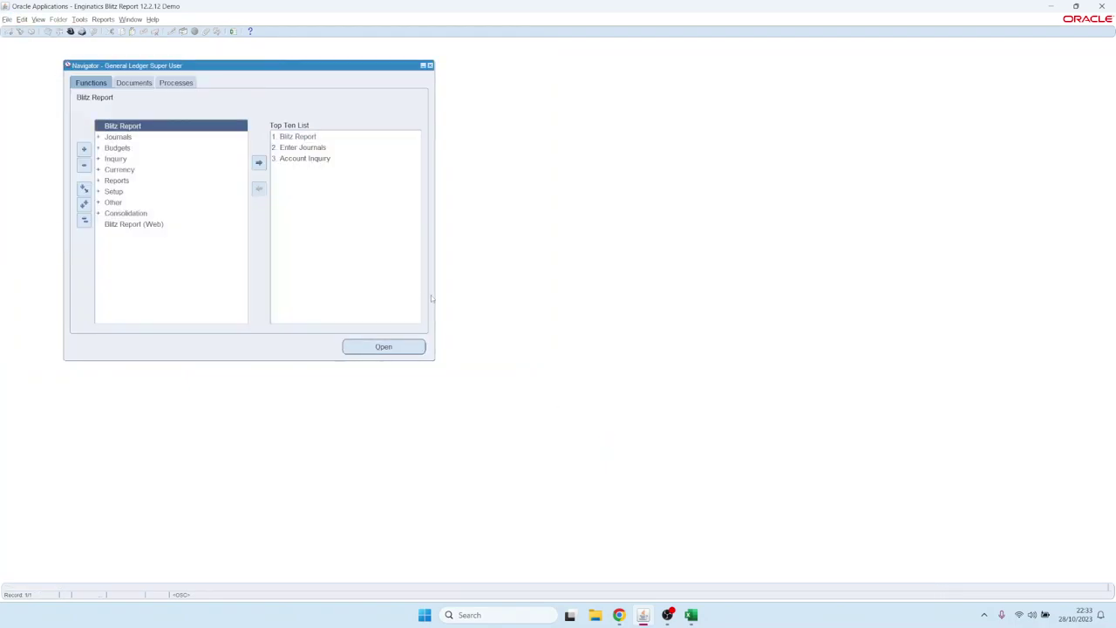
In Enter Journals, search for journals in period 'jan-'
key(2)
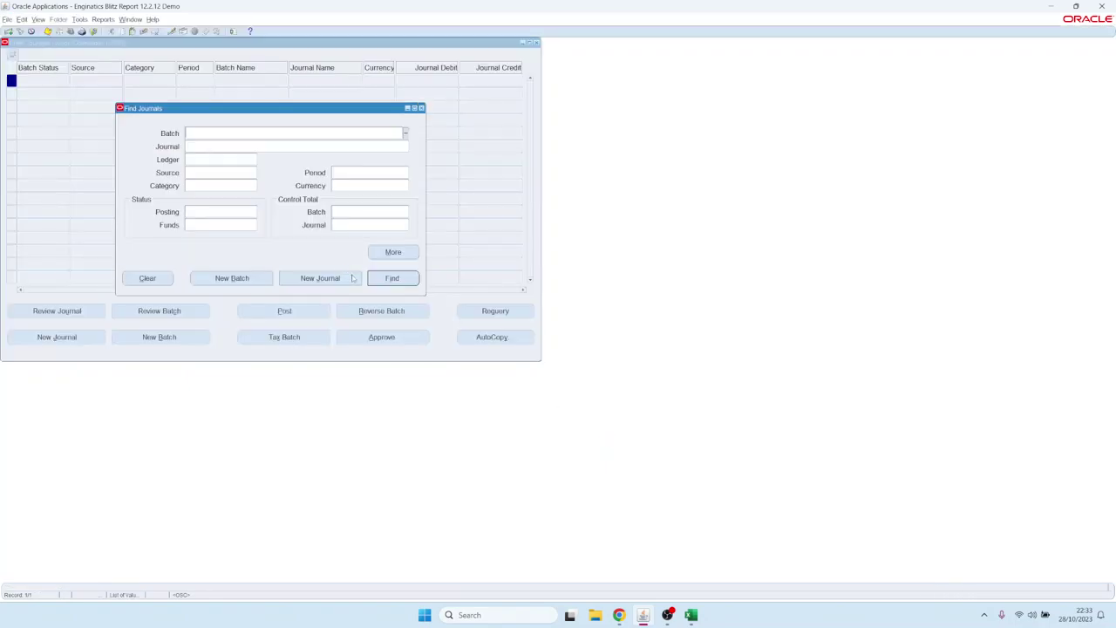
click(354, 173)
text(jan-08)
key(Return)
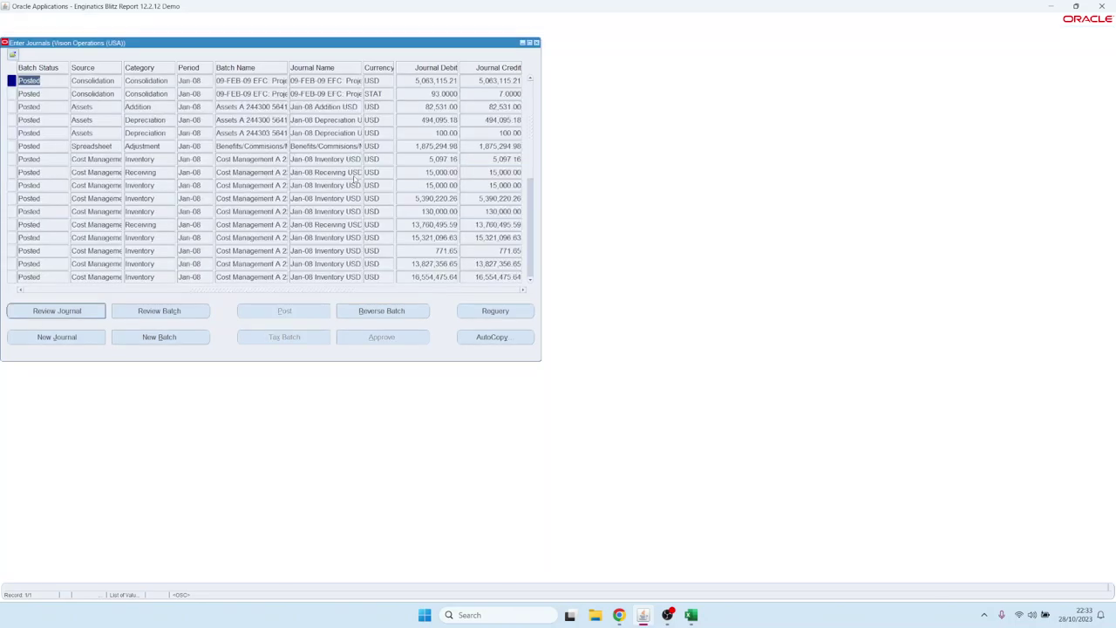
Pick the January journal with debit 16,079,628.14 and launch Blitz Report's GL report list
click(532, 282)
click(532, 282)
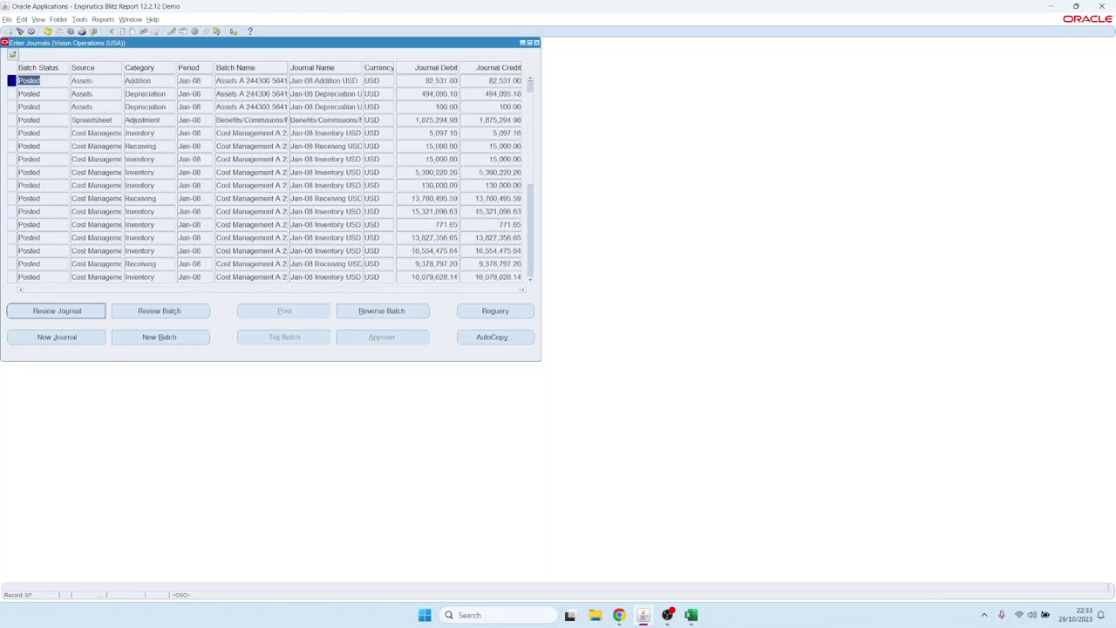
click(434, 251)
click(426, 277)
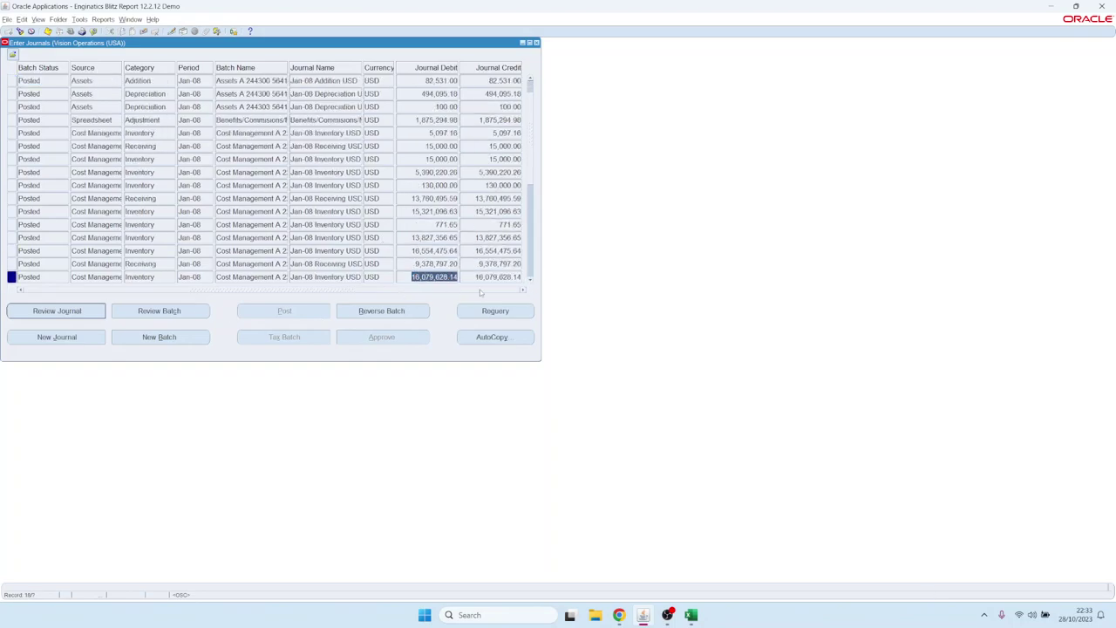
click(530, 282)
click(530, 282)
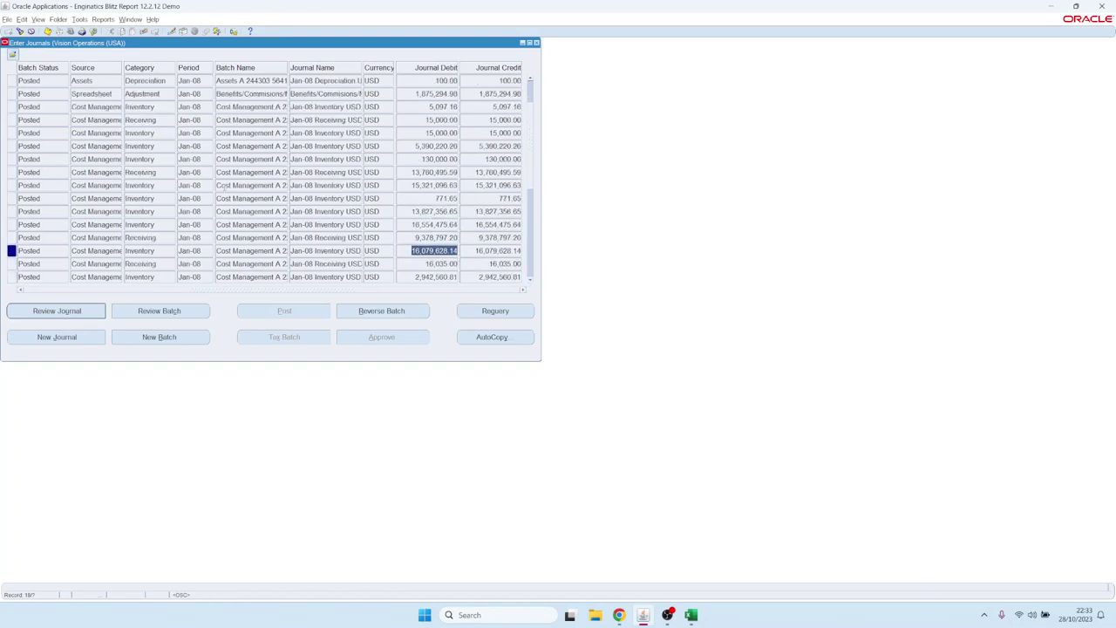
click(232, 31)
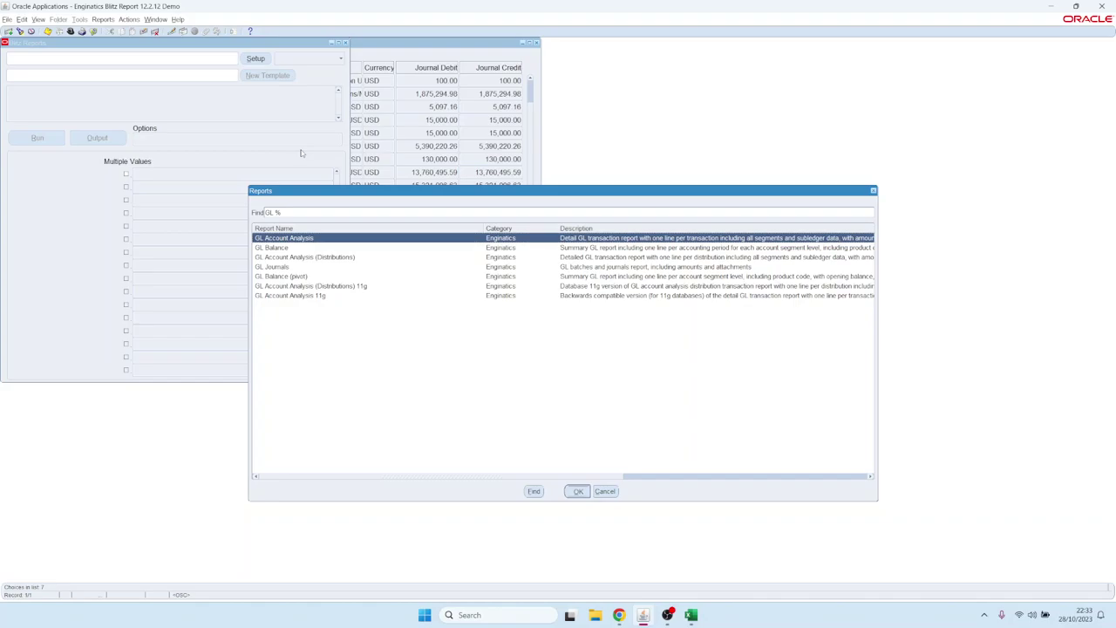
Choose GL Account Analysis and verify its Batch and Journal parameters against the selected journal
click(301, 153)
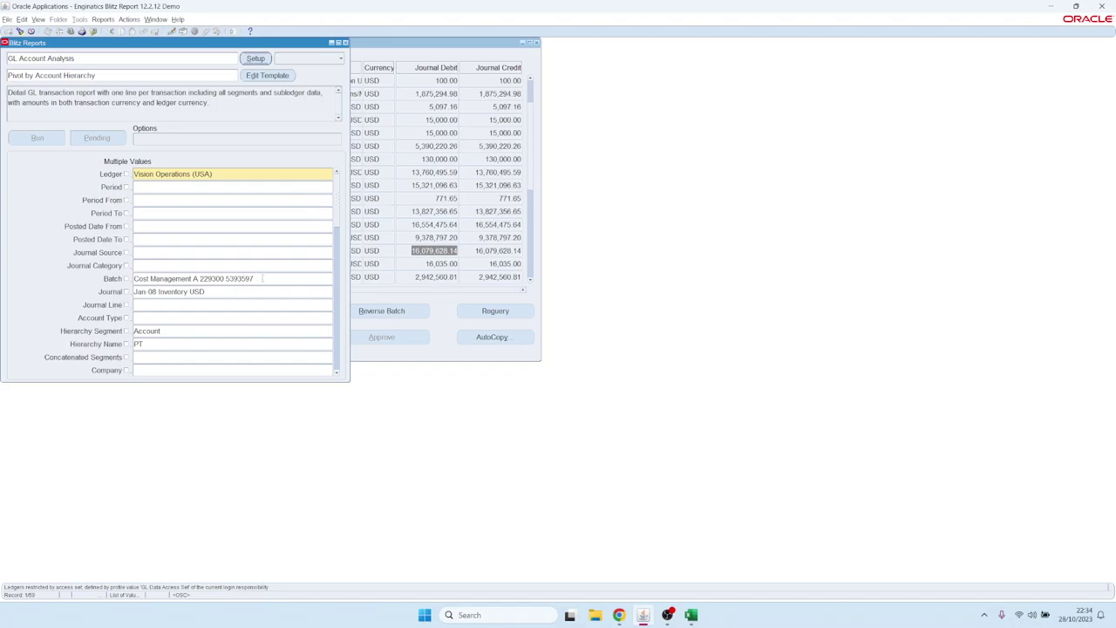
click(263, 278)
double_click(158, 291)
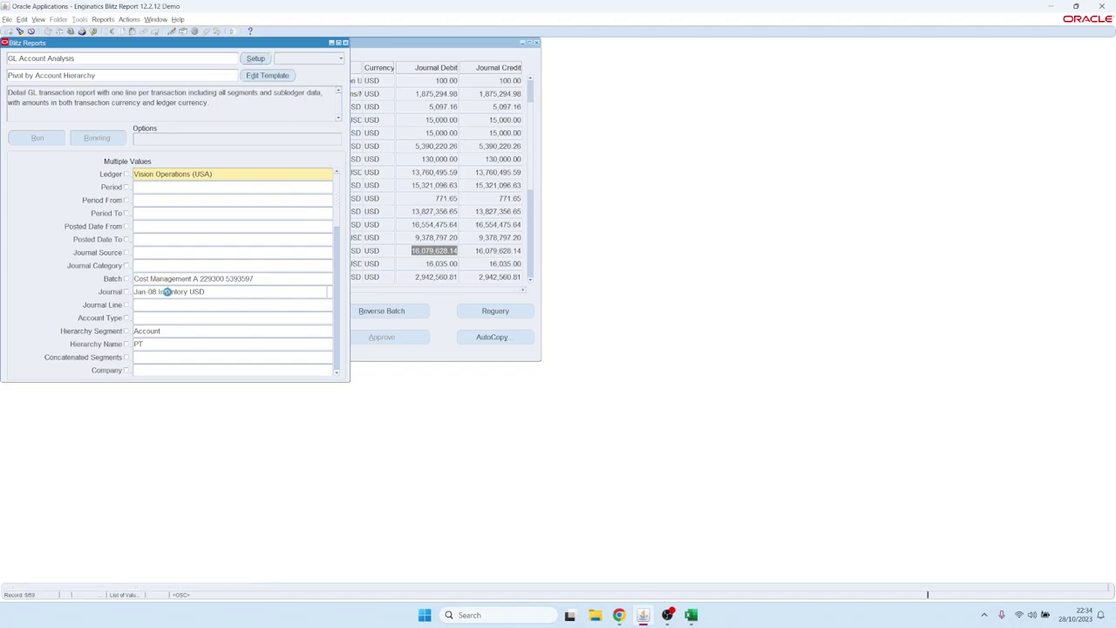
click(371, 250)
key(shift+Tab)
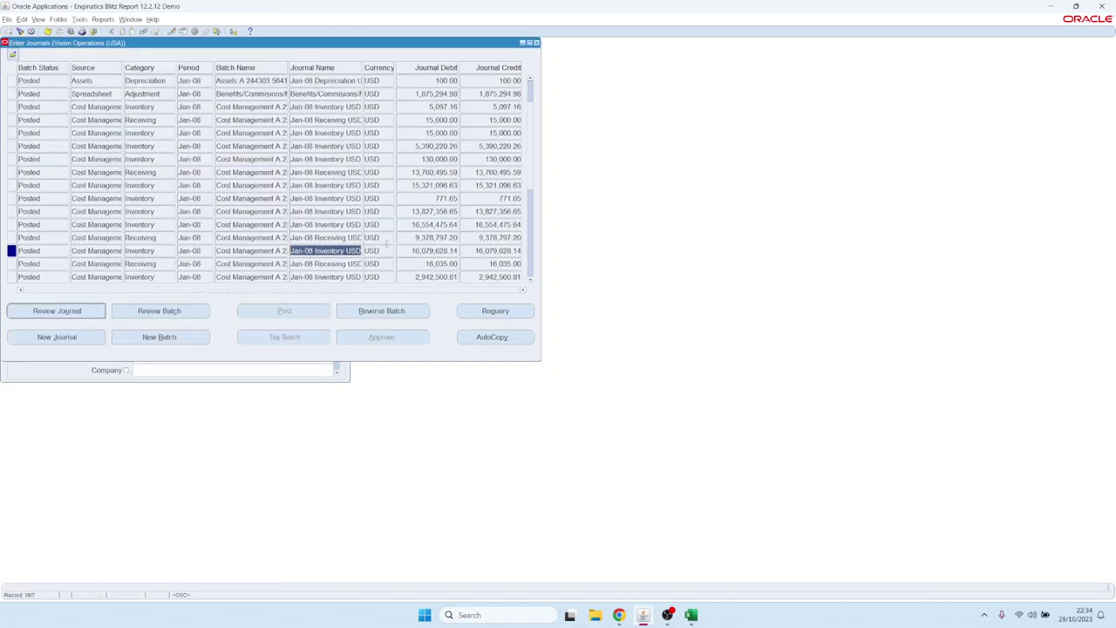
click(248, 250)
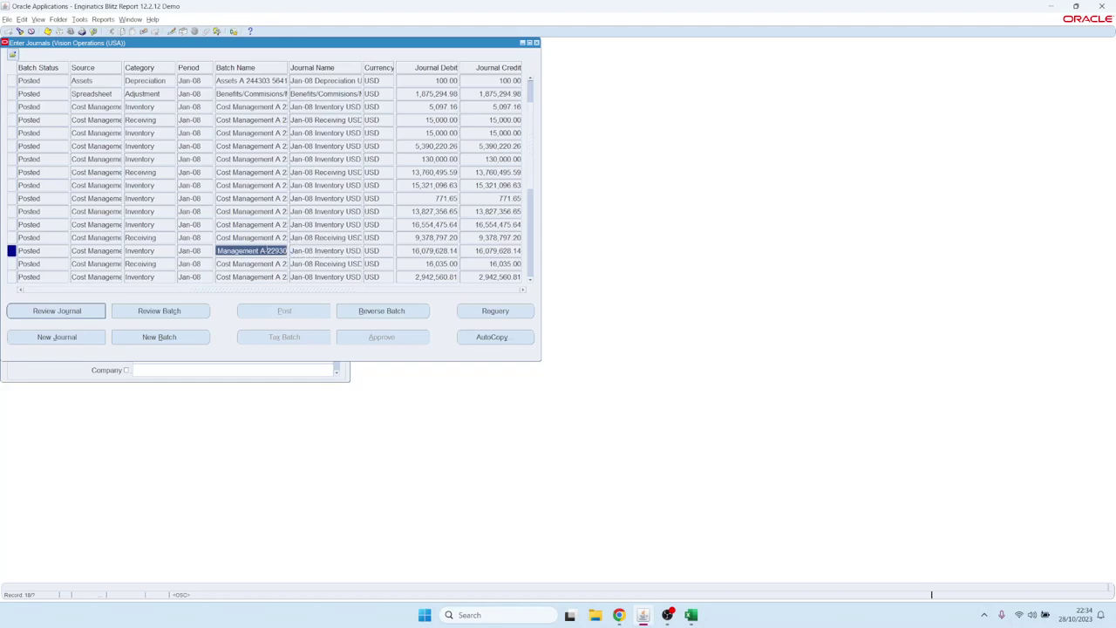
click(58, 371)
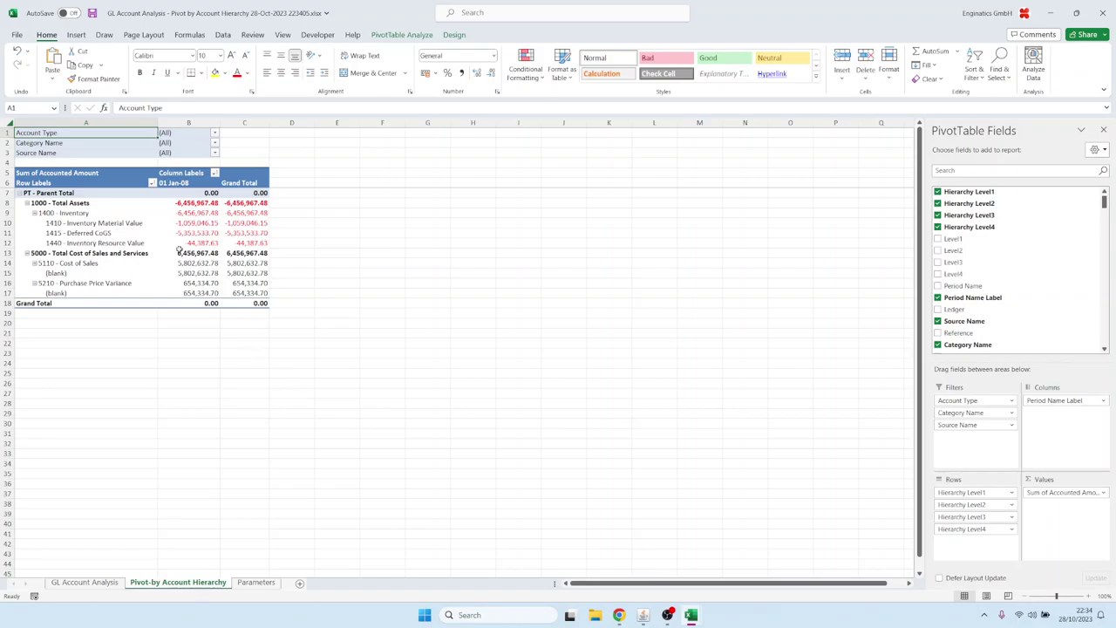
On the GL Account Analysis data sheet, total the Entered Cr column and scroll to Transaction Date
mouse_move(198, 243)
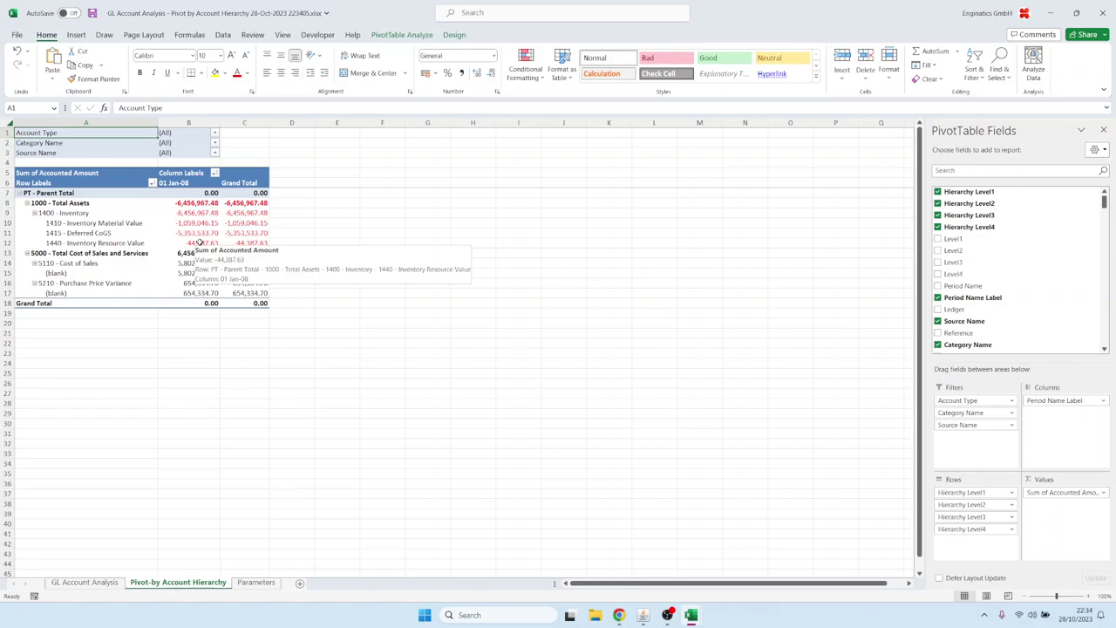
click(100, 586)
click(192, 331)
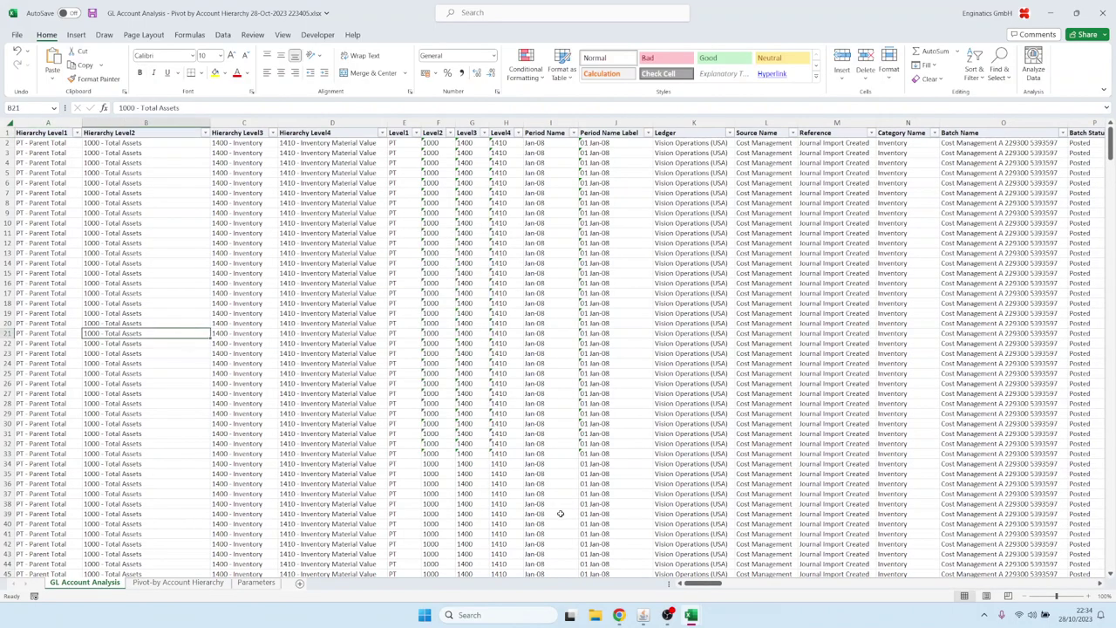
drag(706, 584, 802, 581)
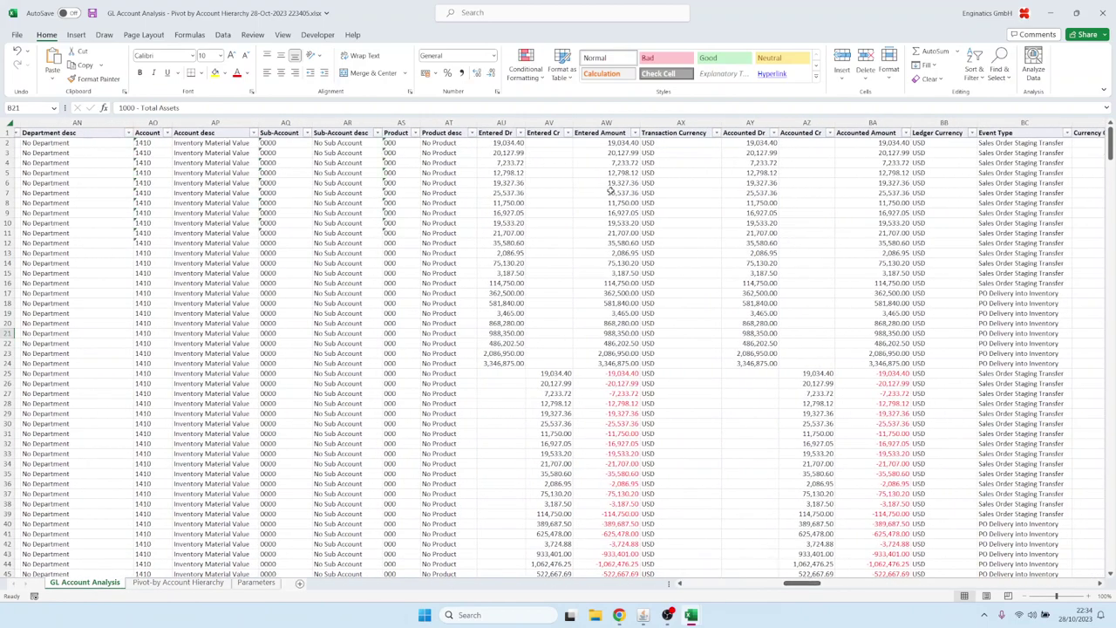
click(547, 123)
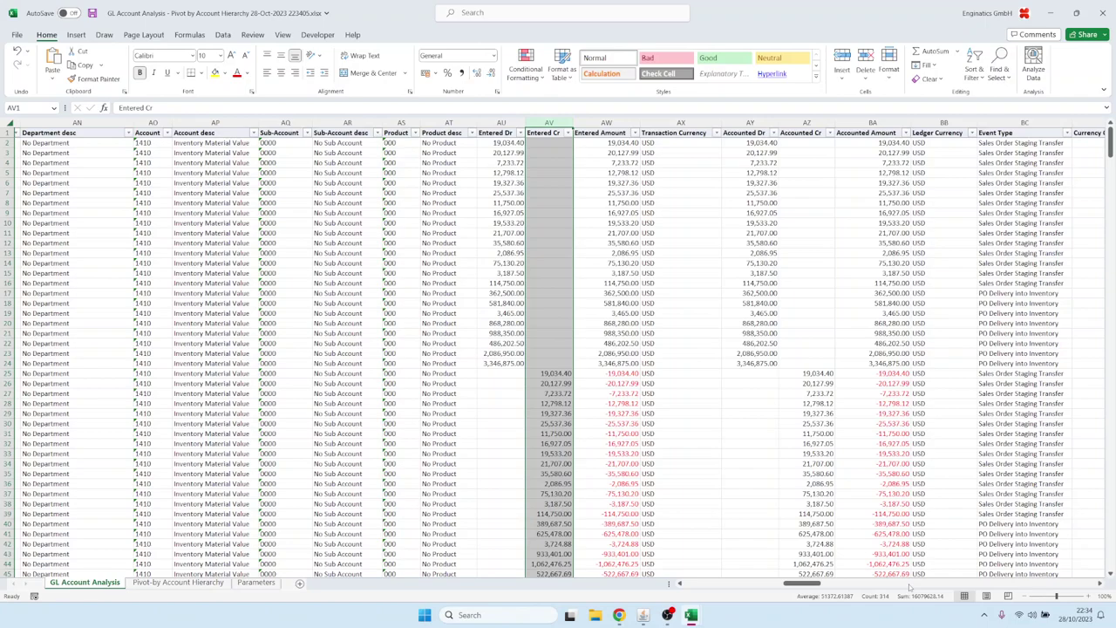
click(910, 585)
click(909, 585)
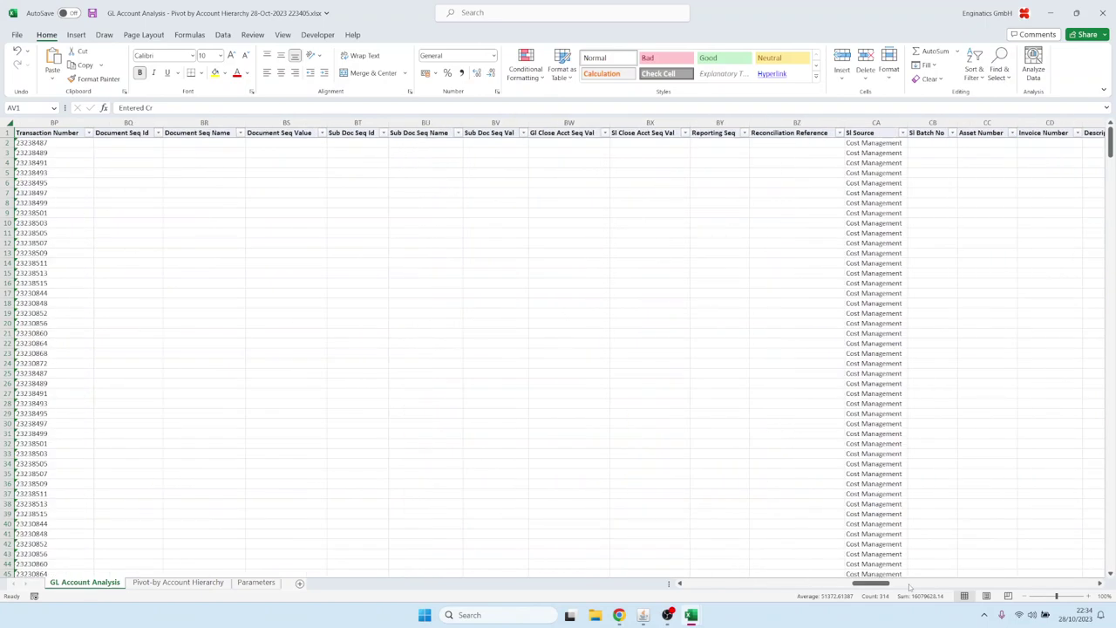
click(680, 584)
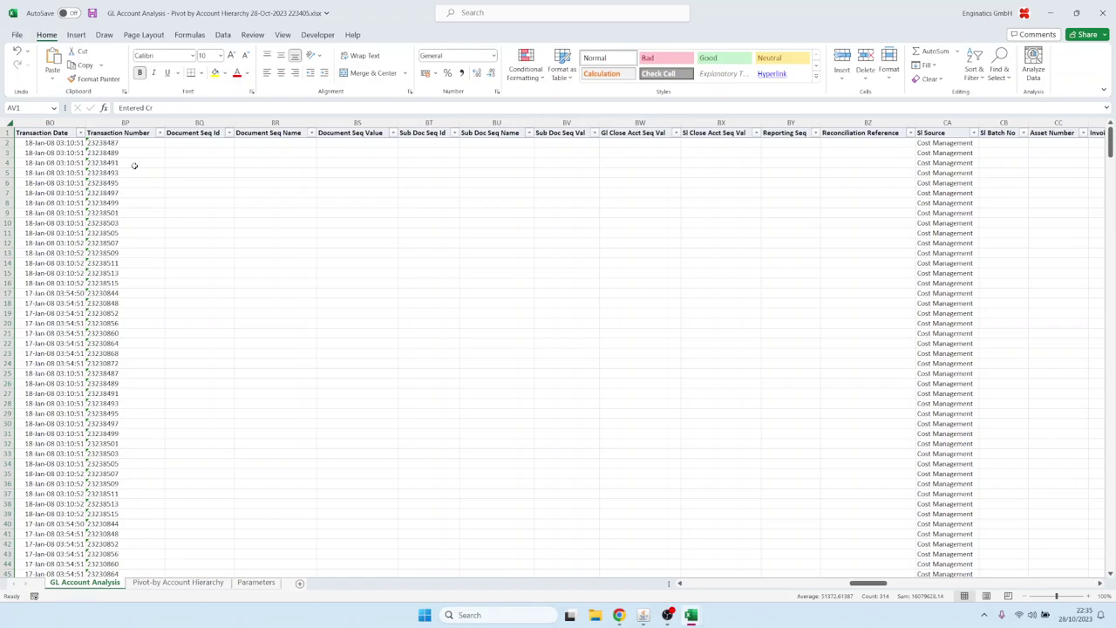
Select the Transaction Numbers, then scroll right to the invoice, order and vendor columns
drag(136, 163, 138, 363)
click(114, 122)
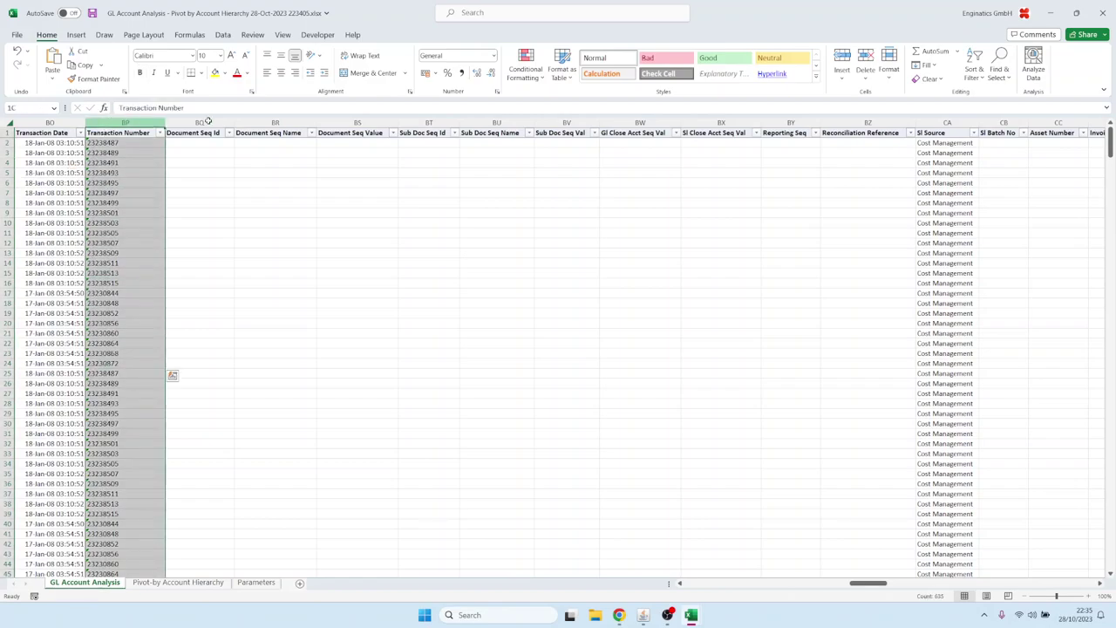
click(428, 293)
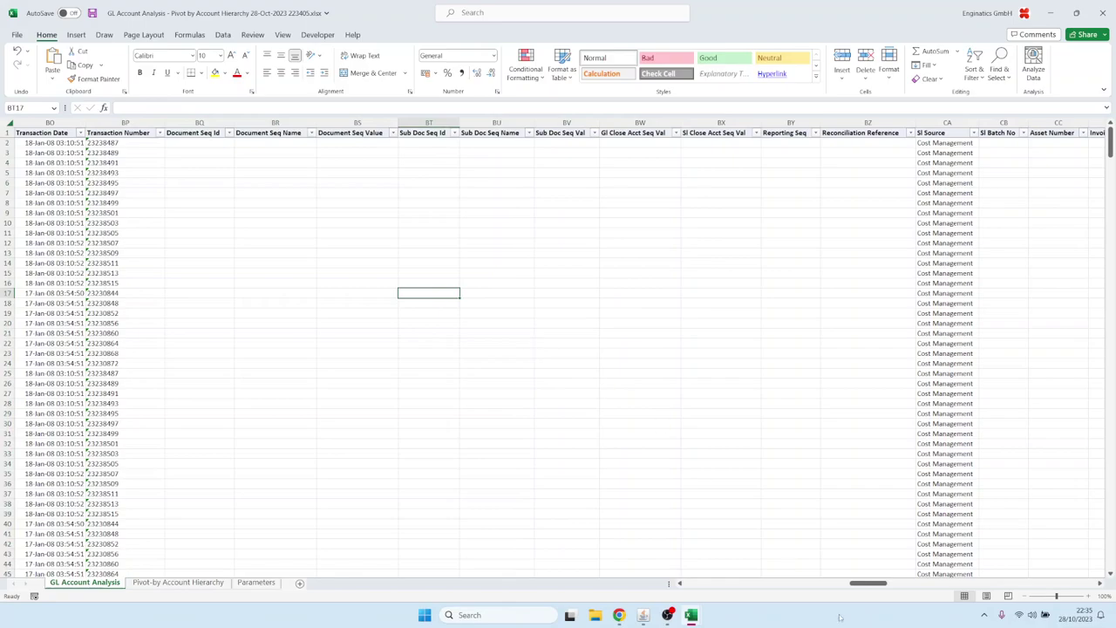
click(907, 586)
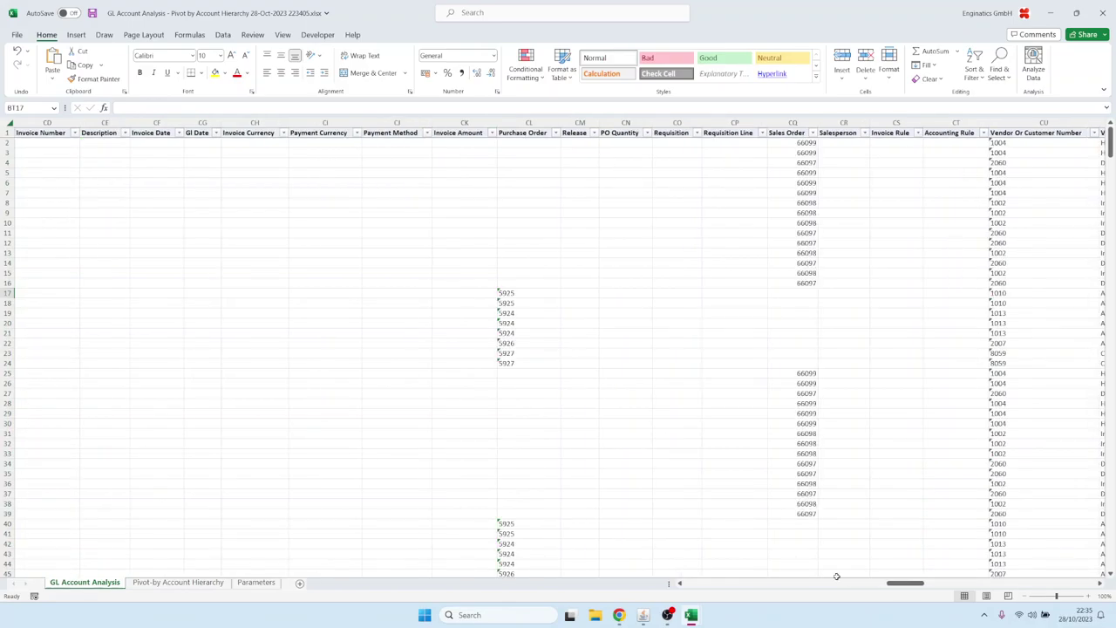
click(1100, 582)
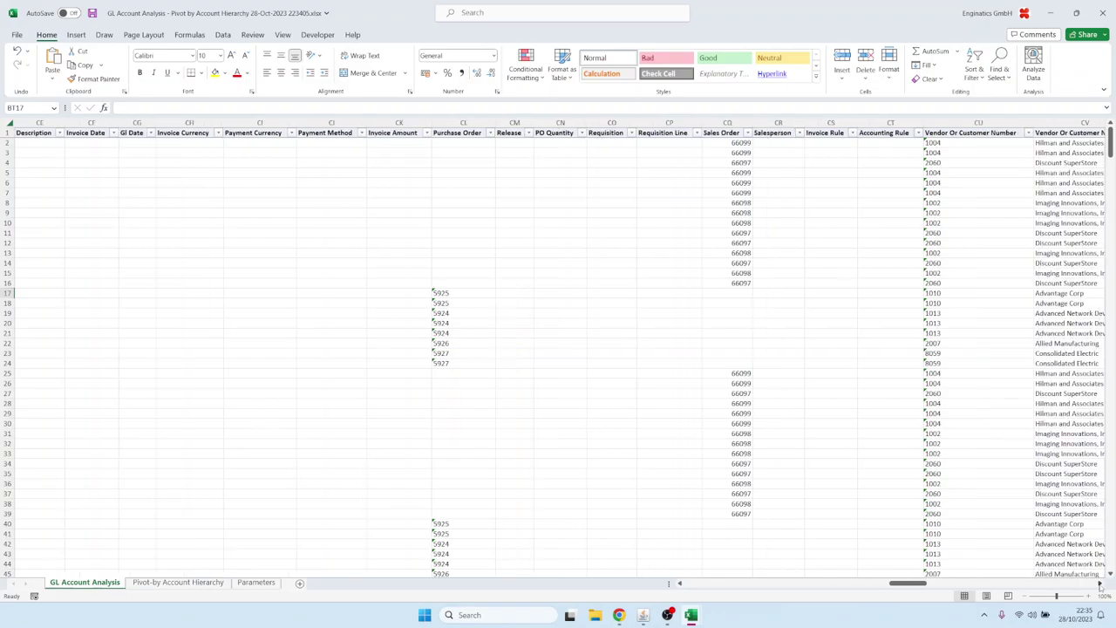
click(1100, 583)
click(1099, 582)
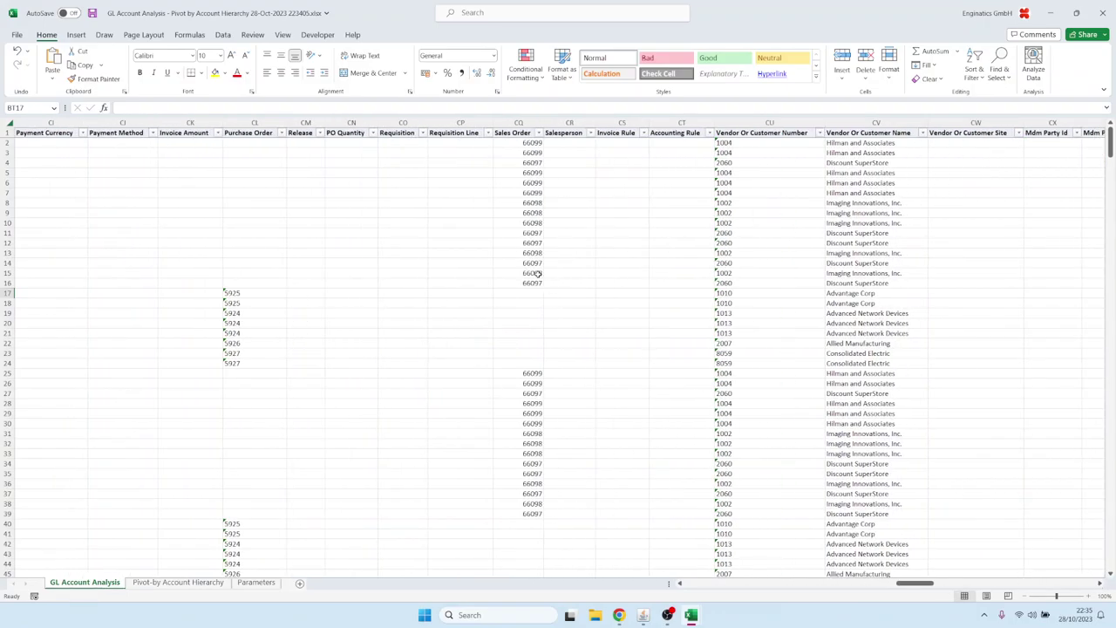
Select Sales Order, Purchase Order and vendor number and name values of the receipt rows
drag(522, 154, 534, 274)
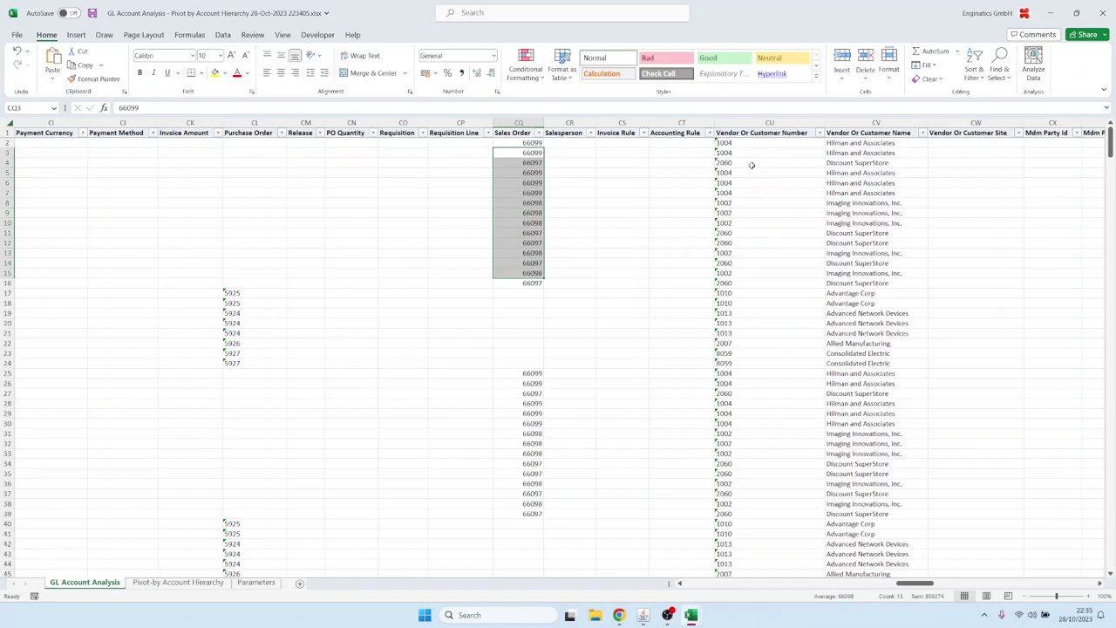
drag(752, 164, 750, 246)
drag(855, 165, 859, 255)
drag(241, 303, 250, 343)
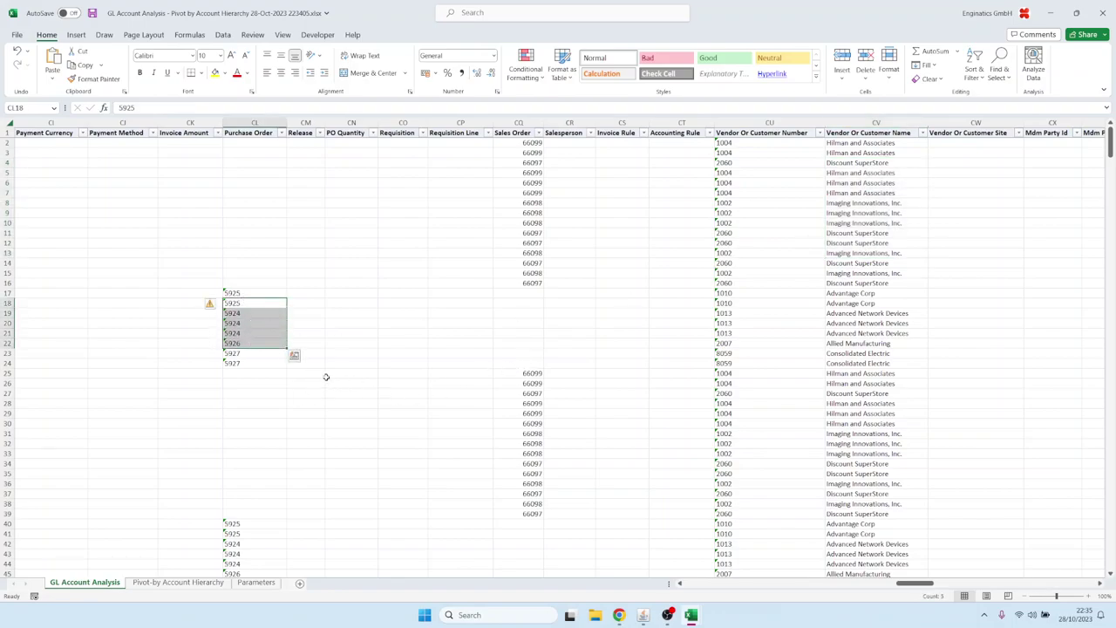
drag(758, 303, 758, 354)
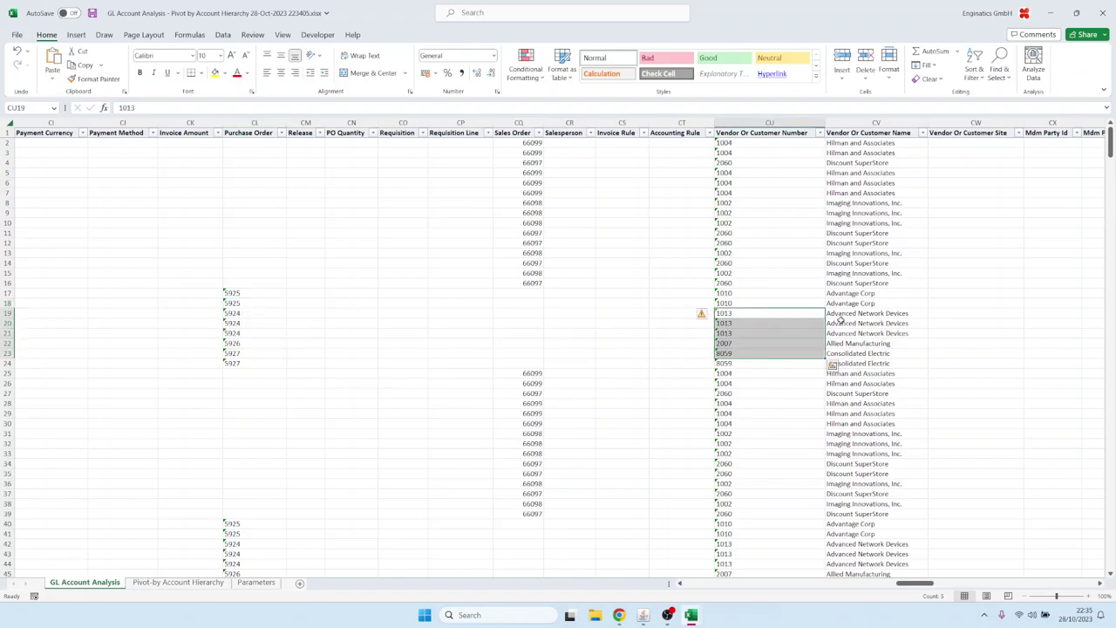
drag(841, 303, 881, 347)
Review unit costs and the Inv Transaction Type filter, then return to Oracle Applications
click(1065, 585)
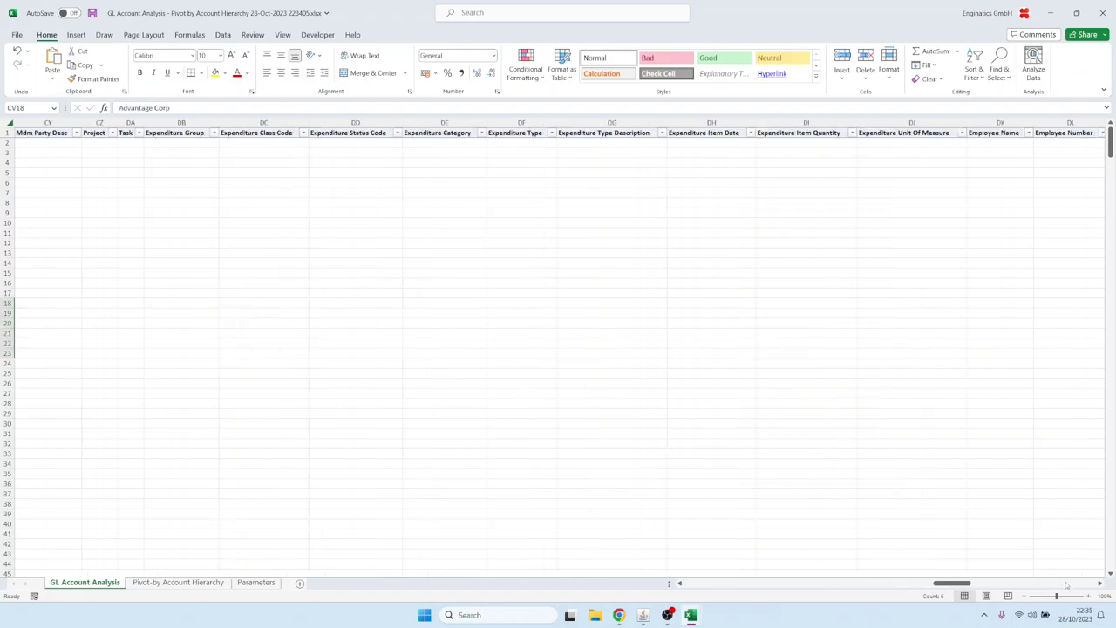
click(1066, 585)
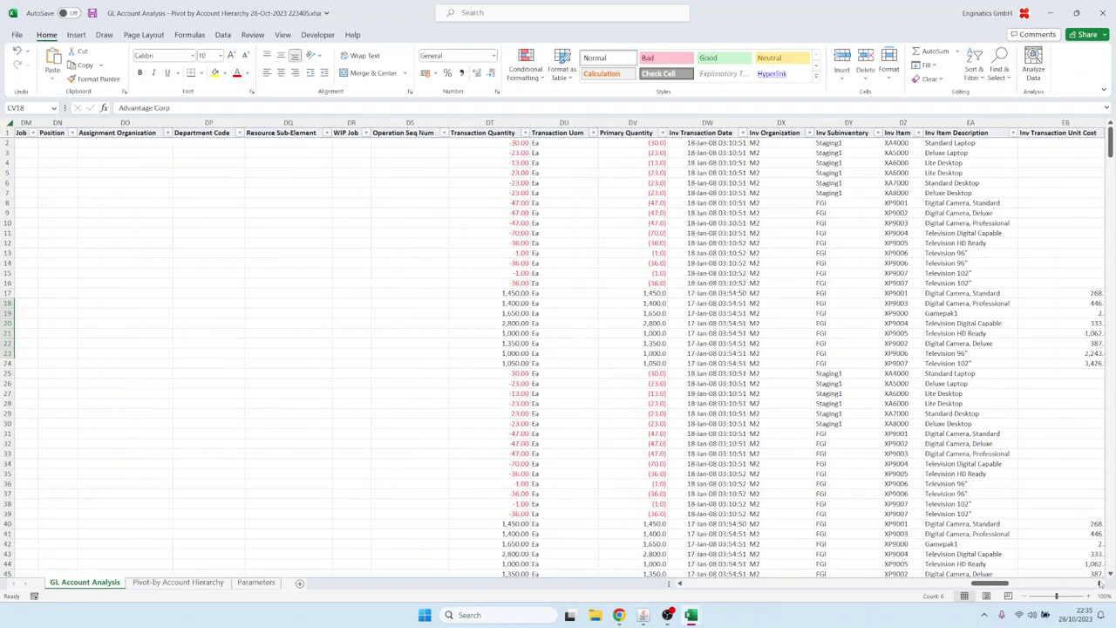
drag(1101, 585, 1065, 585)
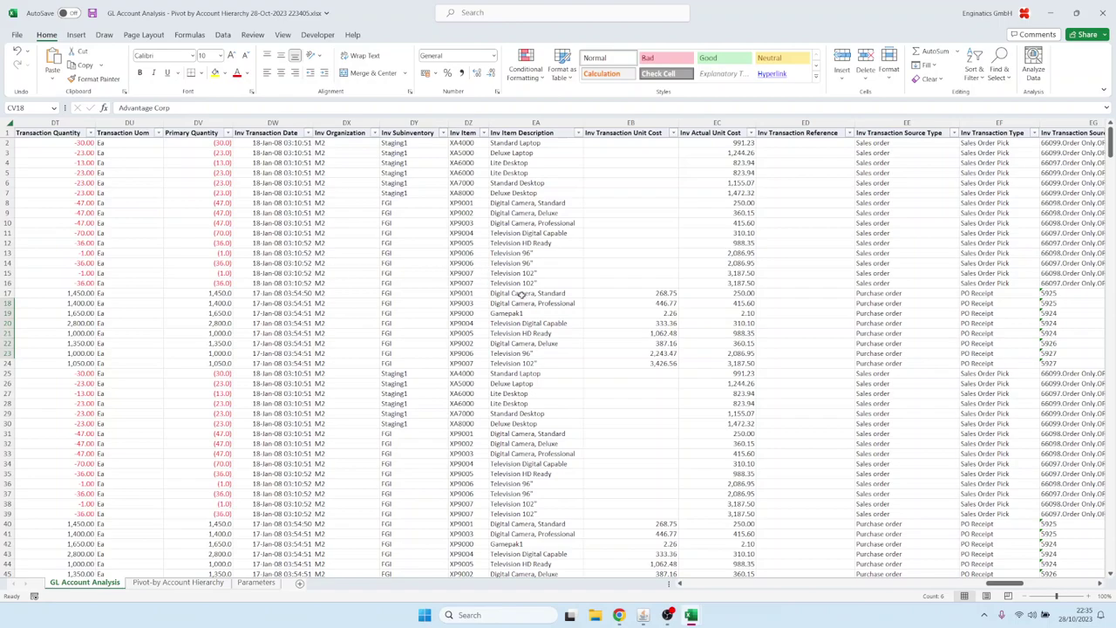
drag(610, 320, 741, 314)
click(898, 193)
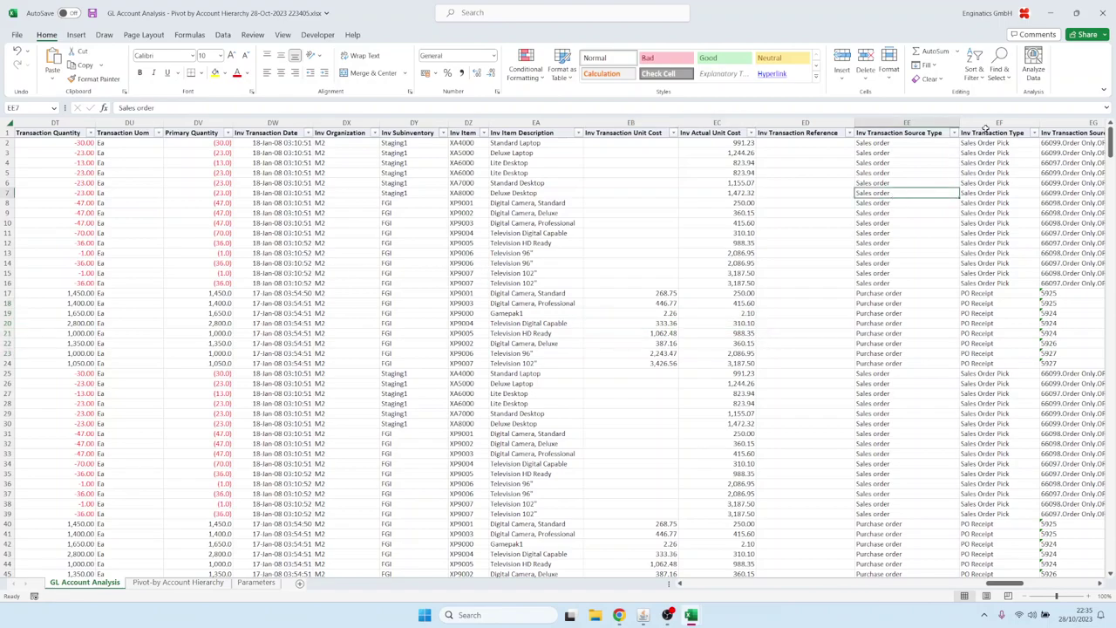
click(1033, 132)
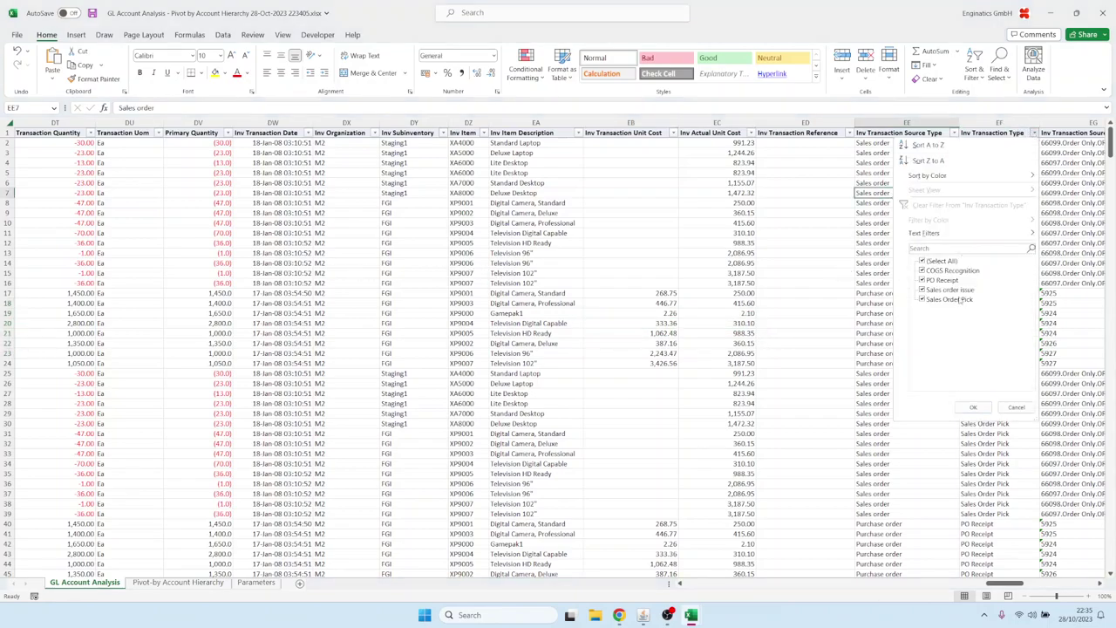
click(1013, 415)
click(907, 354)
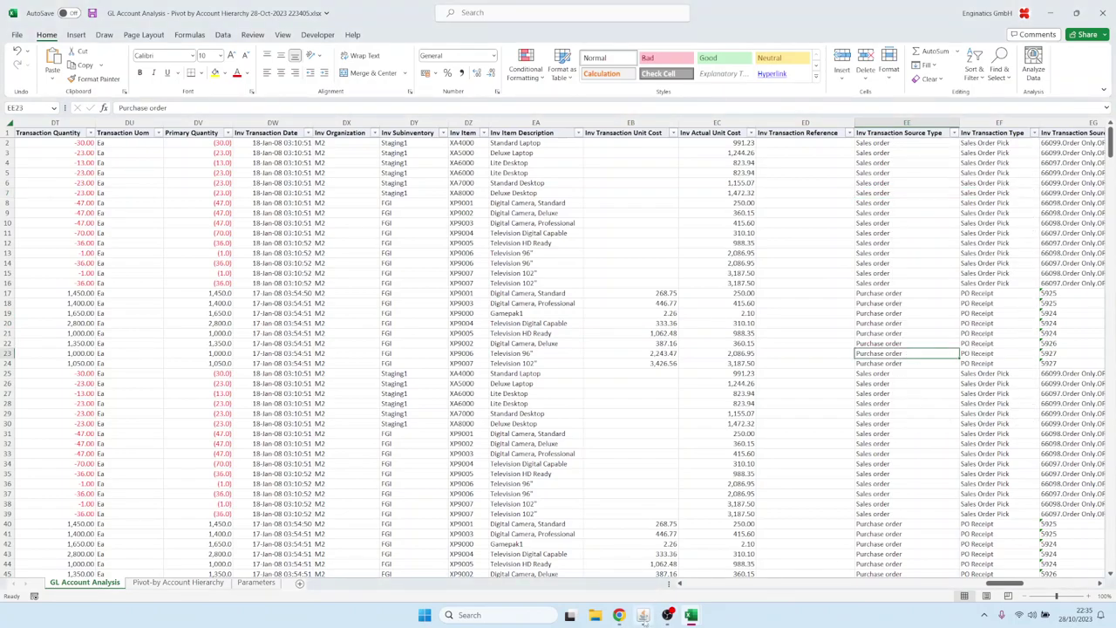
mouse_move(643, 616)
click(644, 552)
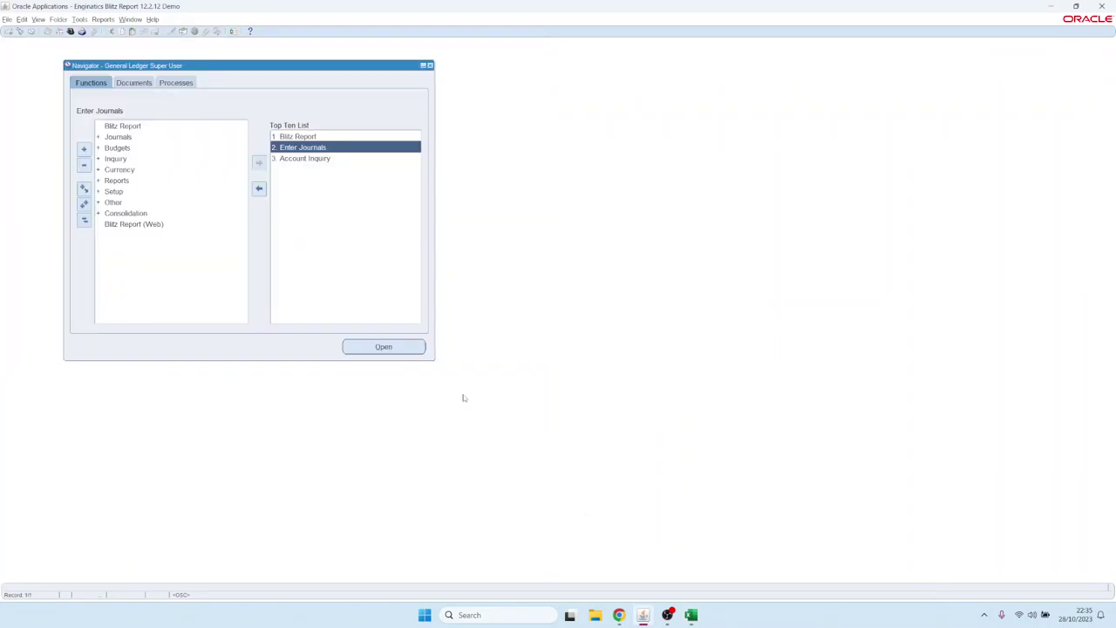
Switch to the Manufacturing Manager responsibility
key(alt+f)
key(w)
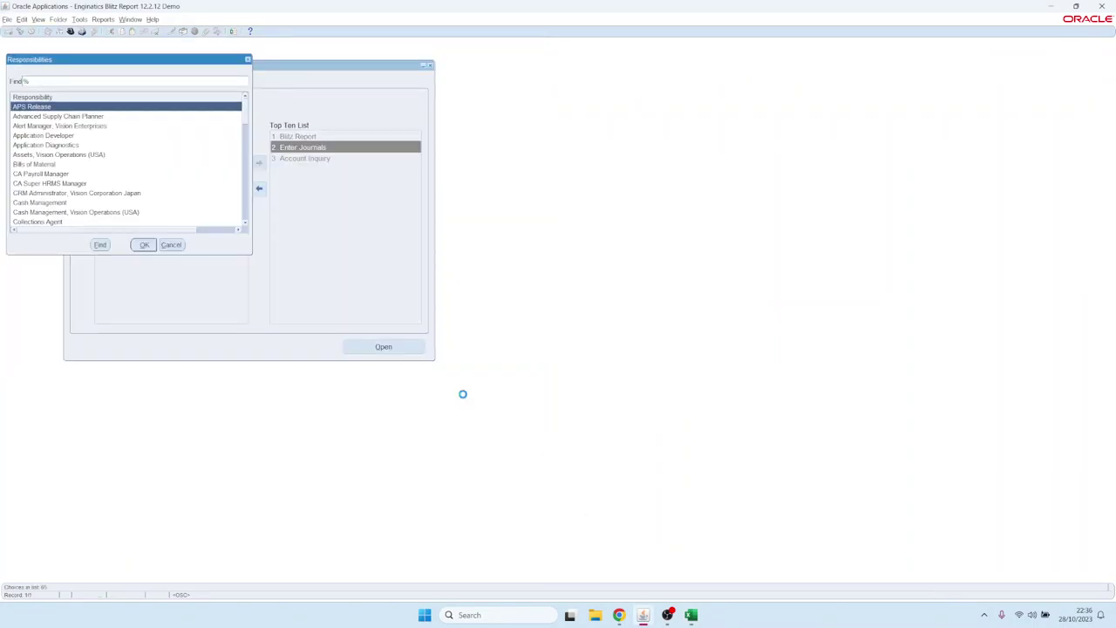
text(man)
key(Down)
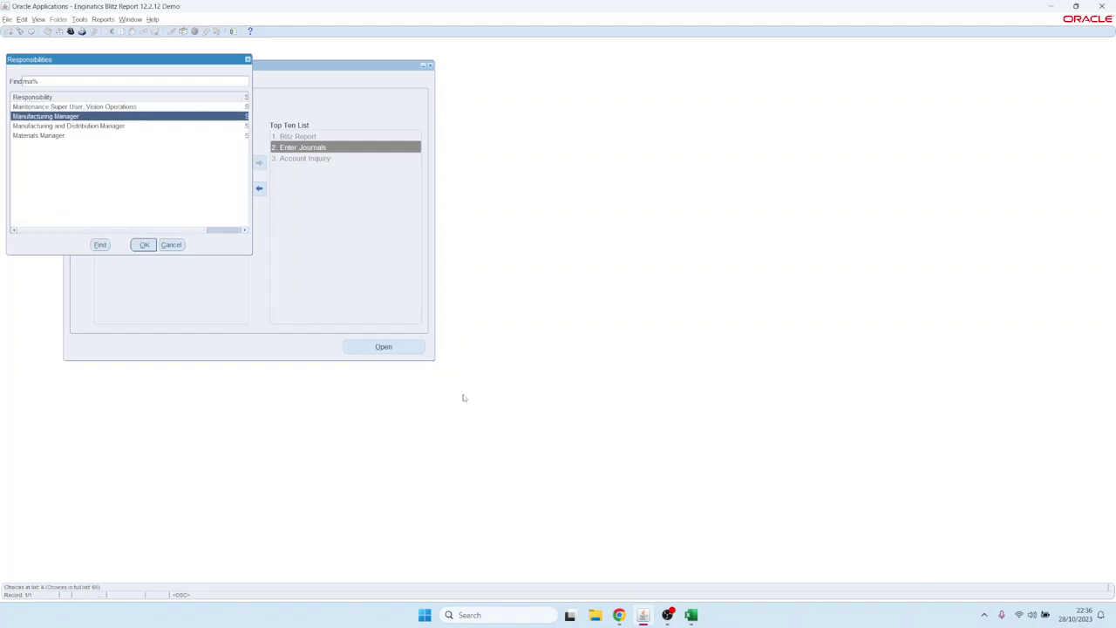
key(Return)
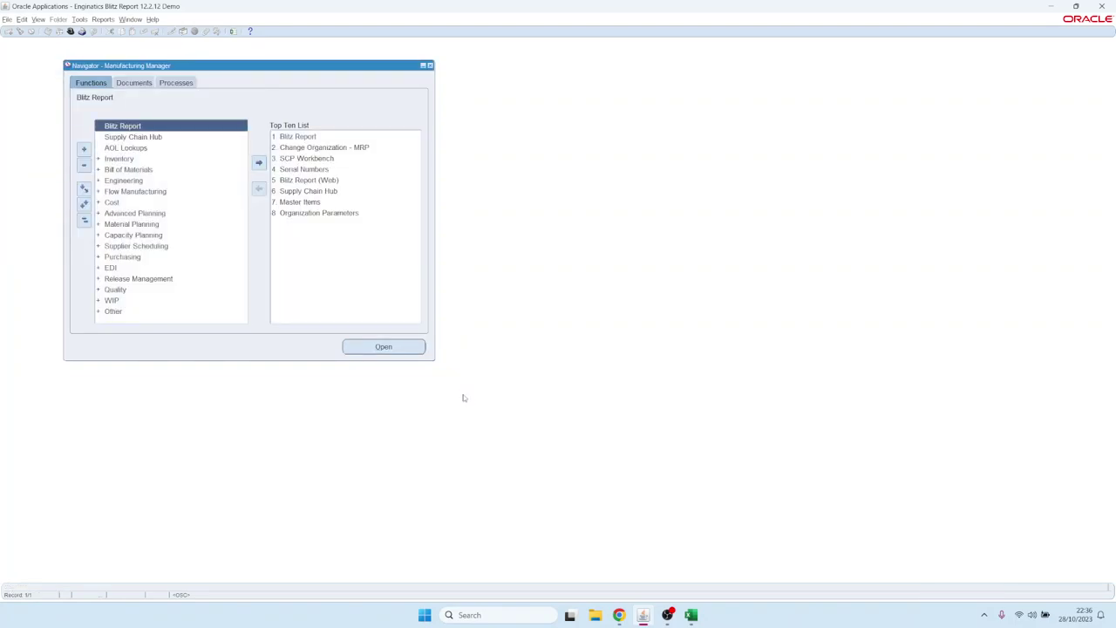
In Blitz Report, set the category to Upload and select PO Requisition Upload
key(1)
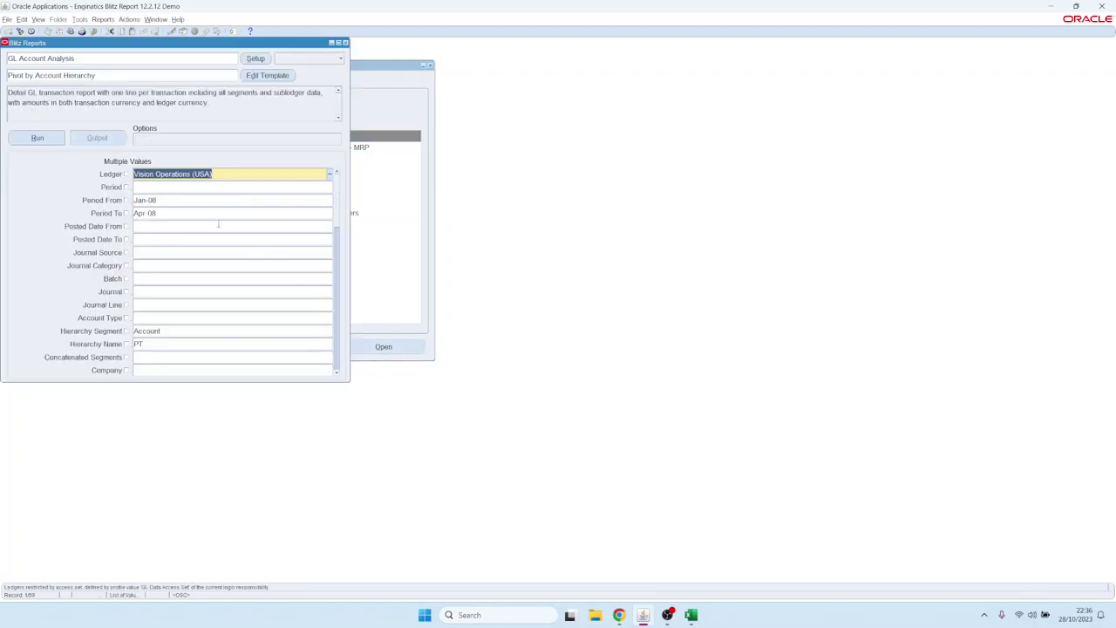
click(315, 58)
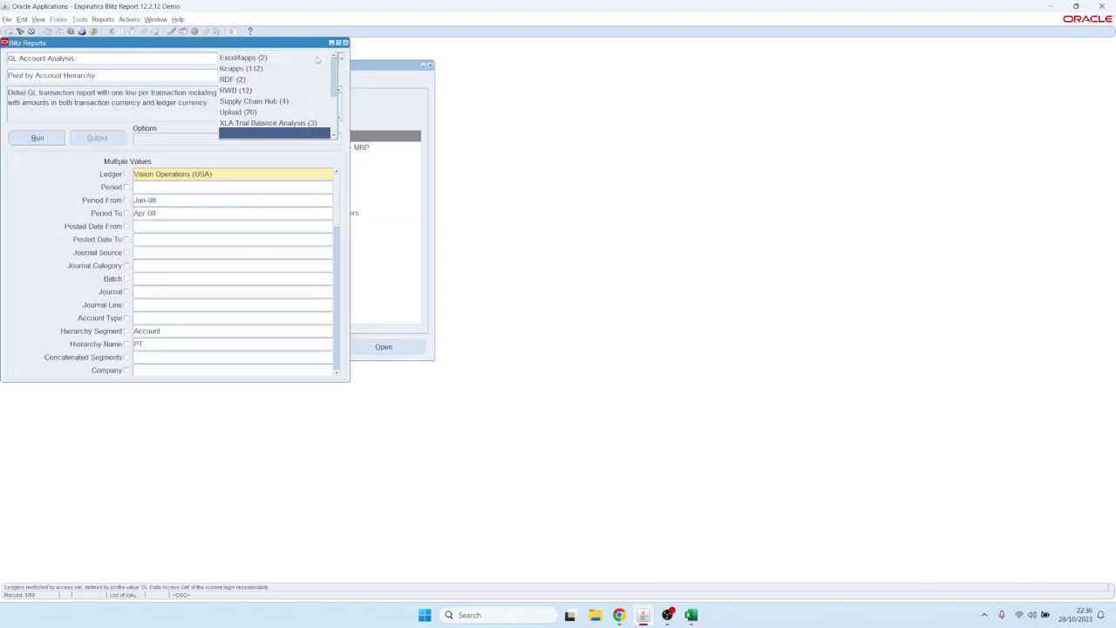
click(270, 112)
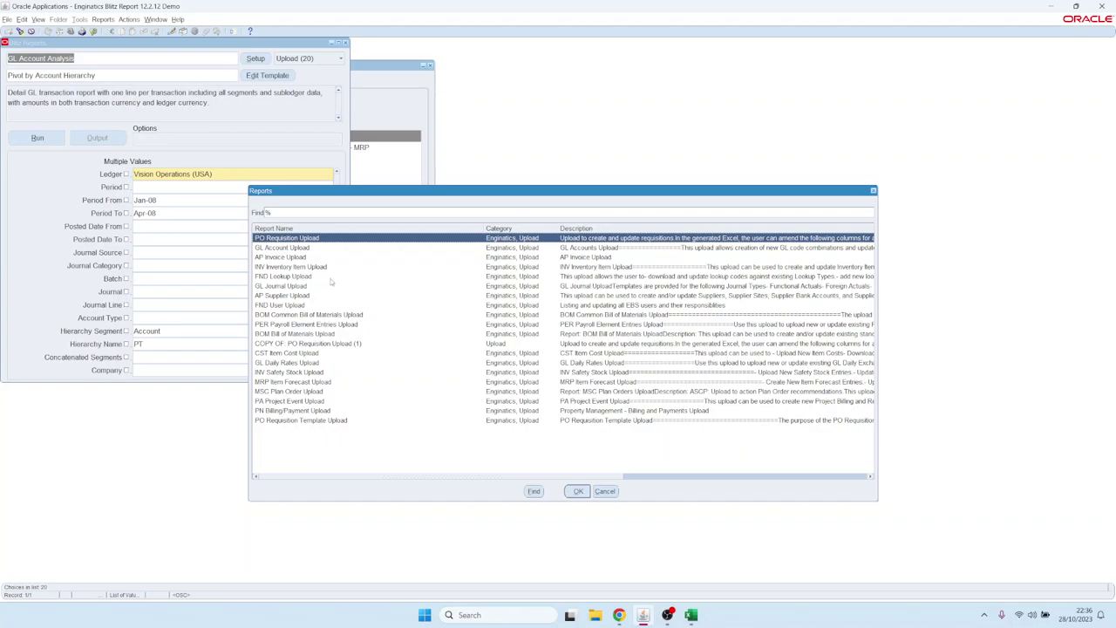
key(Down)
key(Down)
key(Up)
key(Up)
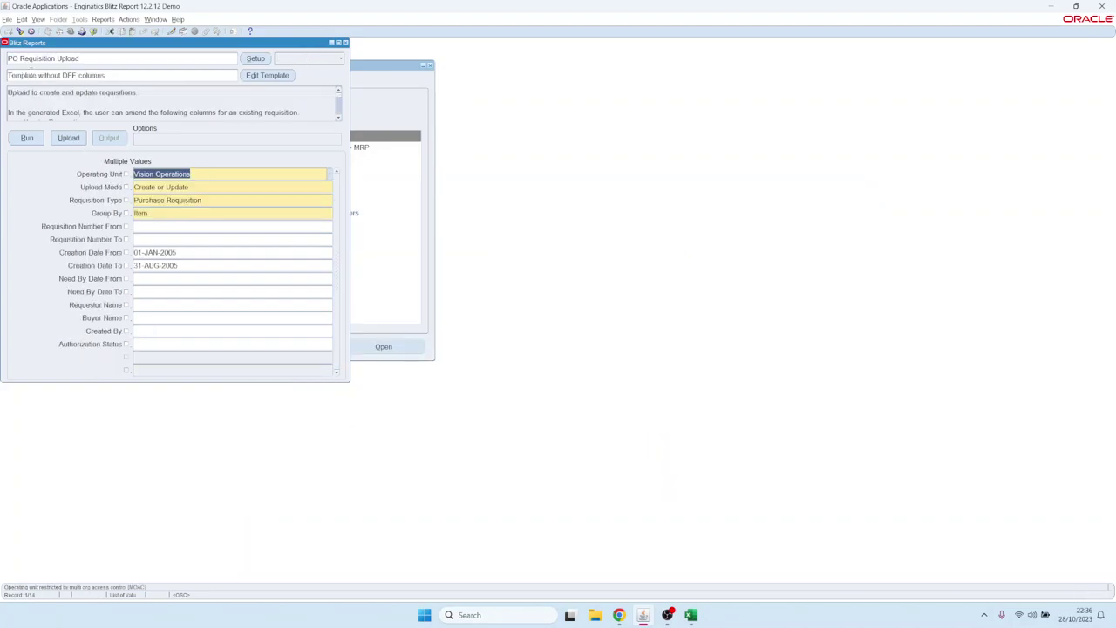
Set the Upload Mode to Create or Update
double_click(185, 188)
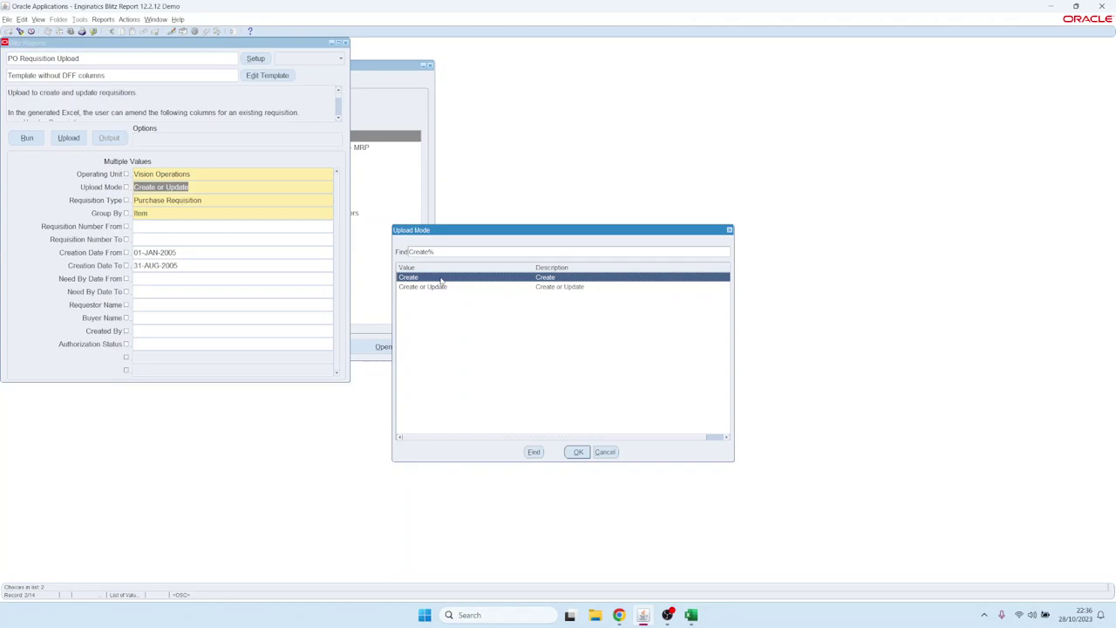
key(Down)
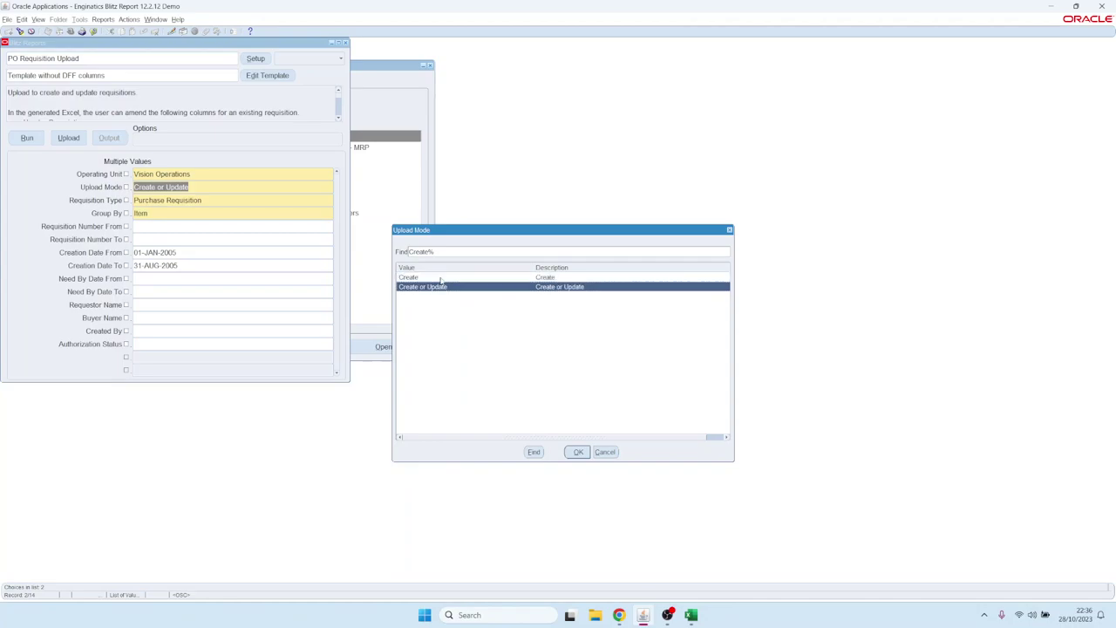
key(Return)
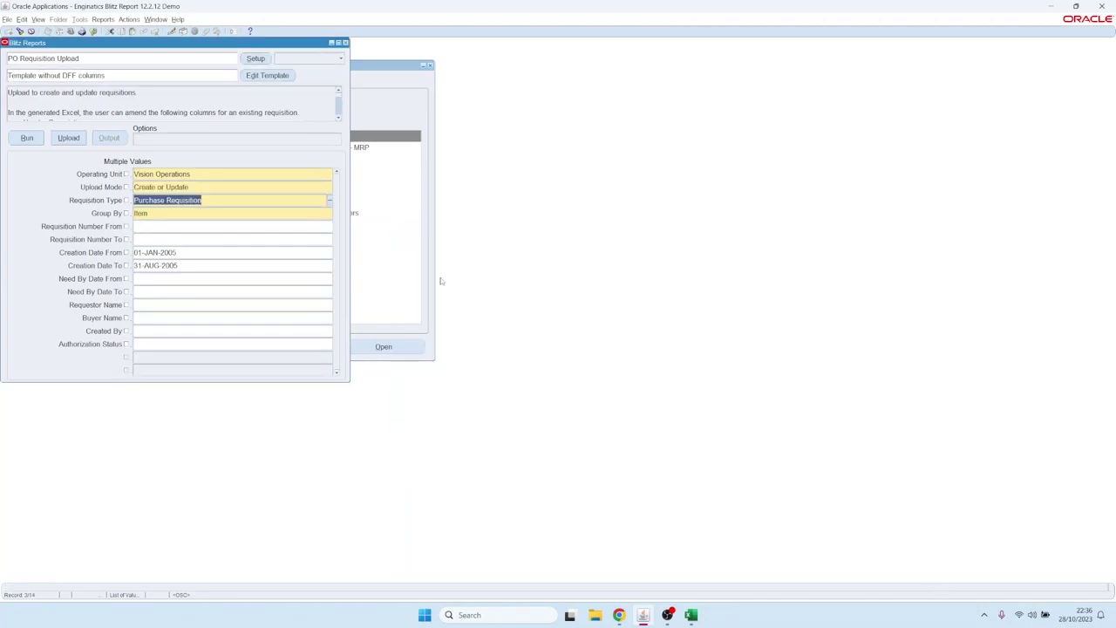
Change the Creation Date From year to 2006 and run the report to generate the workbook
click(206, 252)
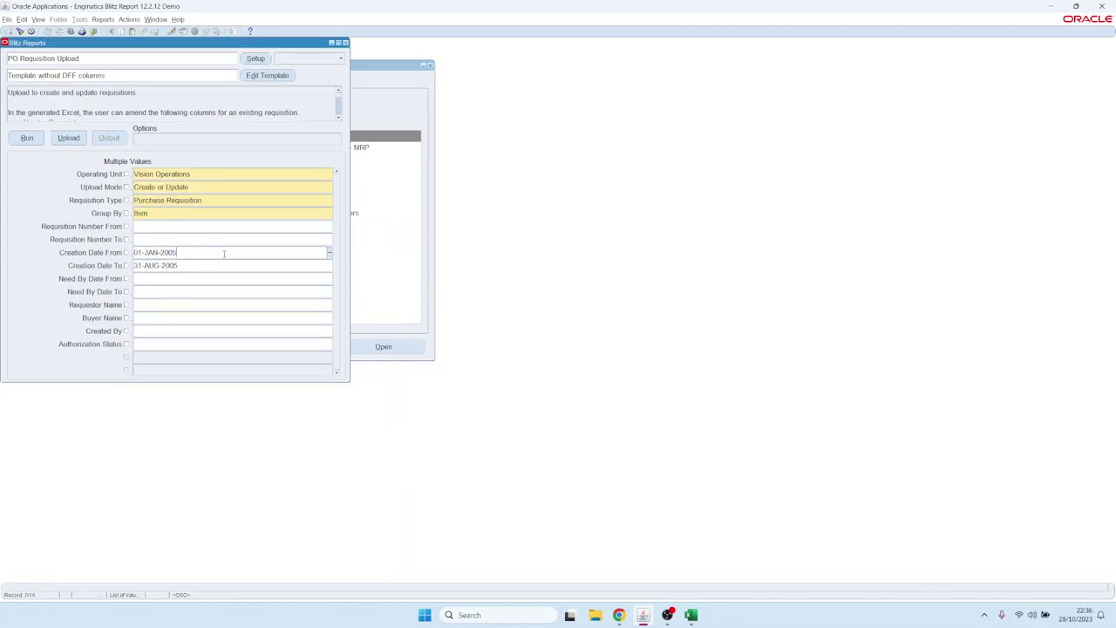
key(BackSpace)
text(6)
click(225, 259)
key(shift+Tab)
click(32, 137)
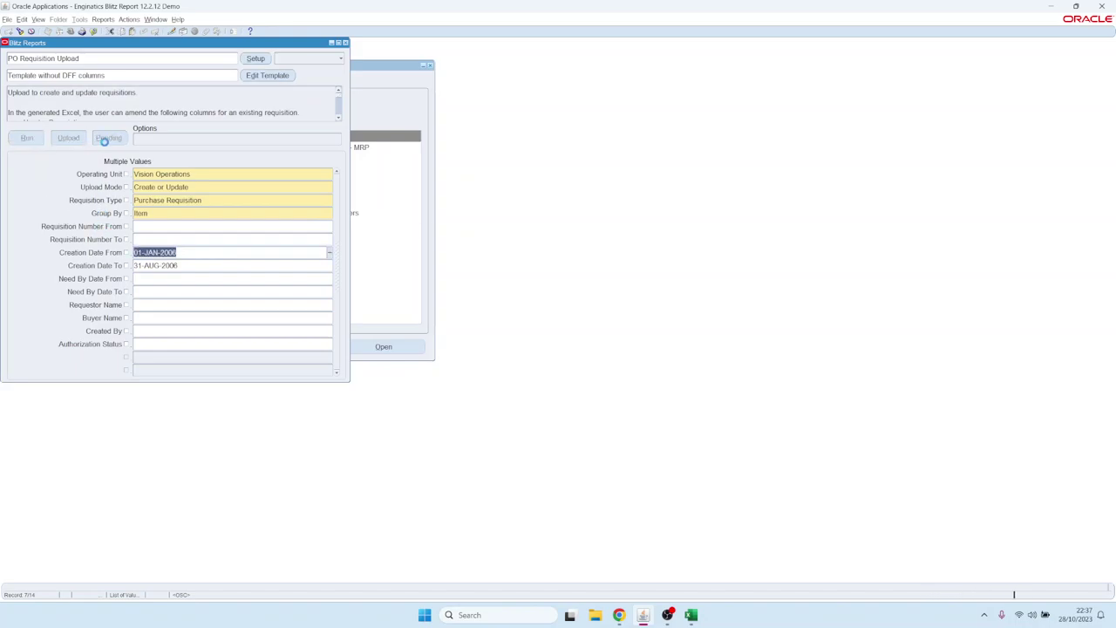
key(alt+Tab)
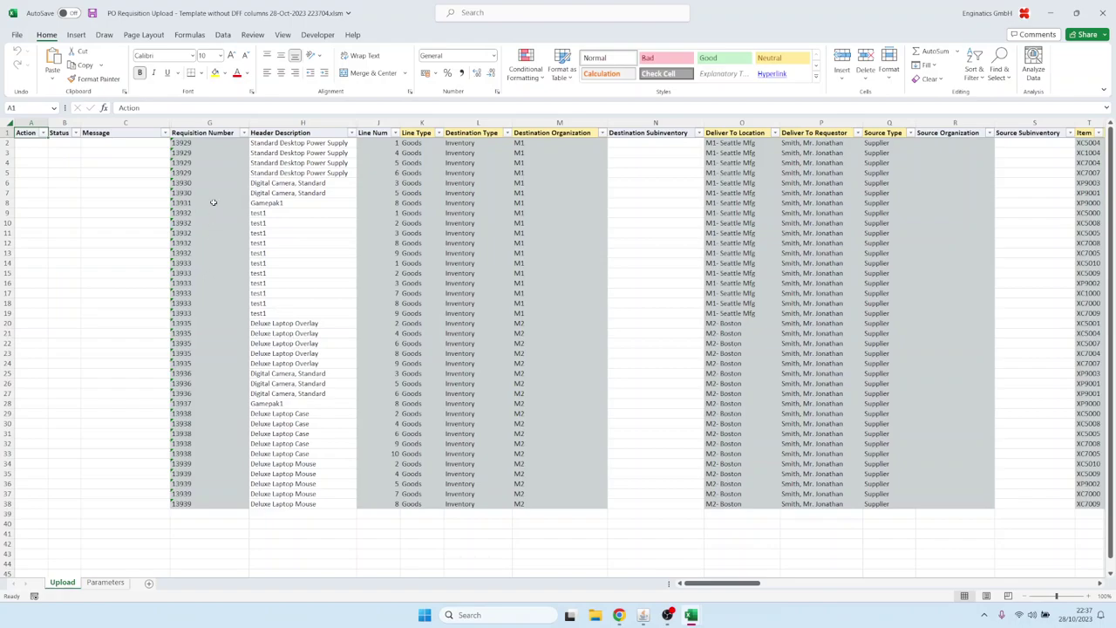
Review the requisition numbers, line type columns and test1 header descriptions in column H
drag(213, 176, 210, 415)
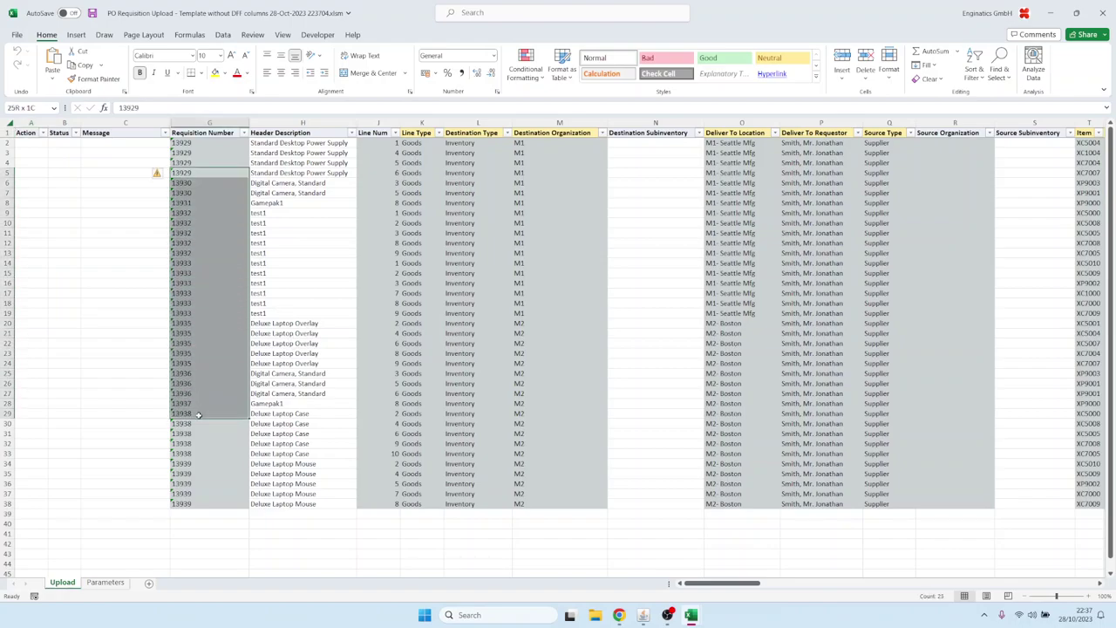
click(209, 302)
drag(208, 183, 213, 367)
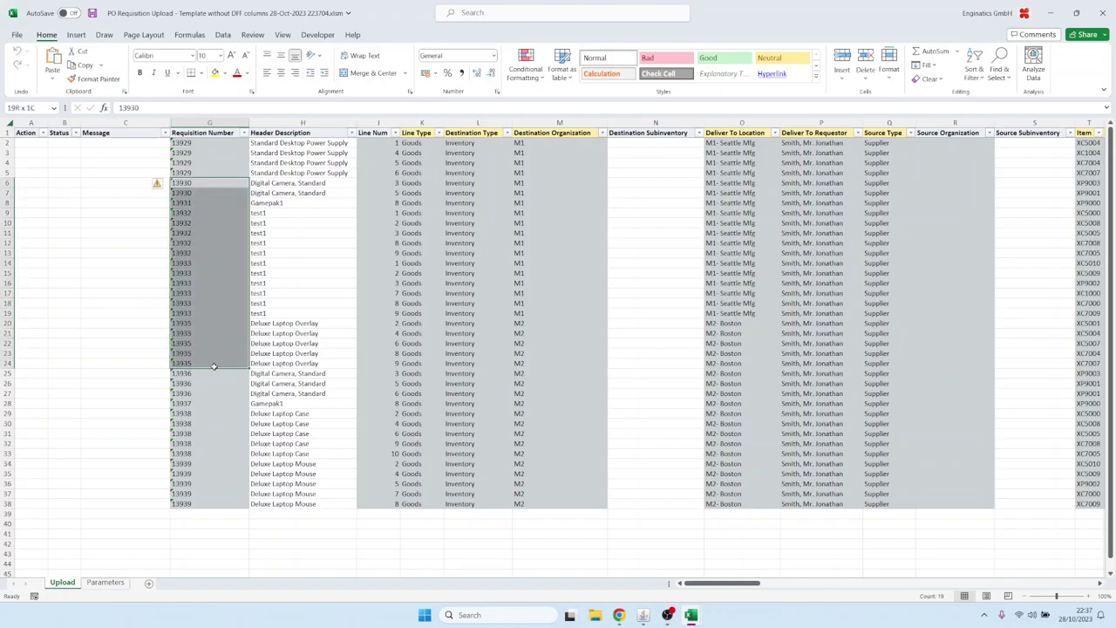
click(427, 234)
drag(427, 132, 567, 134)
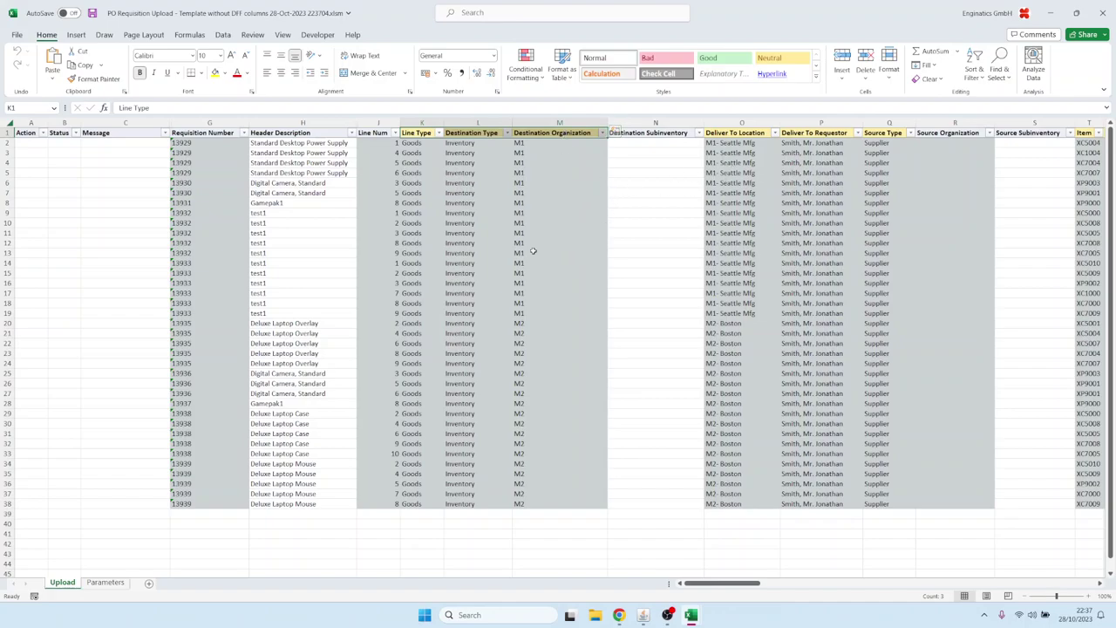
click(473, 260)
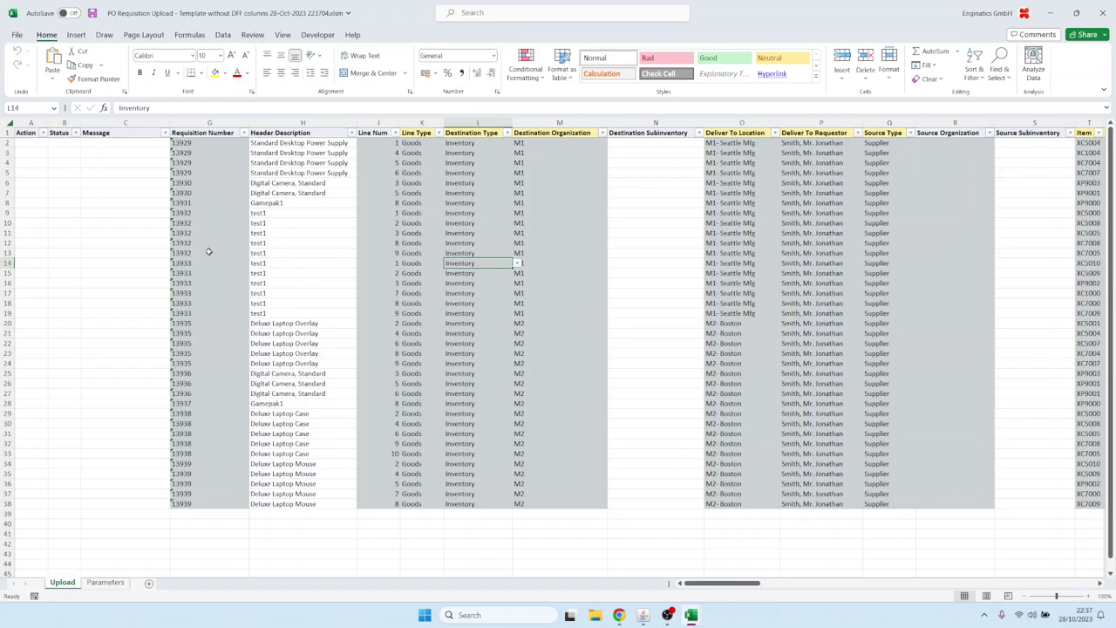
drag(295, 214, 296, 284)
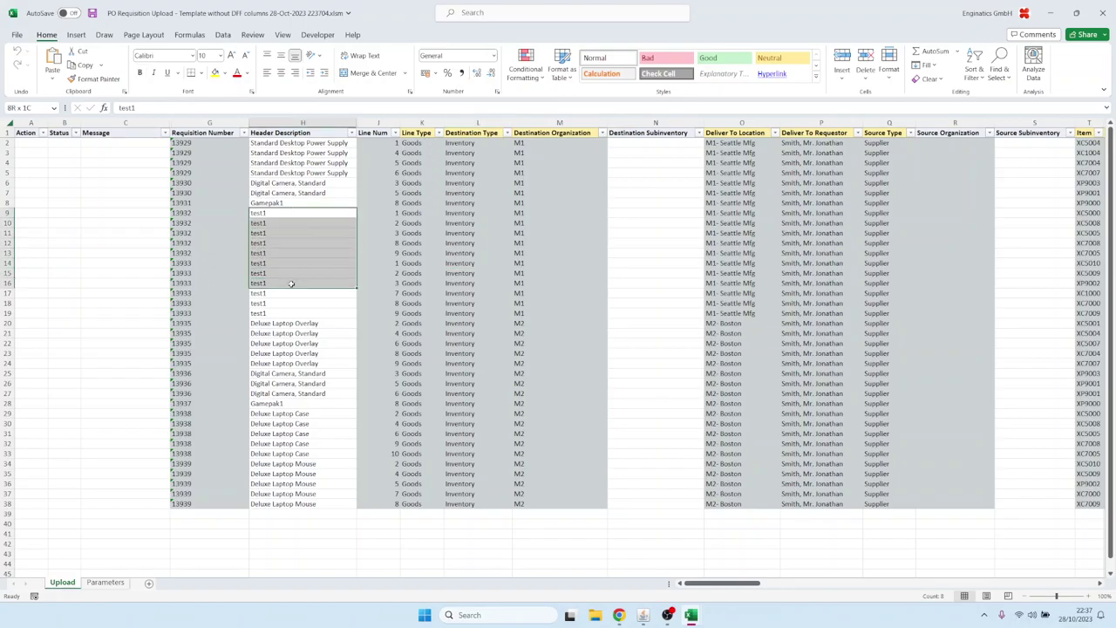
drag(202, 172, 202, 366)
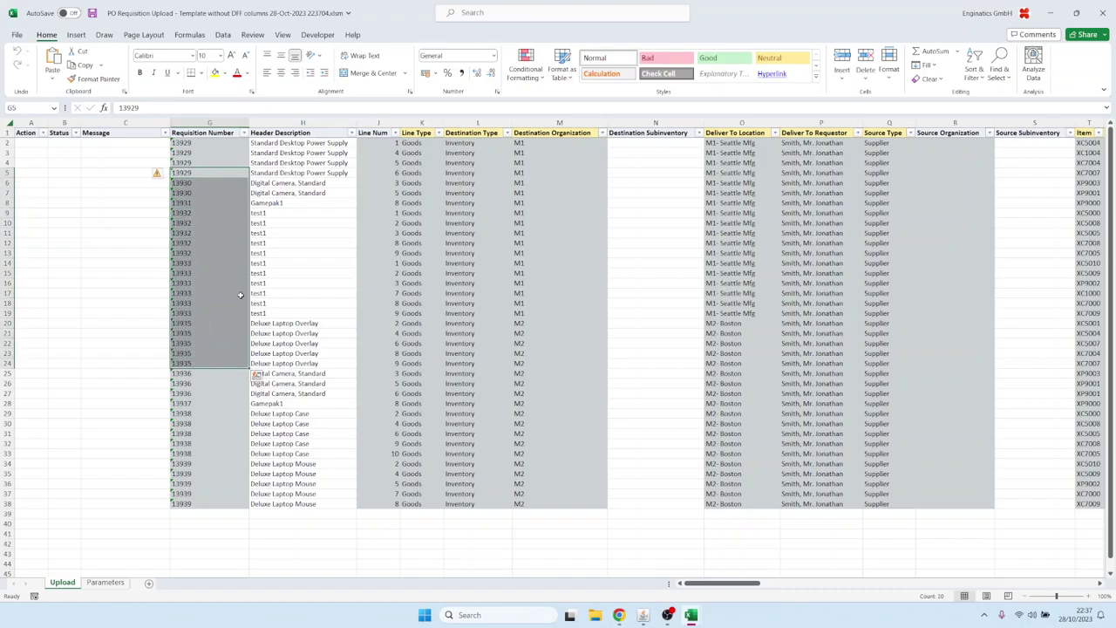
click(280, 252)
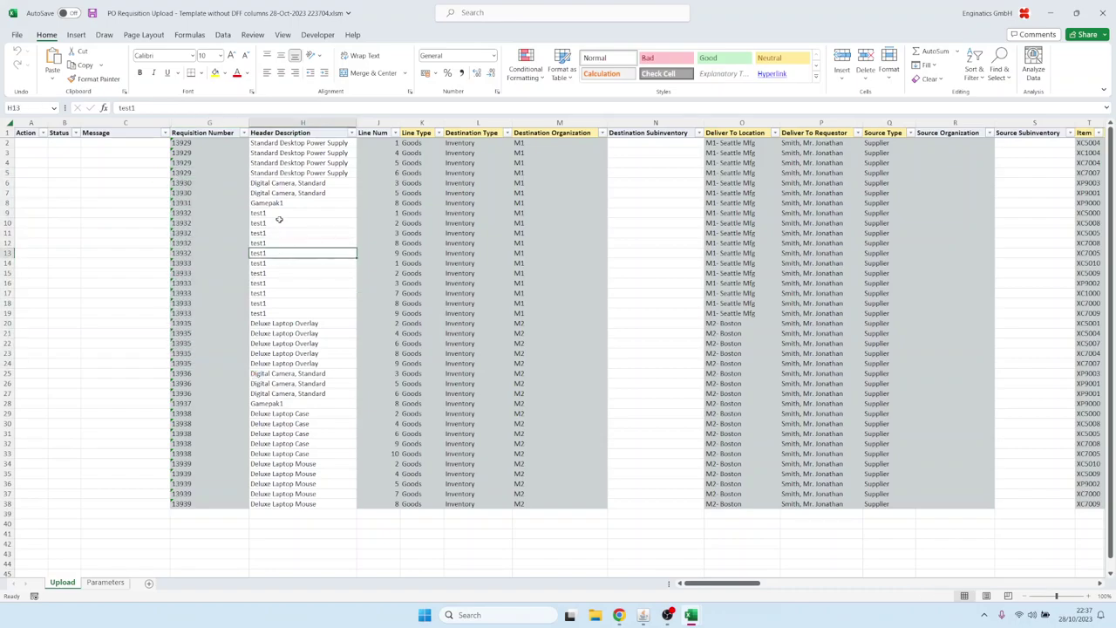
drag(274, 215, 290, 313)
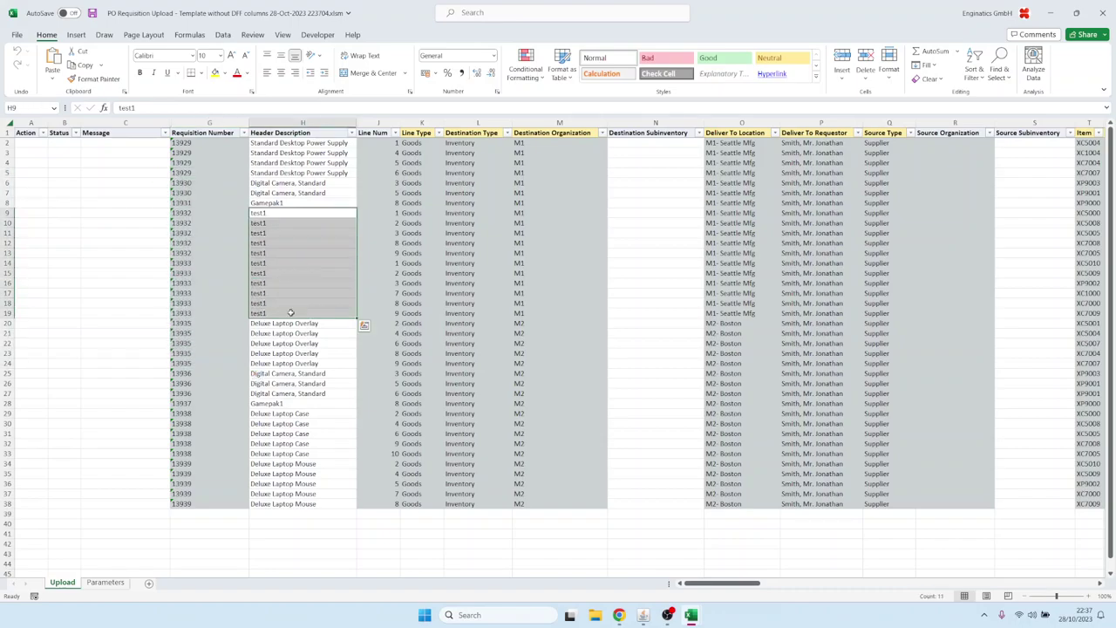
click(468, 235)
Copy item descriptions U9:U21 and paste them over the test1 headers starting at H9
key(Up)
key(Up)
key(Left)
key(Left)
key(Left)
key(Left)
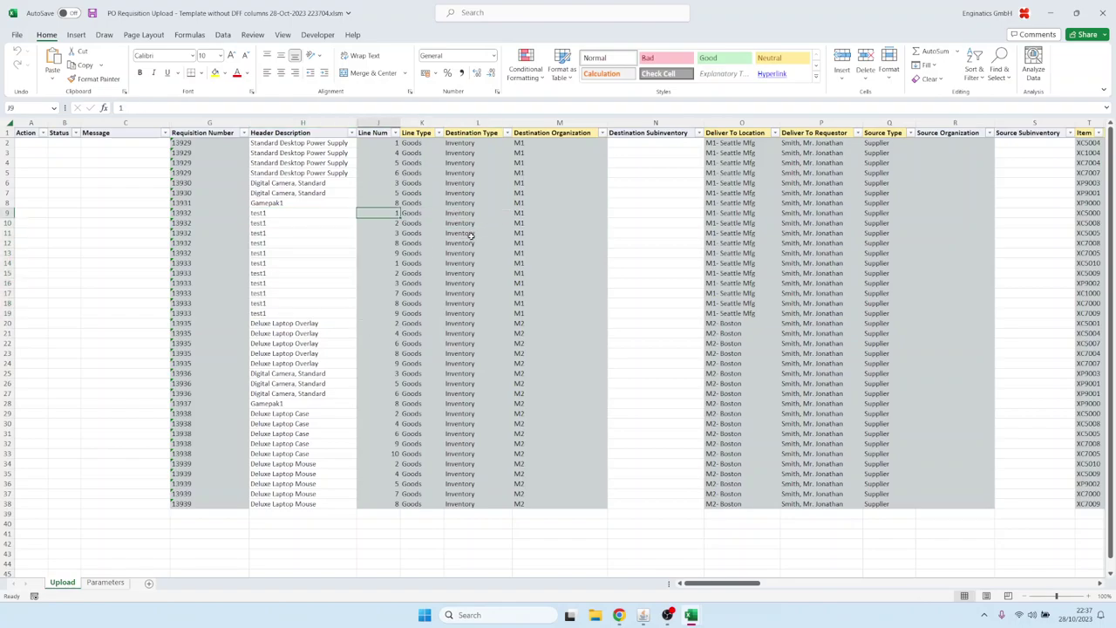
key(Right)
key(Right)
key(Right)
key(Right)
key(Right)
key(Right)
key(Right)
key(Right)
key(Right)
key(Right)
key(Right)
key(Right)
key(Right)
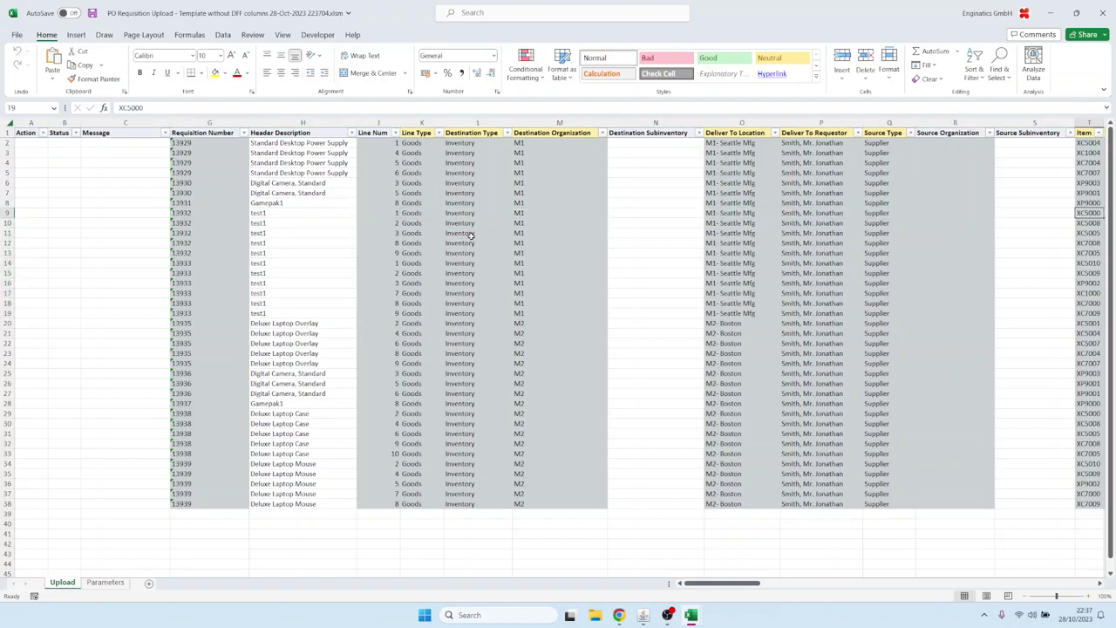
key(shift+Down)
key(shift+Down)
key(shift+Down)
key(shift+Down)
key(shift+Down)
key(shift+Down)
key(shift+Down)
key(shift+Down)
key(shift+Down)
key(shift+Down)
key(shift+Down)
key(shift+Down)
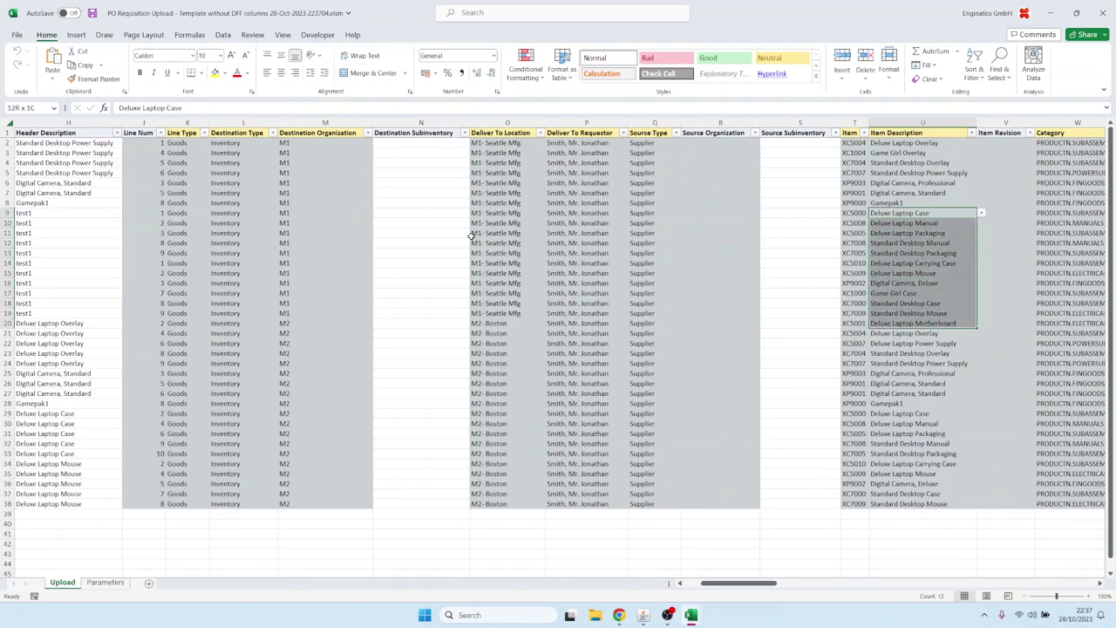
key(ctrl+c)
key(Up)
key(Up)
key(Up)
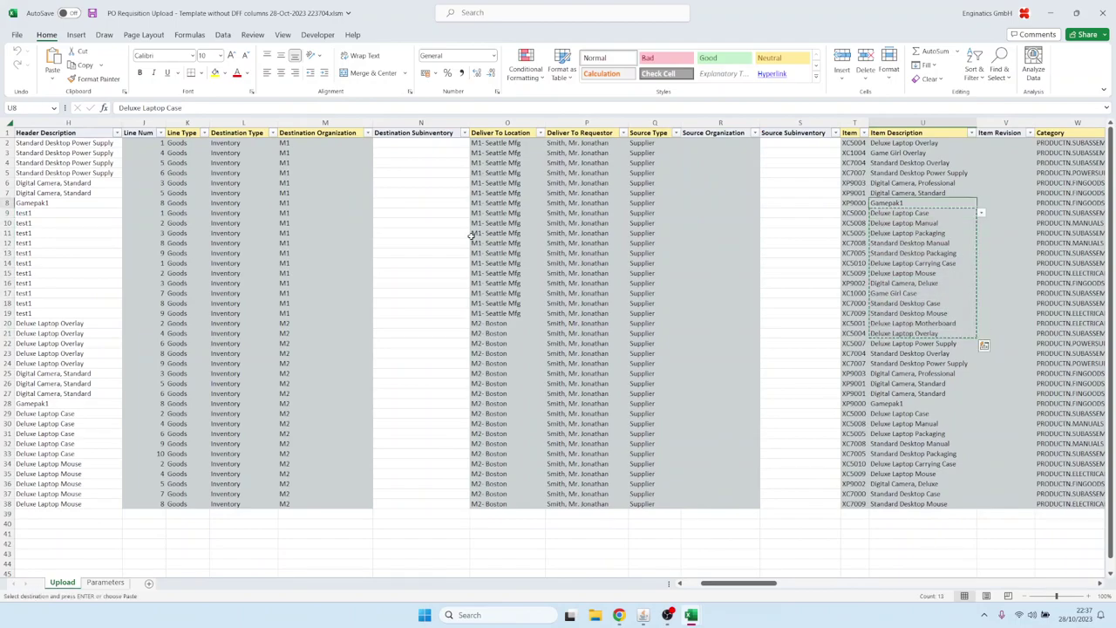
key(Down)
key(Down)
key(Down)
key(Left)
key(Left)
key(Left)
key(Left)
key(Left)
key(Left)
key(Left)
key(Left)
key(Left)
key(Left)
key(Left)
key(Left)
key(Left)
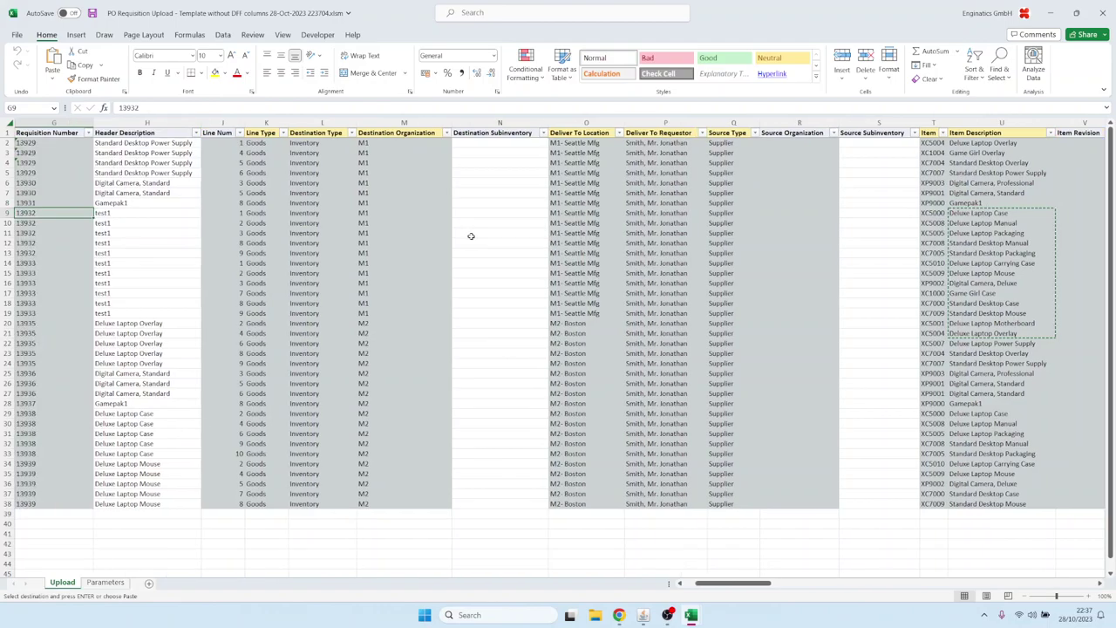
key(Return)
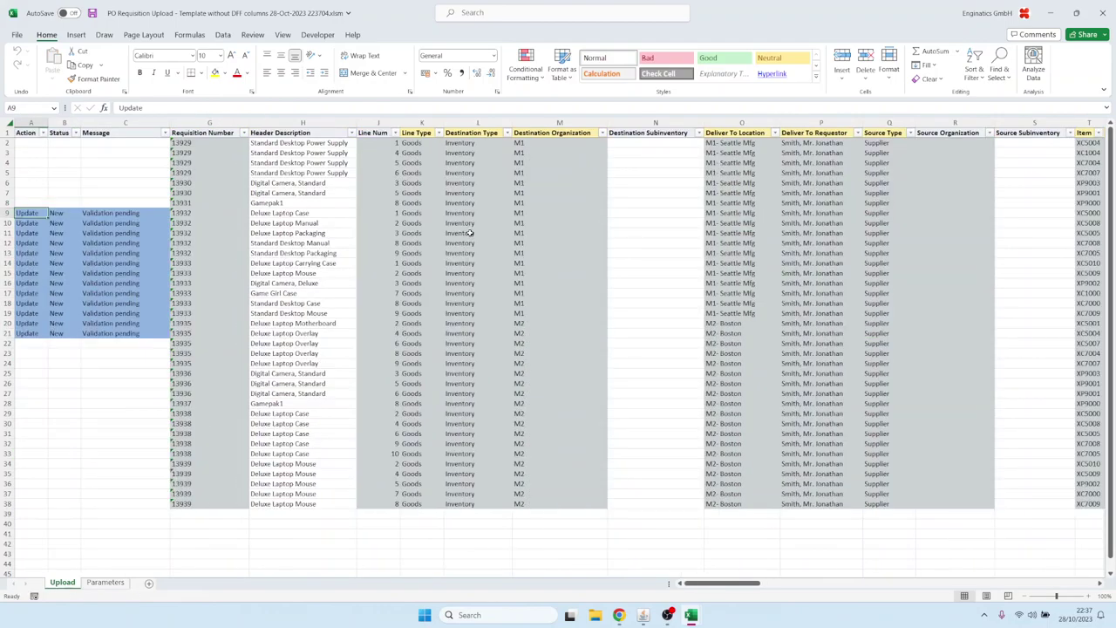
Copy requisition lines K3:AA4 and paste them into rows 39–40 as Create lines
click(147, 288)
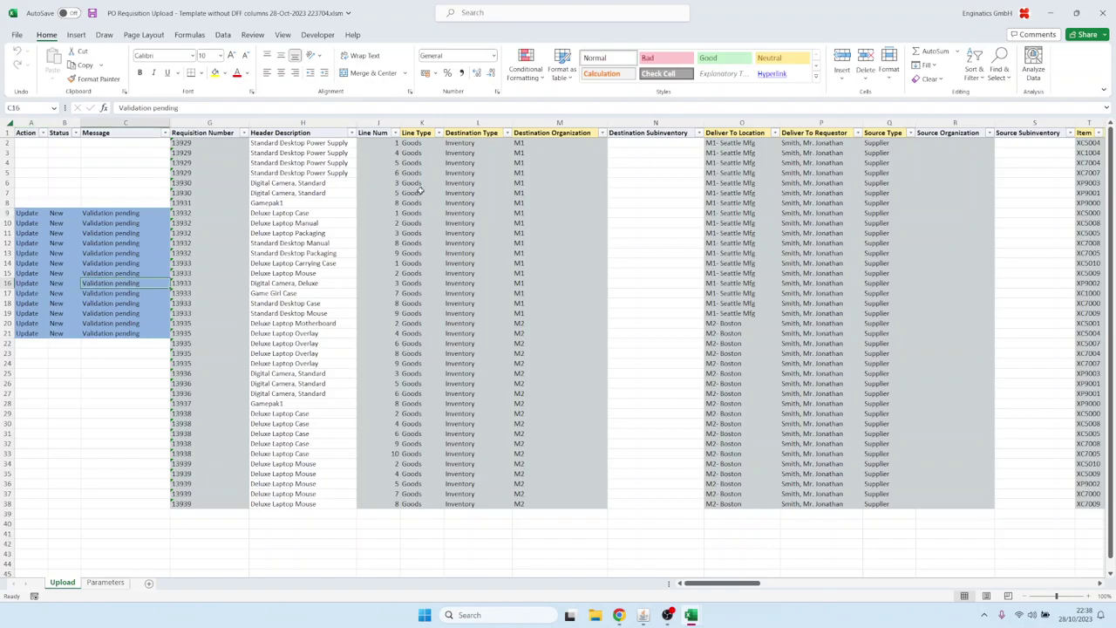
click(411, 153)
key(shift+Down)
key(shift+Right)
key(shift+Right)
key(shift+Right)
key(shift+Right)
key(shift+Right)
key(shift+Right)
key(shift+Right)
key(shift+Right)
key(shift+Right)
key(shift+Right)
key(shift+Right)
key(shift+Right)
key(shift+Right)
key(shift+Right)
key(shift+Right)
key(shift+Right)
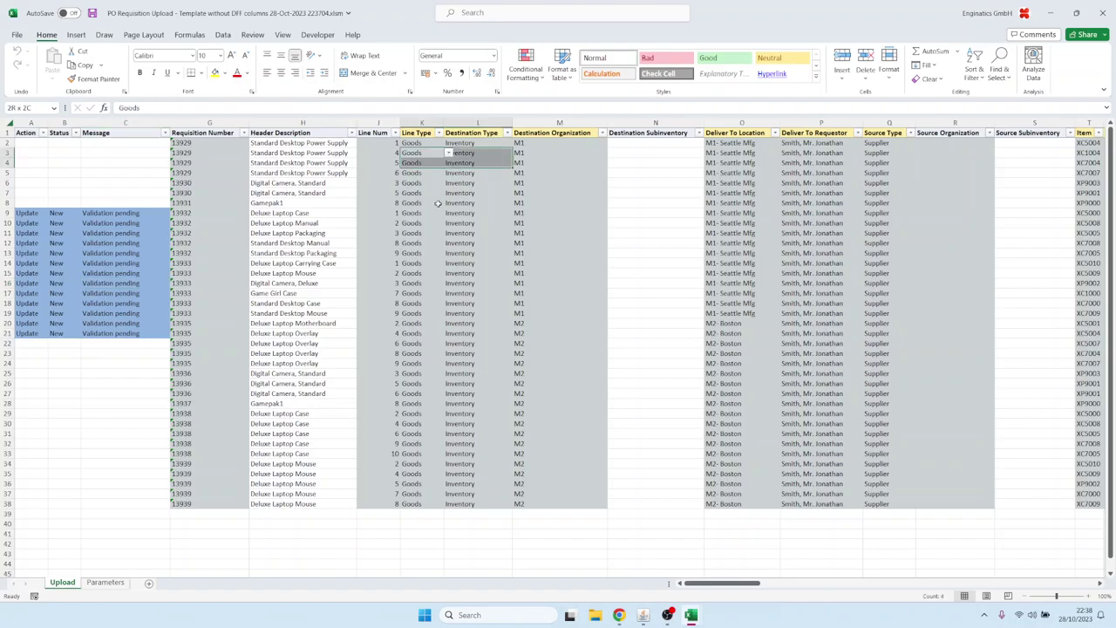
scroll(438, 203, right, 1)
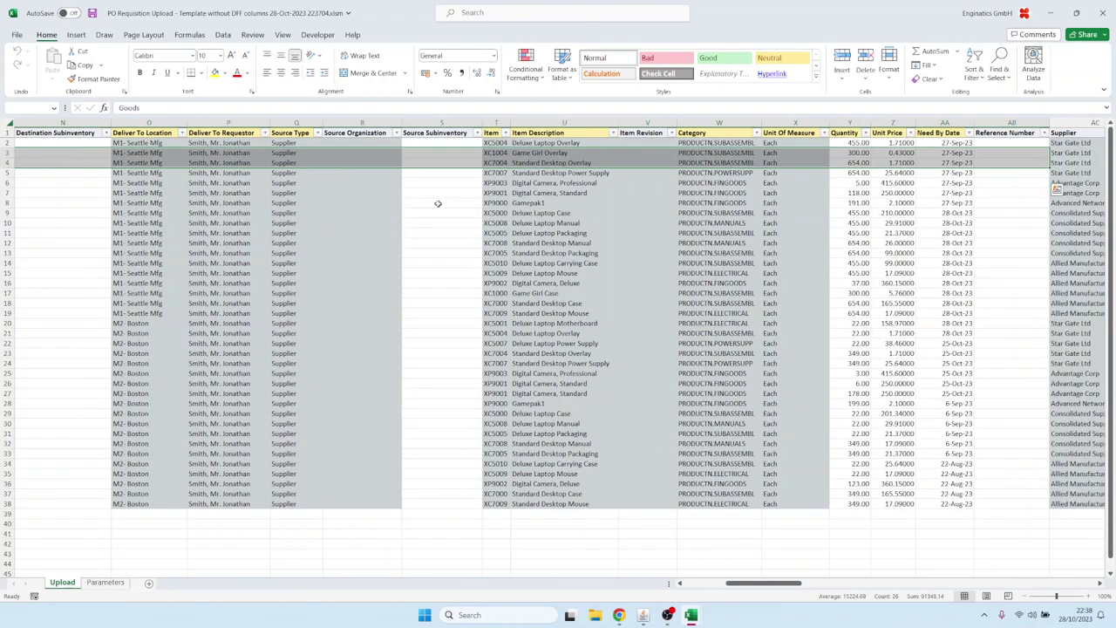
key(ctrl+c)
key(Home)
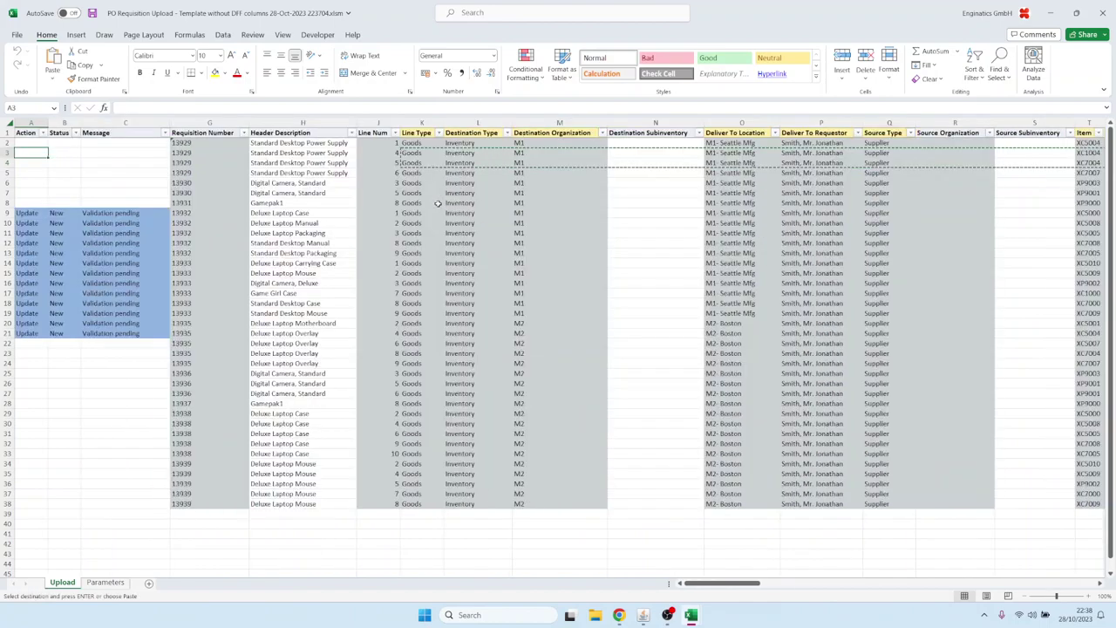
click(416, 515)
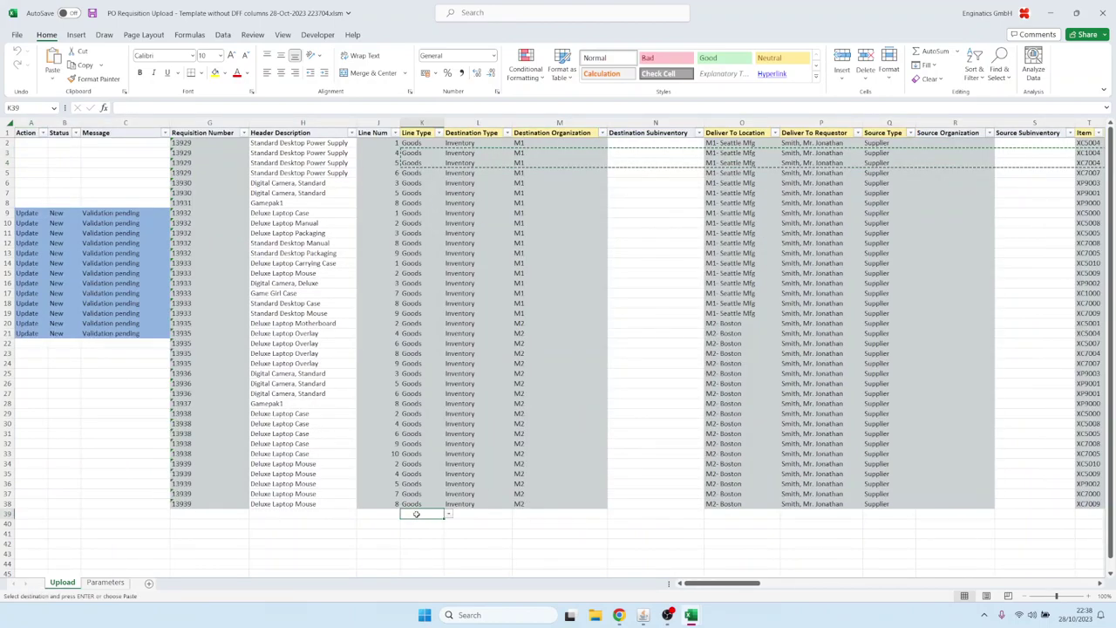
key(ctrl+v)
scroll(427, 388, down, 2)
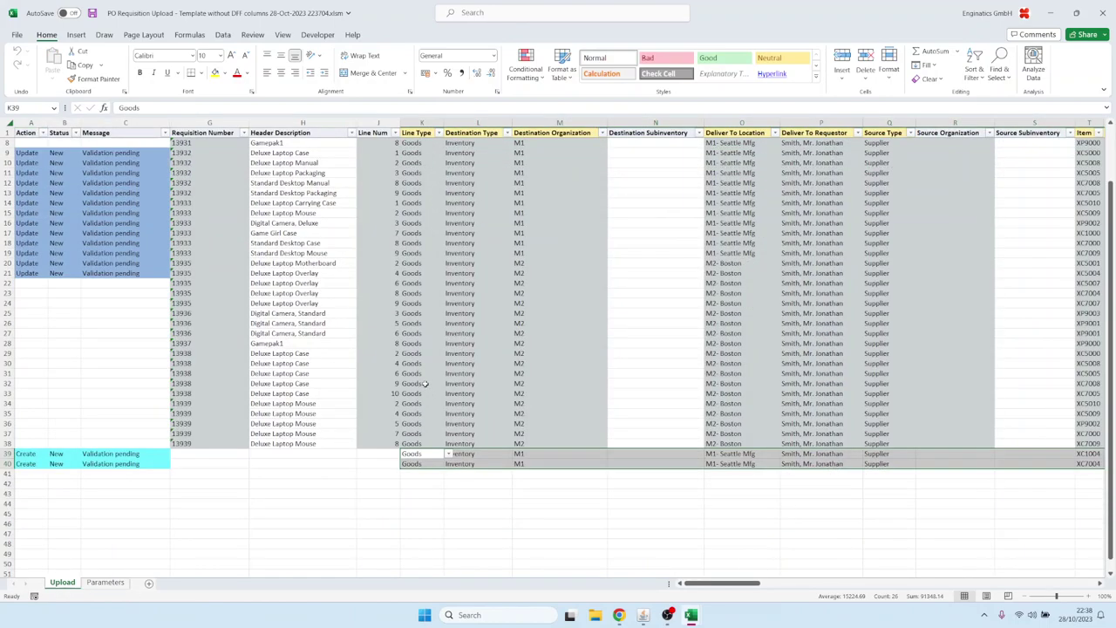
Start row 41 as a Goods/Inventory line for org M1, delivered to Buenos Aires, source Supplier
click(428, 474)
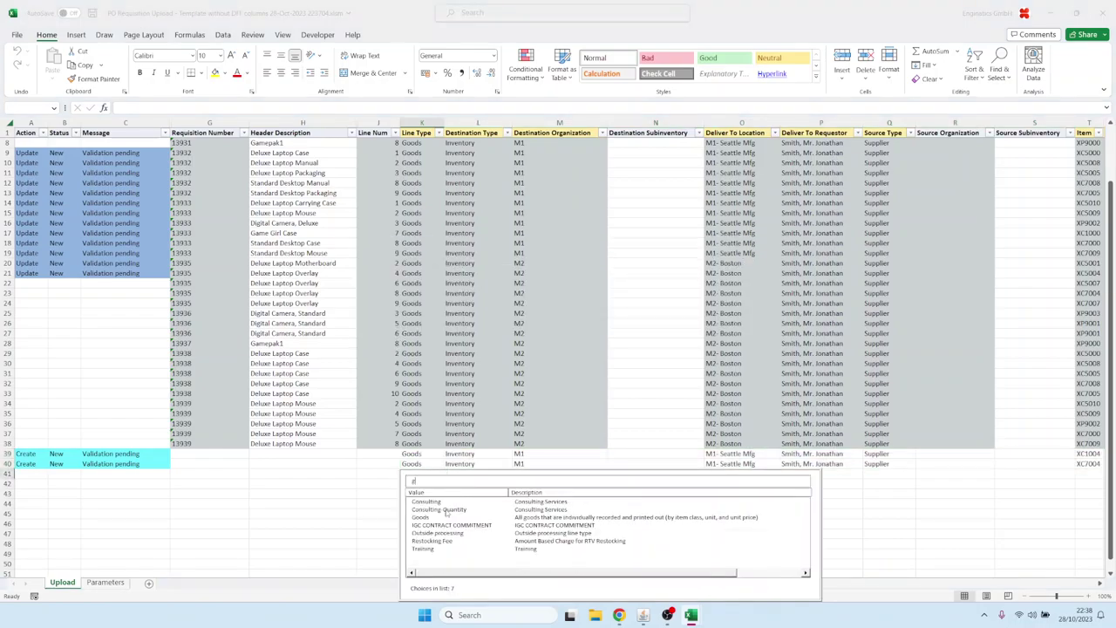
click(446, 518)
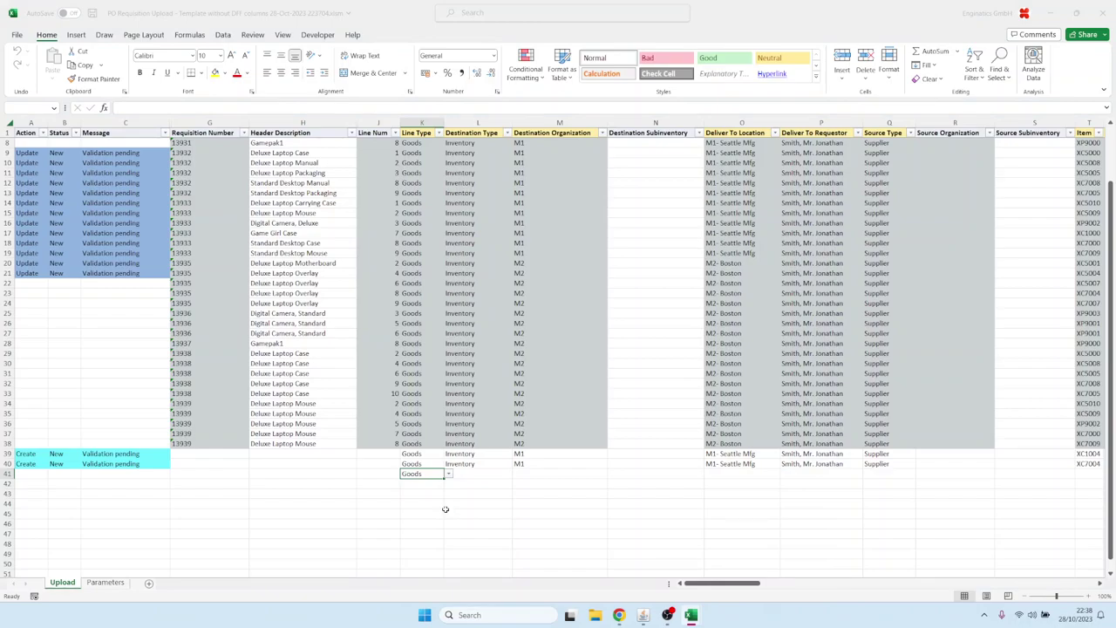
key(Tab)
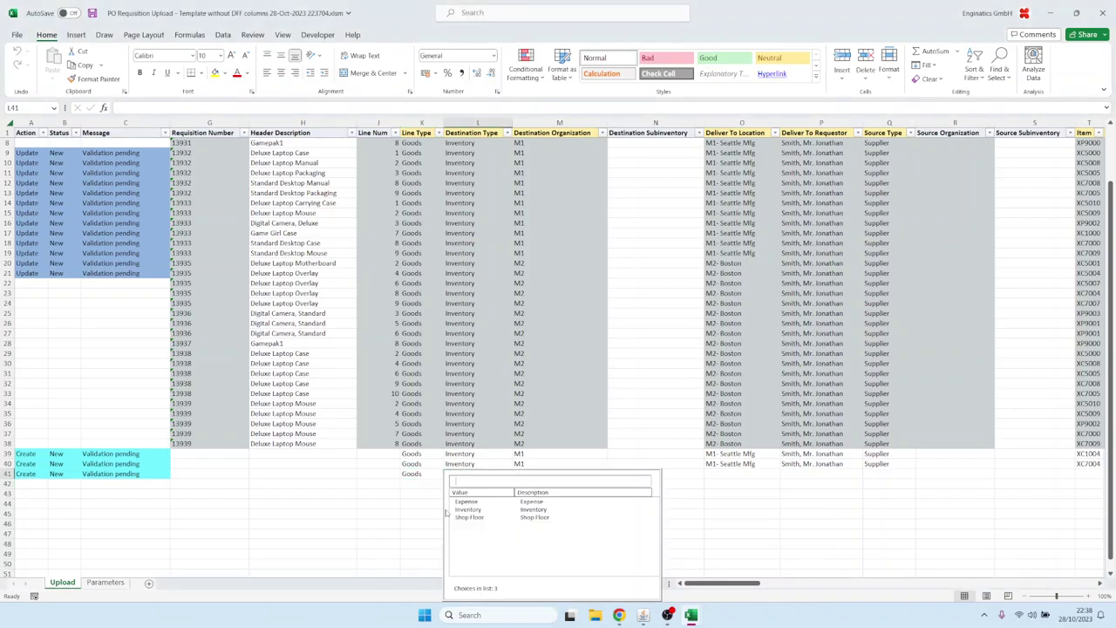
click(445, 509)
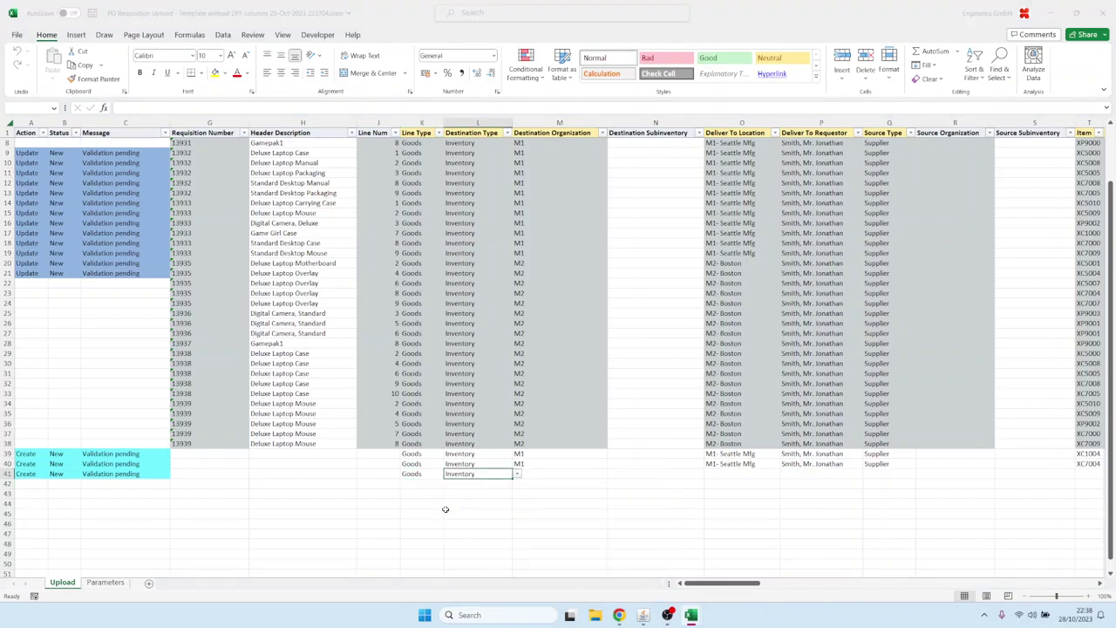
text(m1)
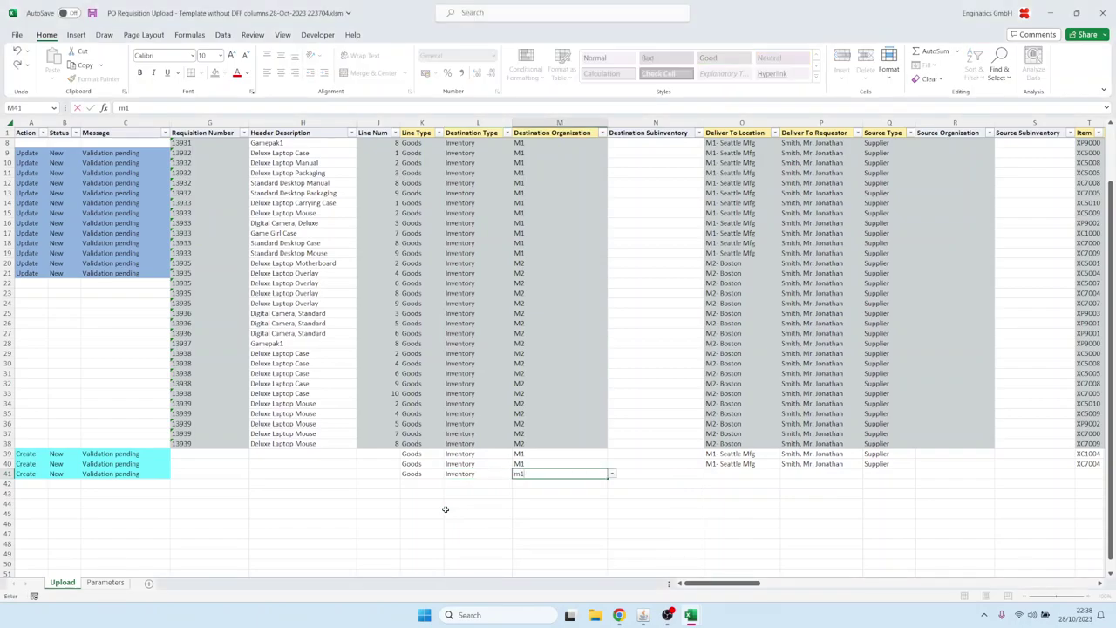
key(Return)
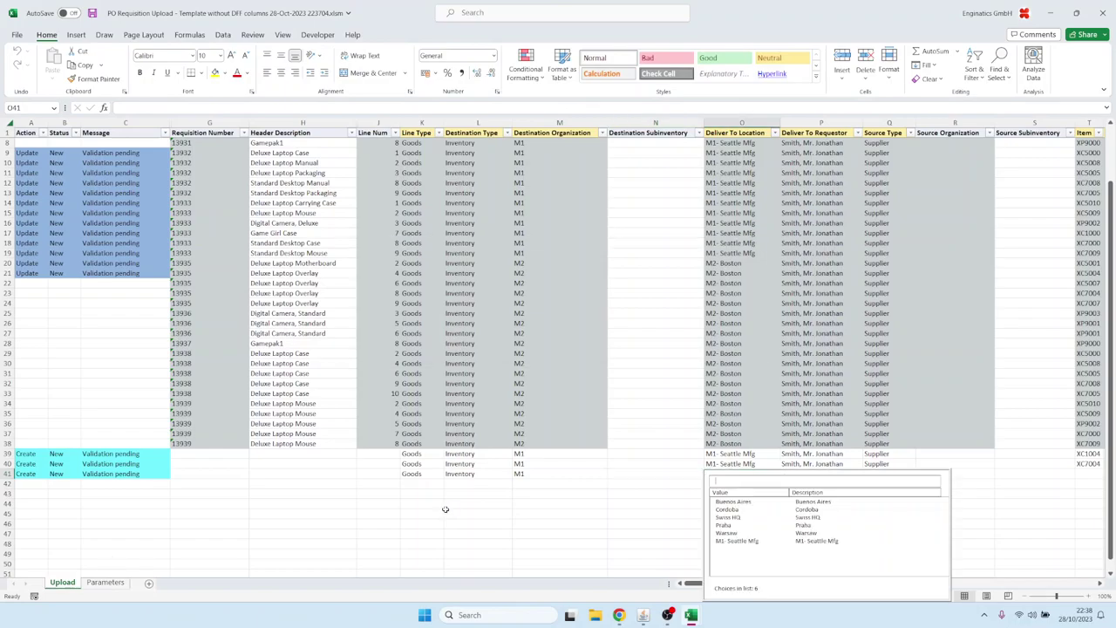
key(Down)
key(Return)
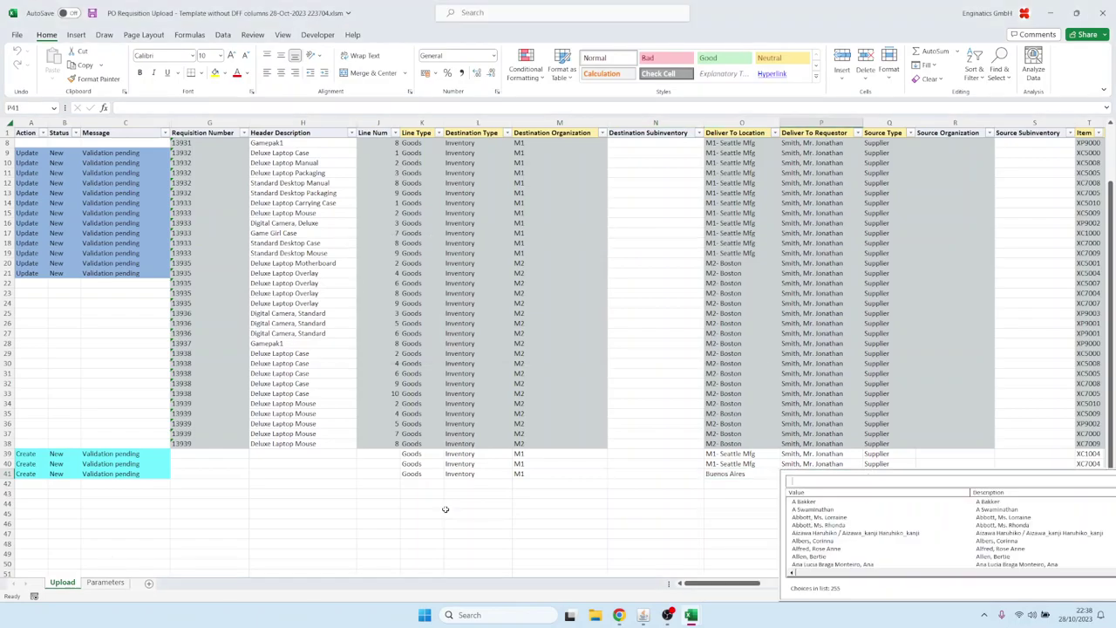
key(Down)
key(Return)
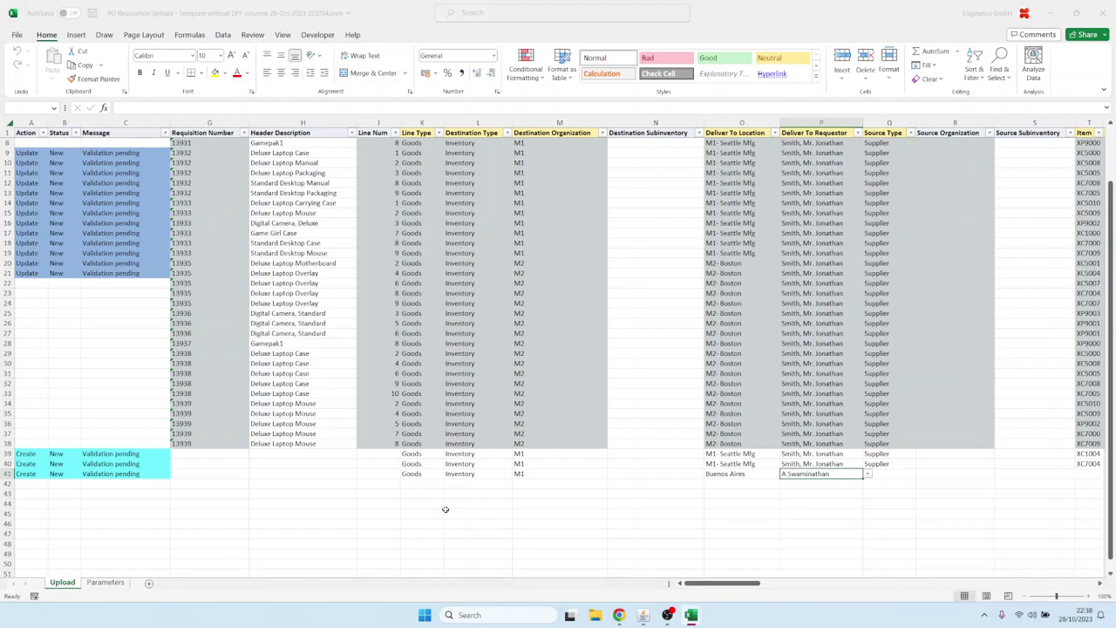
key(Down)
key(Return)
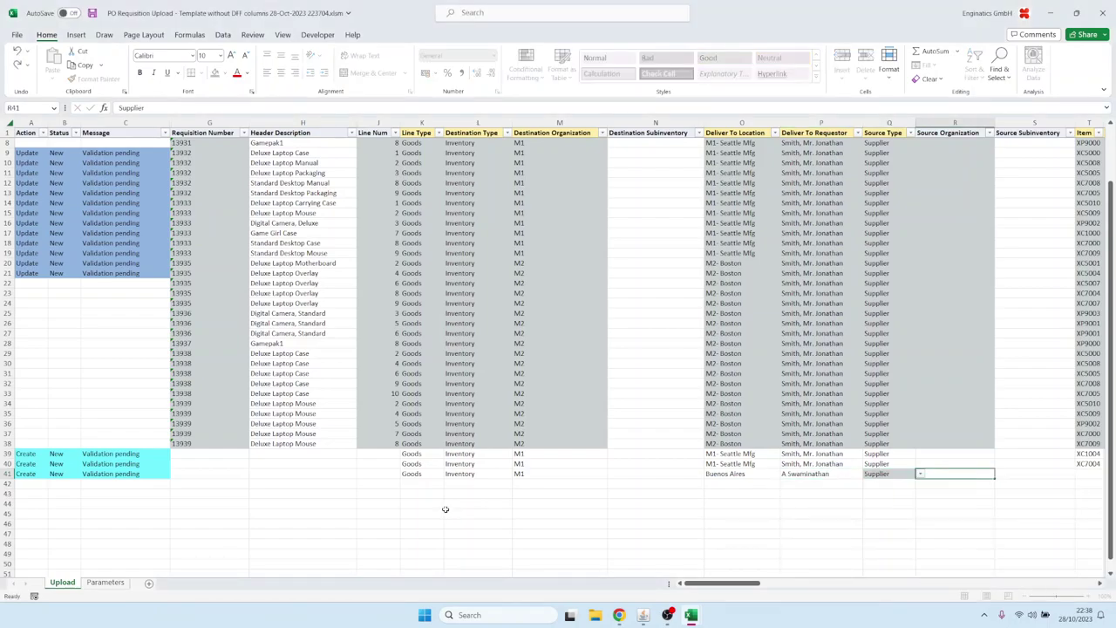
Set the row 41 item to Fork Lift Battery
key(Right)
key(Right)
key(Right)
key(Right)
key(Right)
key(Right)
key(Right)
key(Right)
key(Right)
key(Right)
key(Right)
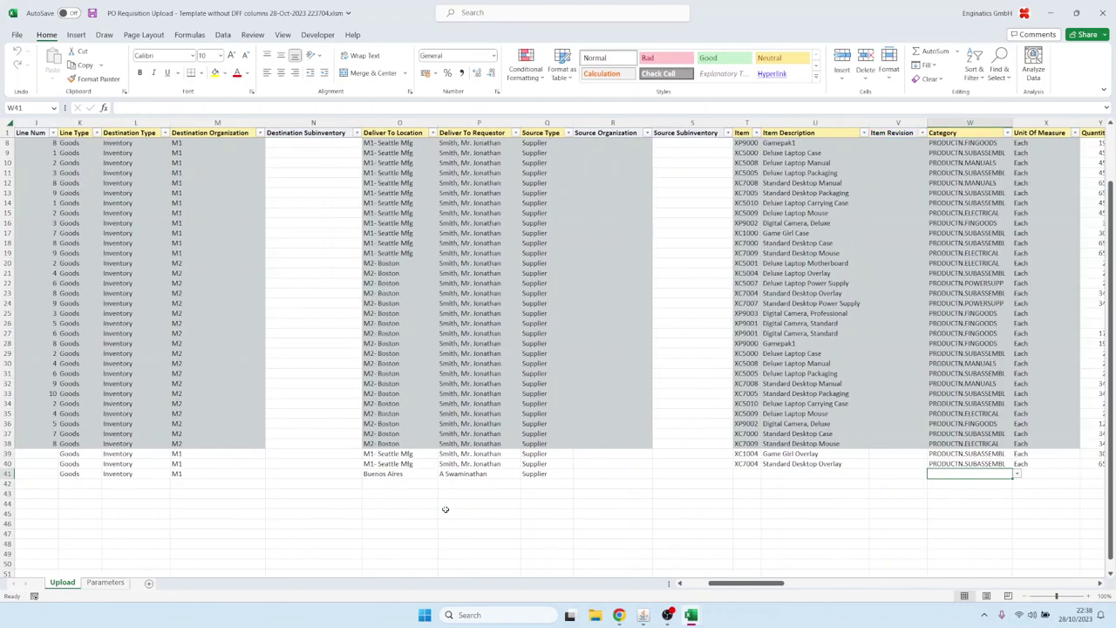
key(Right)
key(Left)
key(Left)
key(Left)
key(Left)
key(Left)
key(Left)
key(Left)
key(Left)
key(Left)
key(Left)
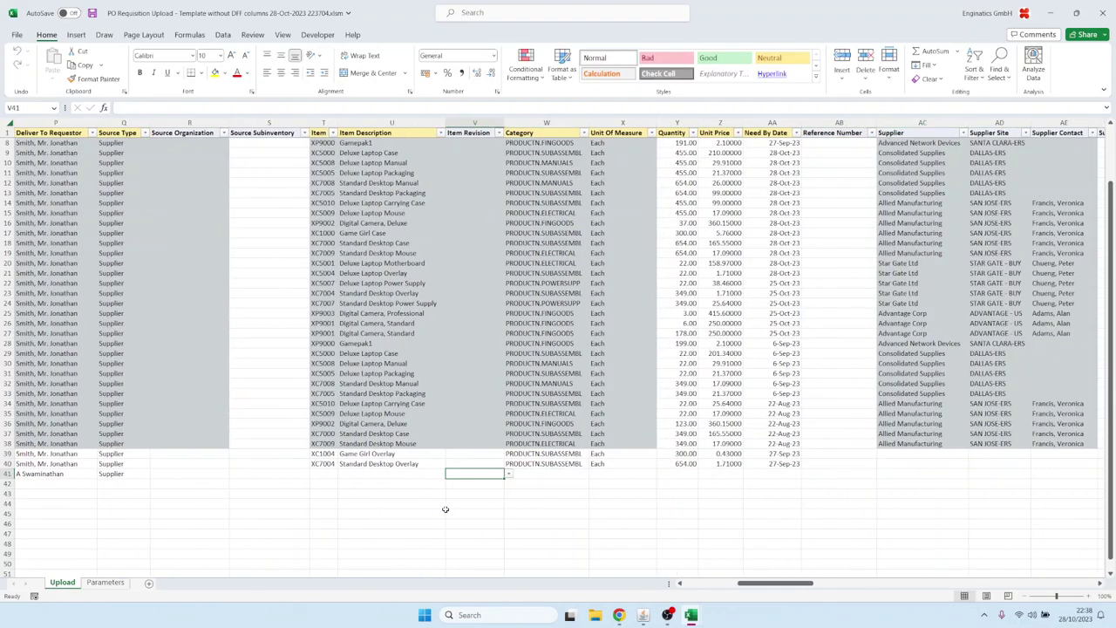
text(f)
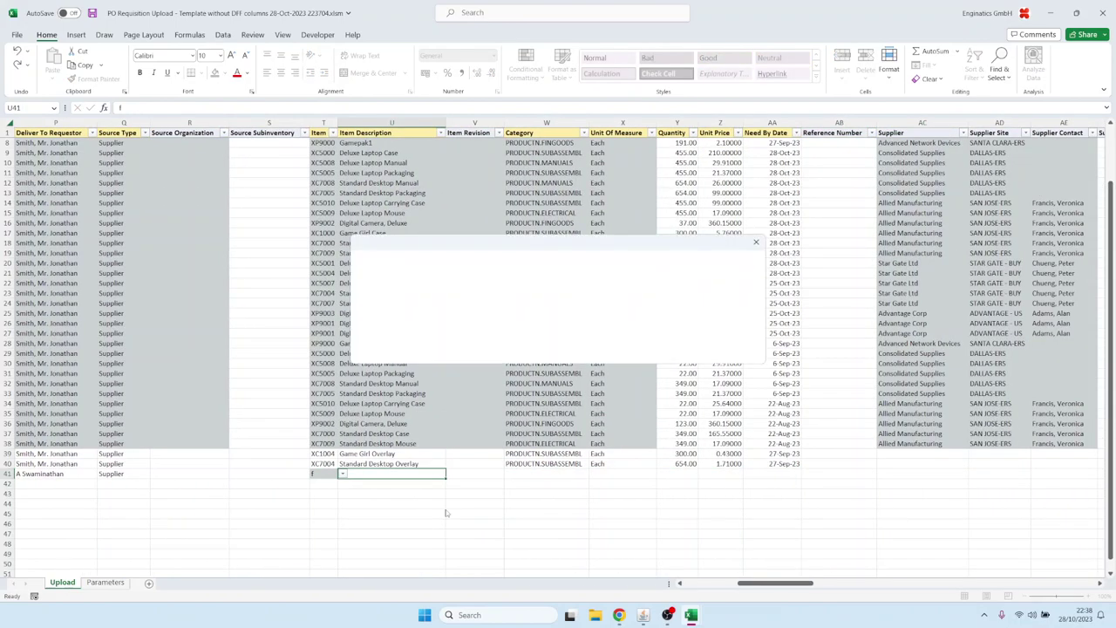
key(Down)
key(Down)
key(Down)
key(Down)
key(Down)
key(Down)
key(Down)
key(Down)
key(Down)
key(Down)
key(Down)
key(Down)
key(Down)
key(Down)
key(Down)
key(Down)
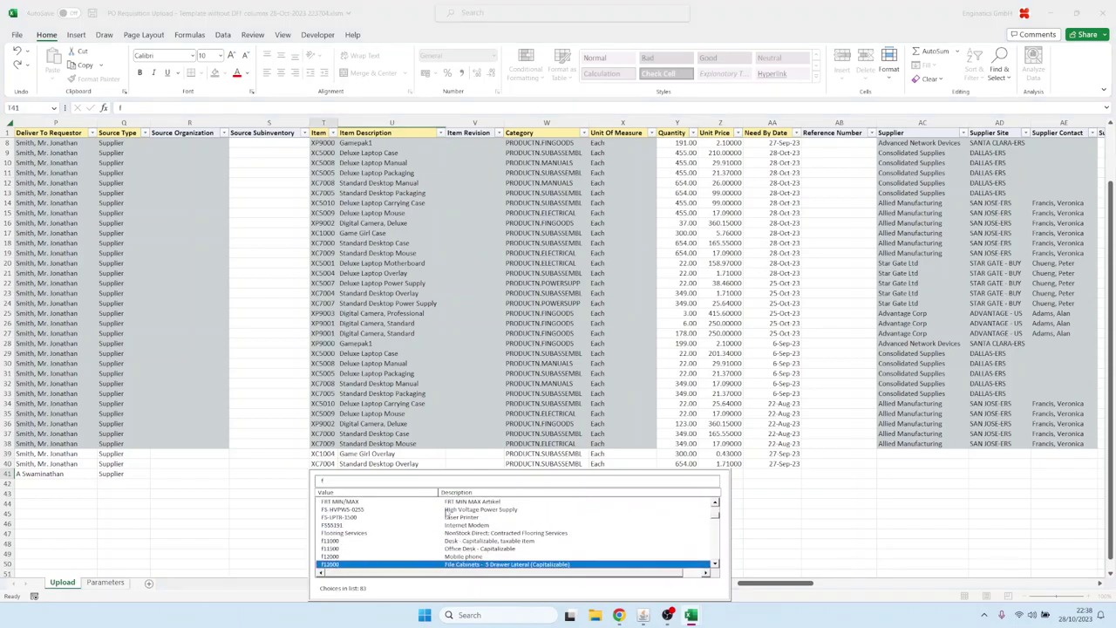
key(Up)
key(Up)
key(Up)
key(Up)
key(Up)
key(Up)
key(Up)
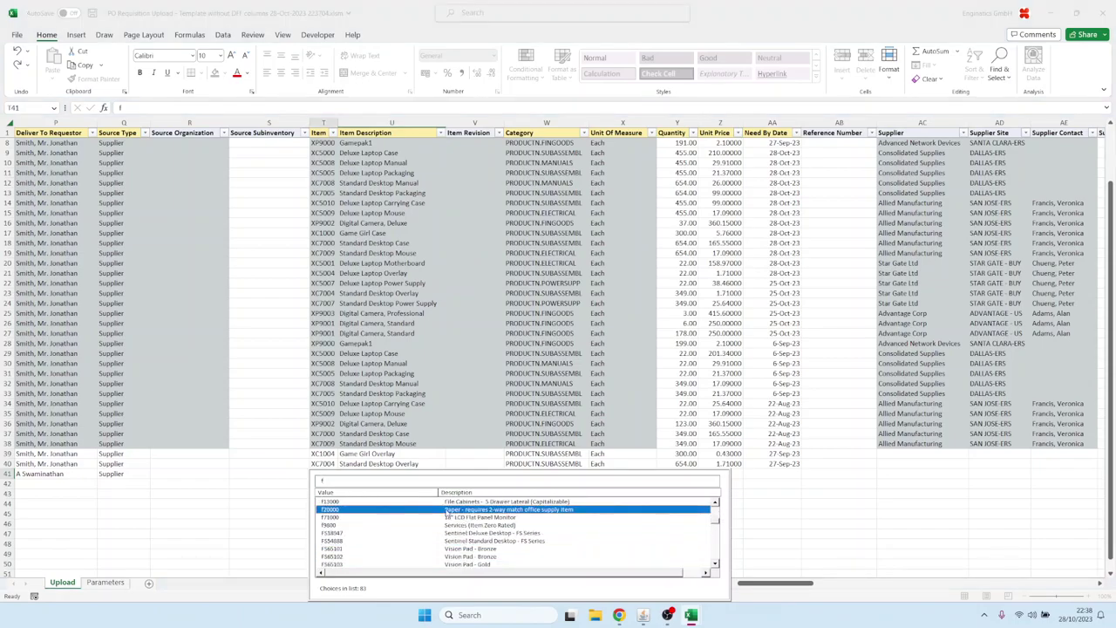
key(Down)
key(Down)
key(Down)
key(Down)
key(Down)
key(Down)
key(Down)
key(Down)
key(Down)
key(Down)
key(Down)
key(Down)
key(Down)
key(Down)
key(Down)
key(Down)
key(Down)
key(Down)
key(Down)
key(Down)
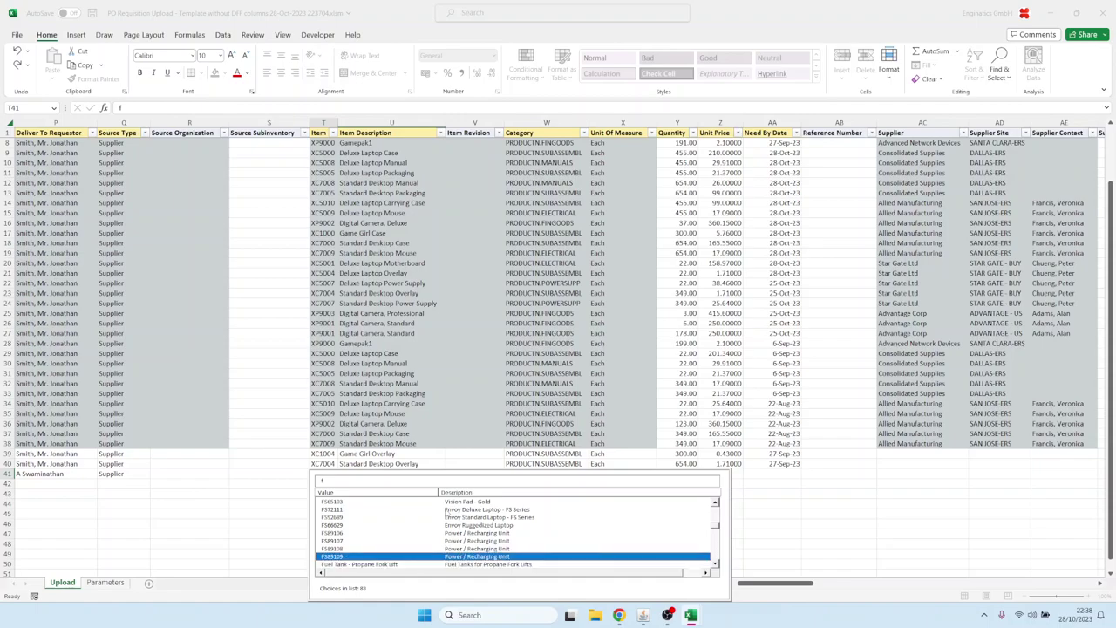
key(Down)
key(Down)
key(Down)
key(Down)
key(Down)
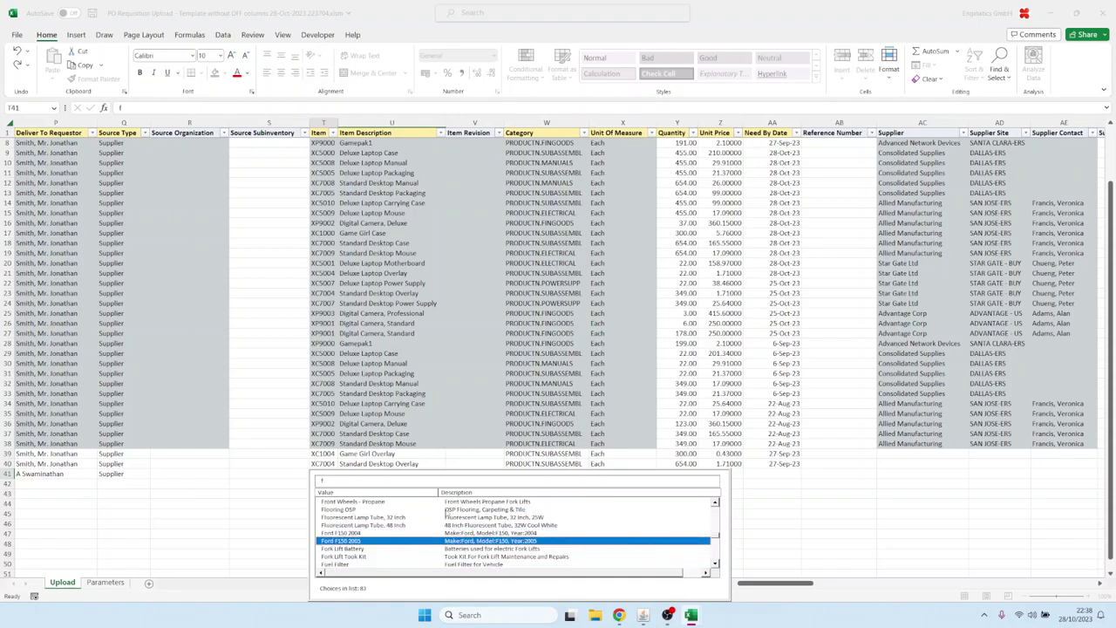
key(Return)
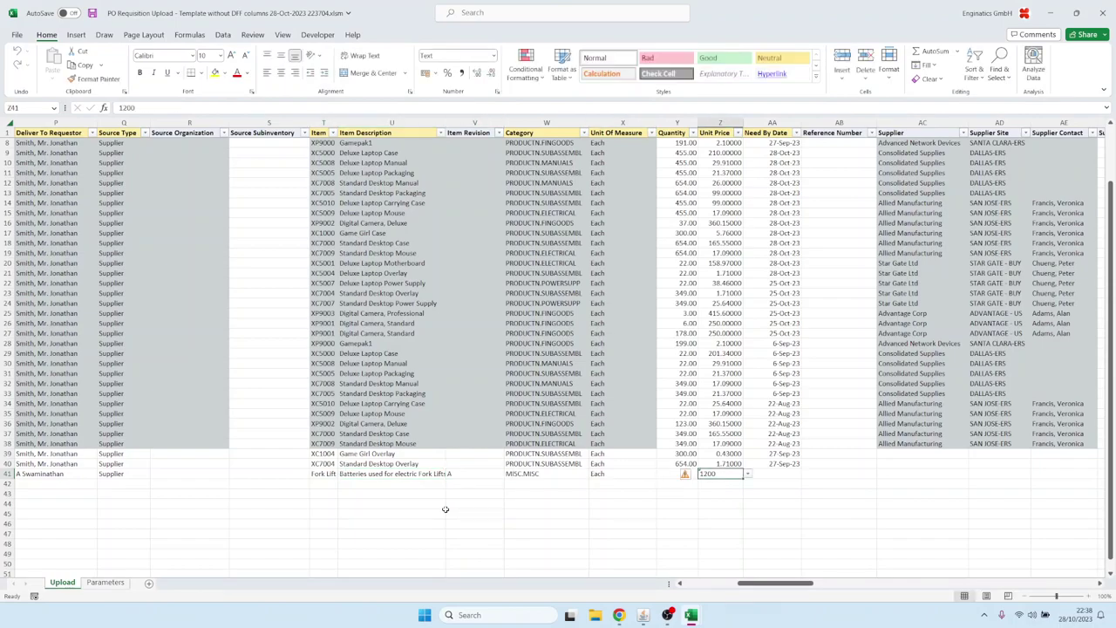
Enter quantity 1, unit price 1180 and need-by date 01-Jan-23 for the new line
key(Left)
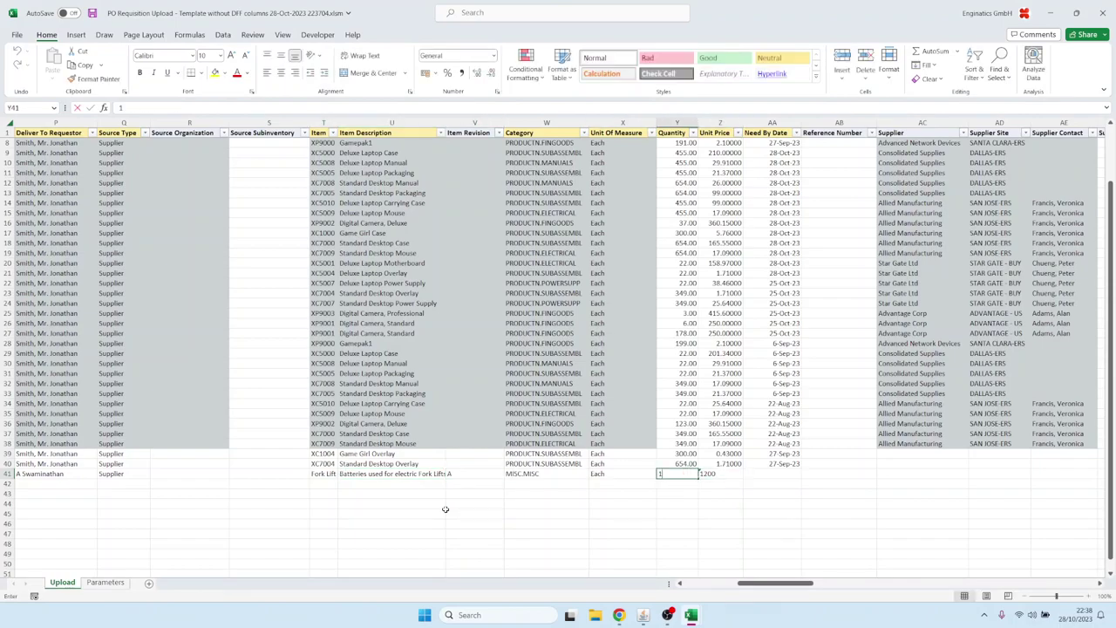
text(1)
key(Tab)
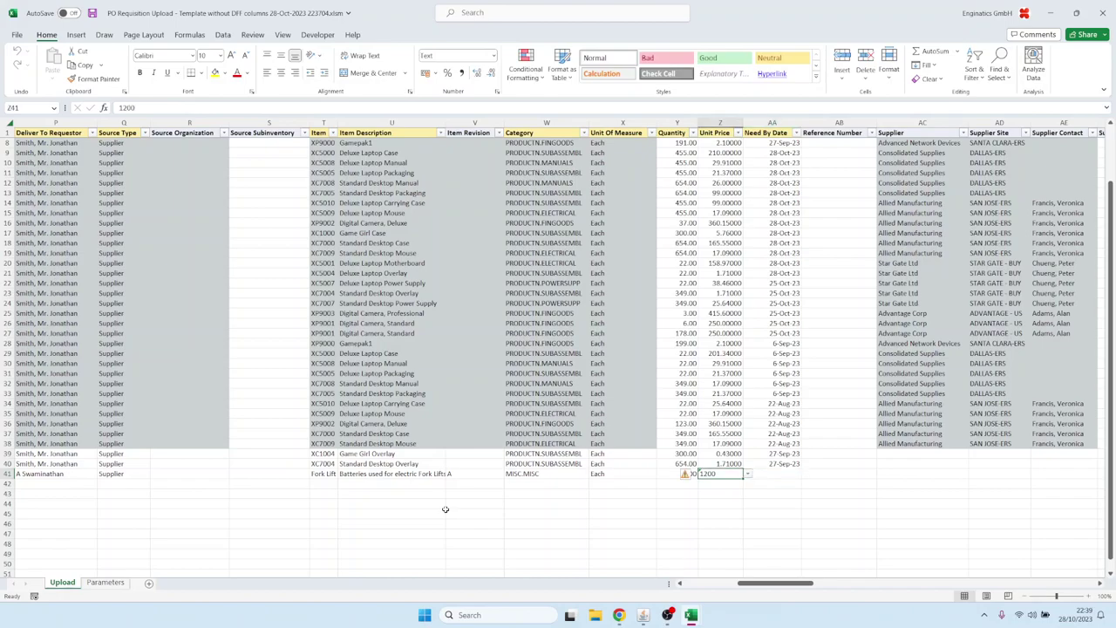
text(118)
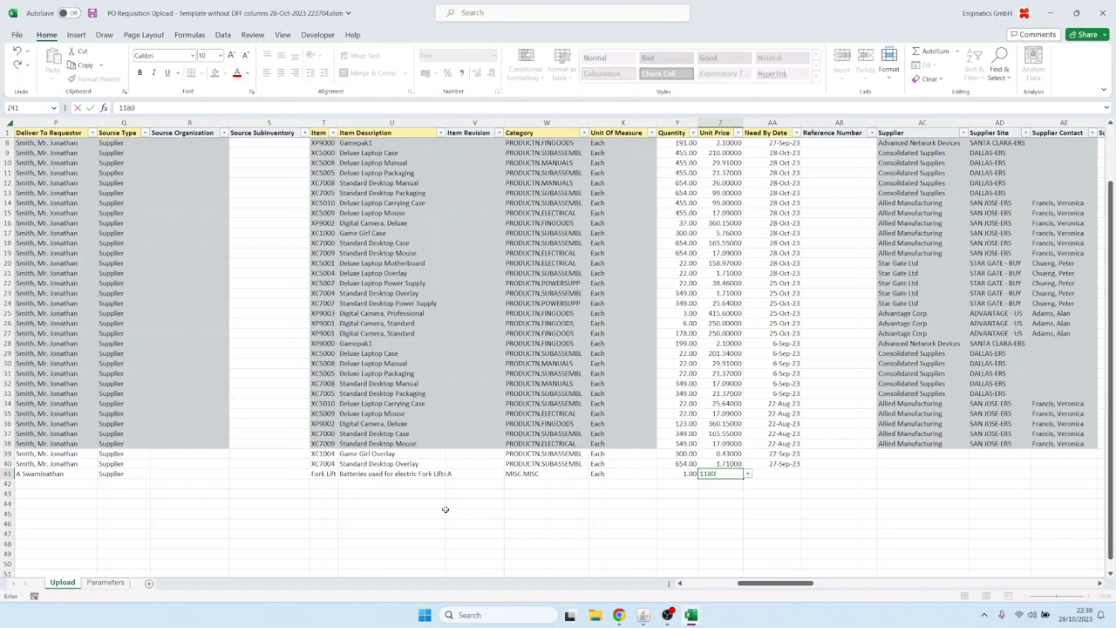
key(Tab)
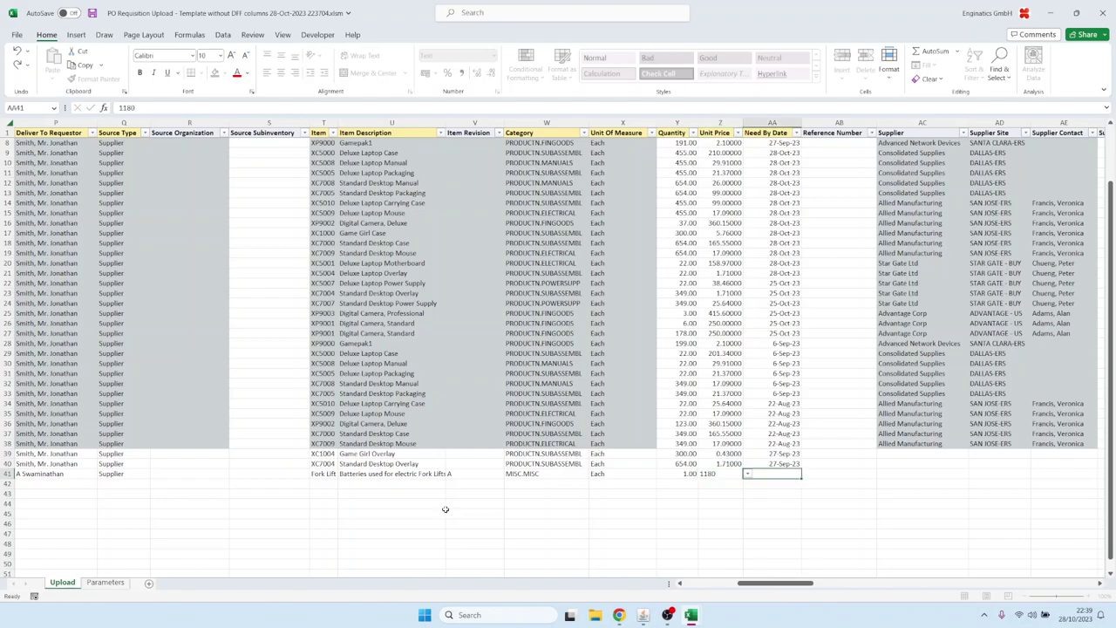
text(1jan23)
key(Tab)
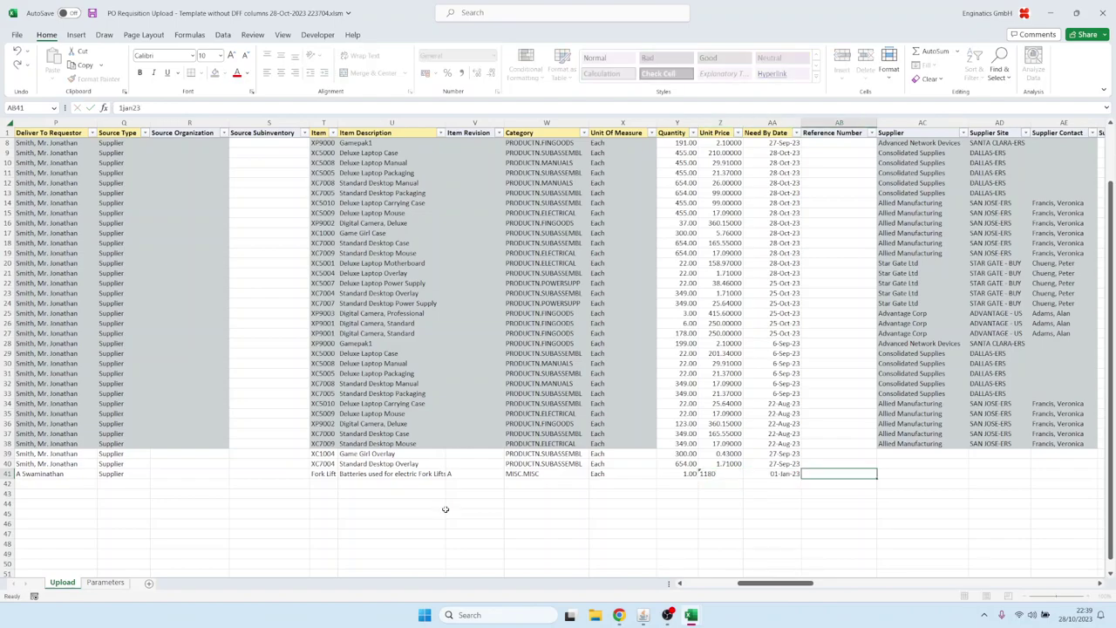
key(Home)
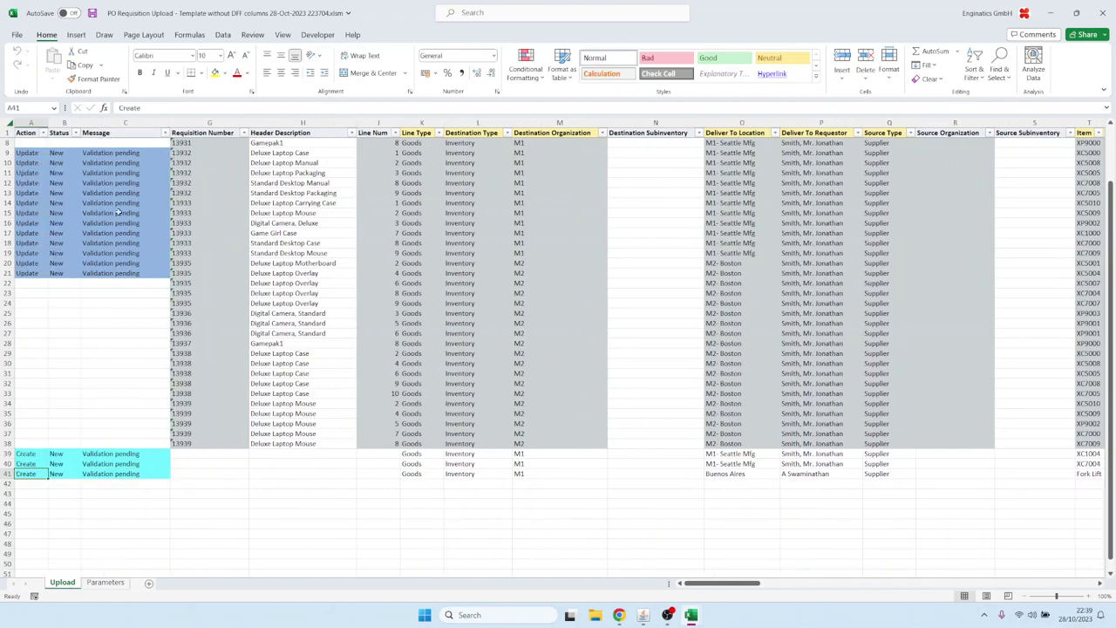
Save the workbook and upload the newest PO Requisition Upload file through Blitz Report
key(ctrl+s)
click(643, 615)
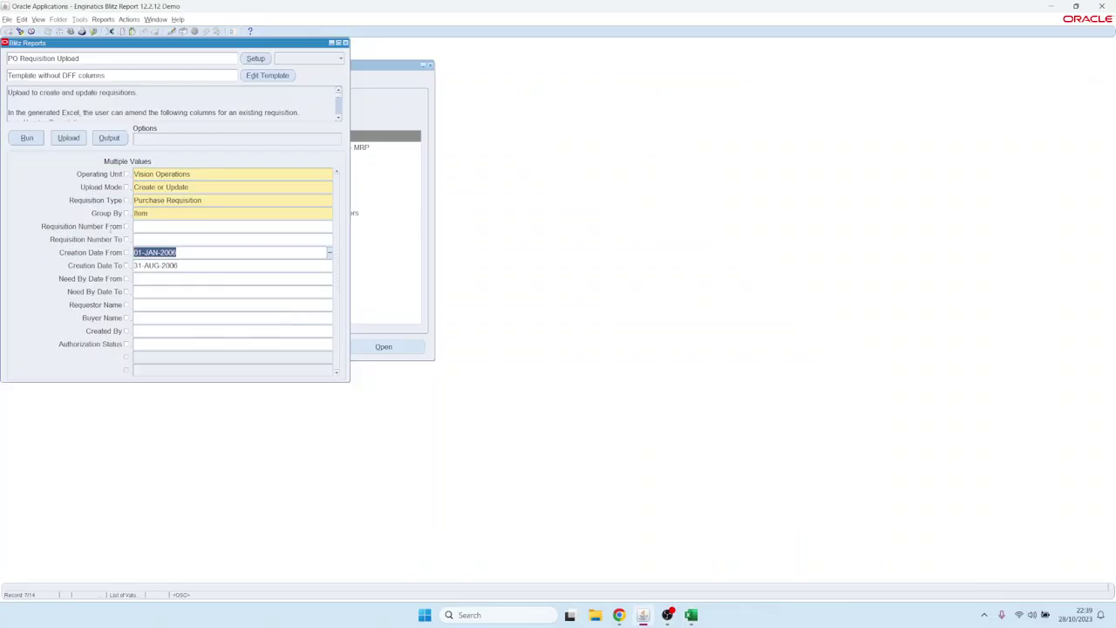
click(69, 138)
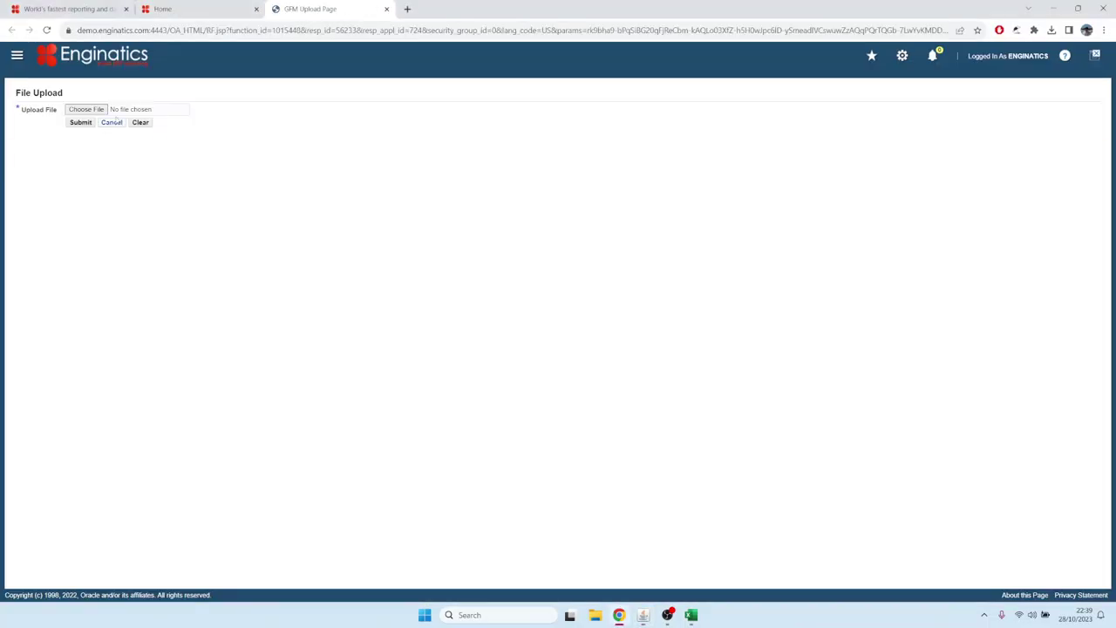
click(87, 109)
click(407, 146)
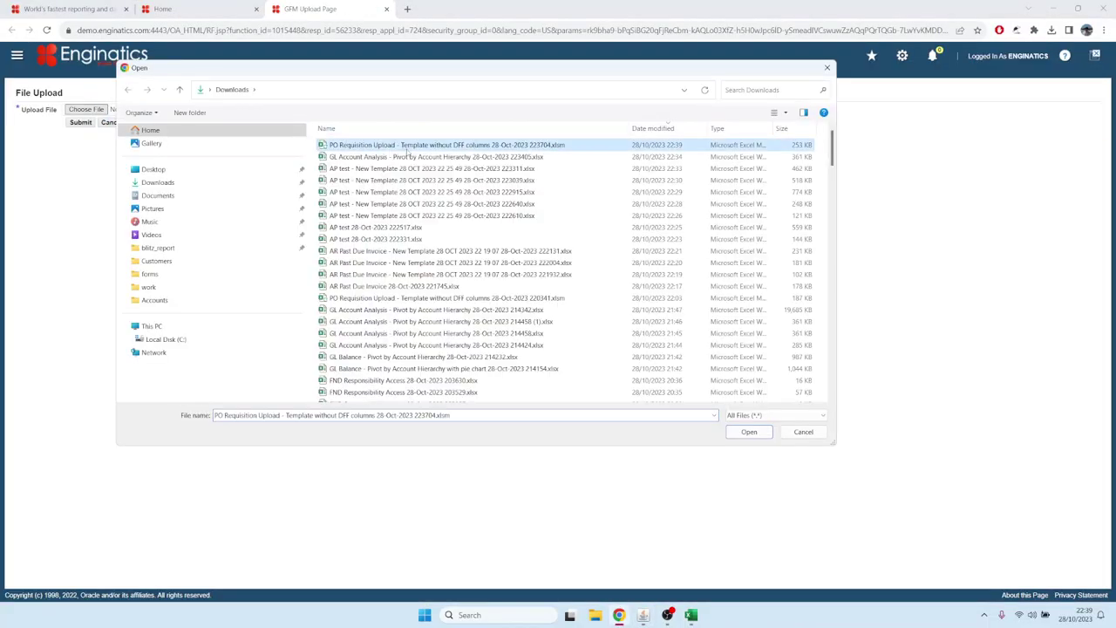
click(750, 432)
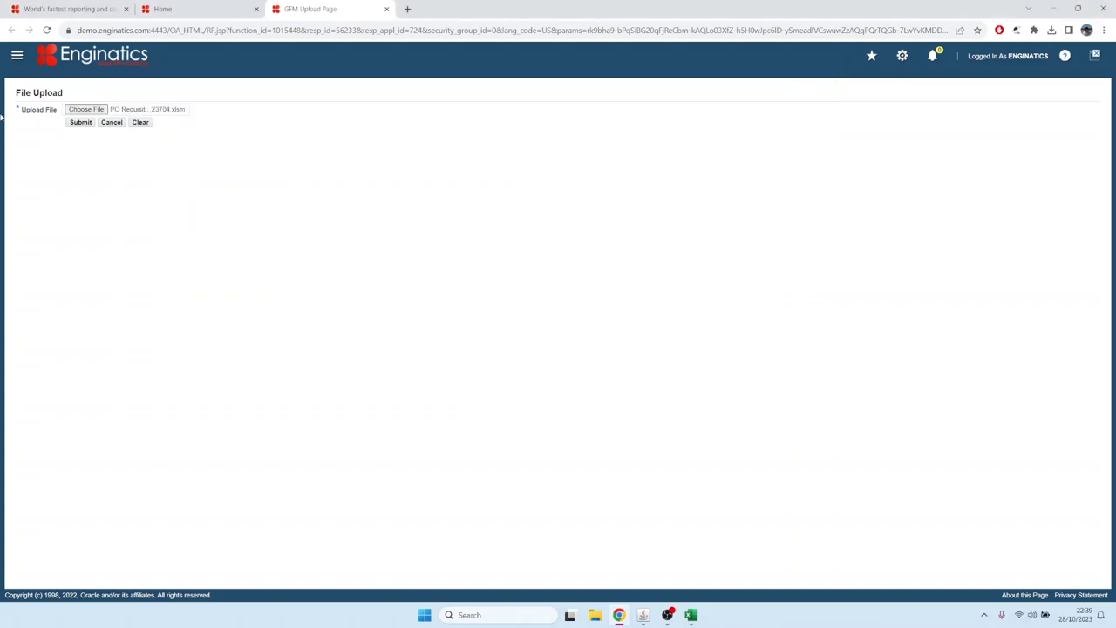
click(81, 122)
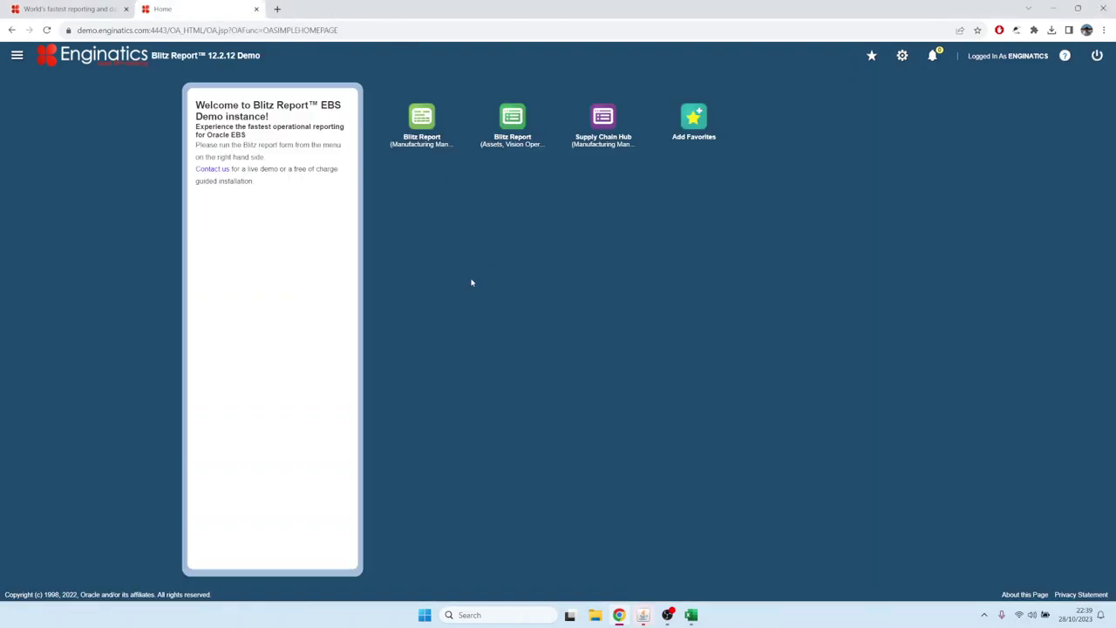
click(643, 615)
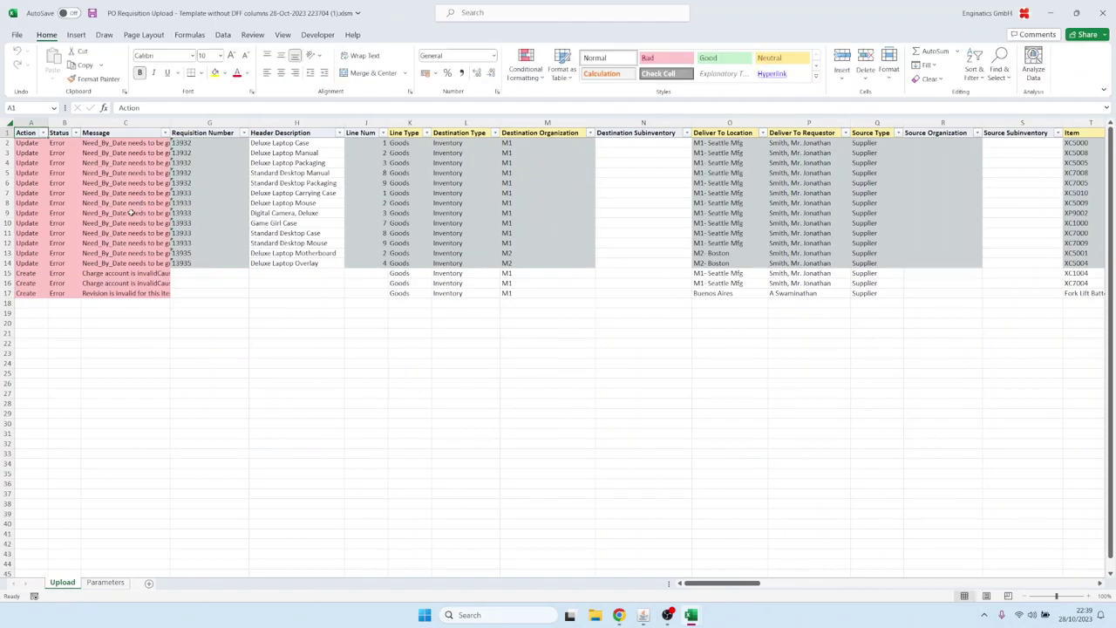
click(110, 146)
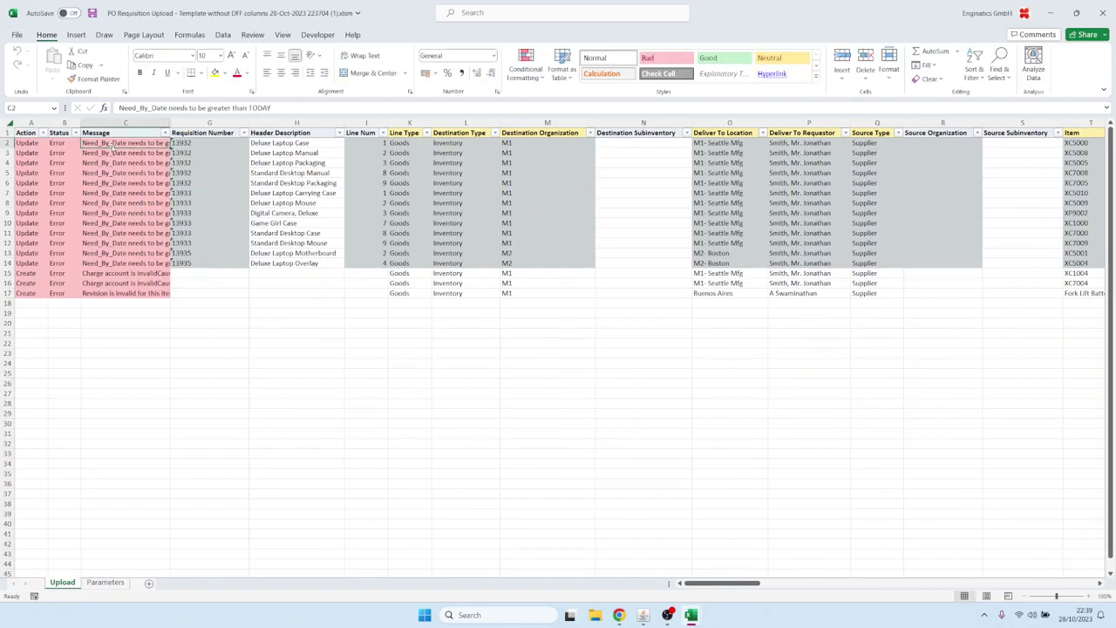
double_click(112, 144)
key(Escape)
click(106, 172)
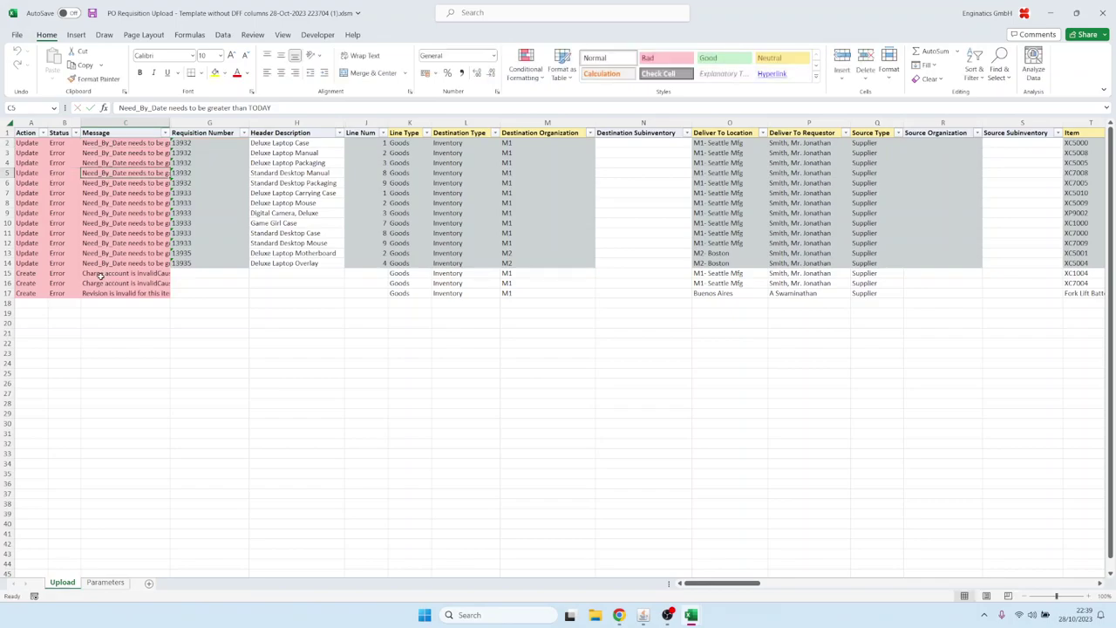
double_click(101, 273)
key(Escape)
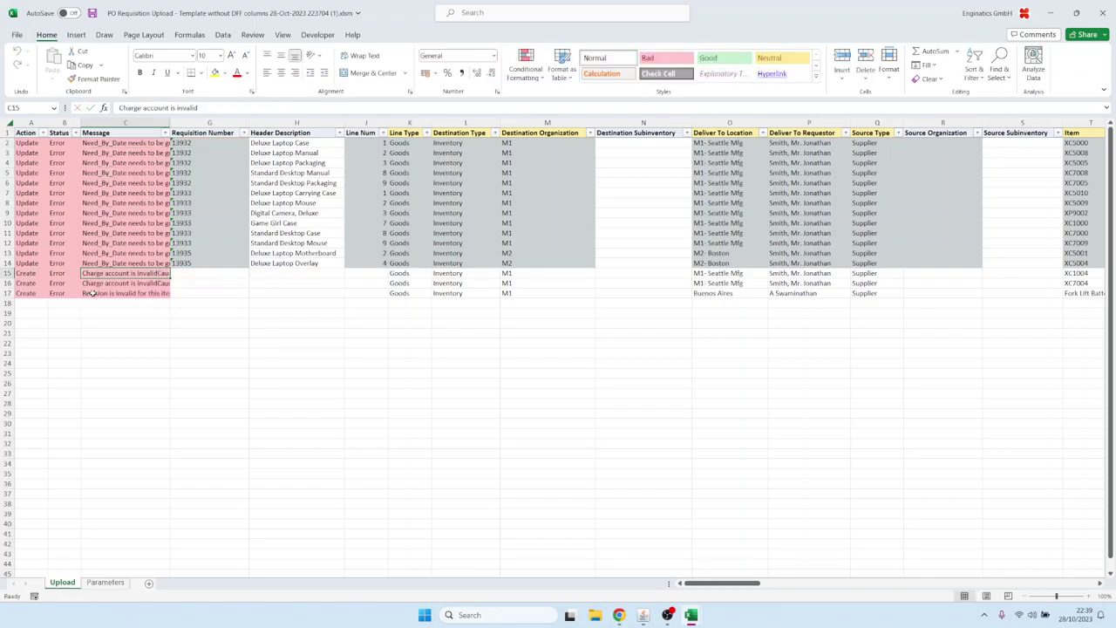
click(100, 293)
double_click(100, 294)
key(Escape)
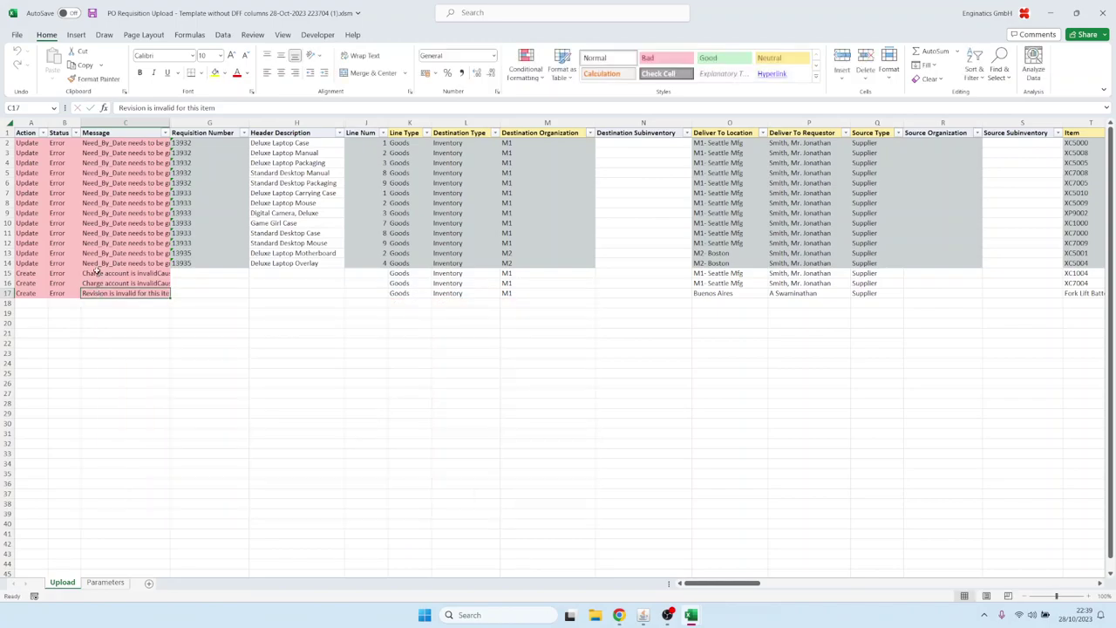
click(100, 143)
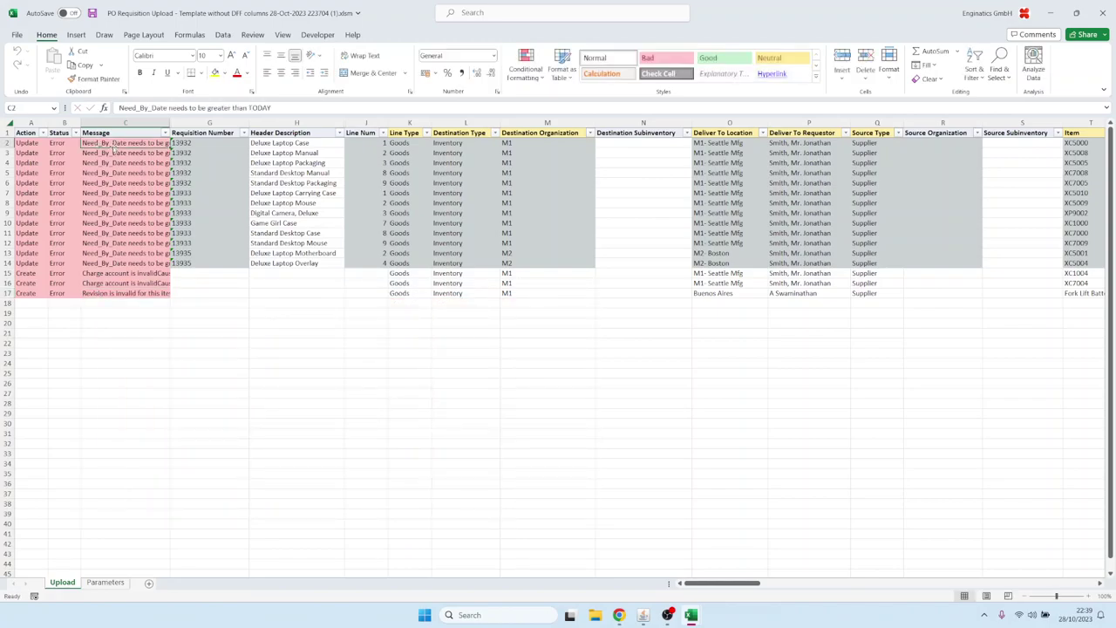
key(Left)
key(Right)
key(Right)
key(Right)
key(Right)
key(Right)
key(Right)
key(Right)
key(Right)
key(Right)
key(Right)
key(Right)
key(Right)
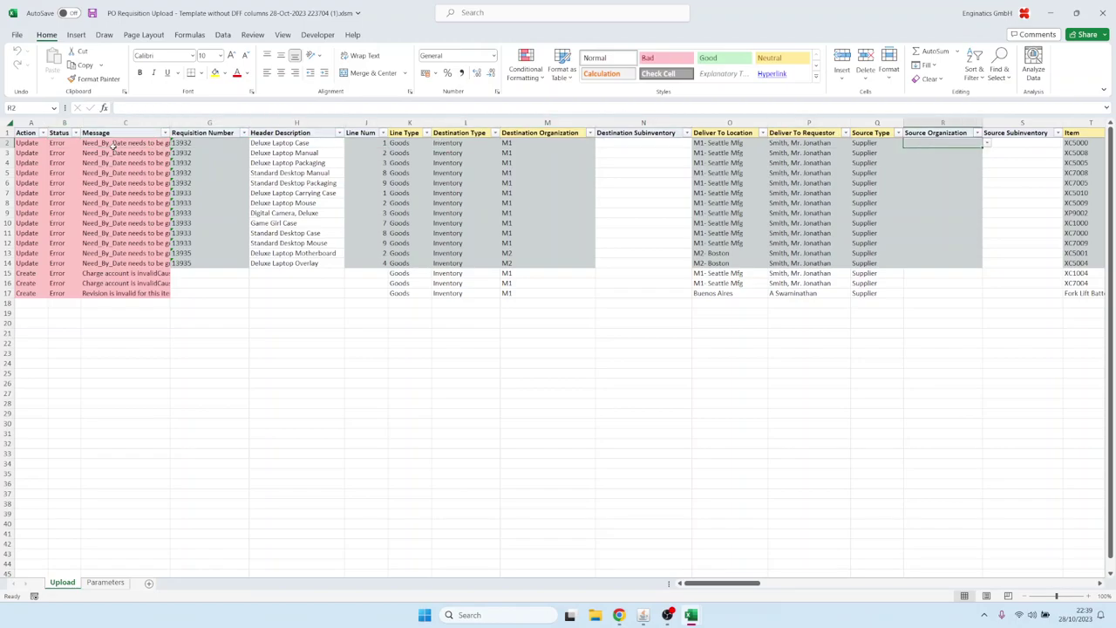
Enter 30oct23 as line 2's Need By Date and copy it down through row 14
key(Right)
key(Right)
key(Right)
key(Right)
key(Right)
key(Right)
key(Right)
key(Right)
key(Right)
key(Right)
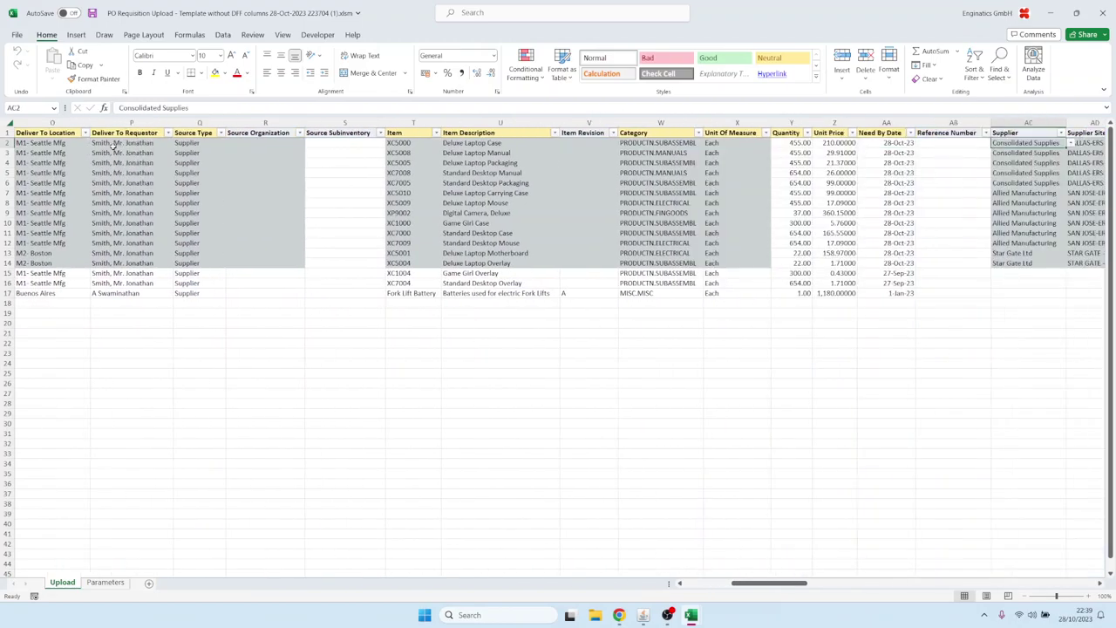
key(Left)
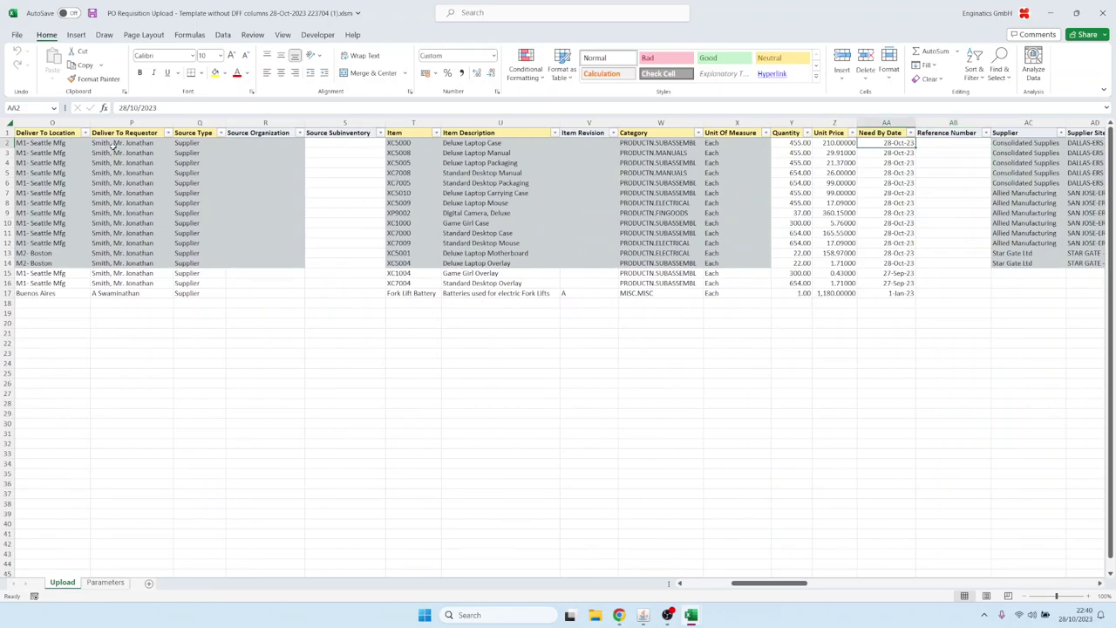
text(30)
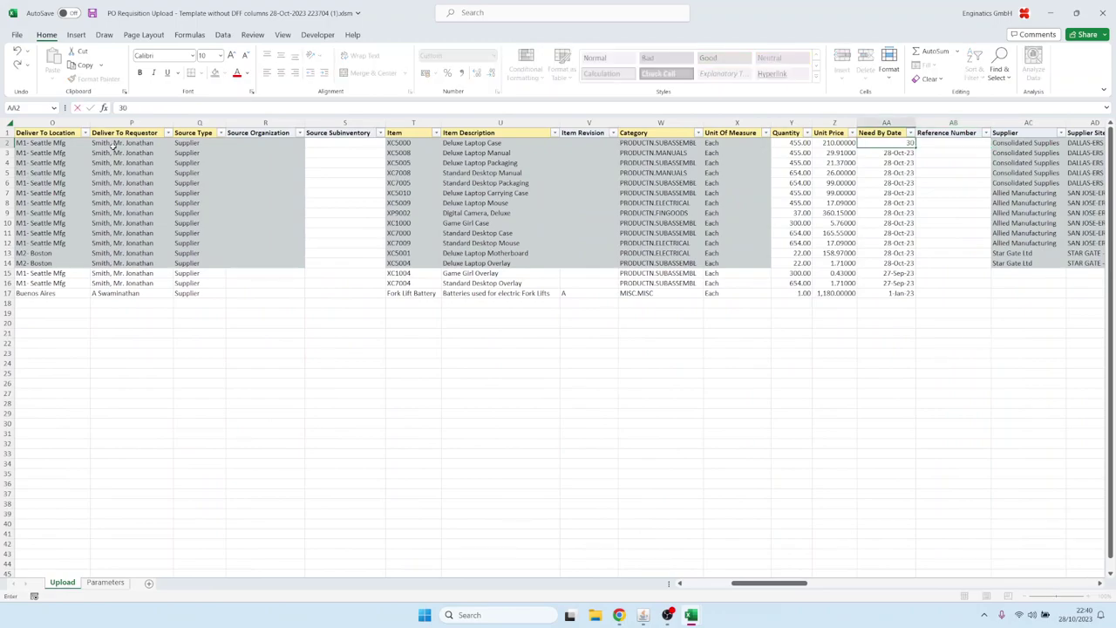
text(oct23)
key(Tab)
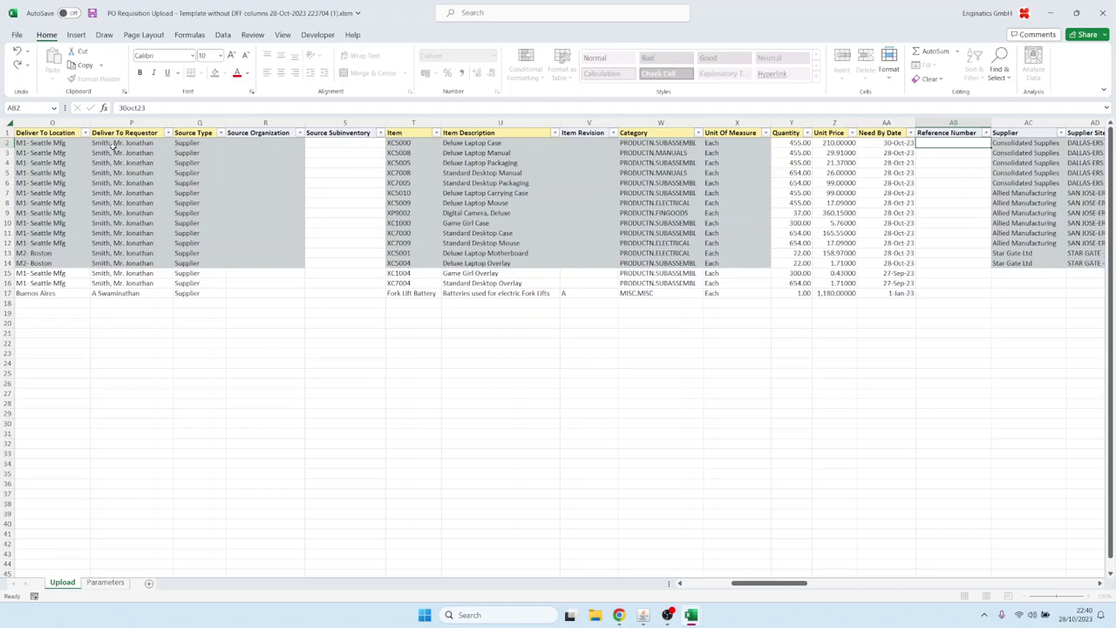
key(Left)
key(ctrl+c)
key(shift+Down)
key(shift+Down)
key(shift+Down)
key(shift+Down)
key(shift+Down)
key(shift+Down)
key(shift+Down)
key(shift+Down)
key(shift+Down)
key(shift+Down)
key(shift+Down)
key(shift+Down)
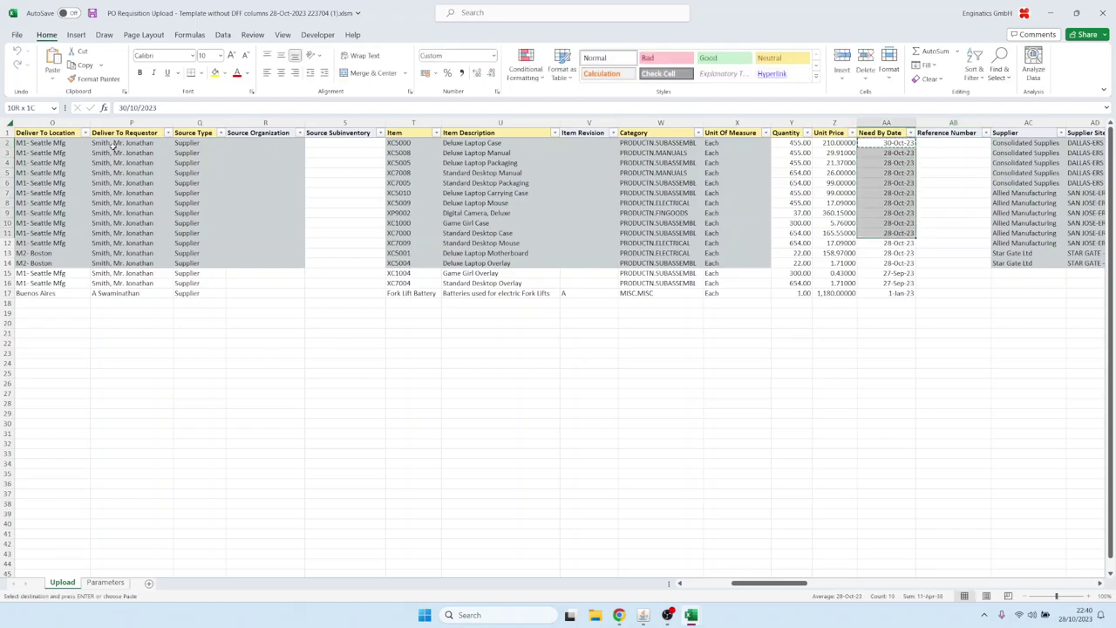
key(ctrl+v)
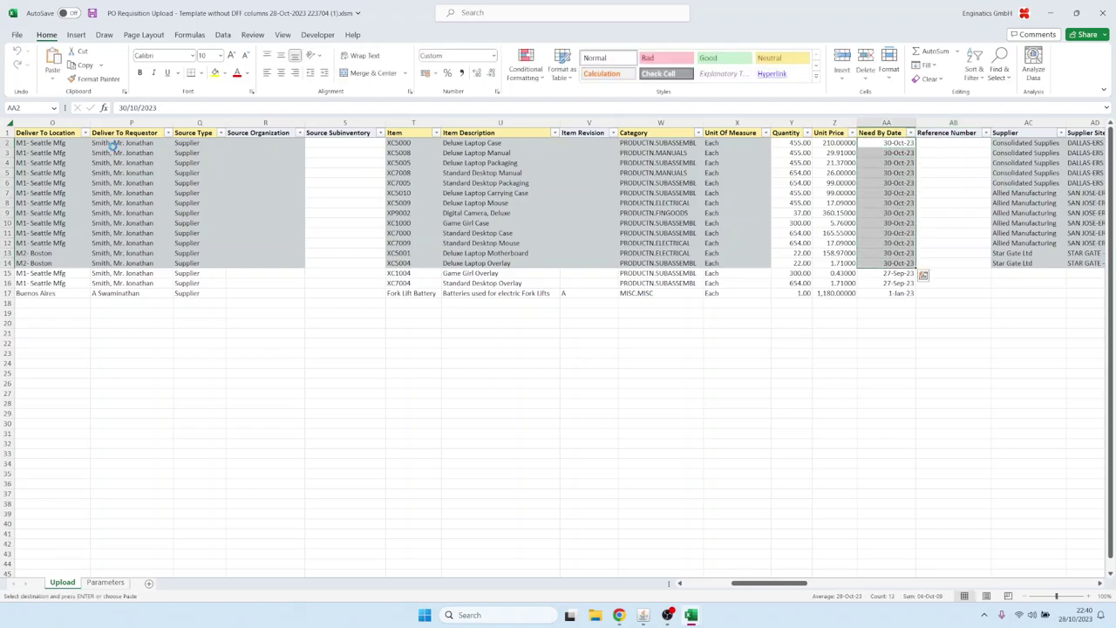
key(Escape)
key(ctrl+Home)
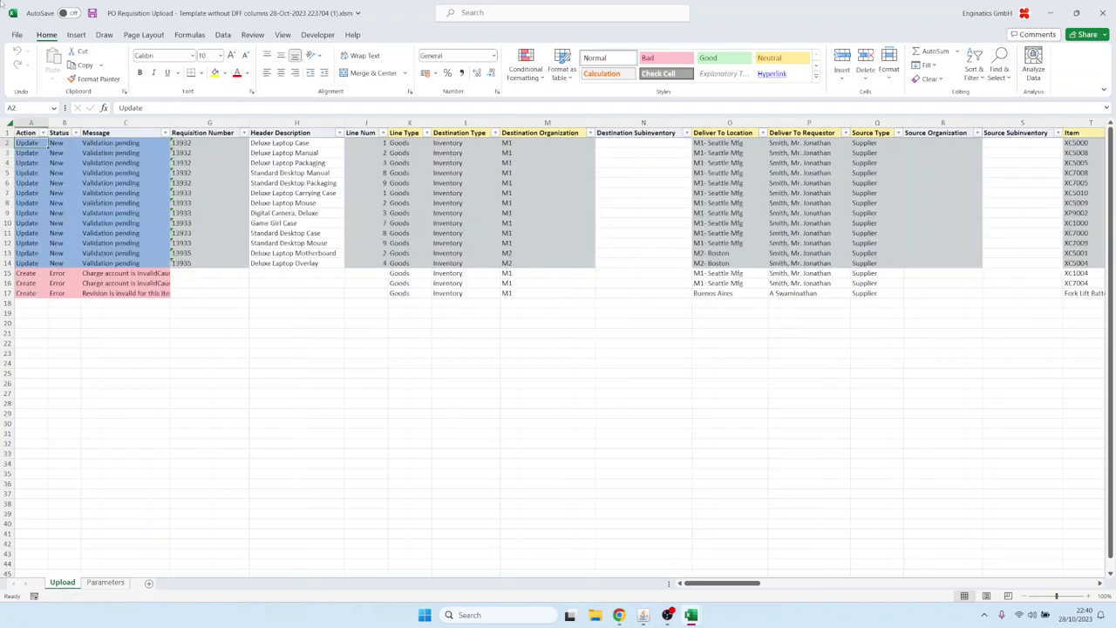
Copy the five charge account segments of rows 12–14 into rows 15–17
click(93, 274)
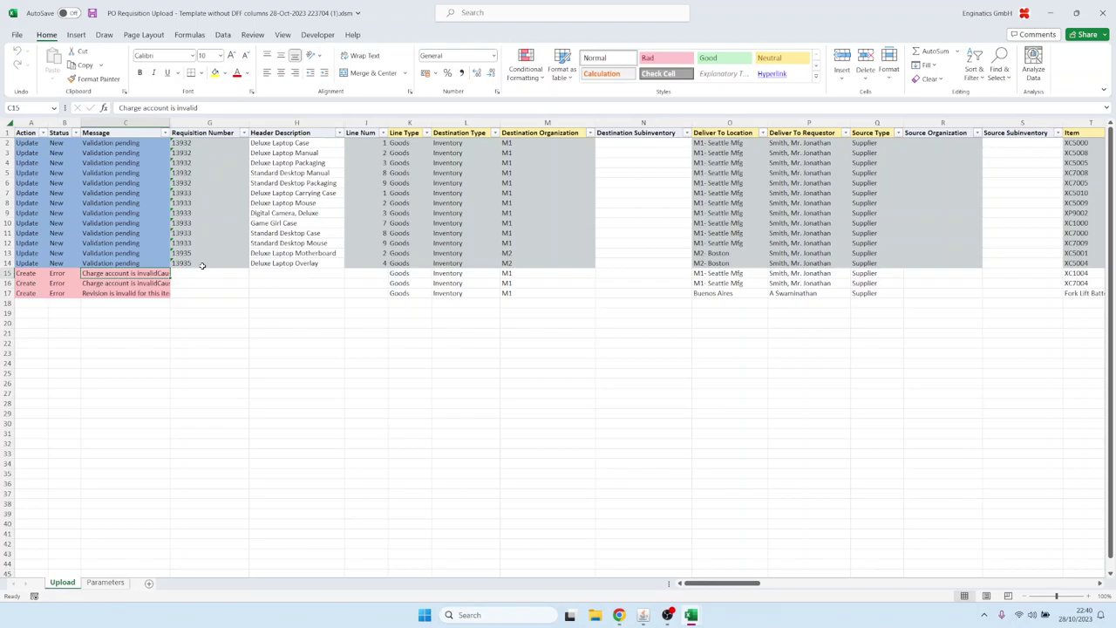
key(Right)
key(Right)
key(Right)
key(Right)
key(Right)
key(Right)
key(Right)
key(Right)
key(Right)
key(Right)
key(Right)
key(Right)
key(Right)
key(Right)
key(Right)
key(Right)
key(Right)
key(Right)
key(Right)
key(Right)
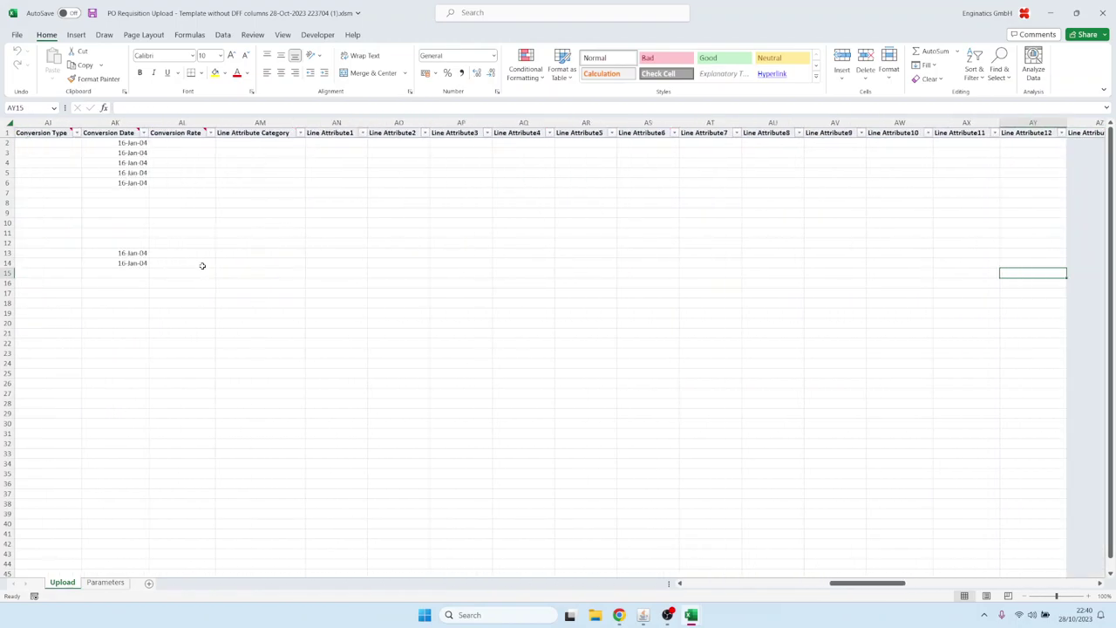
key(Right)
key(Right)
key(Right)
key(Right)
key(Right)
key(Right)
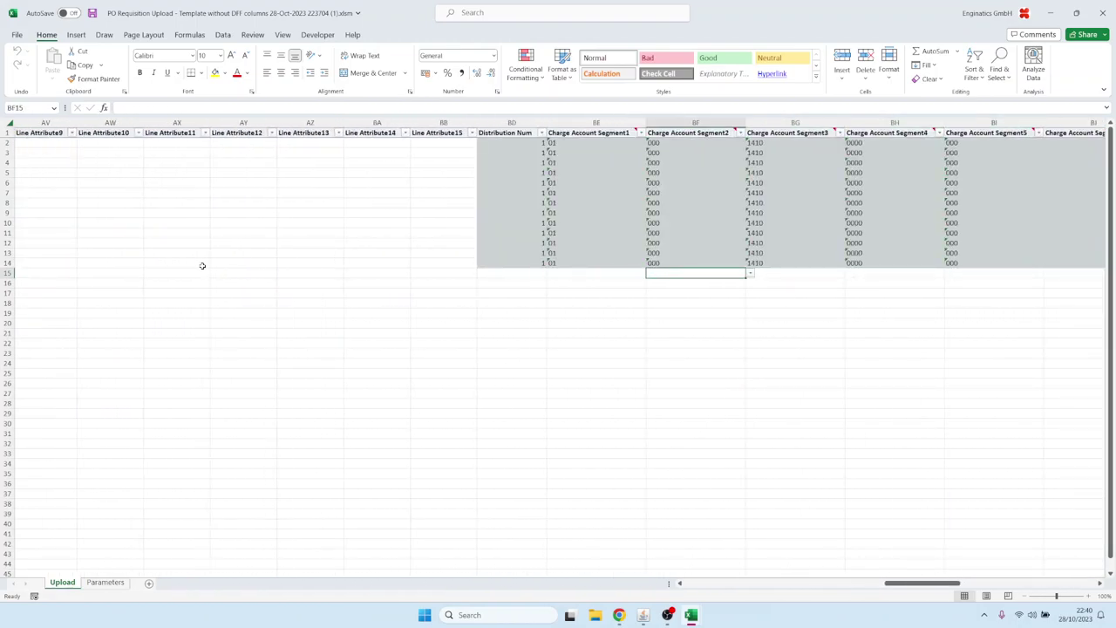
key(Left)
key(Up)
key(shift+Up)
key(shift+Up)
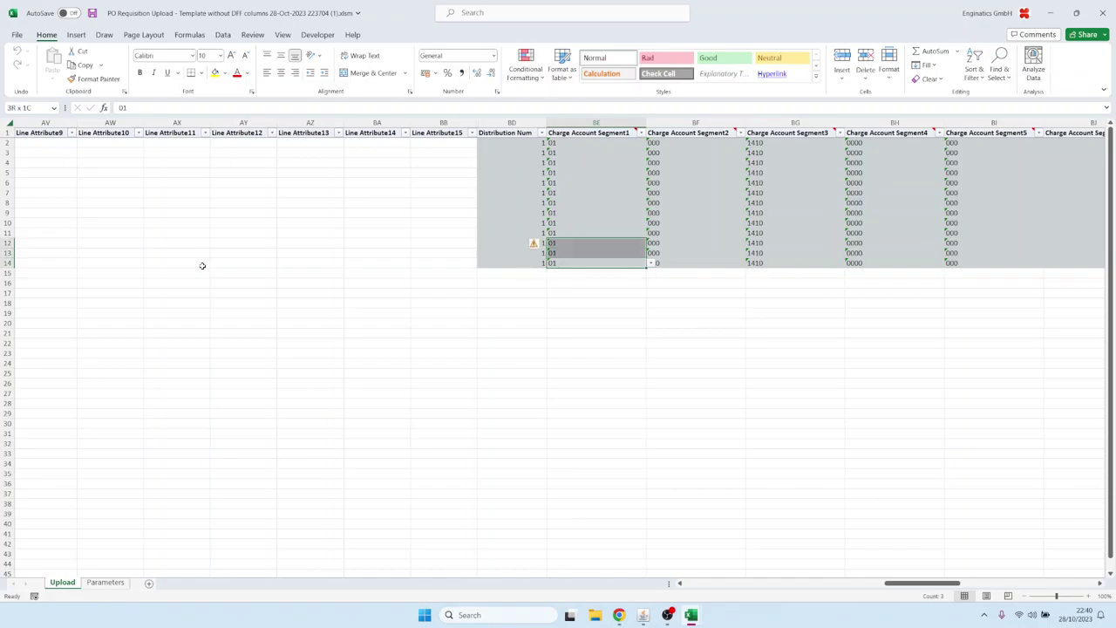
key(shift+Right)
key(shift+Right)
key(shift+Right)
key(shift+Right)
key(shift+Right)
key(shift+Right)
key(shift+Left)
key(shift+Left)
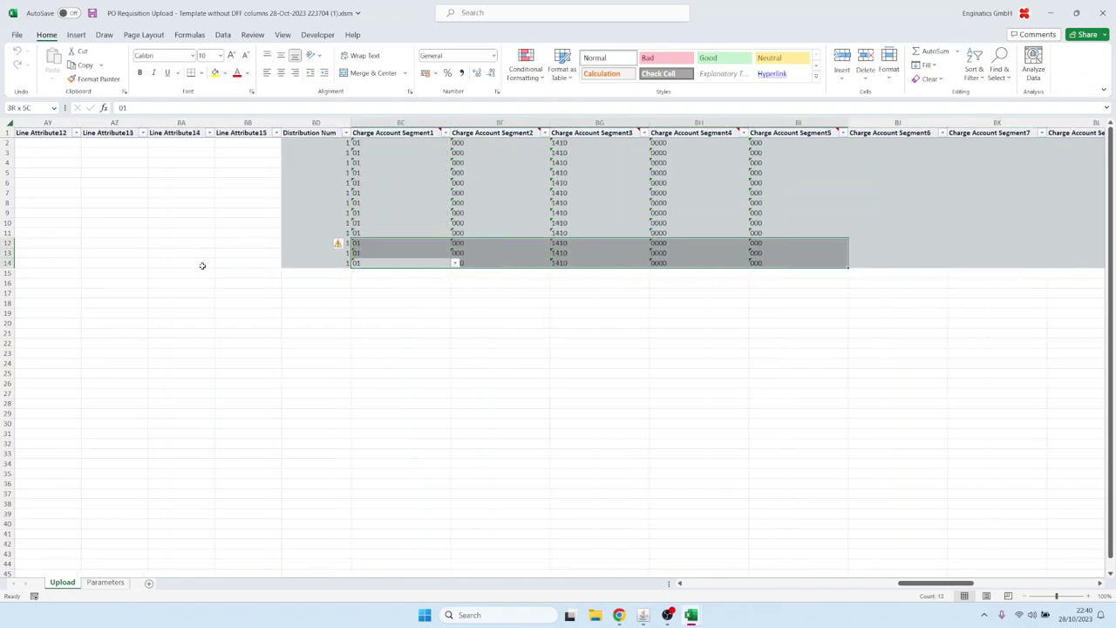
key(ctrl+c)
key(Down)
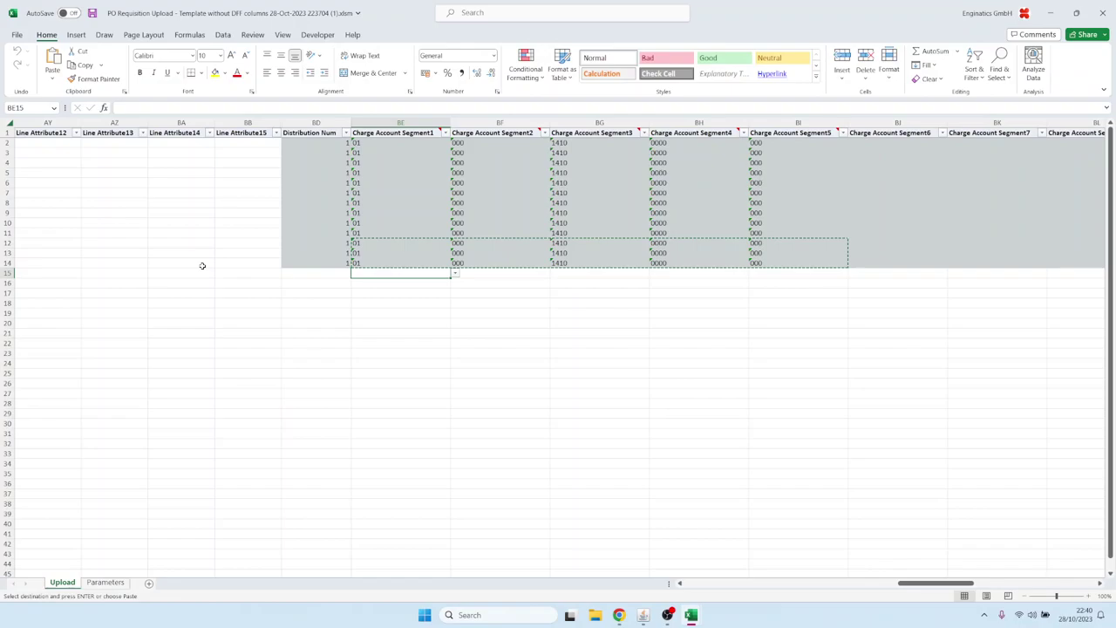
key(ctrl+v)
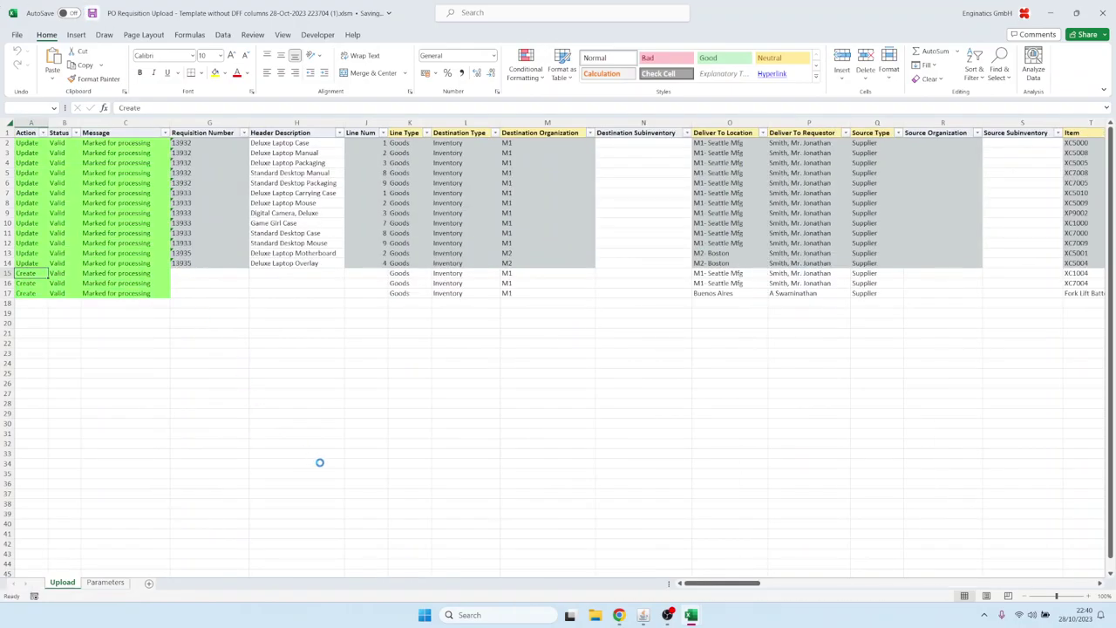
Re-upload the PO Requisition Upload (1) workbook through Blitz Report and submit it
click(645, 614)
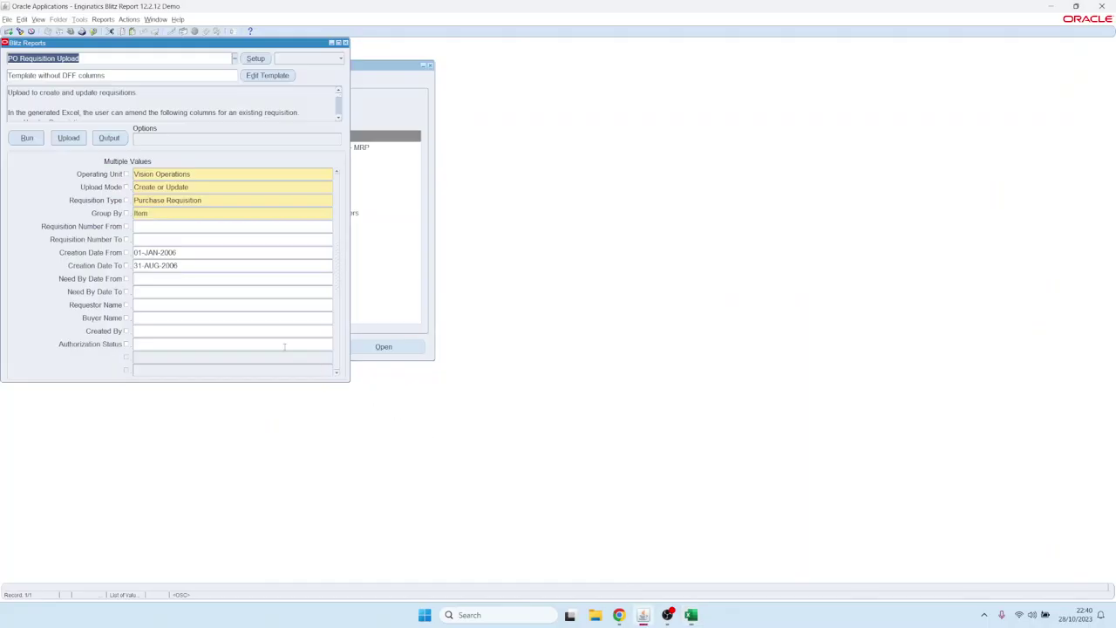
click(68, 137)
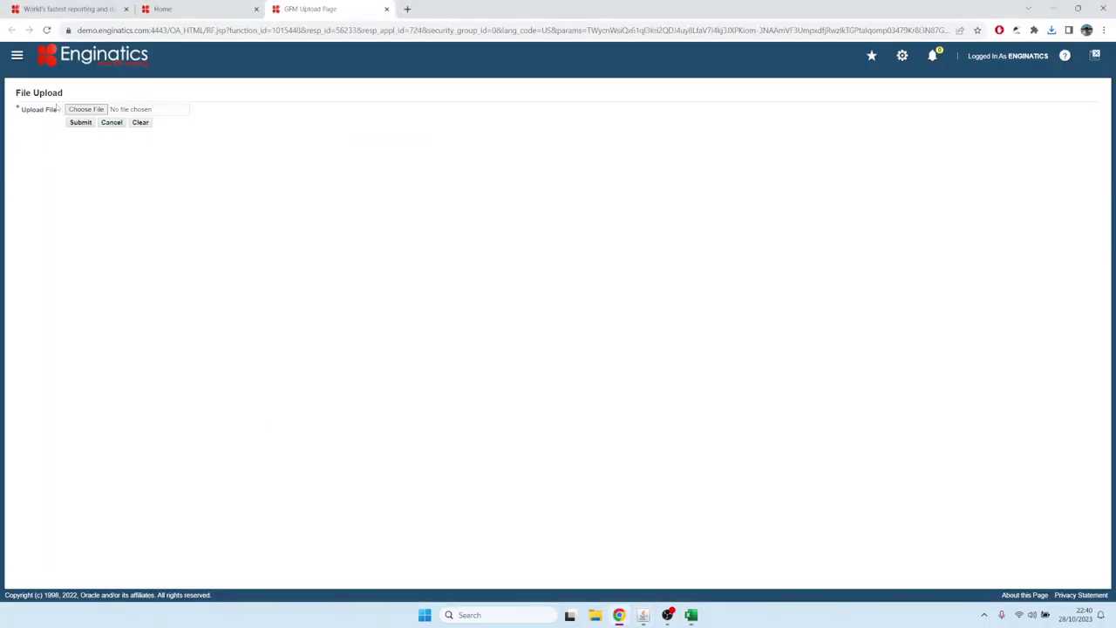
click(98, 110)
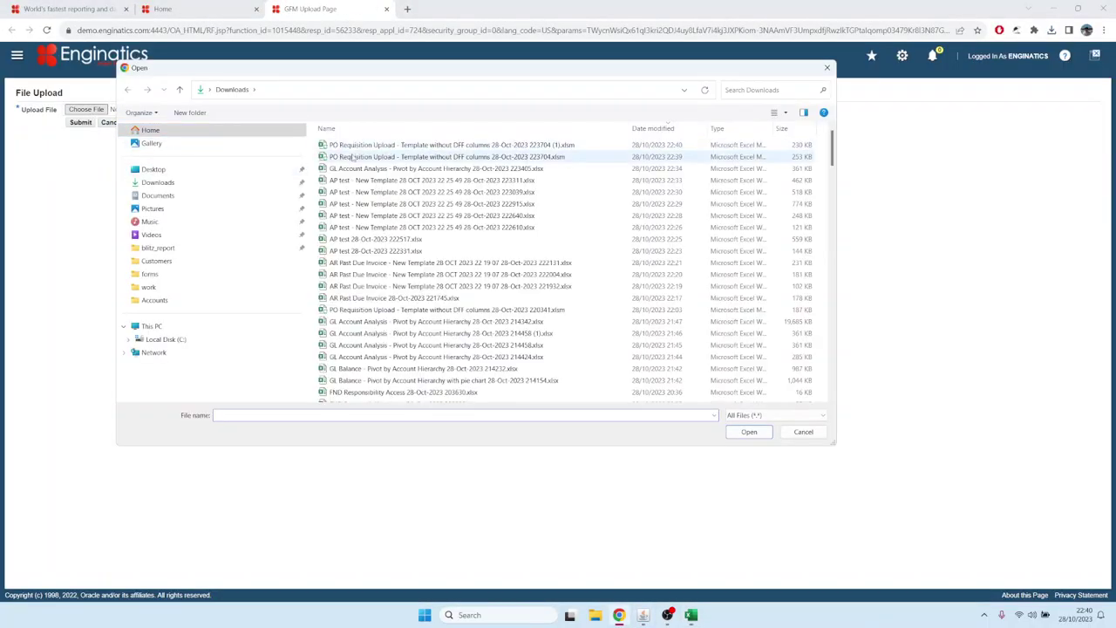
click(353, 146)
click(749, 432)
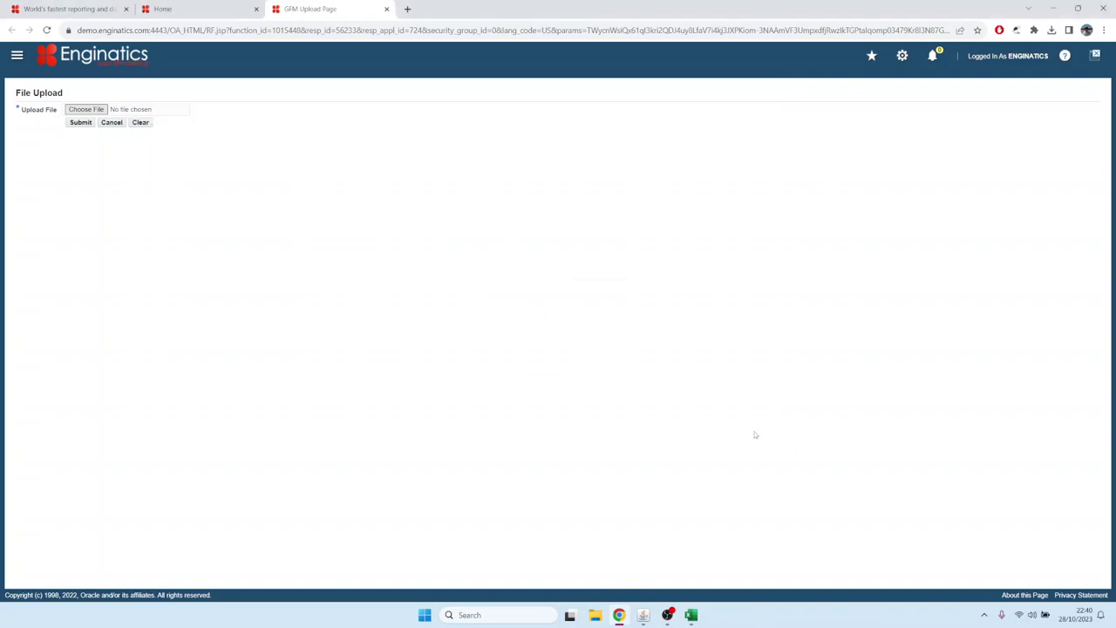
click(80, 123)
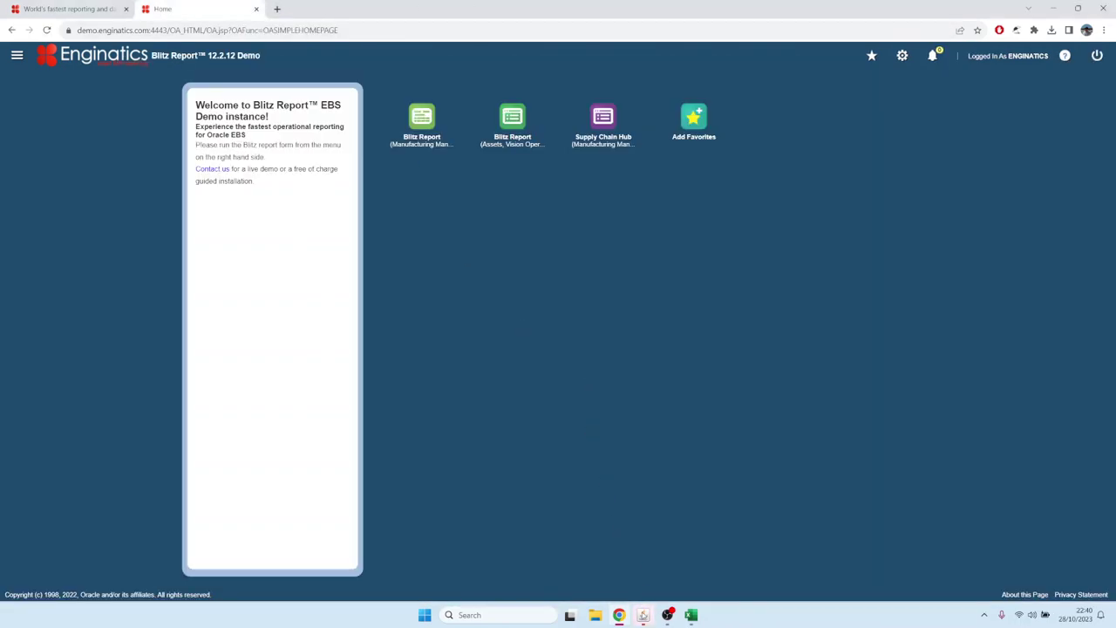
click(642, 616)
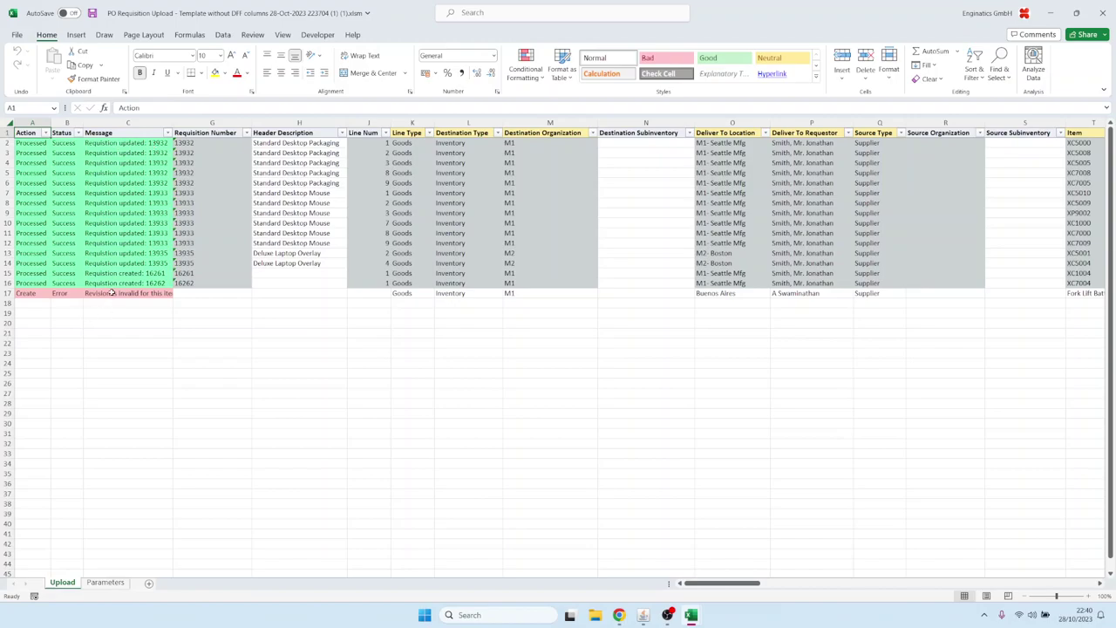
Read row 17's full error message and check the messages on rows 12 and 15
double_click(111, 294)
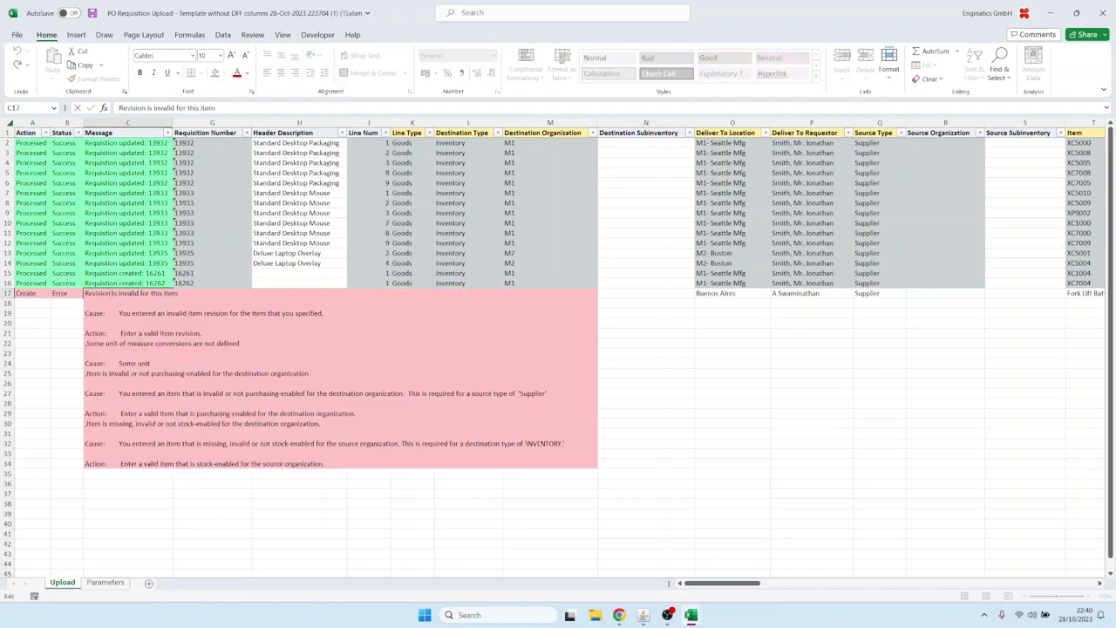
click(58, 293)
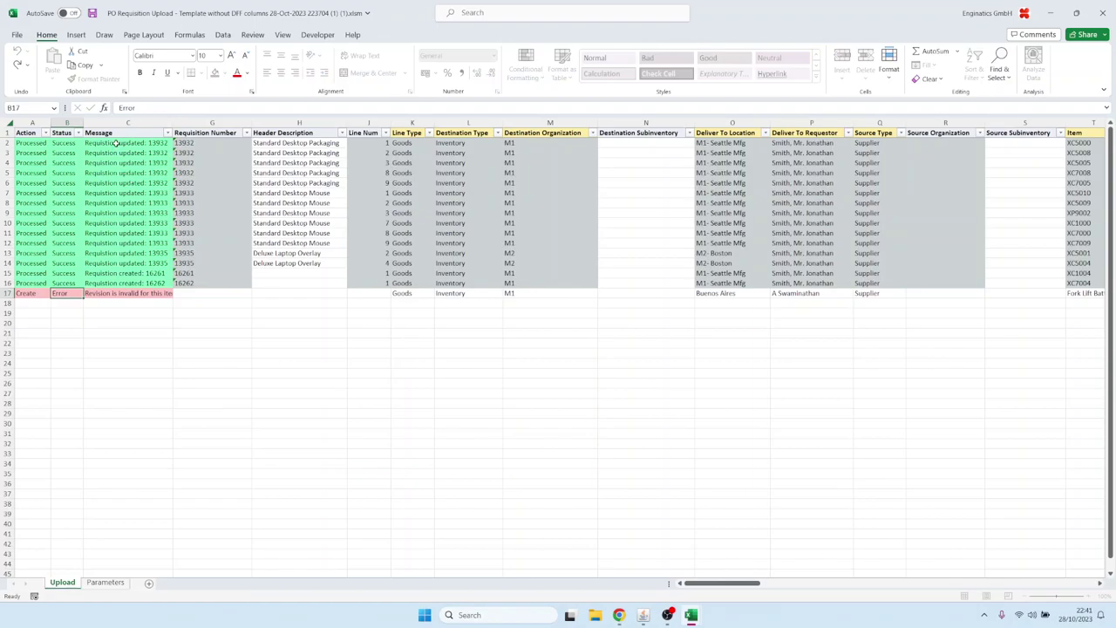
click(122, 243)
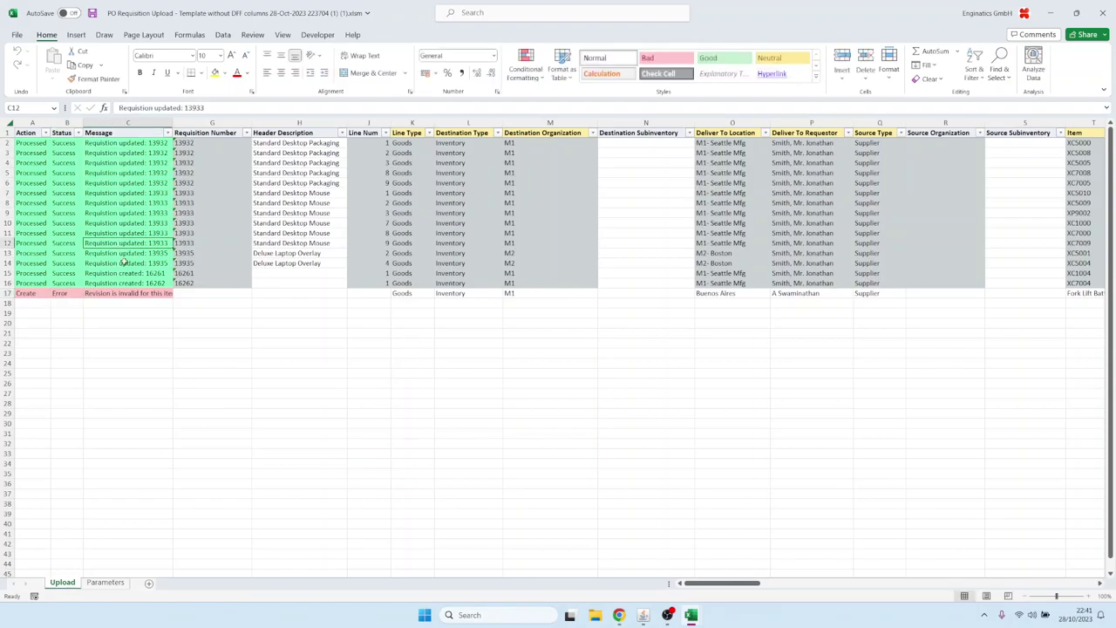
click(148, 275)
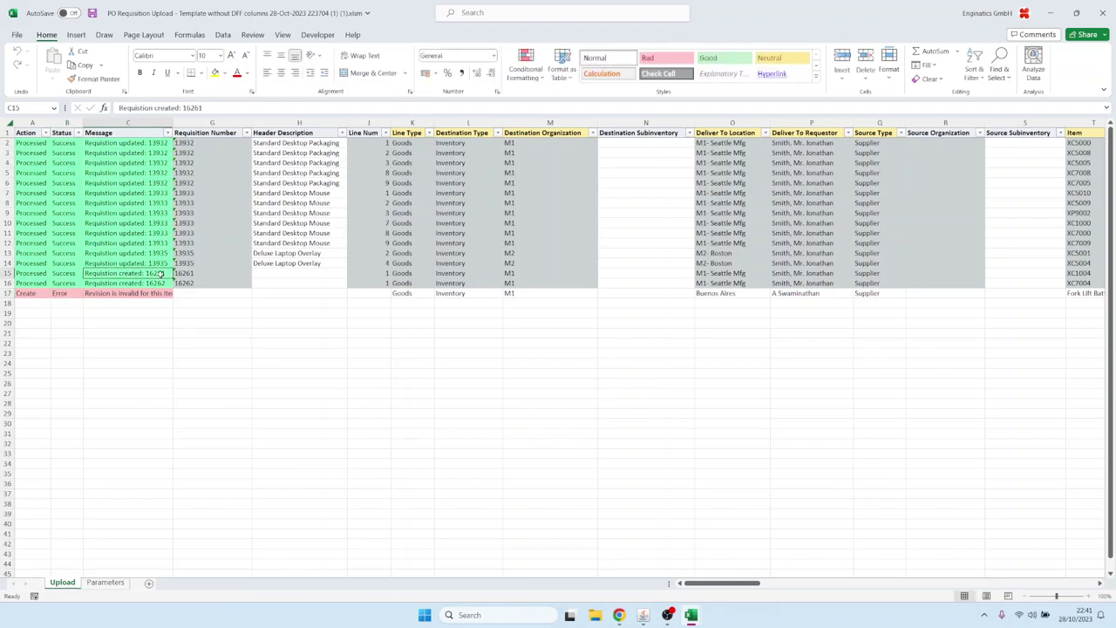
Select new requisition number 16261 in row 15's message, then return to Oracle
click(212, 108)
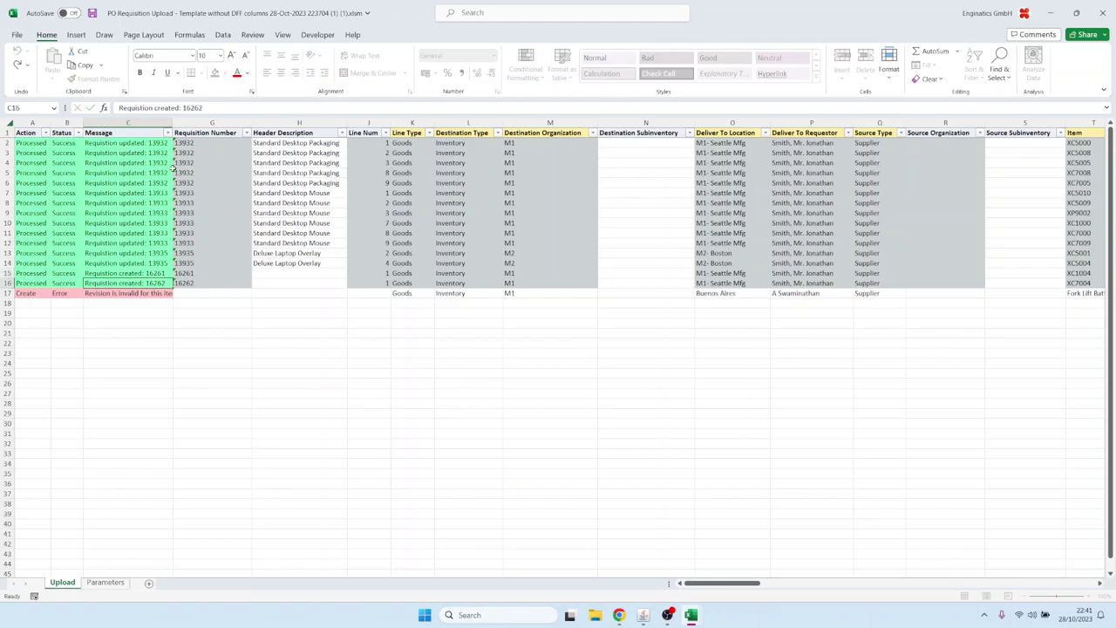
drag(202, 107, 175, 107)
double_click(192, 108)
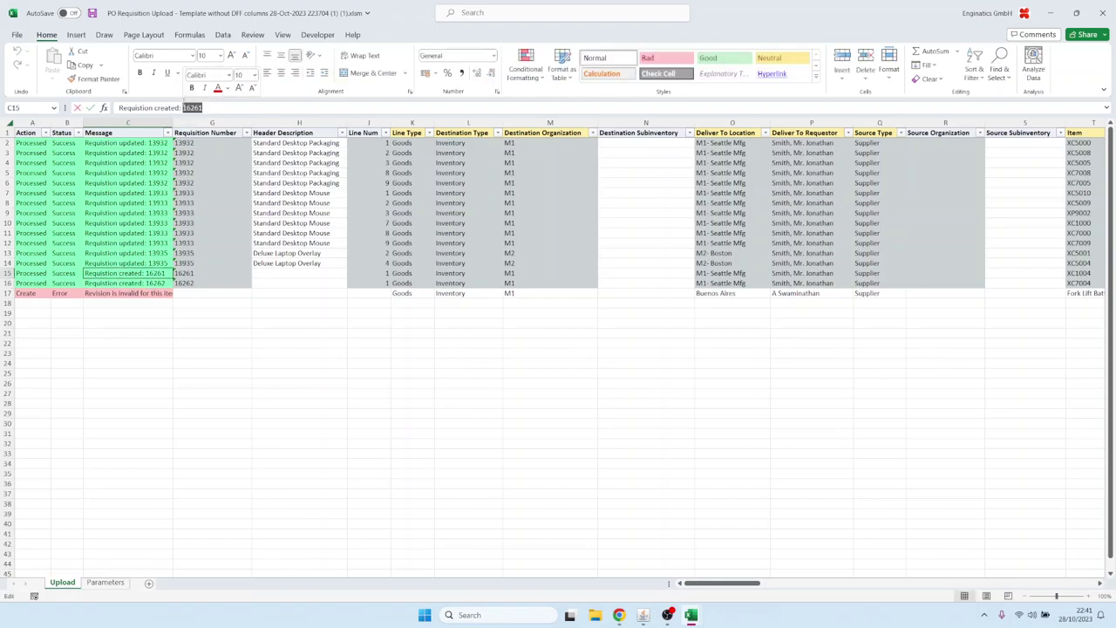
click(297, 214)
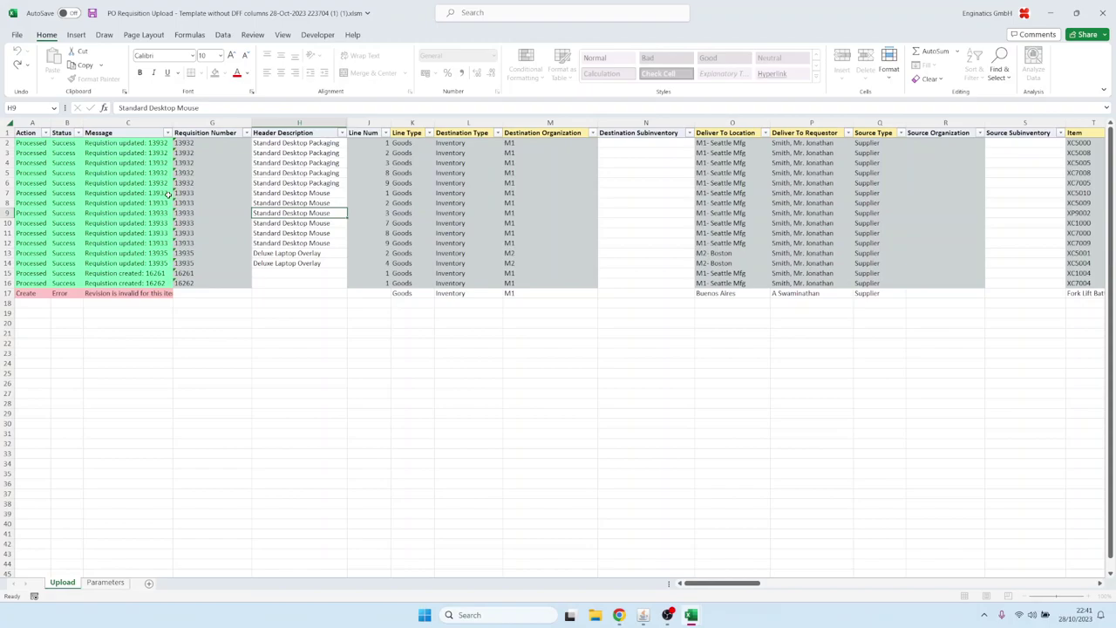
click(41, 144)
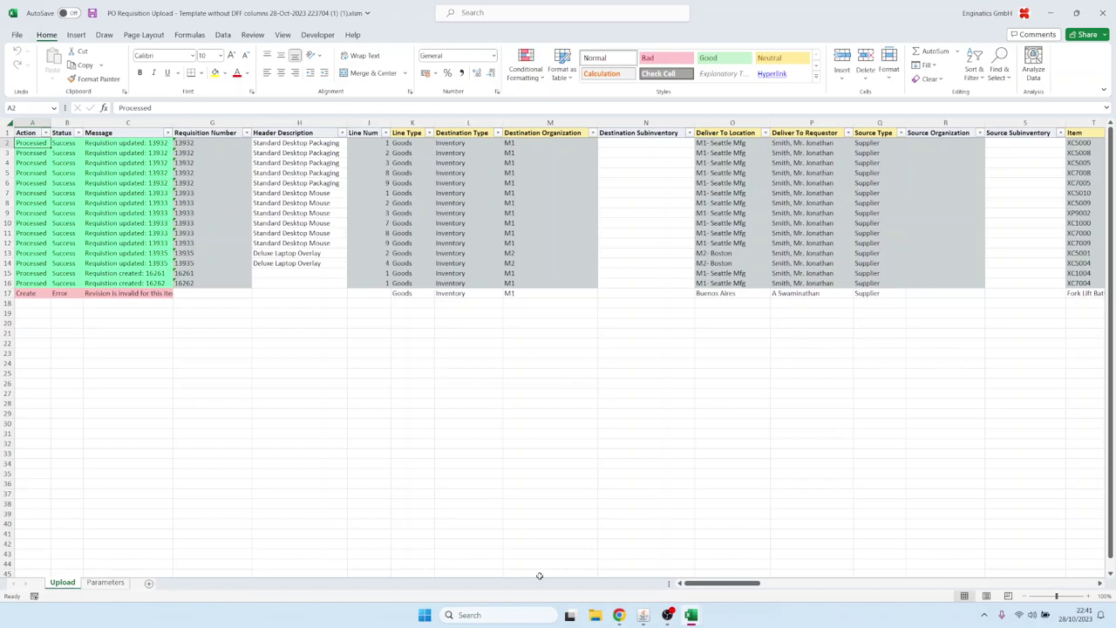
click(643, 615)
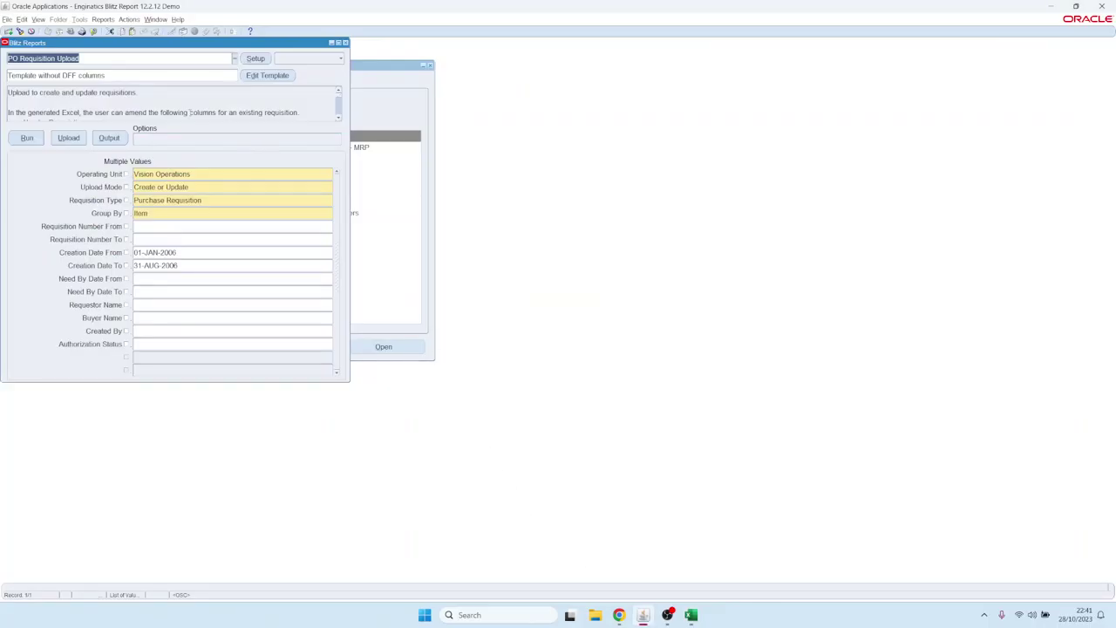
View the PO Requisition Upload definition's import sources, then close it without importing
click(255, 58)
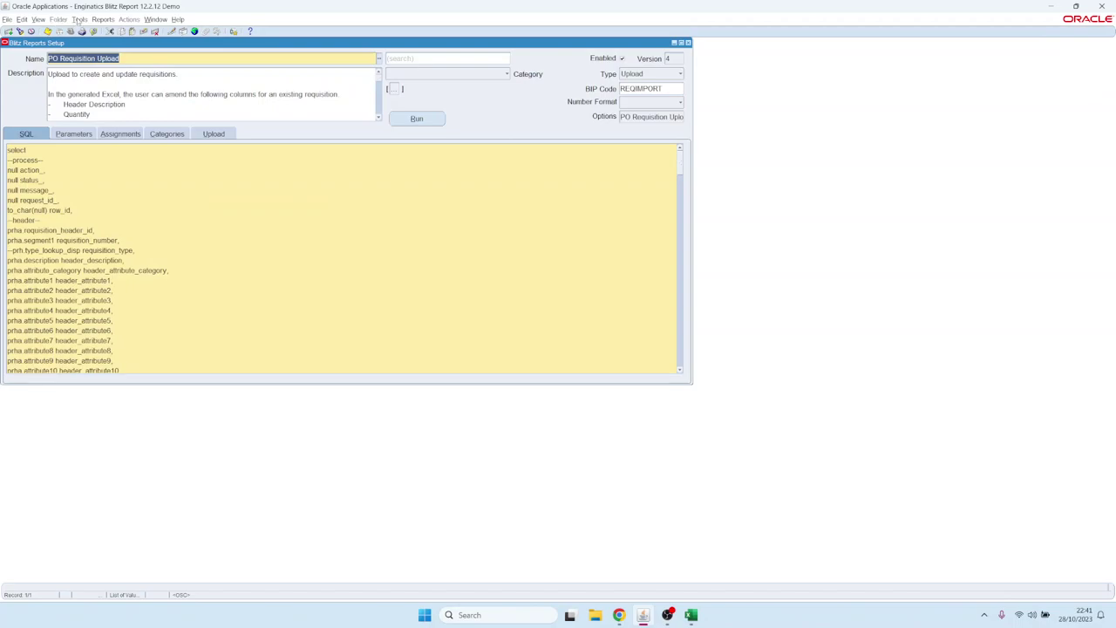
click(78, 20)
click(90, 93)
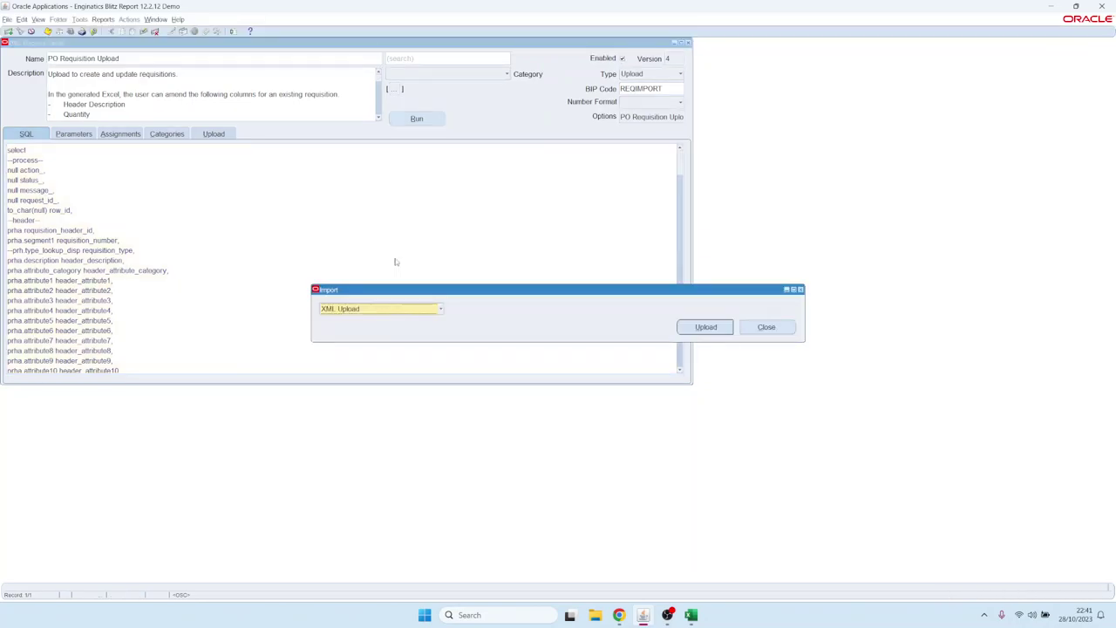
click(407, 312)
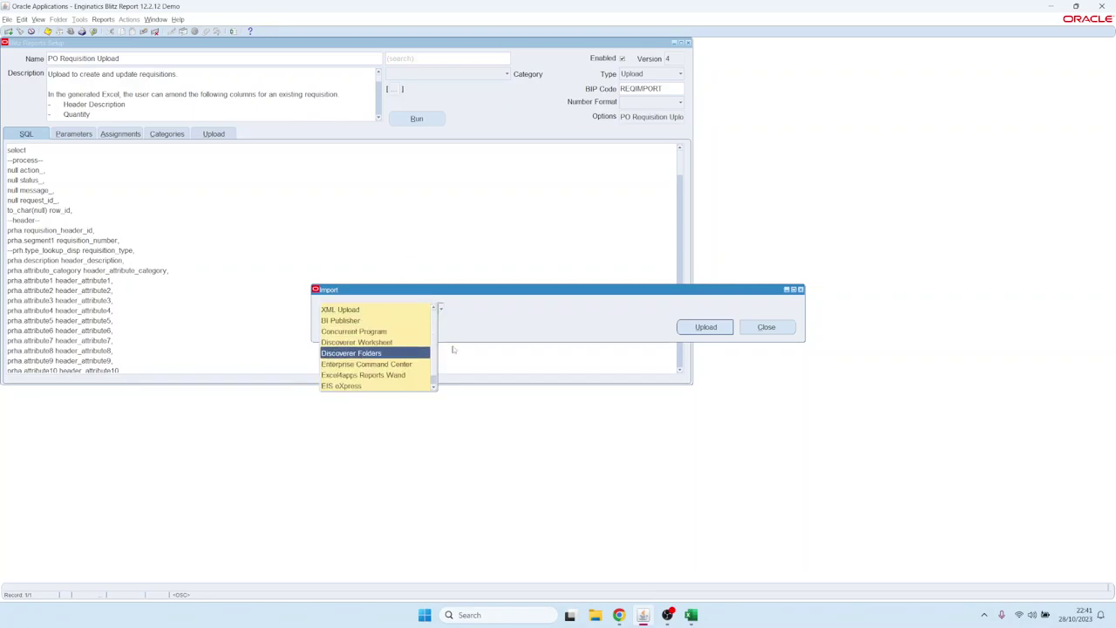
click(750, 333)
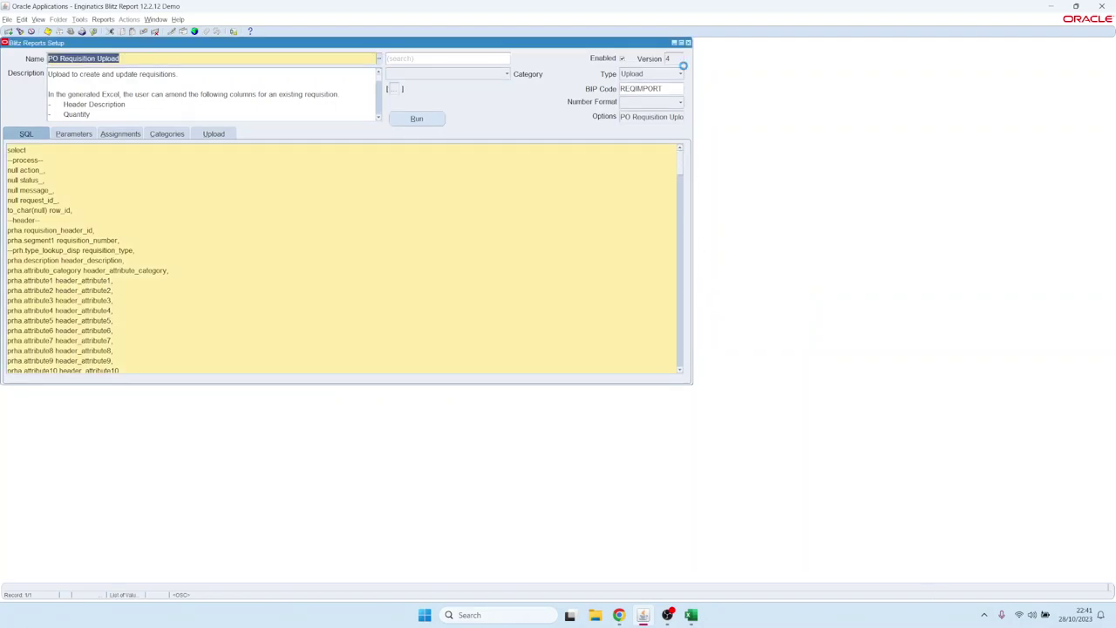
key(F4)
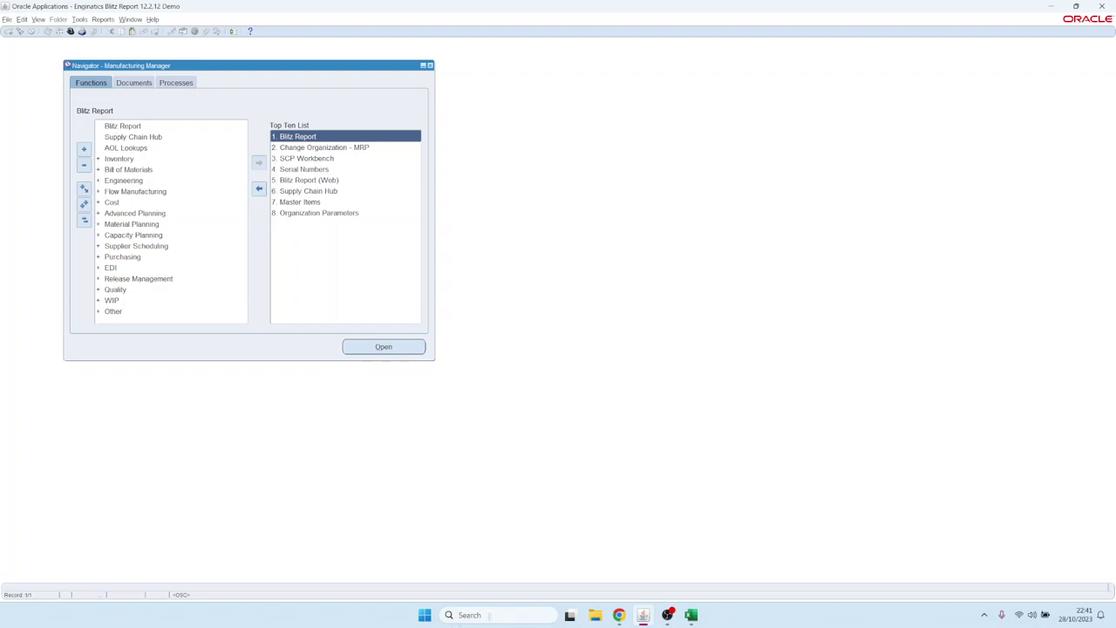
mouse_move(621, 615)
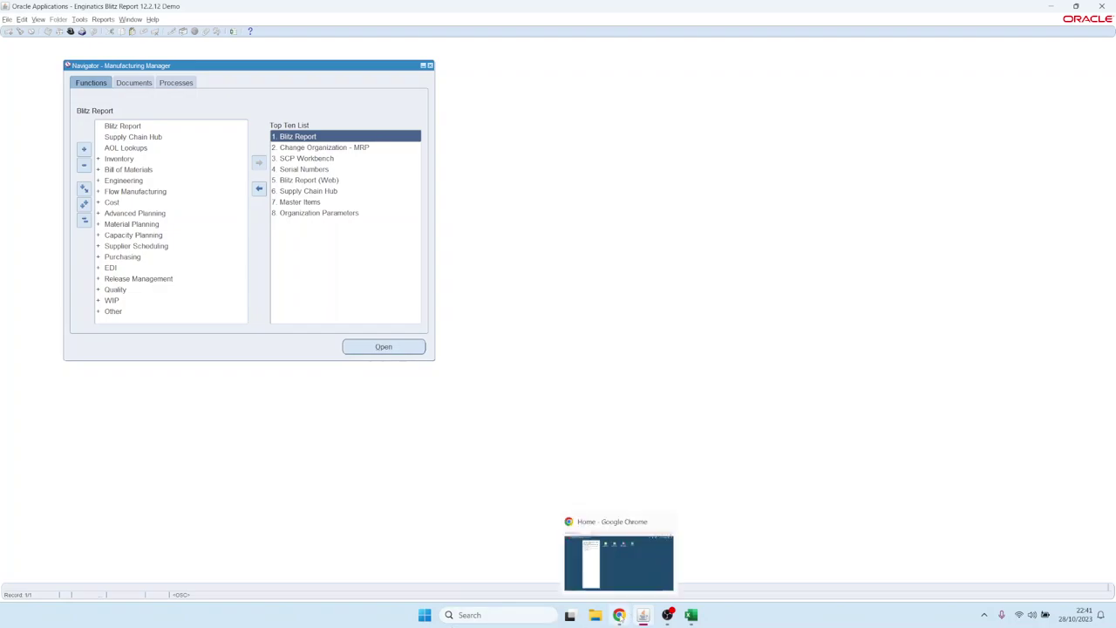
click(667, 615)
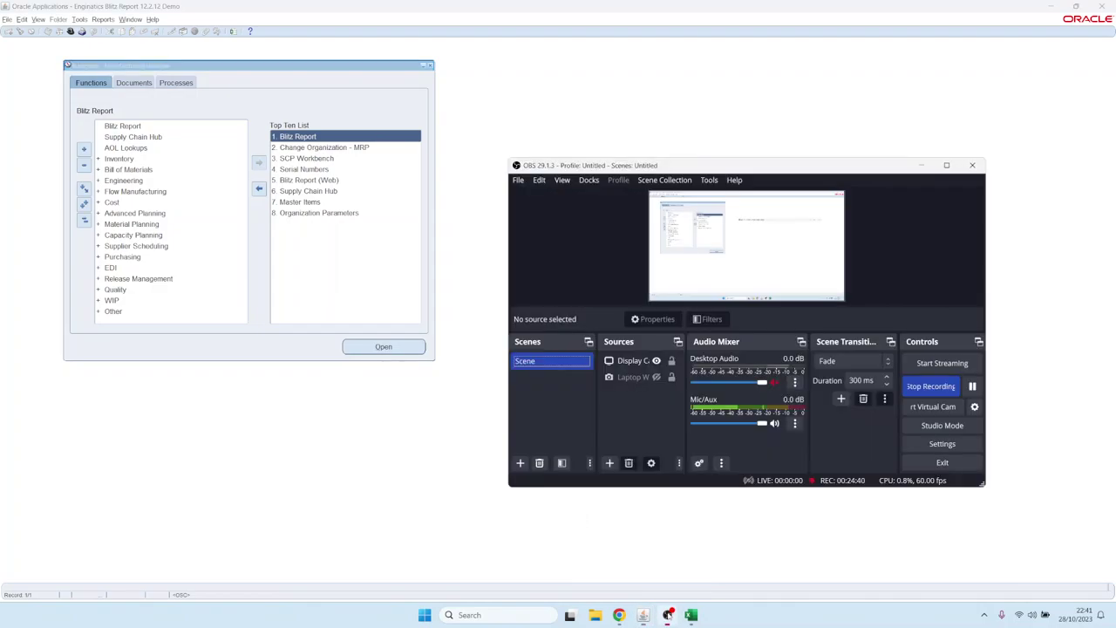